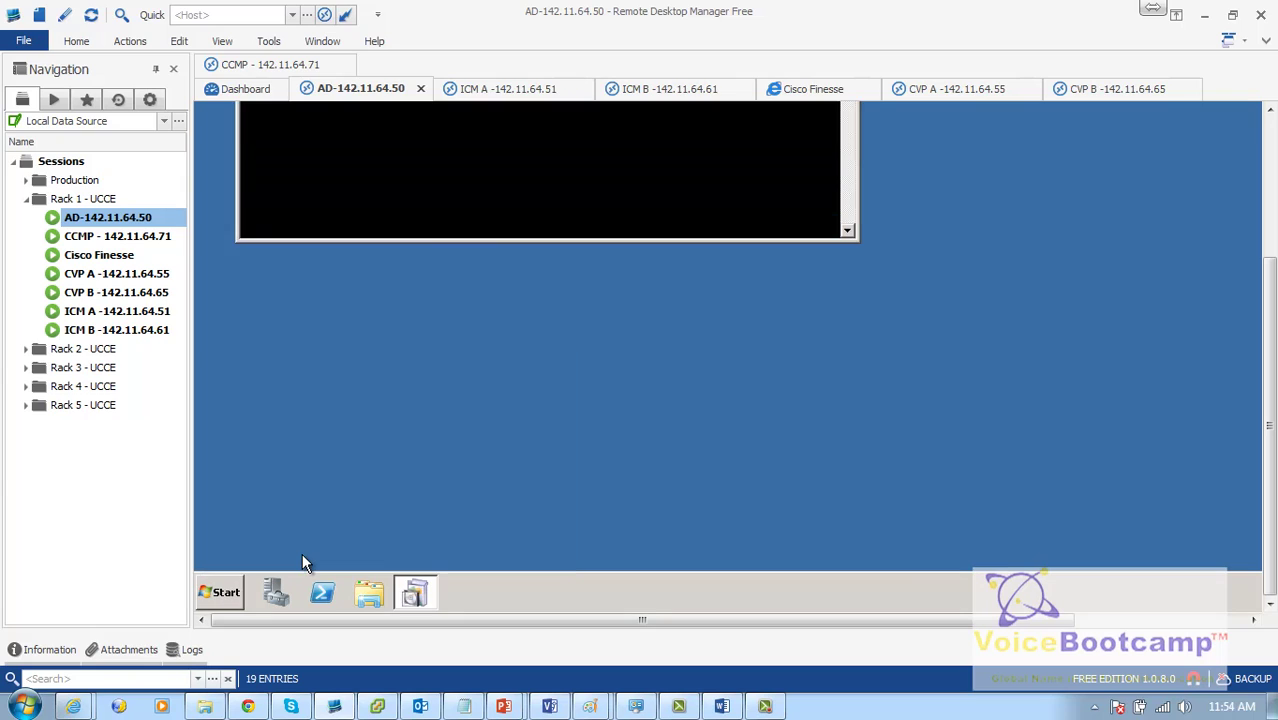
# Step: Run dcpromo on the AD-142.11.64.50 server and wait while it checks for the AD DS binaries
pyautogui.moveTo(1272, 453)
pyautogui.mouseDown()
pyautogui.moveTo(1266, 408)
pyautogui.moveTo(1272, 462)
pyautogui.mouseUp()
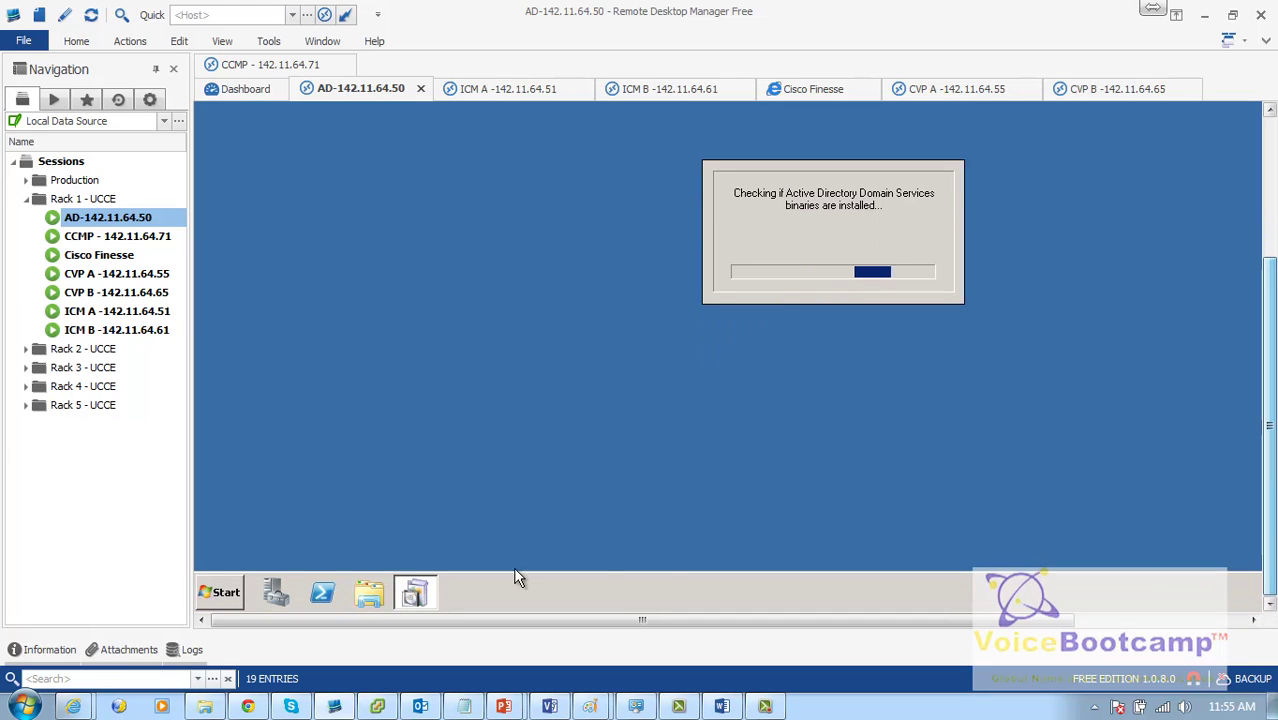
# Step: Open DNS Manager and bring up the POD1AD server's Properties
pyautogui.click(218, 594)
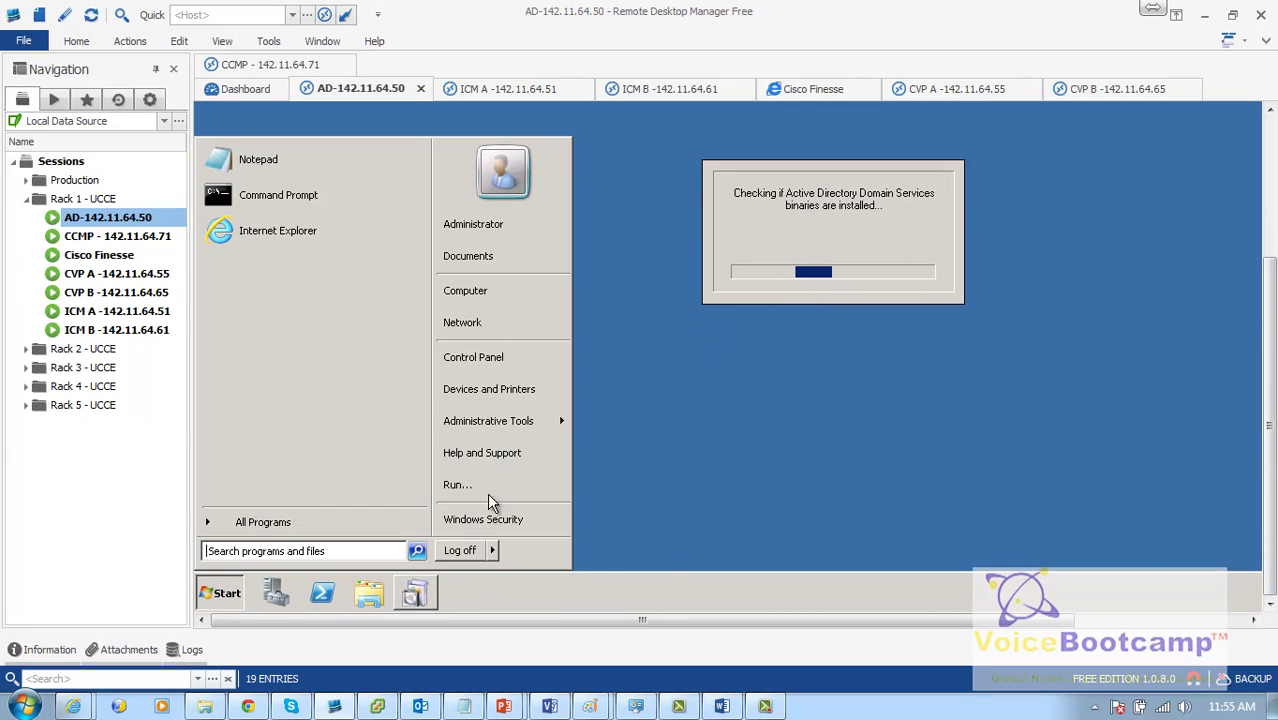
pyautogui.moveTo(500, 426)
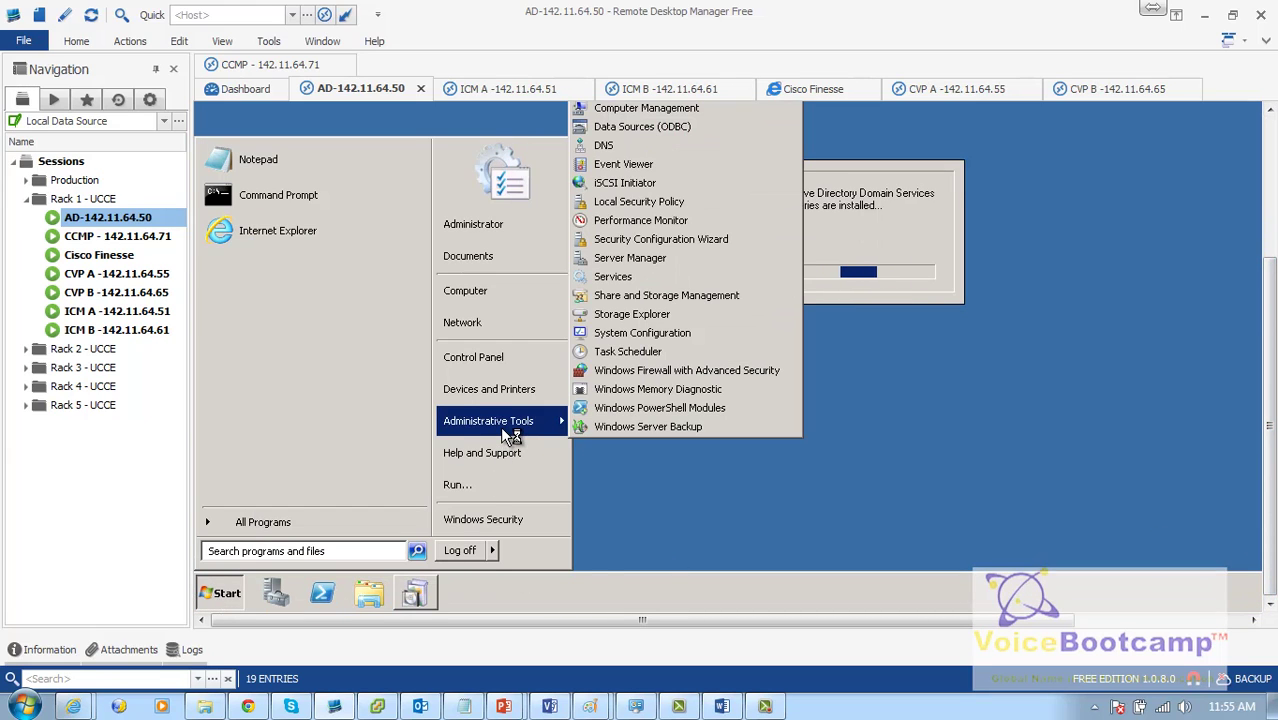
pyautogui.click(592, 149)
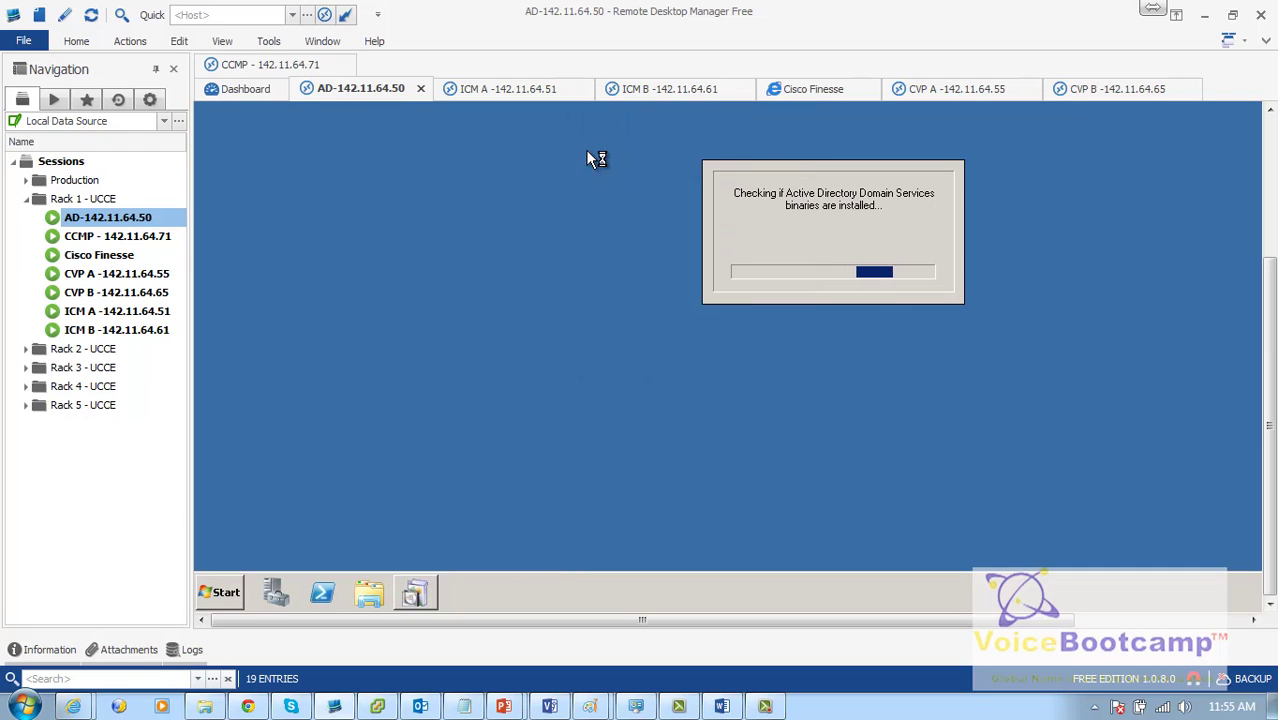
pyautogui.scroll(3, 730, 360)
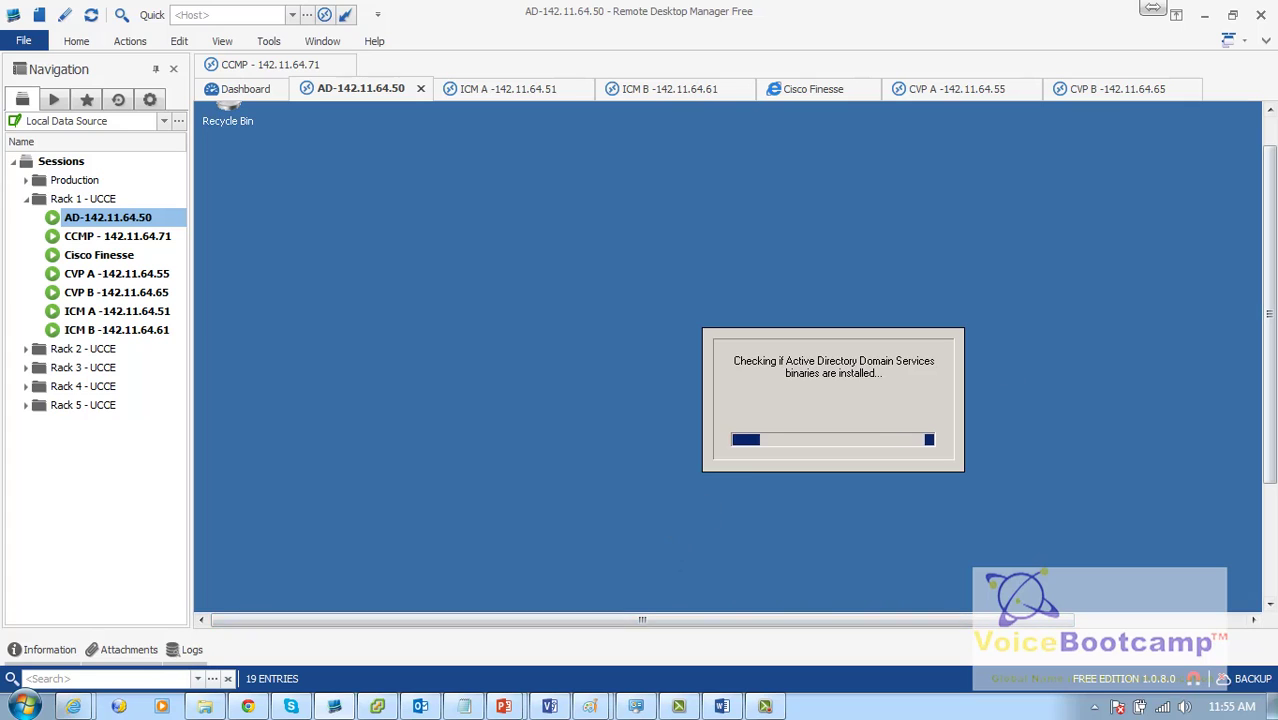
pyautogui.scroll(-3, 1270, 300)
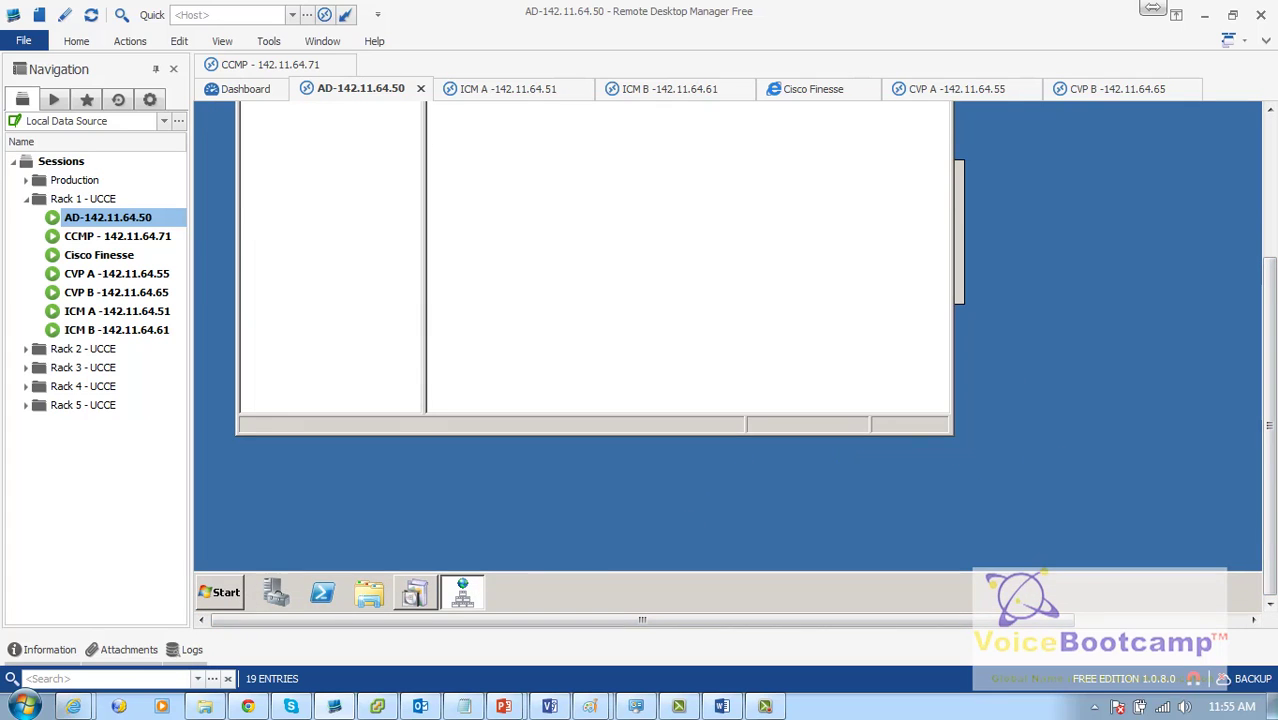
pyautogui.scroll(3, 1263, 510)
pyautogui.doubleClick(300, 240)
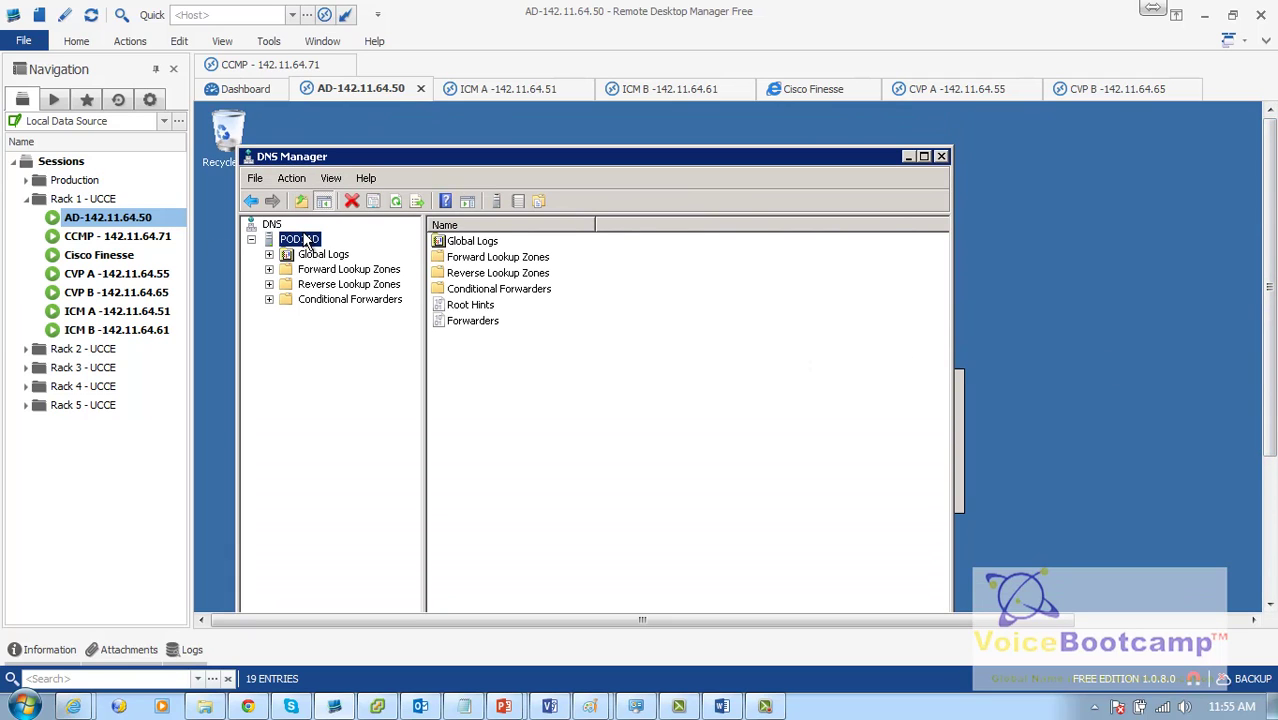
pyautogui.rightClick(303, 239)
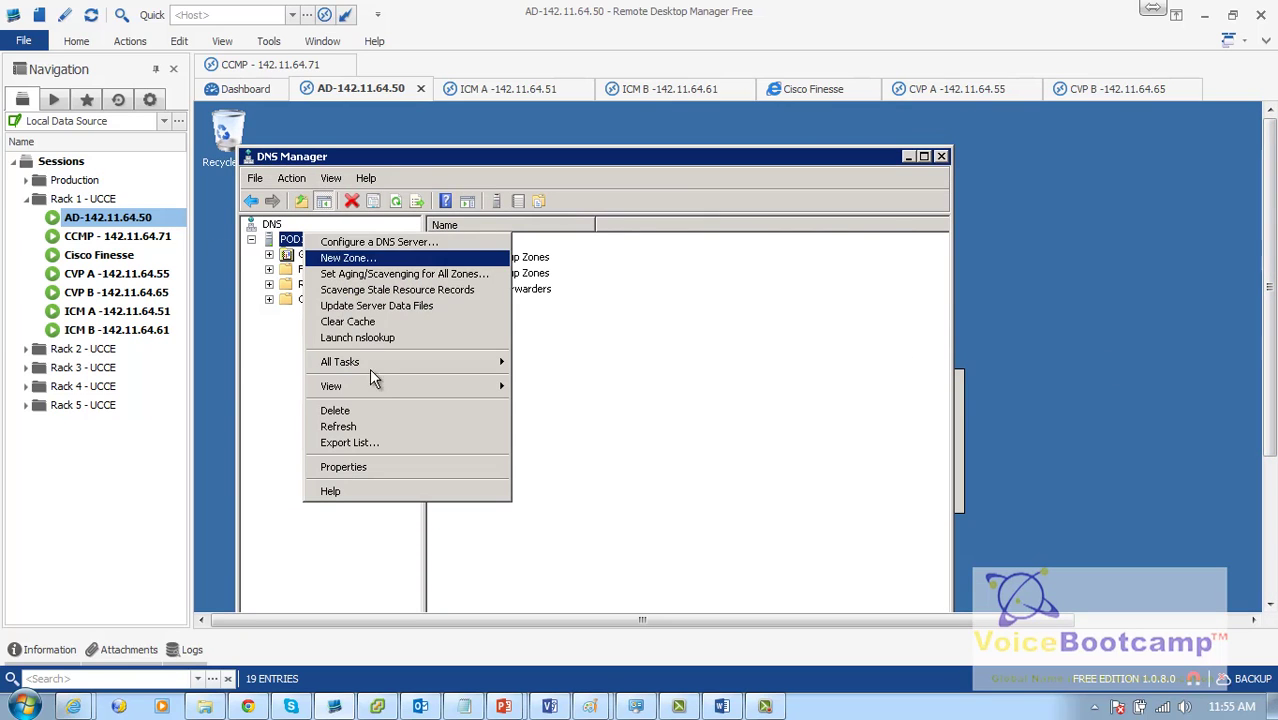
pyautogui.click(376, 470)
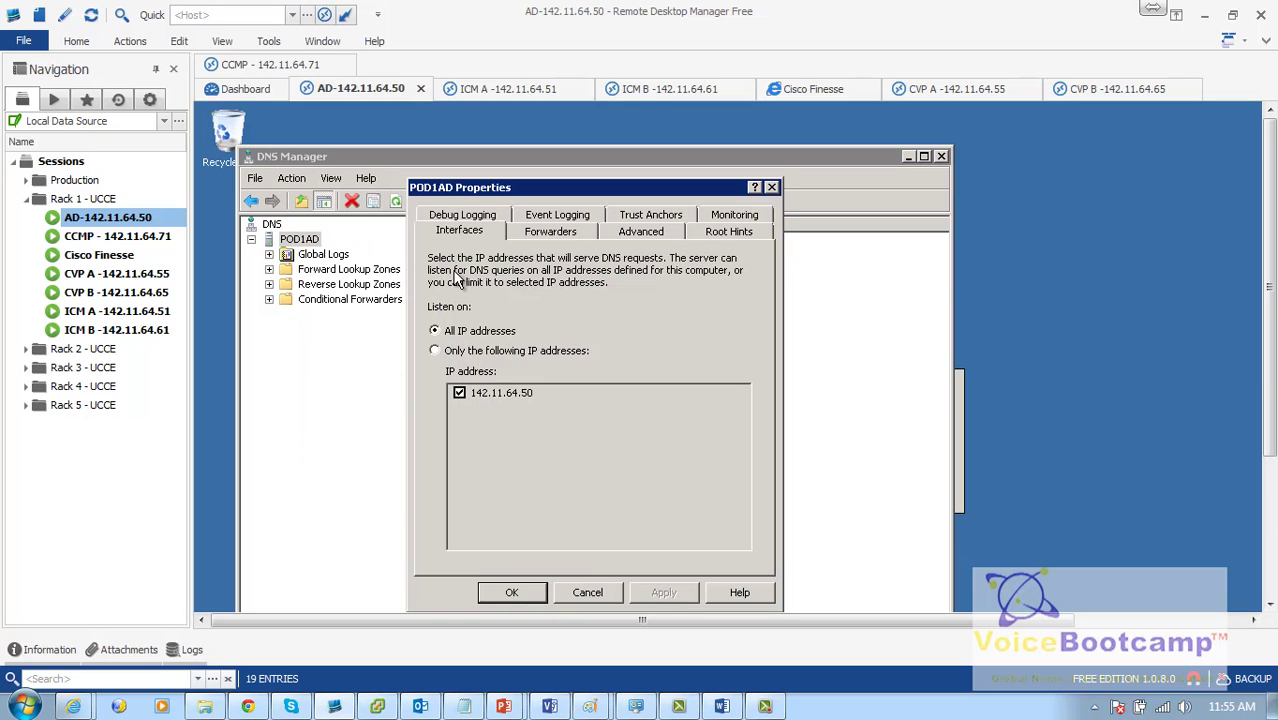
# Step: Add 172.16.1.120 as a DNS forwarder, save the properties, and close DNS Manager
pyautogui.click(640, 233)
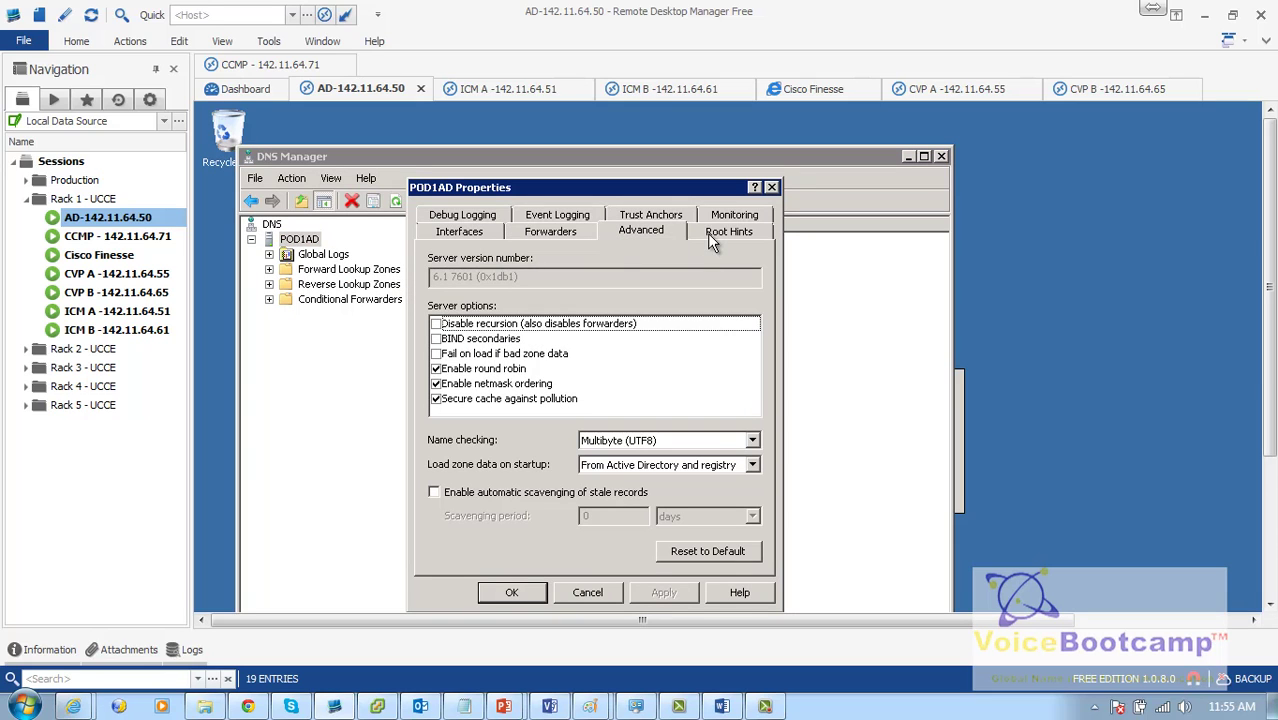
pyautogui.click(707, 233)
pyautogui.click(540, 232)
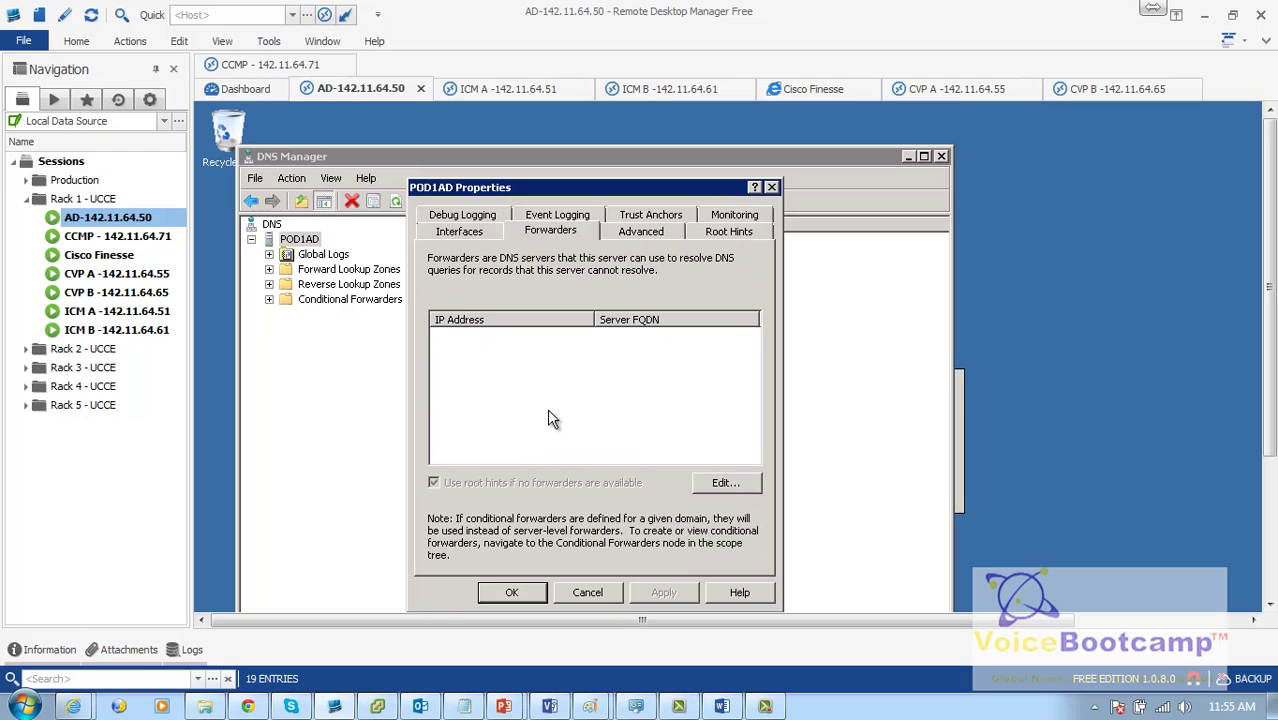
pyautogui.click(745, 482)
pyautogui.write('172.1')
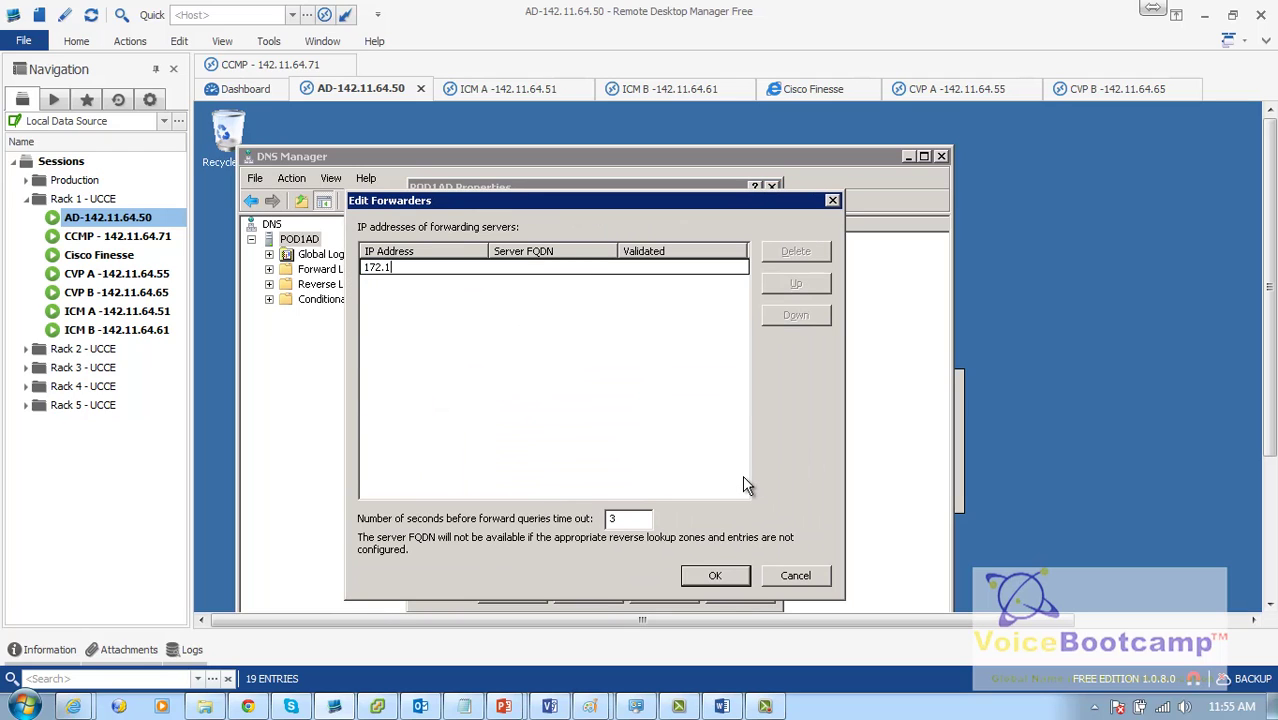
pyautogui.write('6.1.120')
pyautogui.press('Return')
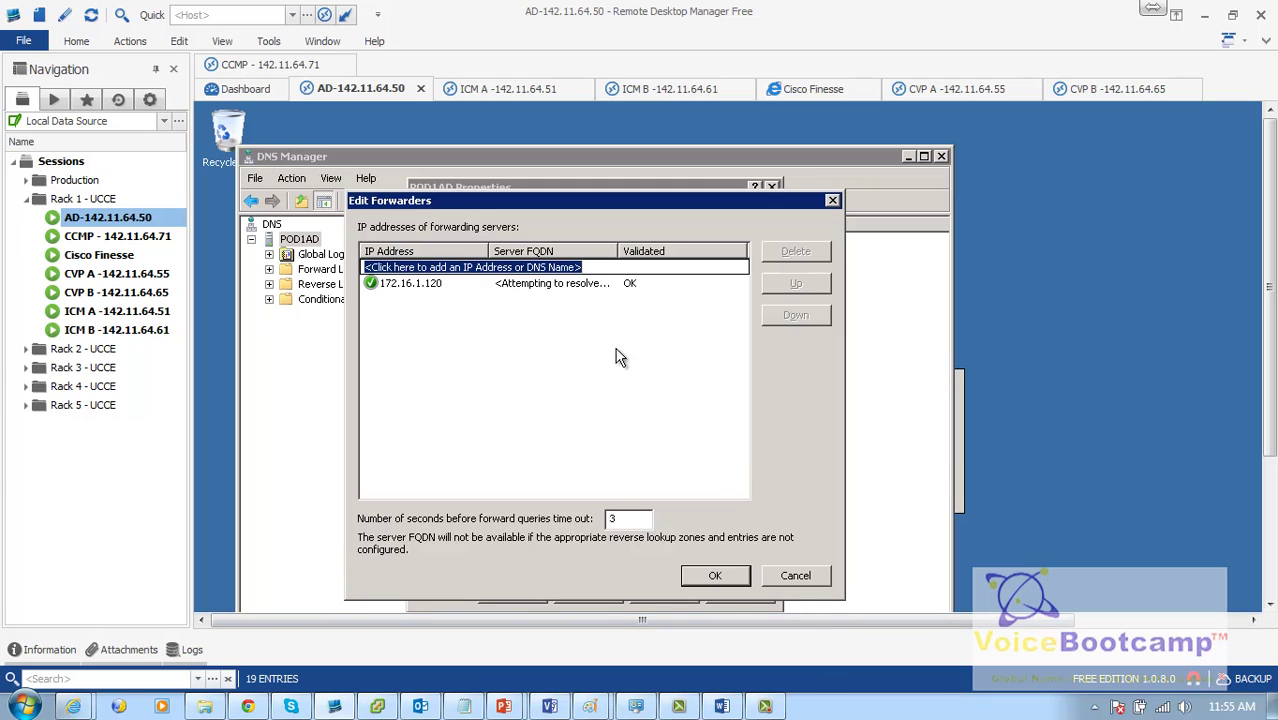
pyautogui.click(715, 577)
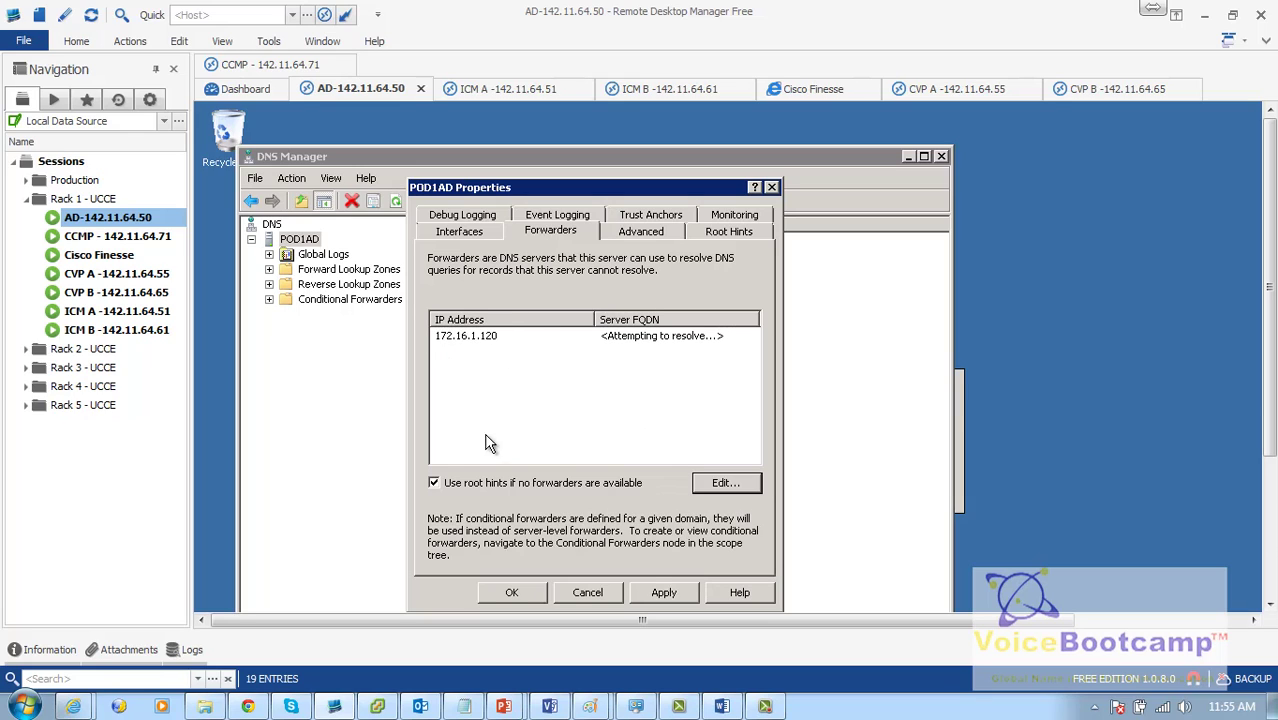
pyautogui.click(513, 593)
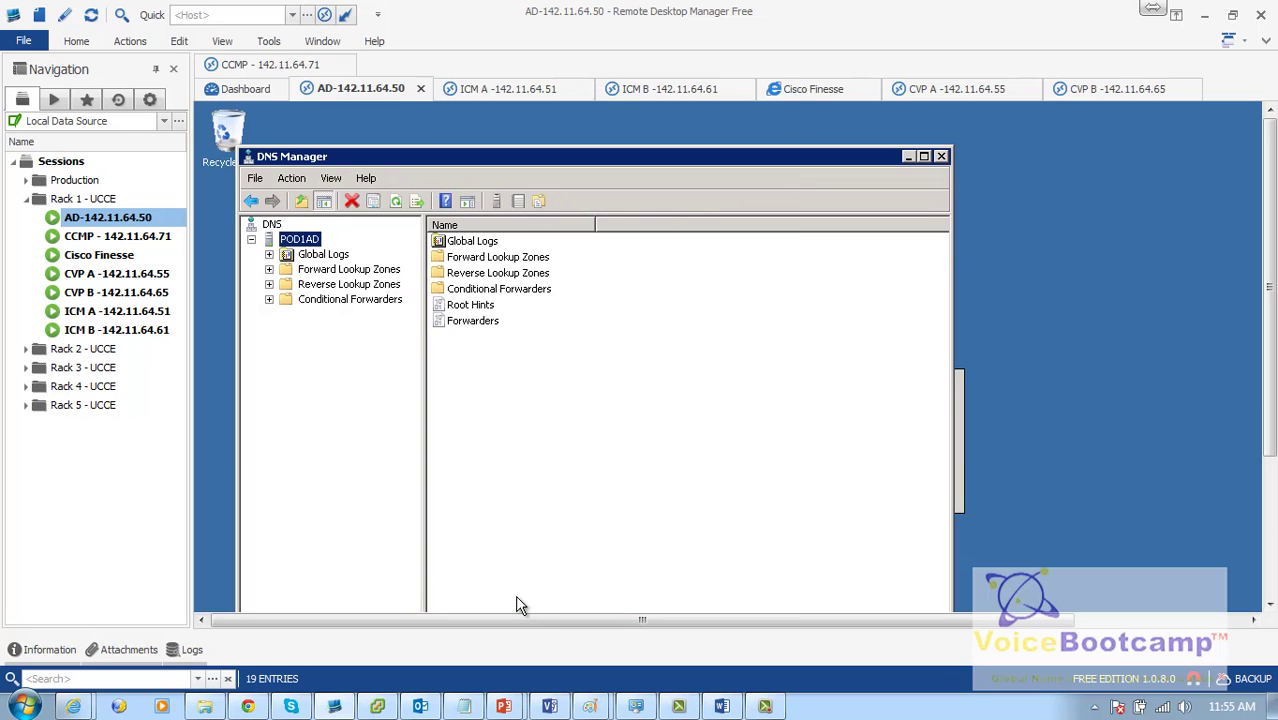
pyautogui.click(941, 157)
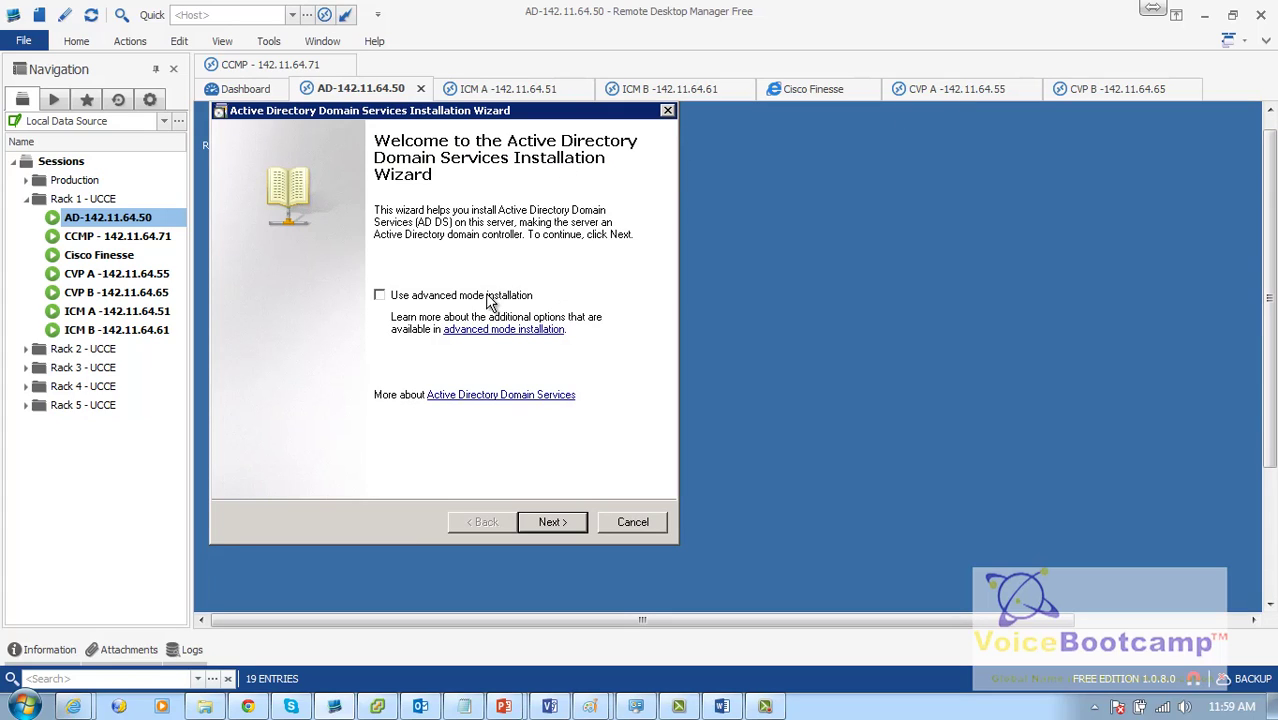
# Step: Move past the welcome and compatibility pages and choose a new domain in a new forest
pyautogui.click(550, 521)
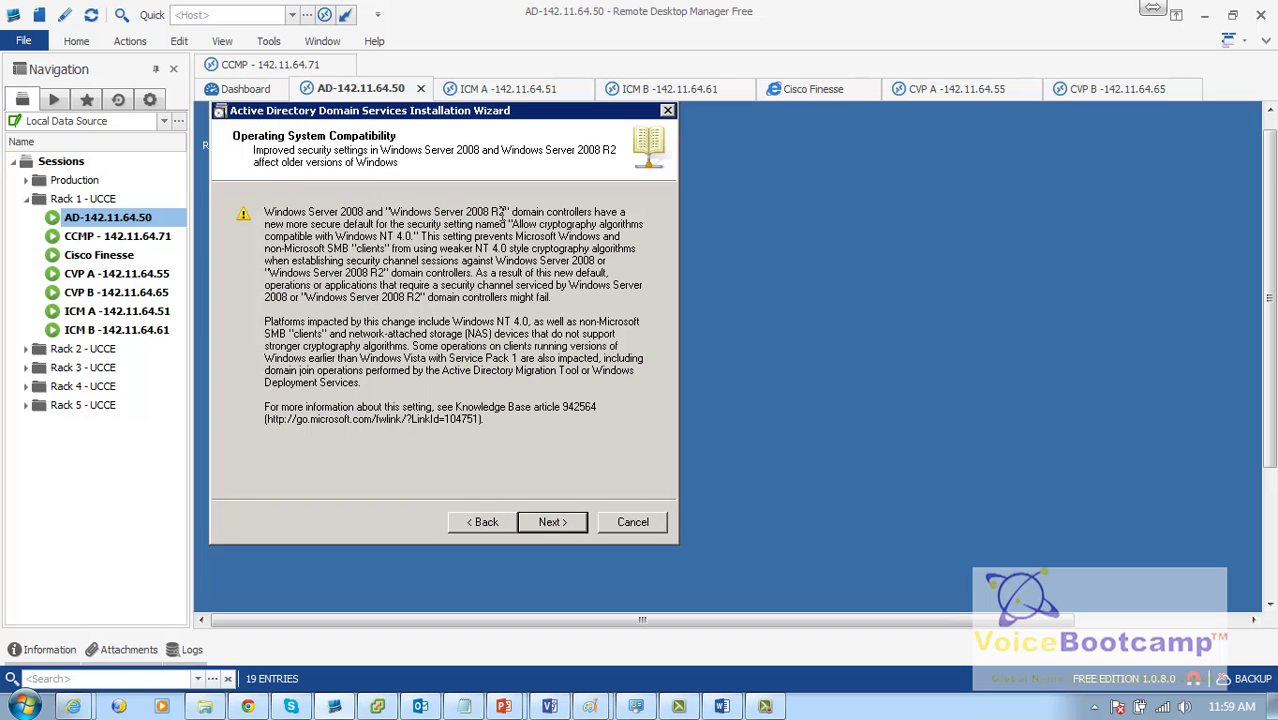
pyautogui.moveTo(508, 212); pyautogui.dragTo(389, 213)
pyautogui.click(550, 522)
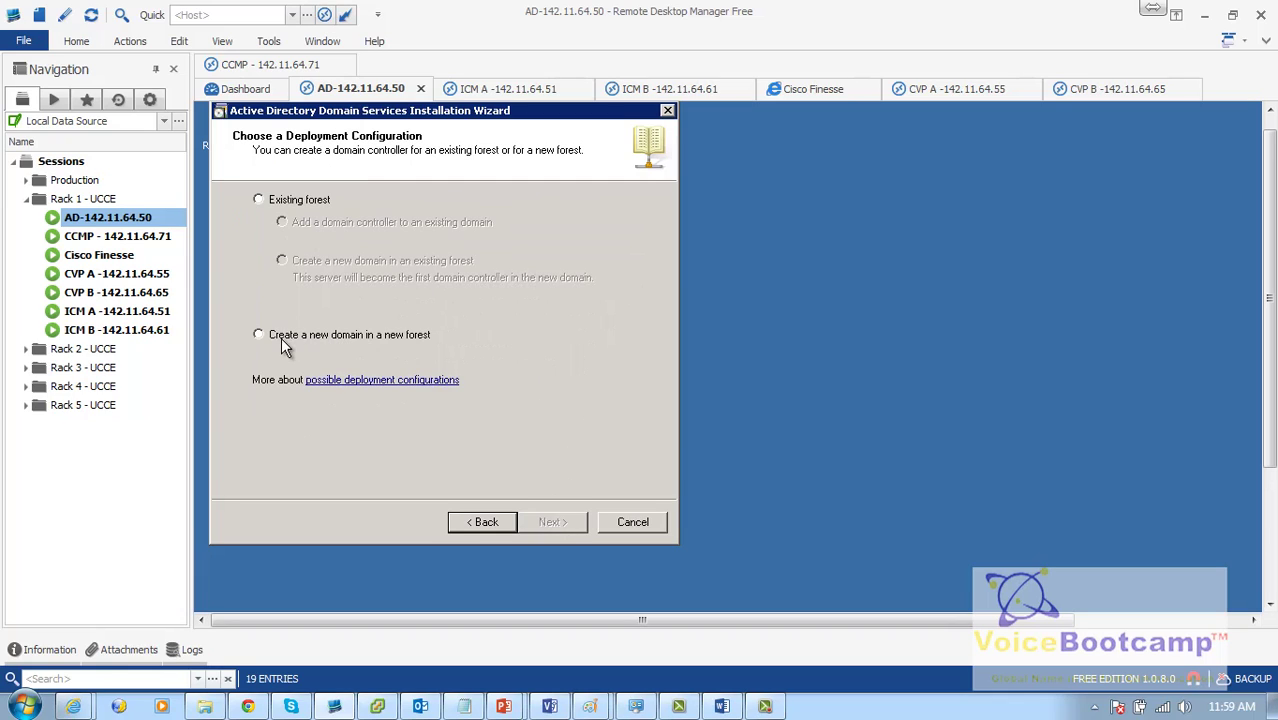
pyautogui.click(286, 340)
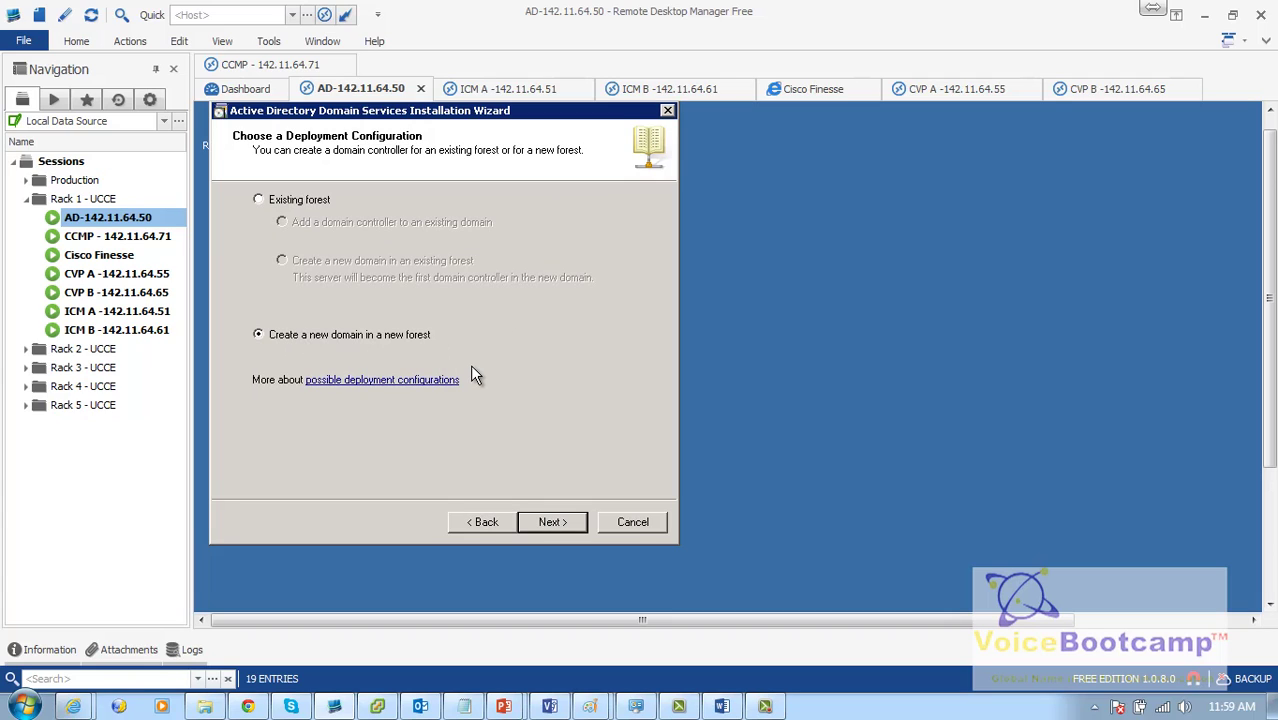
pyautogui.click(553, 522)
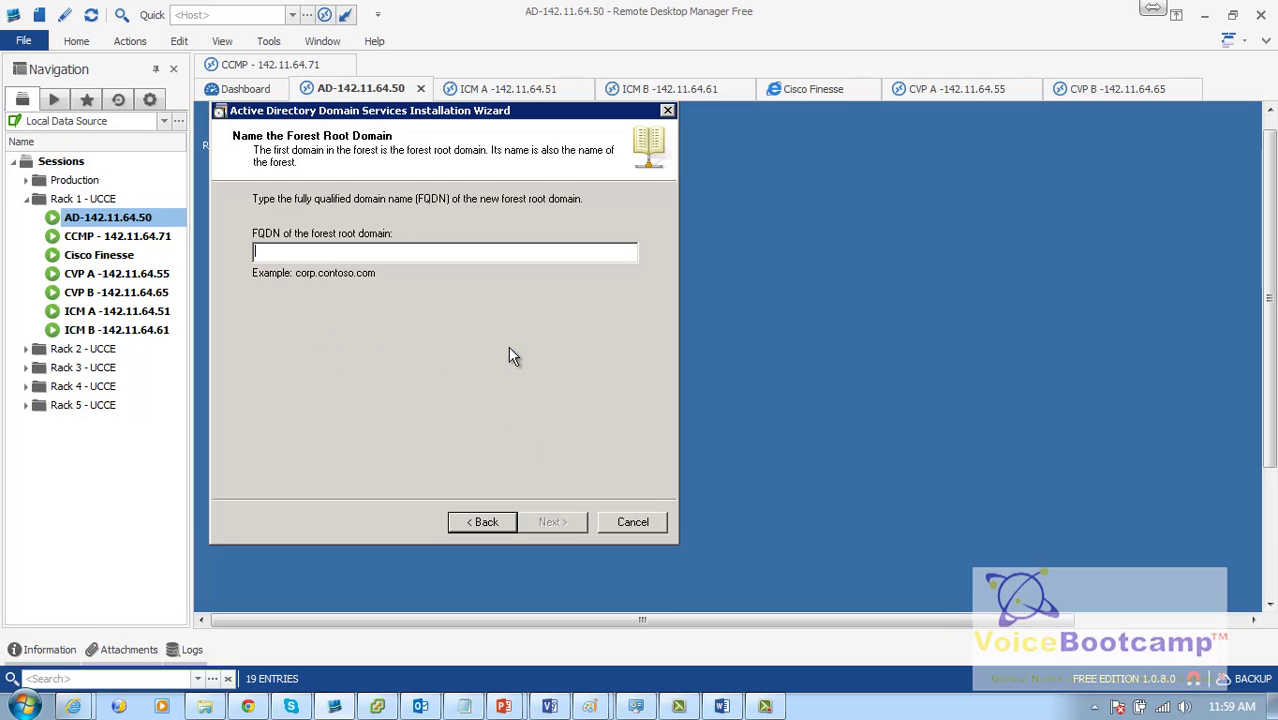
# Step: Enter pod1.com as the forest root FQDN and select the Windows Server 2008 R2 forest functional level
pyautogui.write('pod1.com')
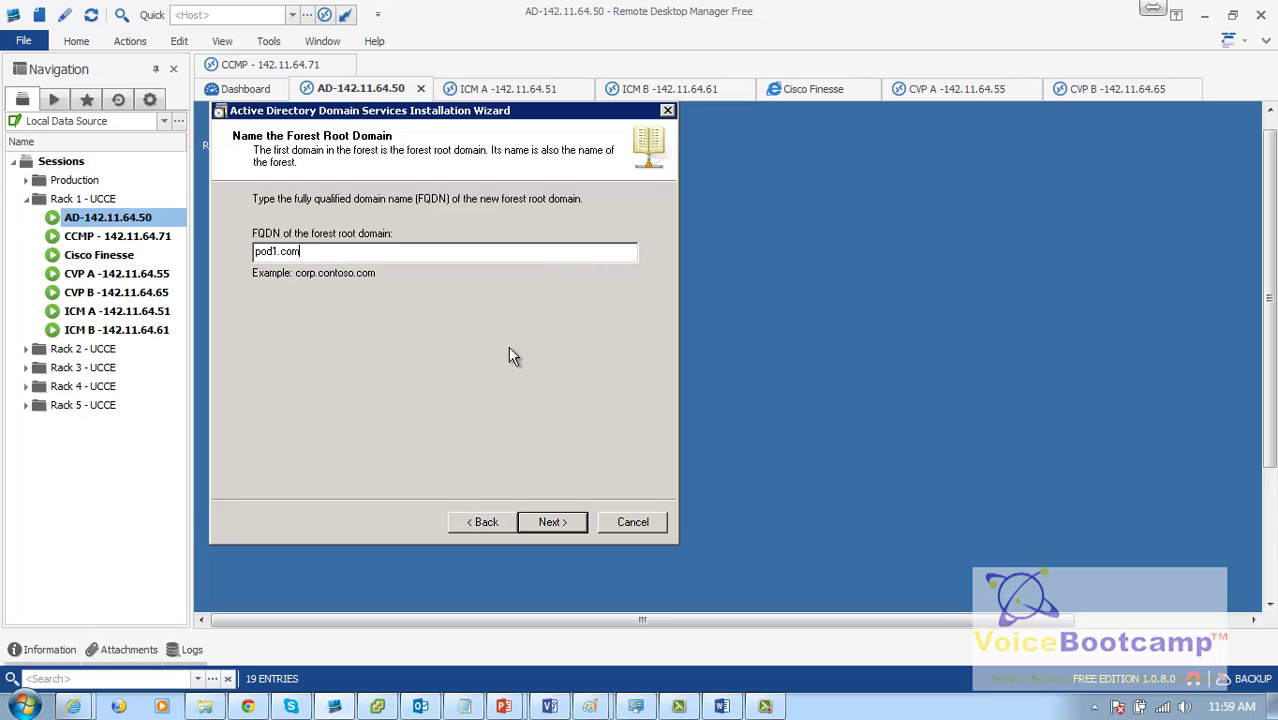
pyautogui.press('Return')
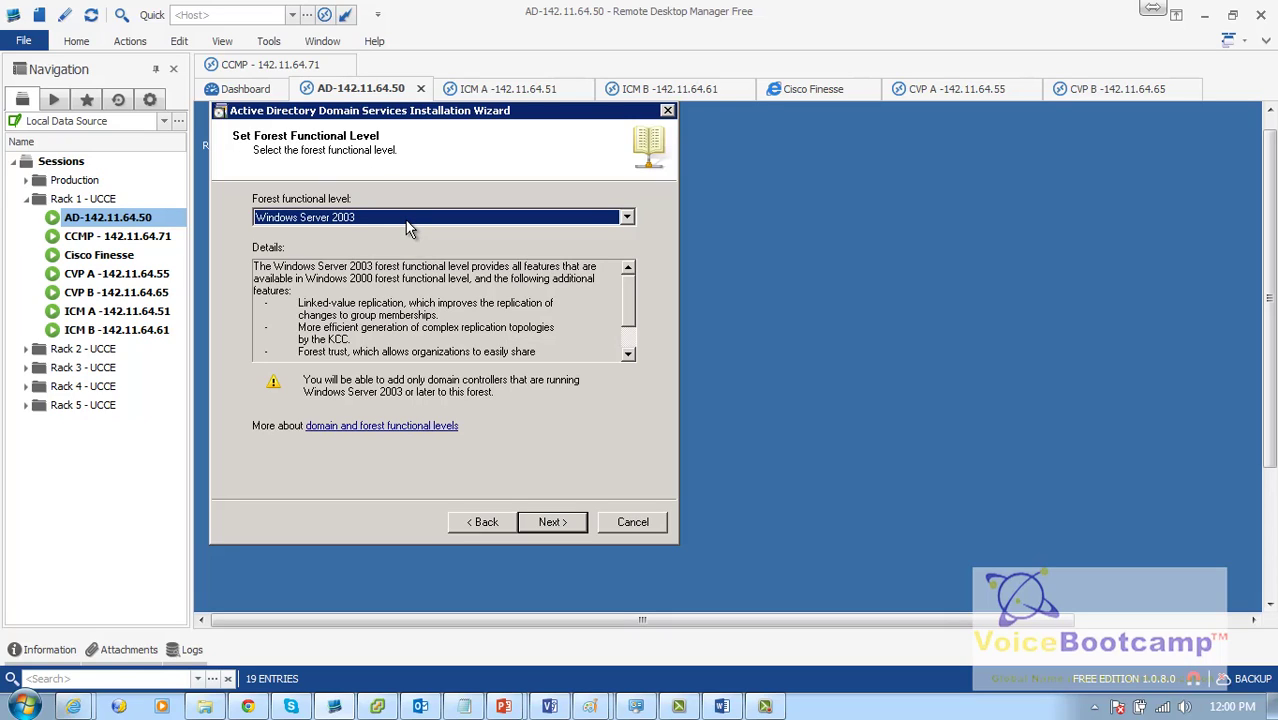
pyautogui.click(406, 222)
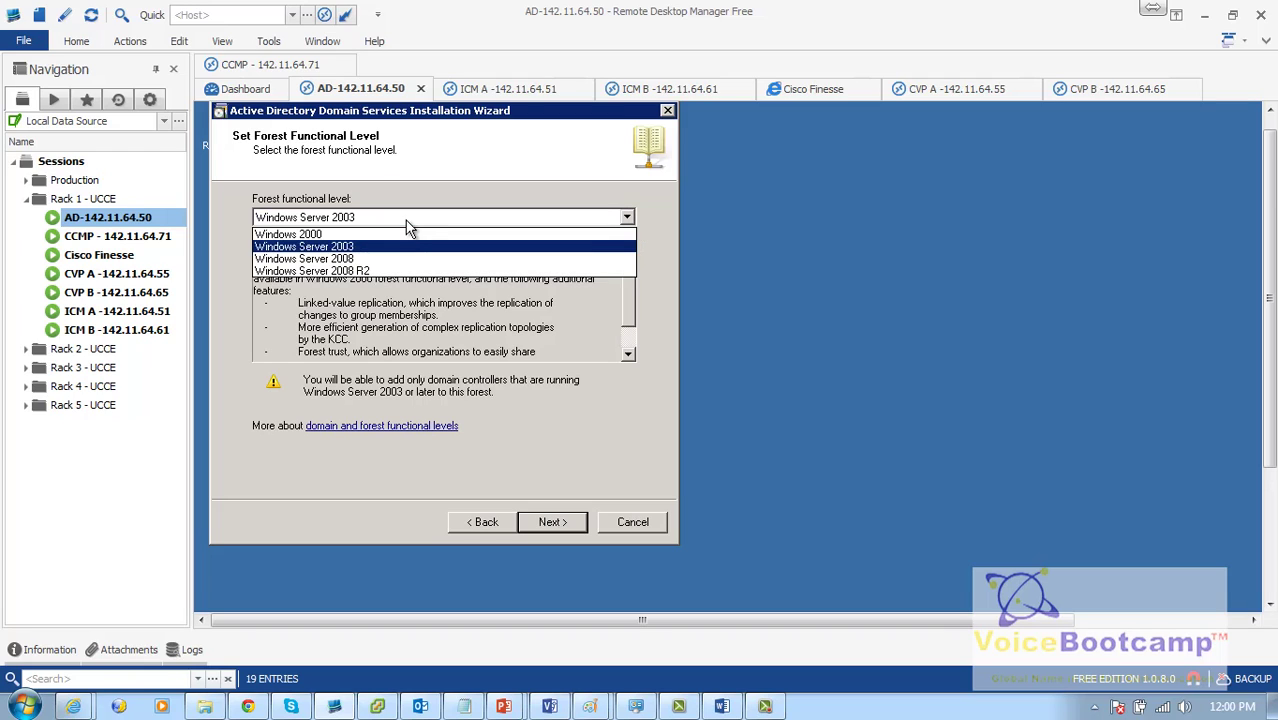
pyautogui.click(406, 272)
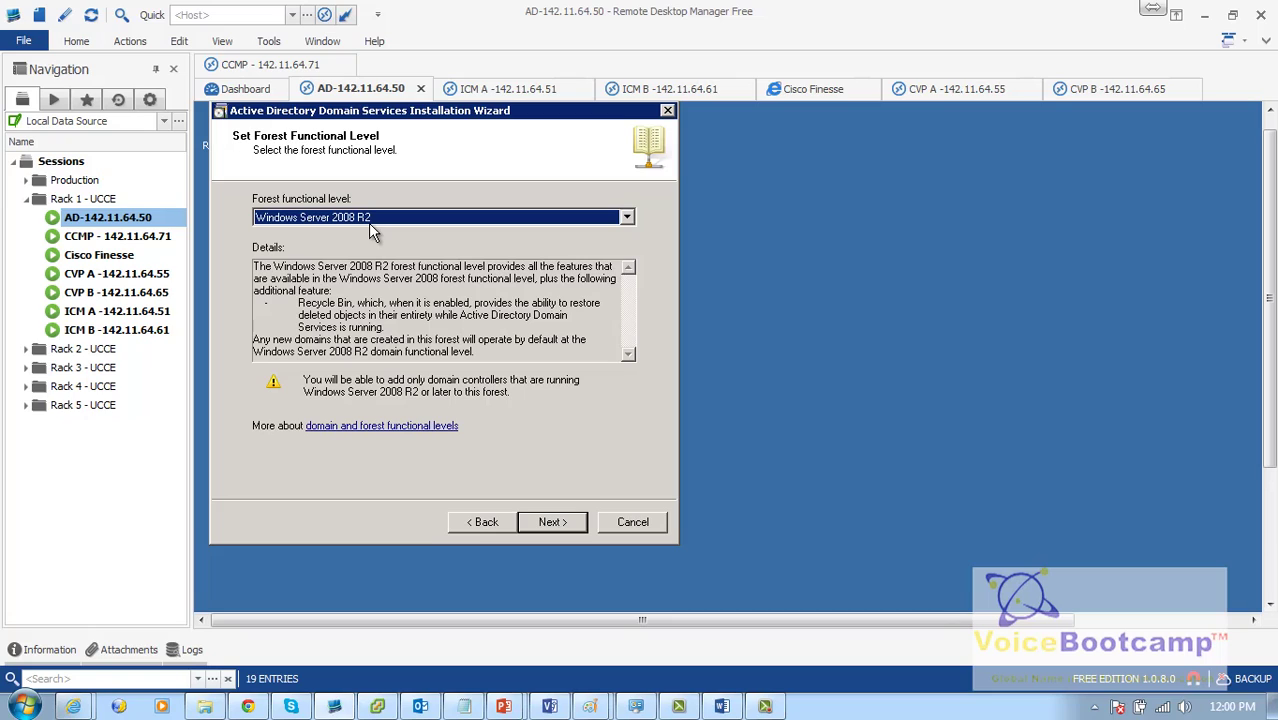
pyautogui.click(561, 530)
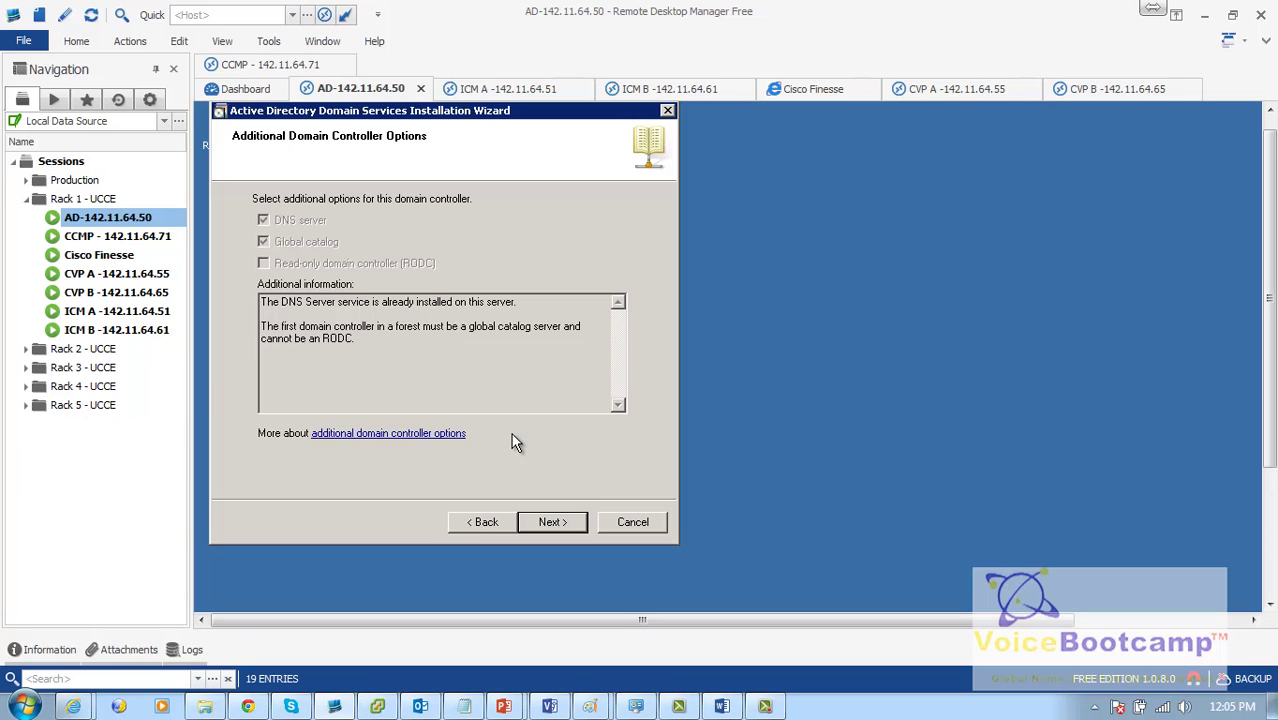
# Step: Keep the default domain controller options and folder locations, declining a DNS delegation
pyautogui.click(549, 524)
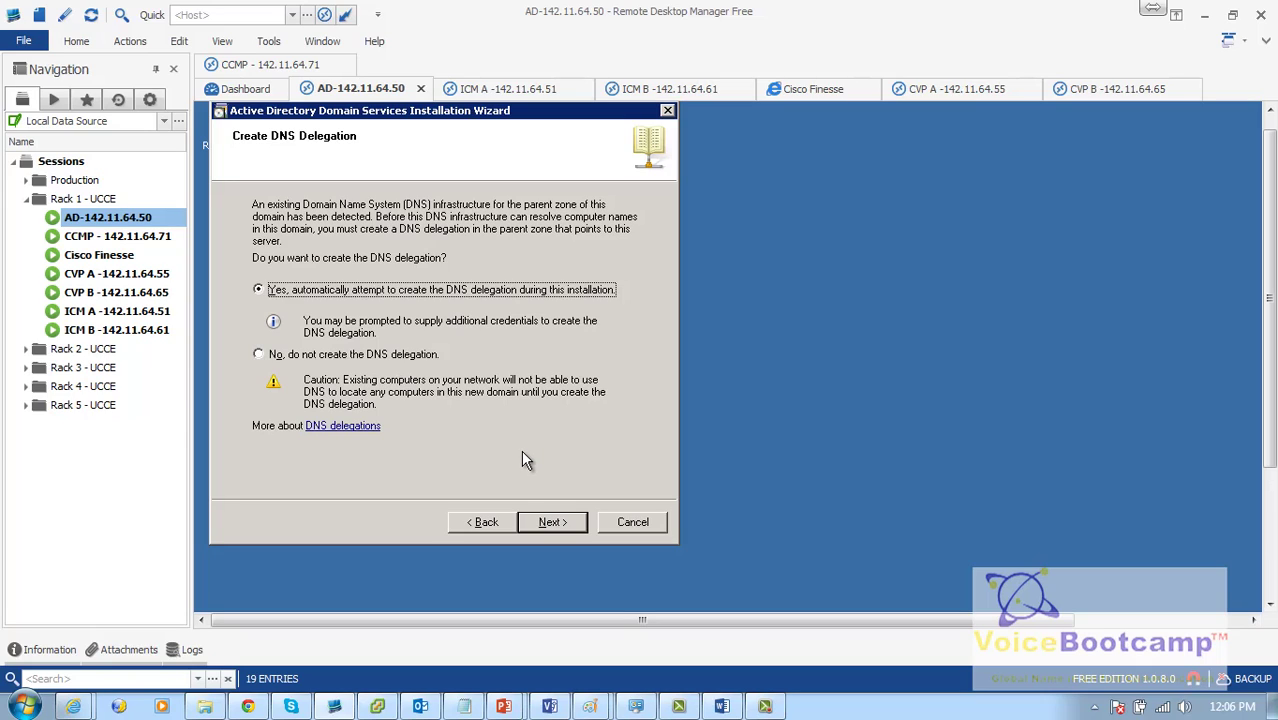
pyautogui.click(289, 358)
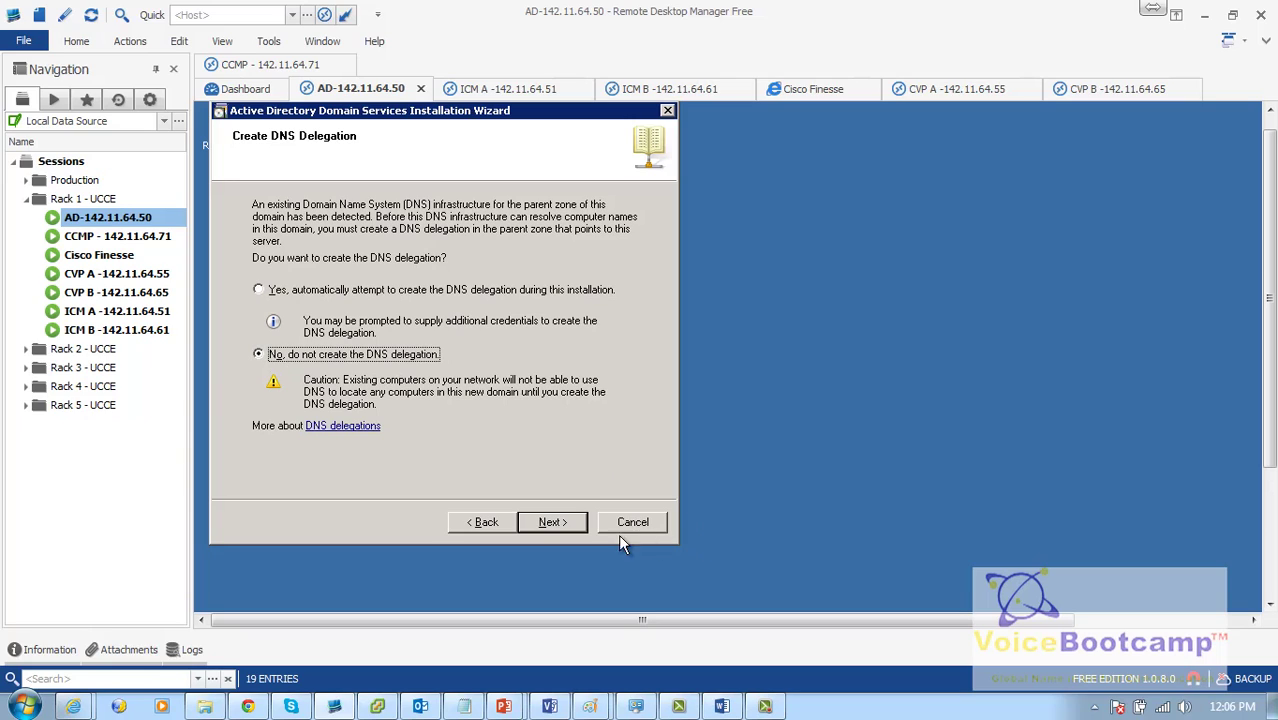
pyautogui.click(550, 523)
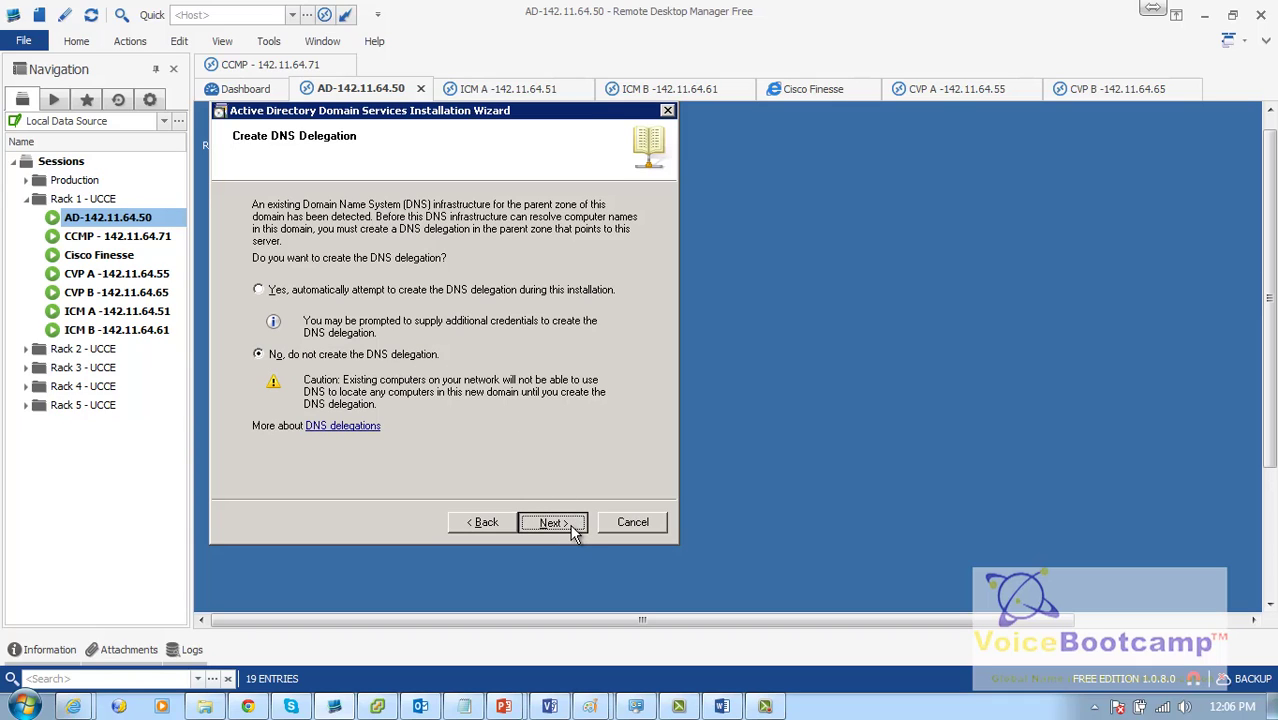
pyautogui.click(552, 523)
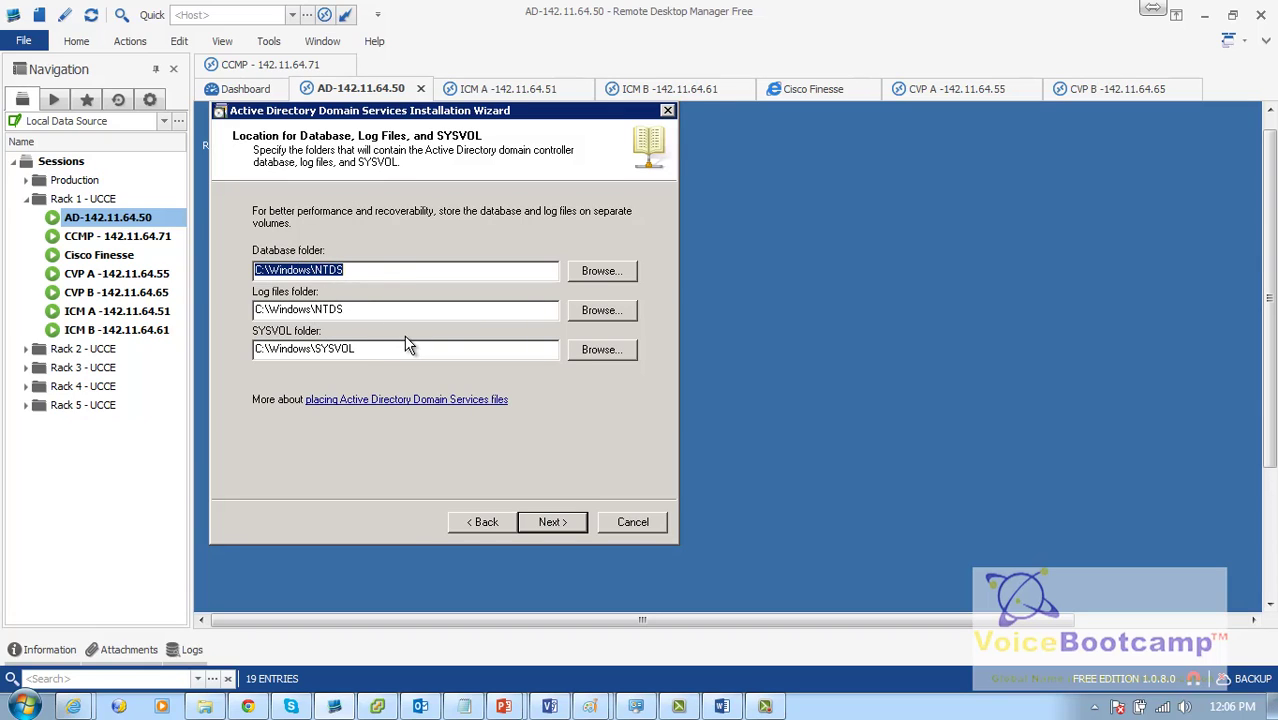
pyautogui.click(566, 528)
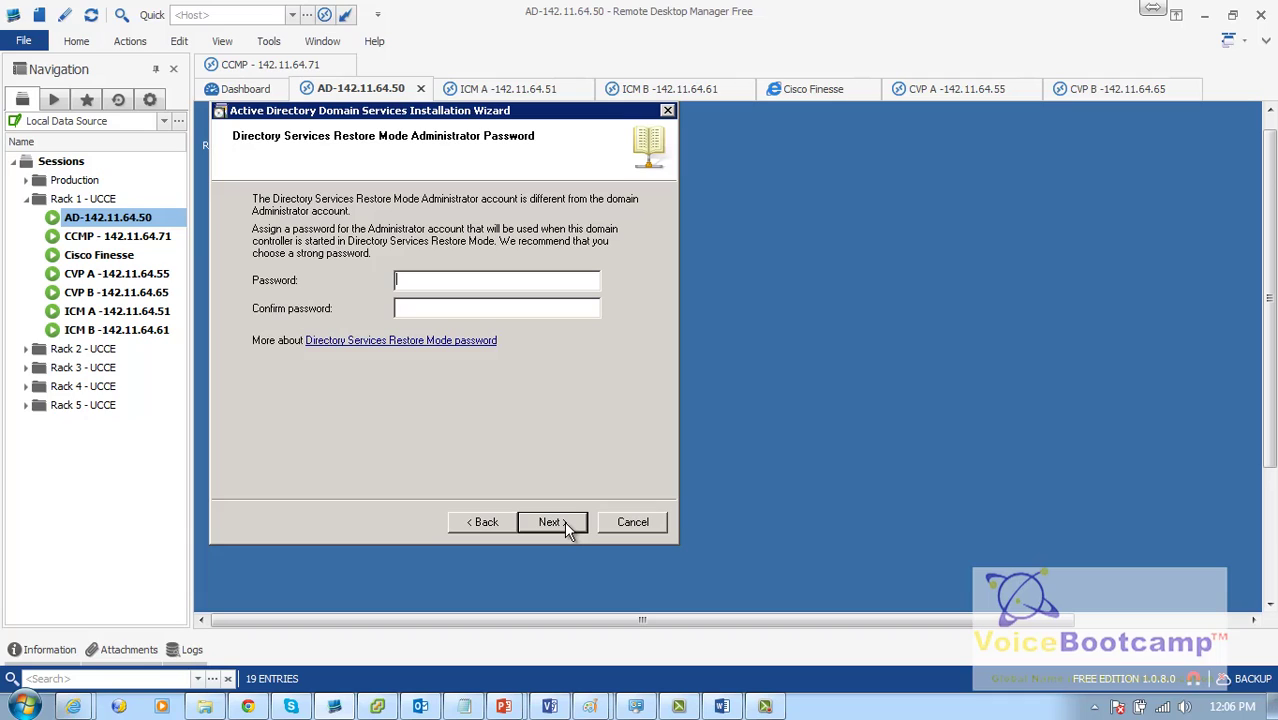
# Step: Enter and confirm the Directory Services Restore Mode password
pyautogui.write('*************')
pyautogui.press('Tab')
pyautogui.write('***********')
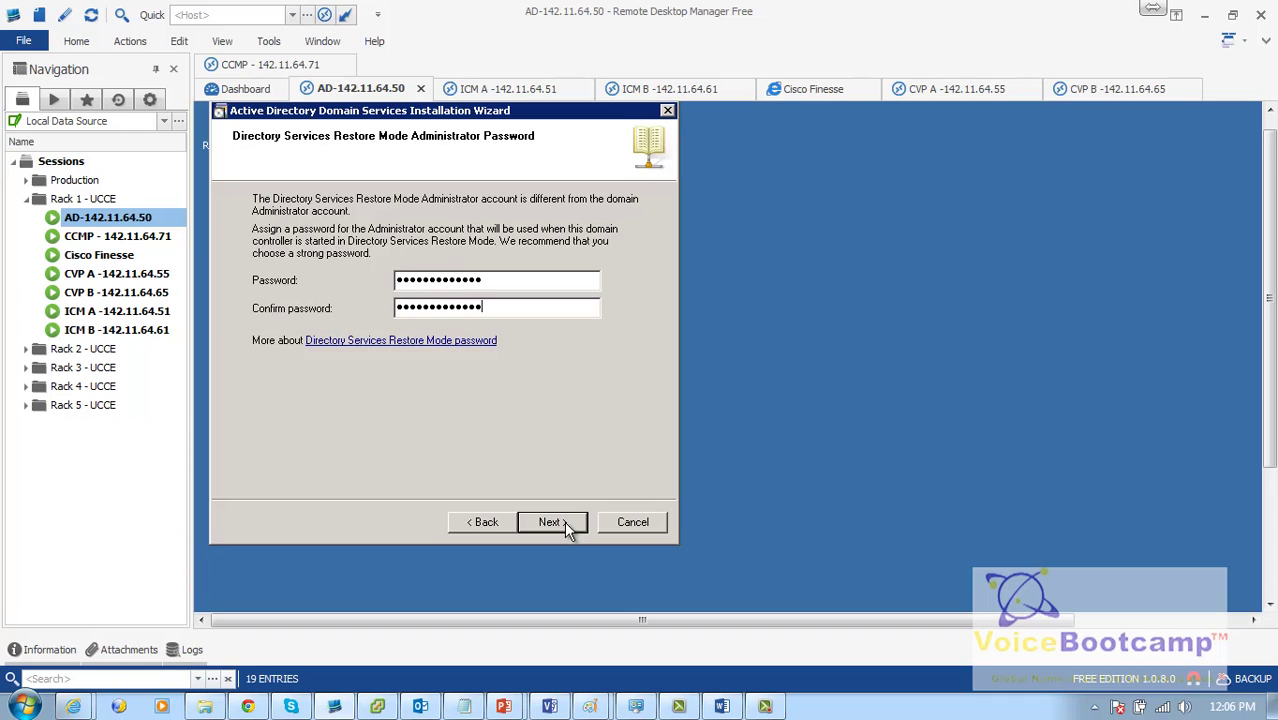
pyautogui.click(566, 528)
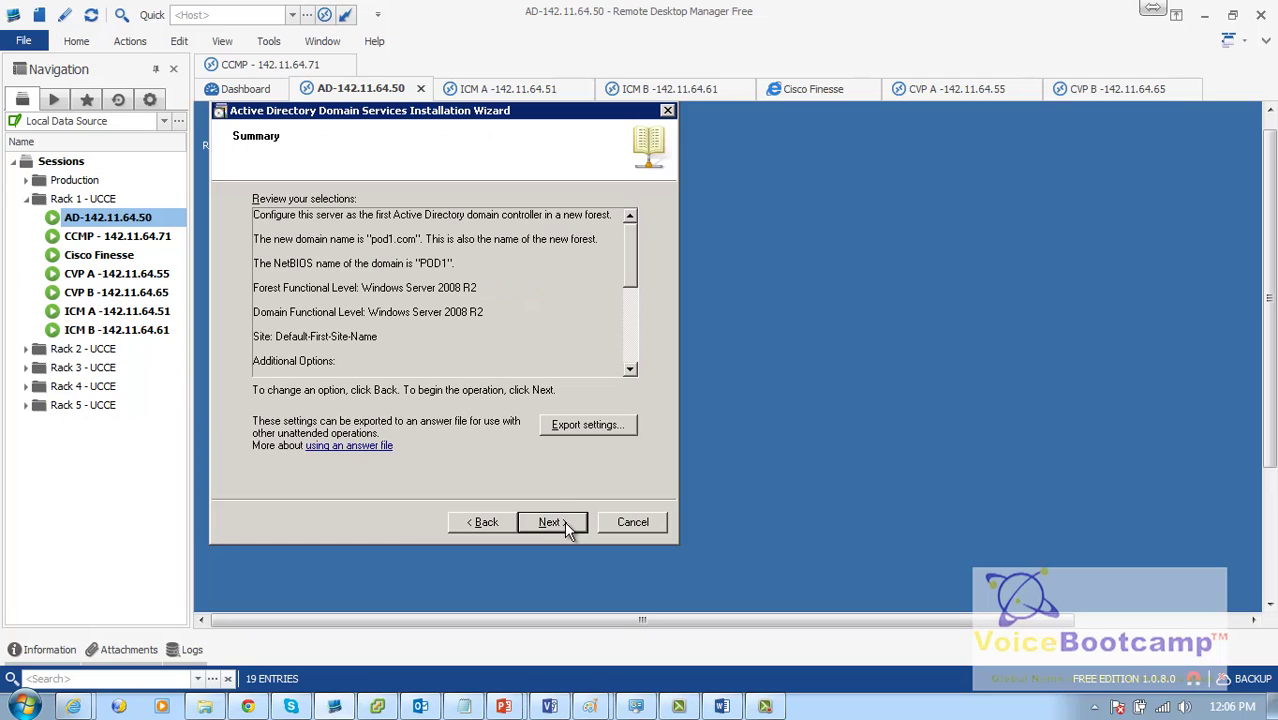
# Step: Review the Summary's NetBIOS name and forest and domain functional levels
pyautogui.moveTo(463, 262); pyautogui.dragTo(478, 288)
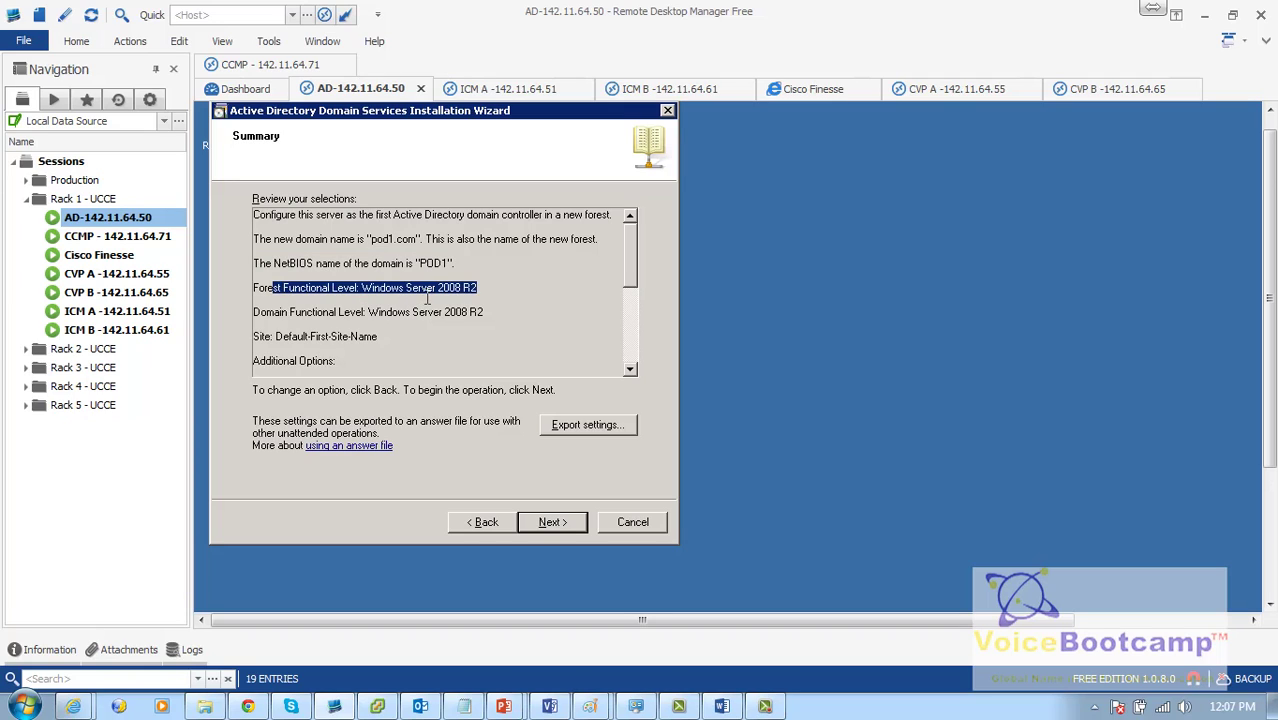
pyautogui.moveTo(447, 293); pyautogui.dragTo(448, 290)
pyautogui.moveTo(528, 323); pyautogui.dragTo(628, 321)
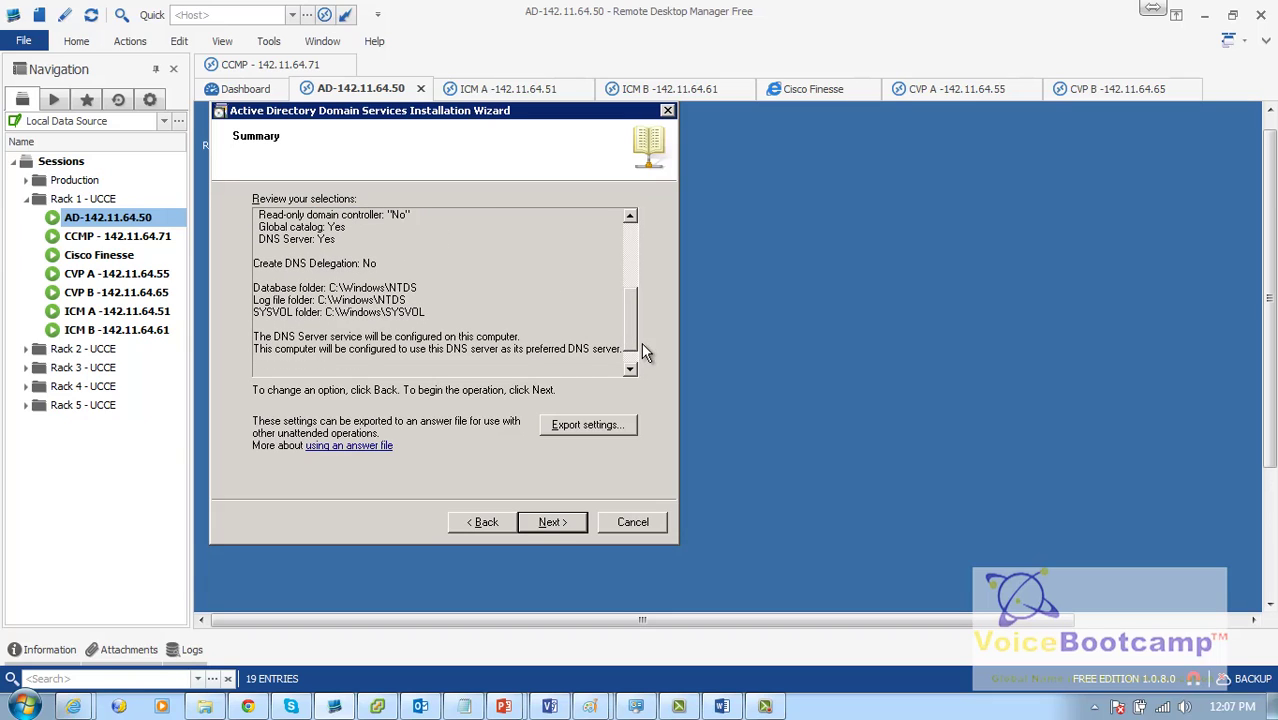
pyautogui.scroll(-1, 635, 332)
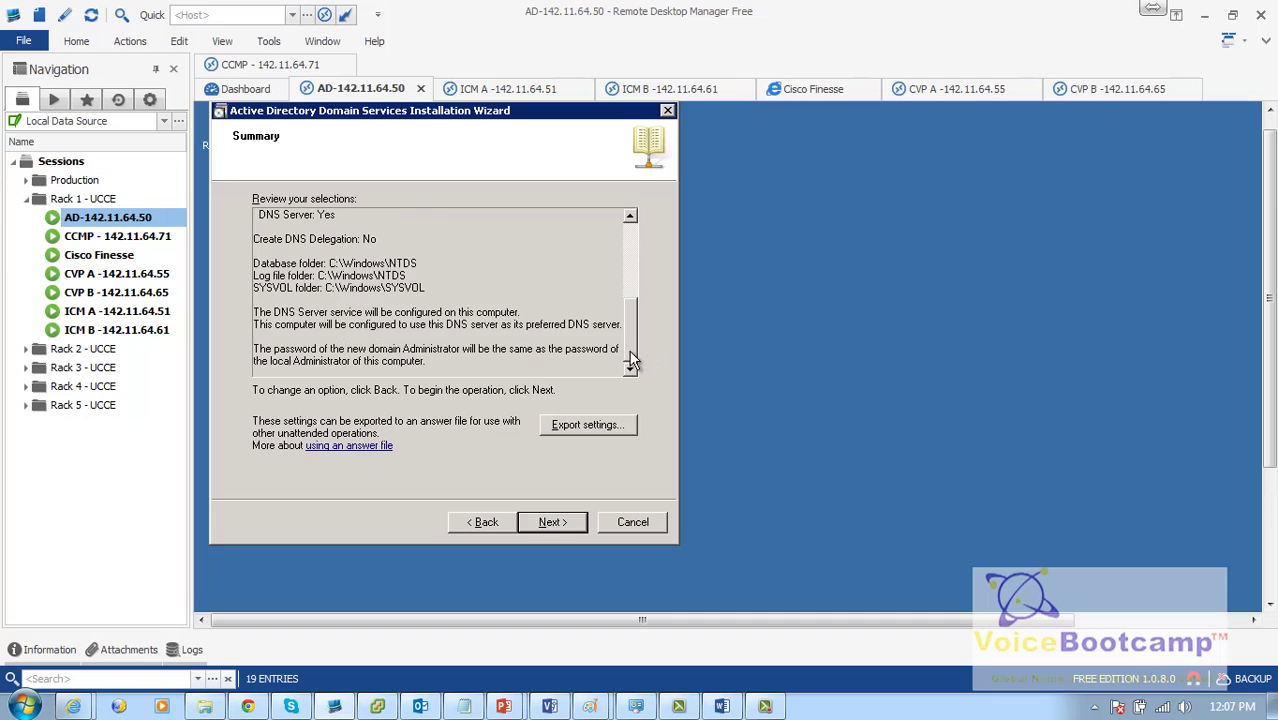
# Step: Run the AD DS installation, finish the wizard, and restart the server
pyautogui.click(566, 524)
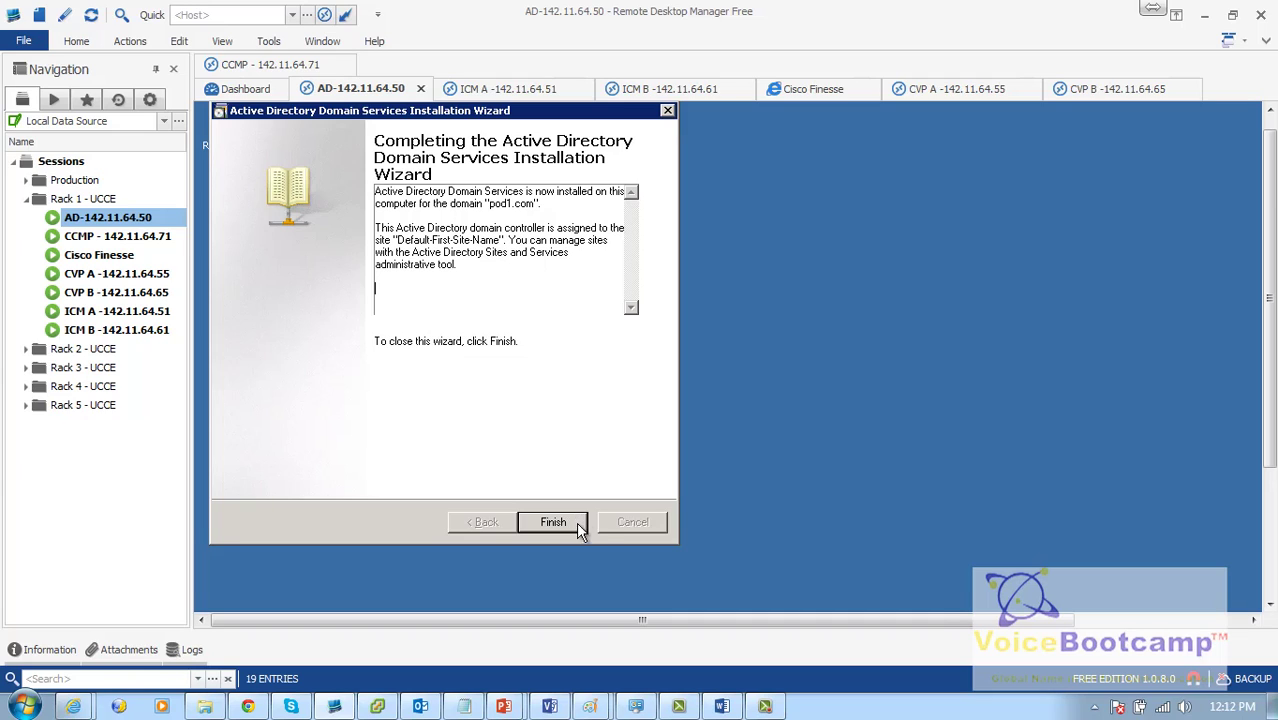
pyautogui.click(577, 524)
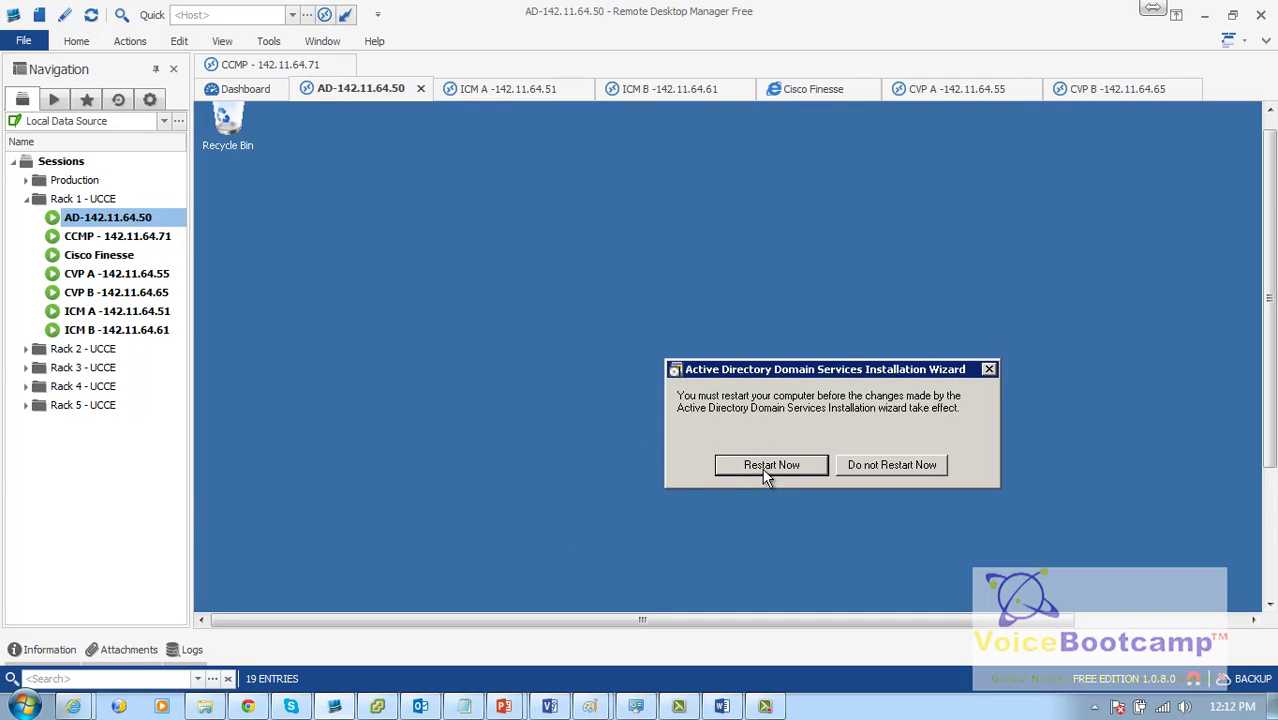
pyautogui.click(764, 472)
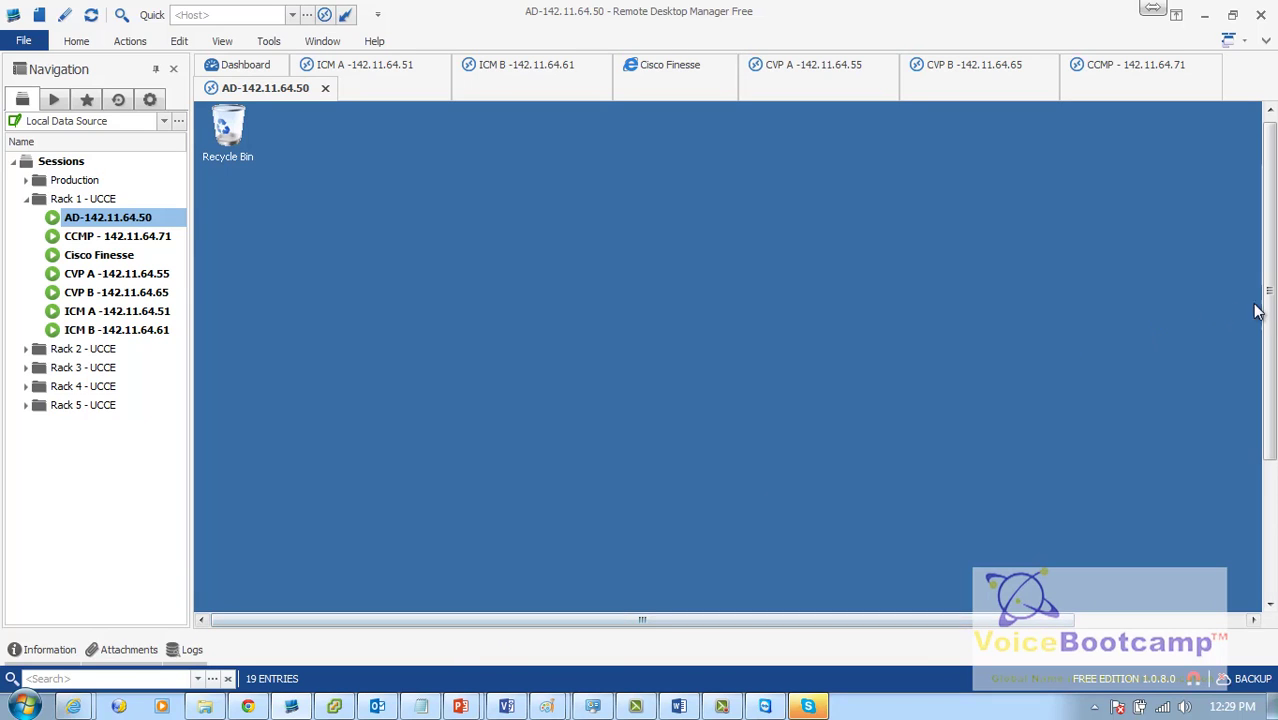
pyautogui.moveTo(1270, 312); pyautogui.dragTo(1268, 464)
# Step: Launch Active Directory Users and Computers on the AD server and maximize it
pyautogui.click(220, 595)
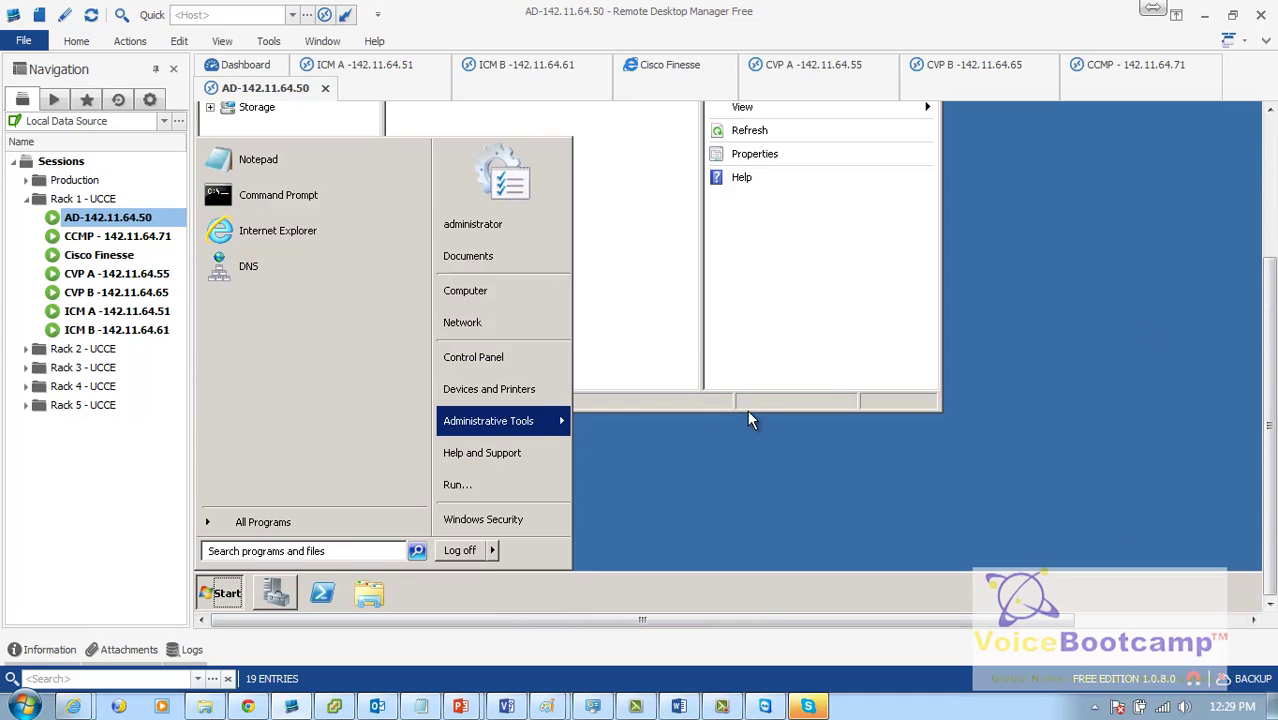
pyautogui.moveTo(502, 421)
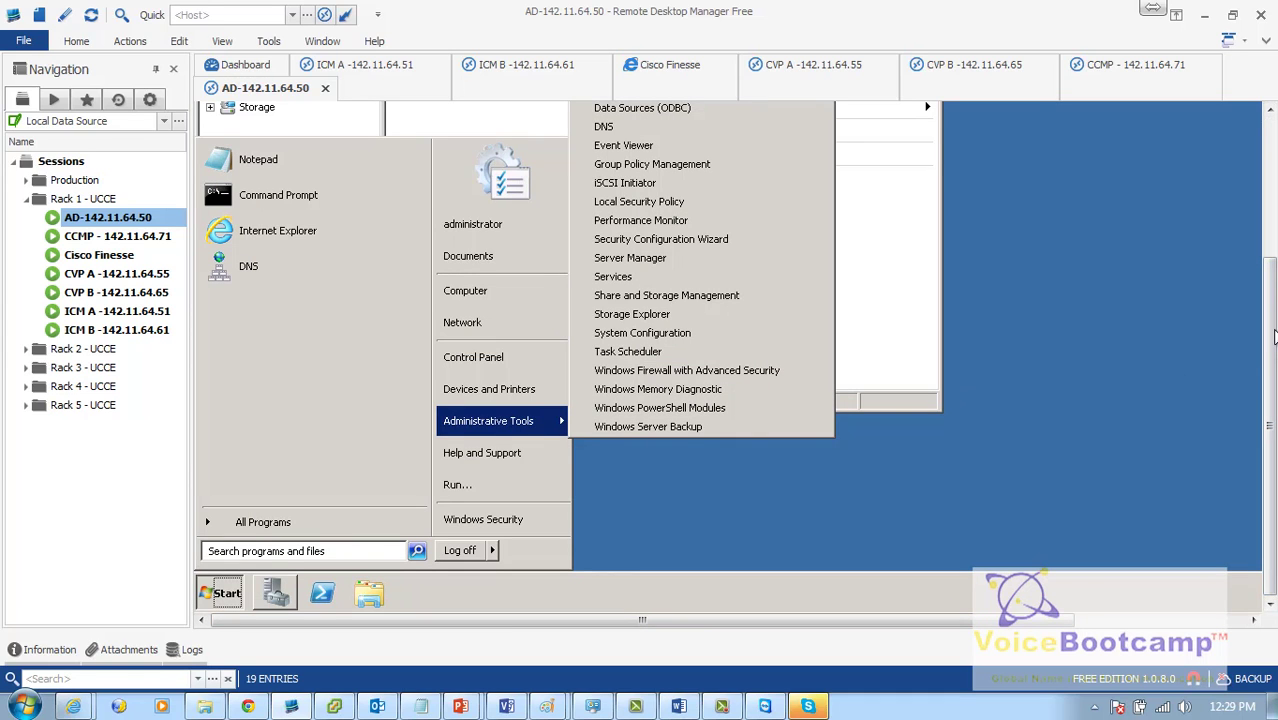
pyautogui.scroll(3, 1273, 338)
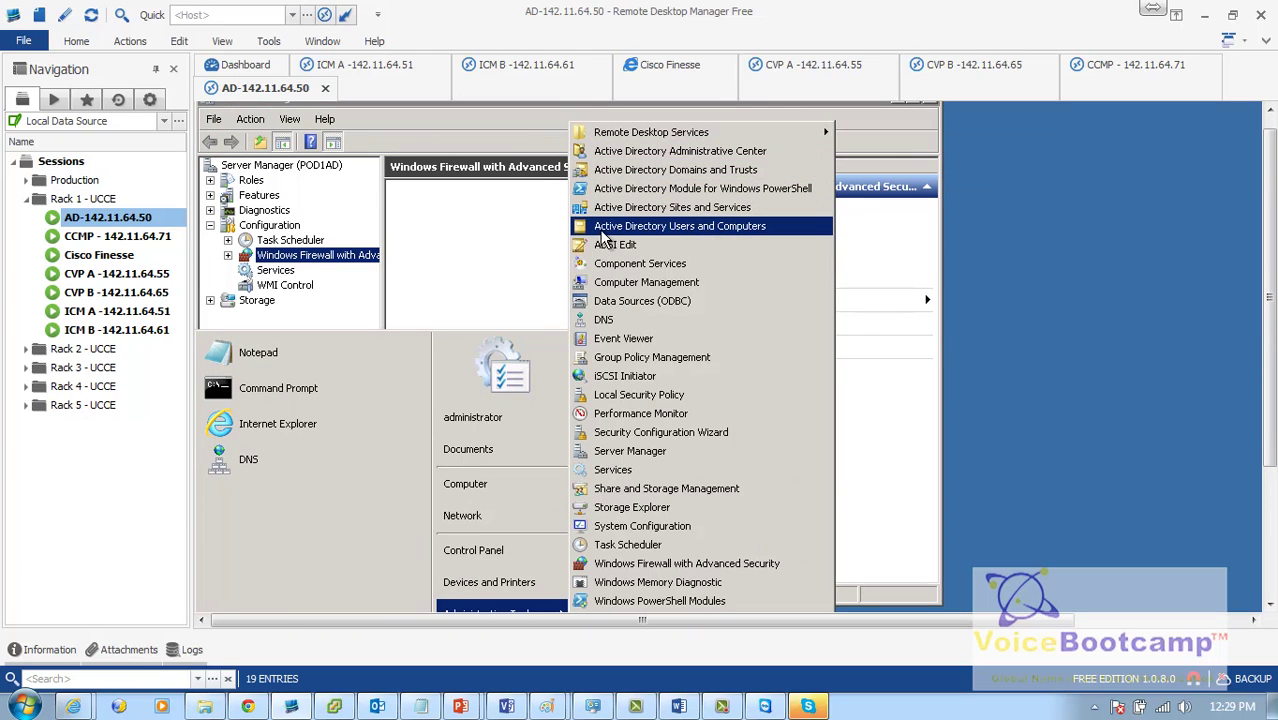
pyautogui.click(694, 228)
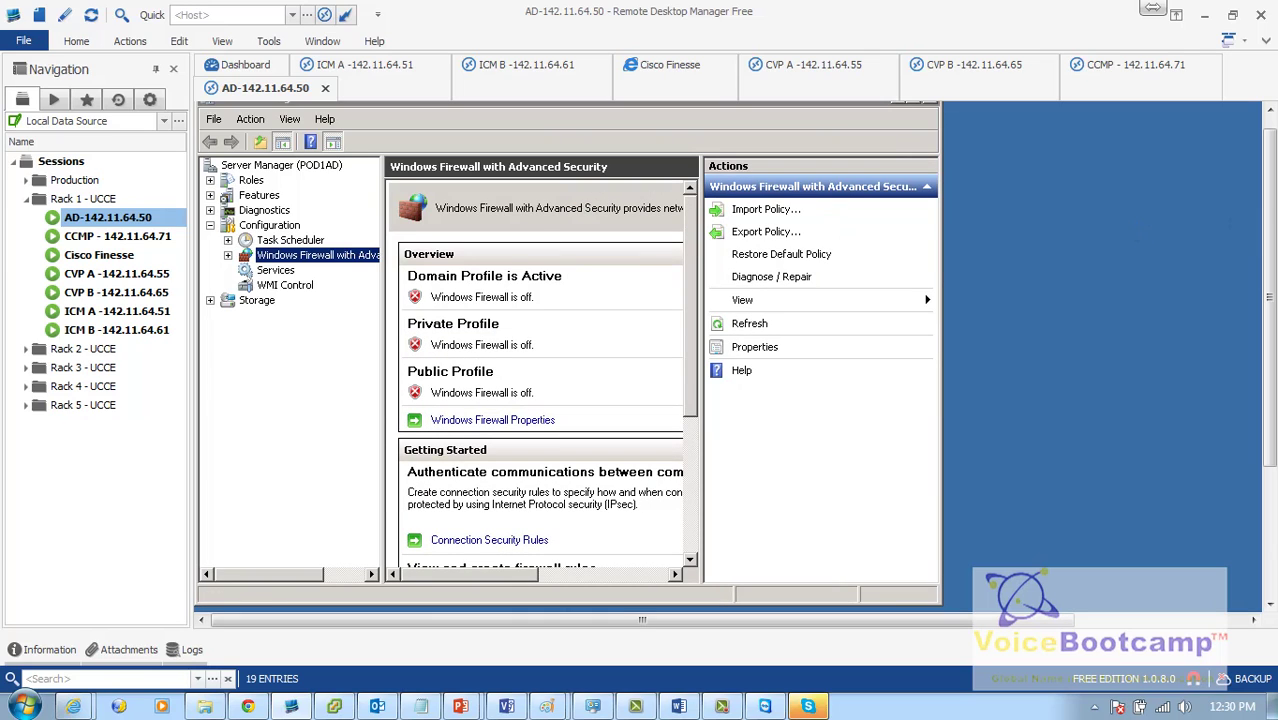
pyautogui.click(895, 114)
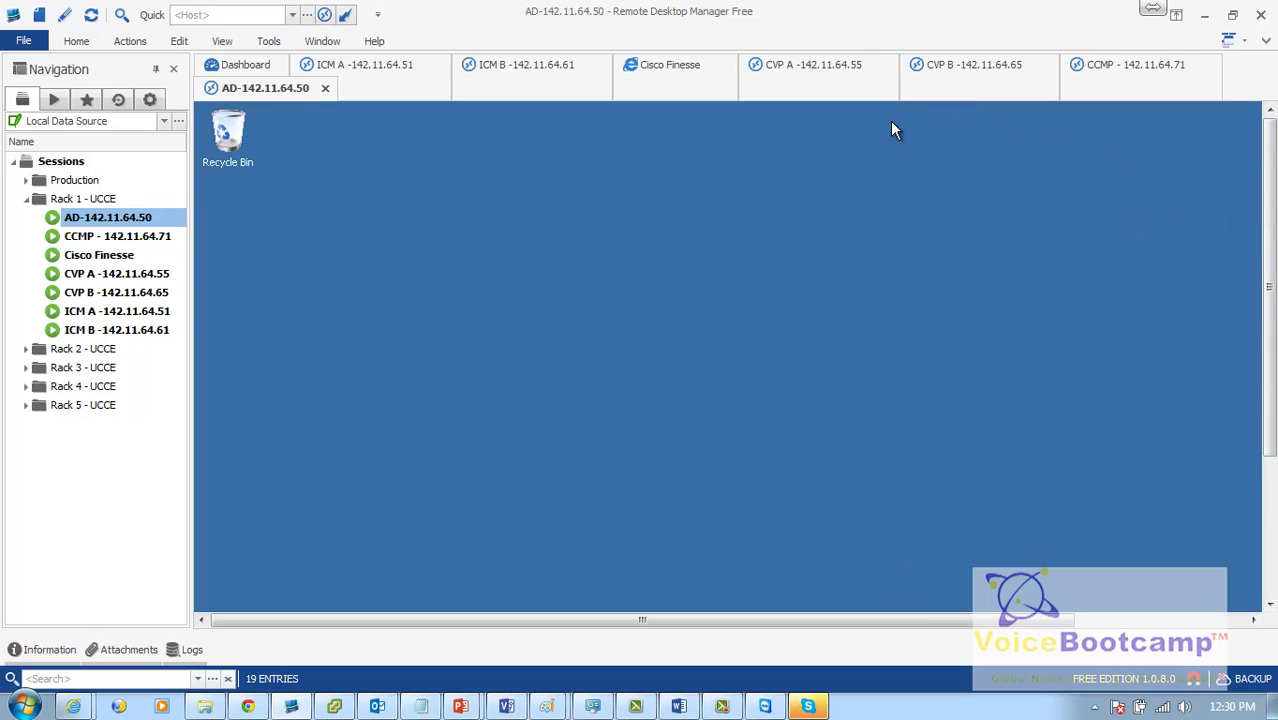
pyautogui.moveTo(1266, 205); pyautogui.dragTo(1264, 357)
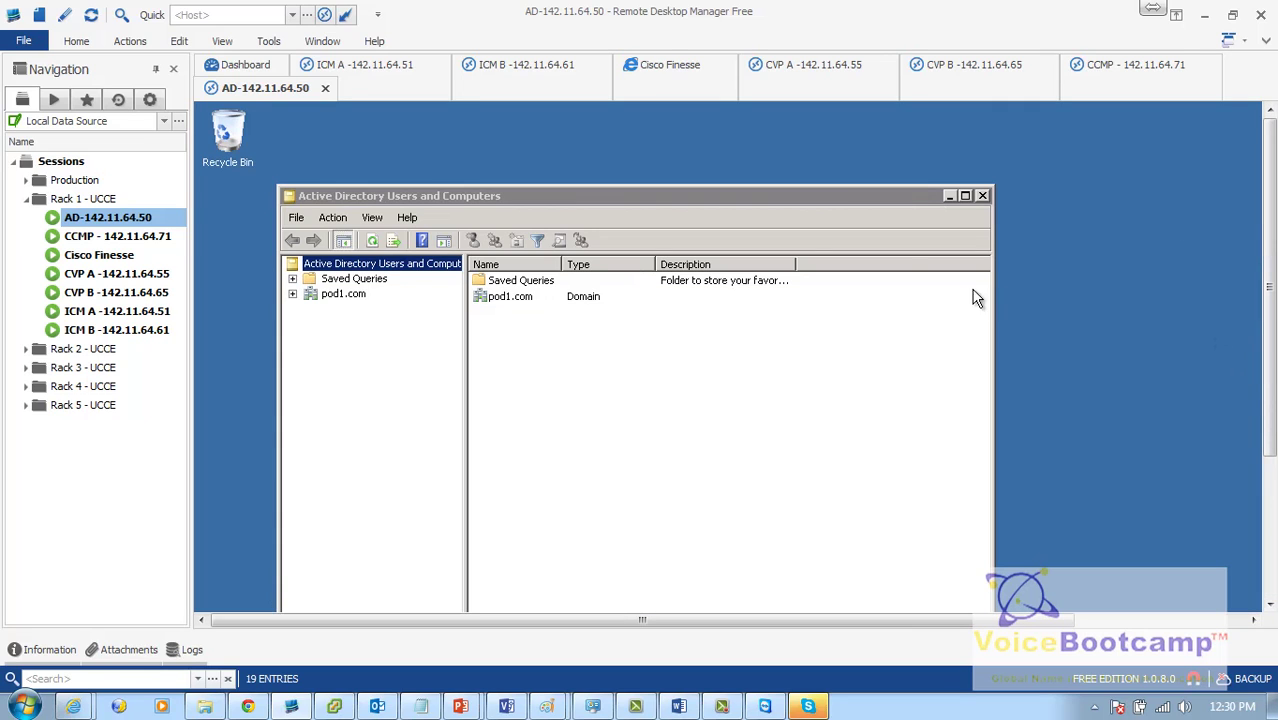
pyautogui.doubleClick(616, 197)
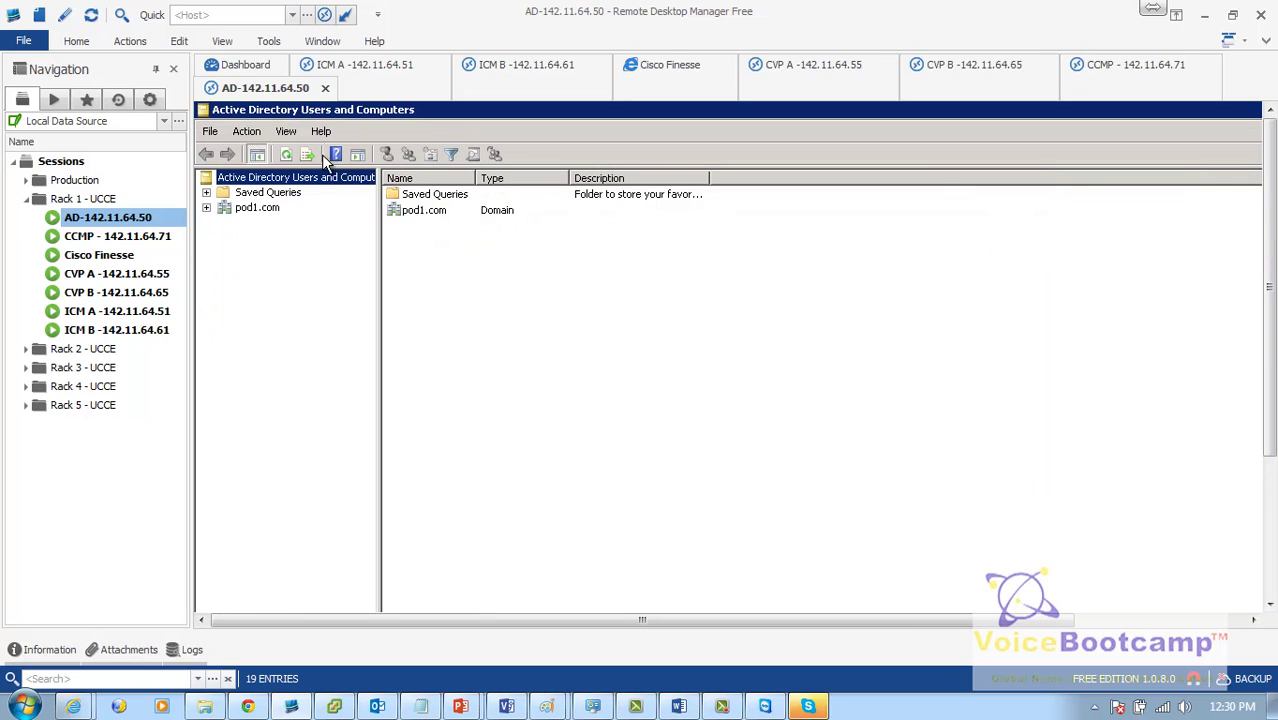
# Step: Expand pod1.com, inspect its Users and empty Computers containers, then switch to ICM A
pyautogui.click(263, 210)
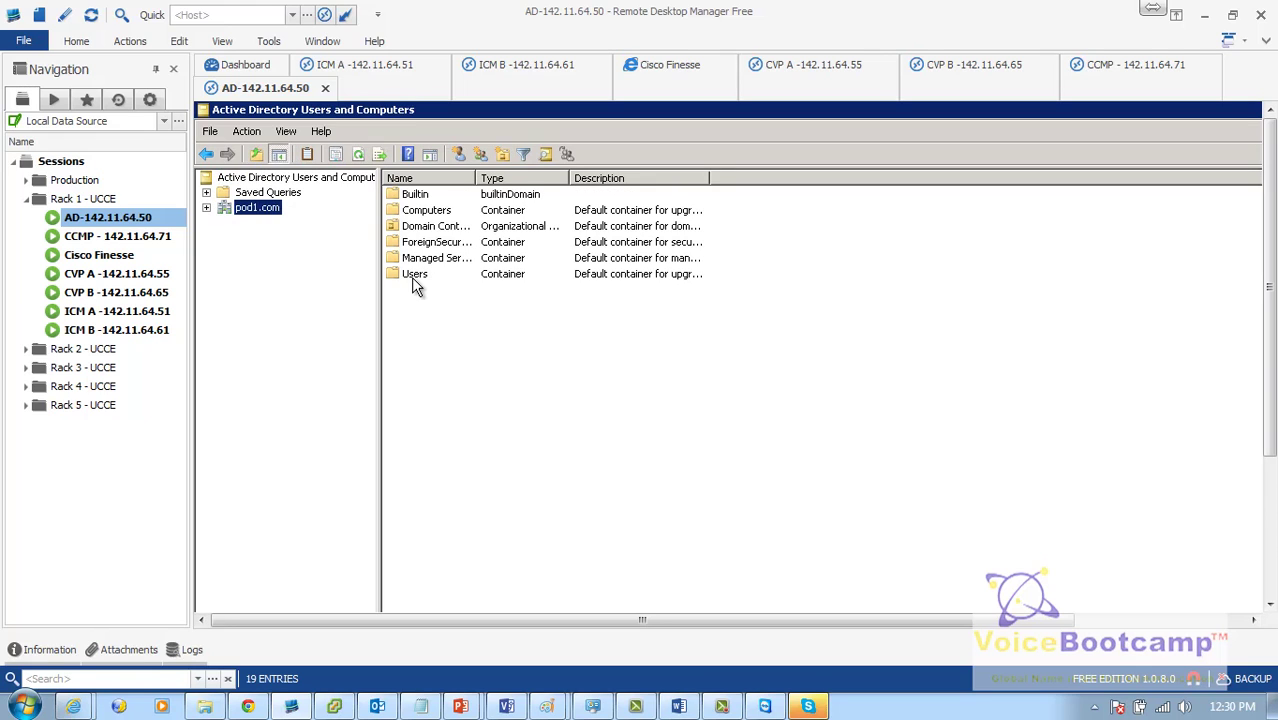
pyautogui.click(206, 208)
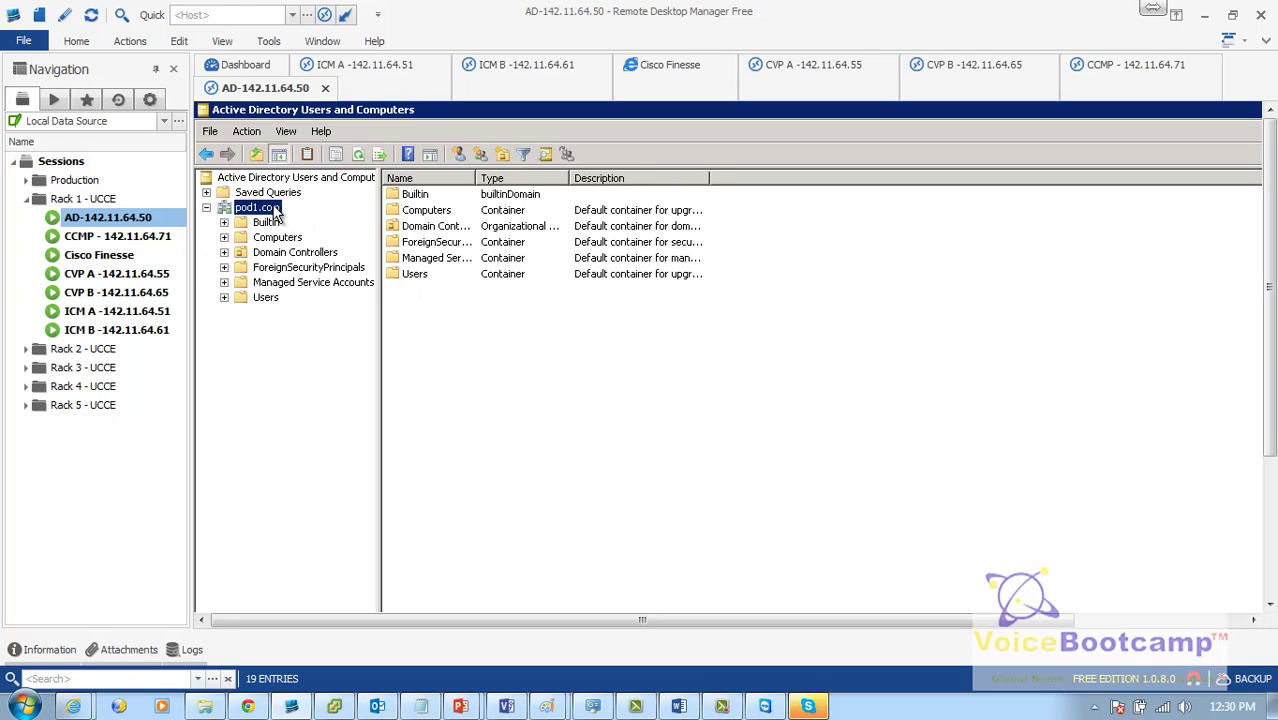
pyautogui.click(265, 298)
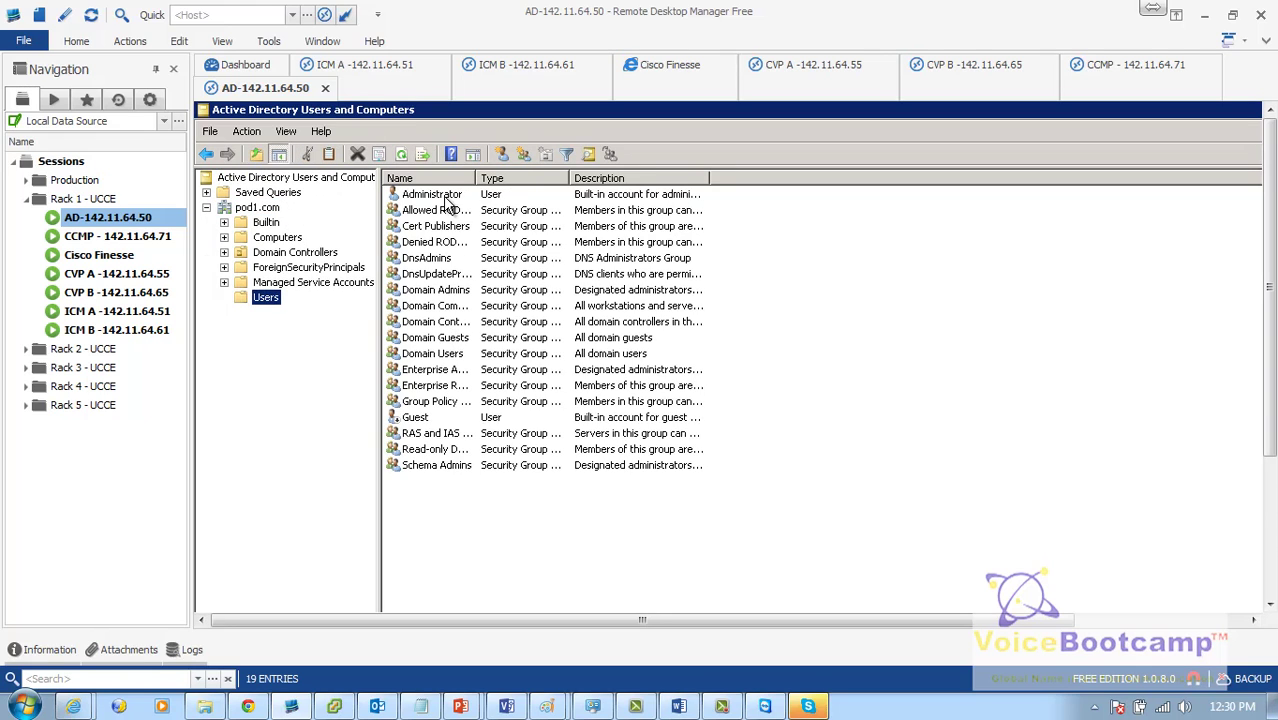
pyautogui.click(278, 237)
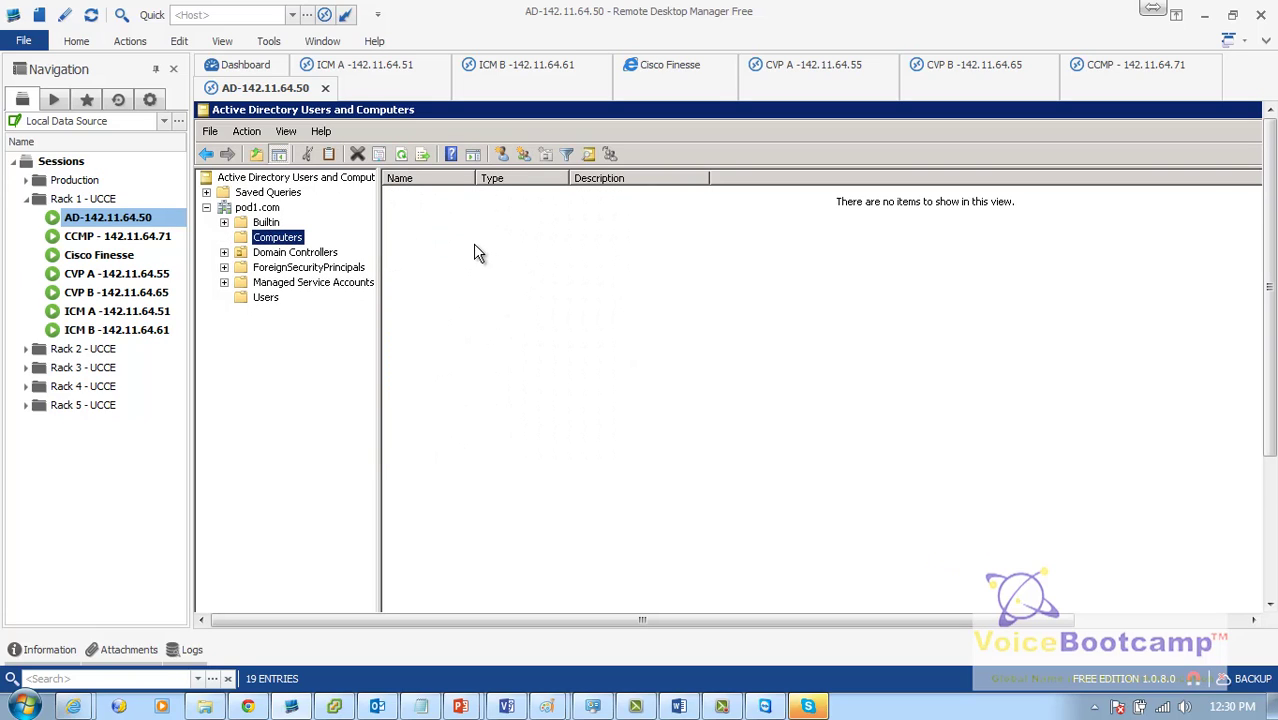
pyautogui.doubleClick(148, 316)
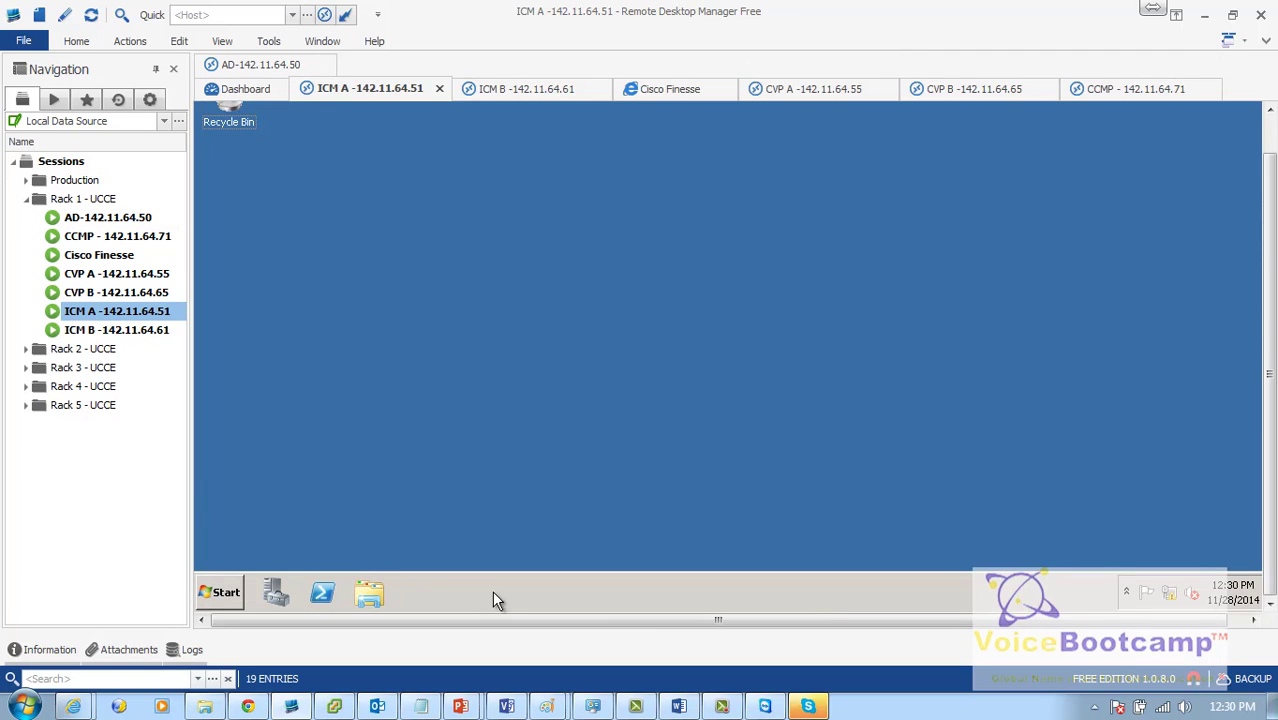
pyautogui.moveTo(1271, 491)
pyautogui.mouseDown()
pyautogui.moveTo(1271, 457)
pyautogui.moveTo(1271, 505)
pyautogui.mouseUp()
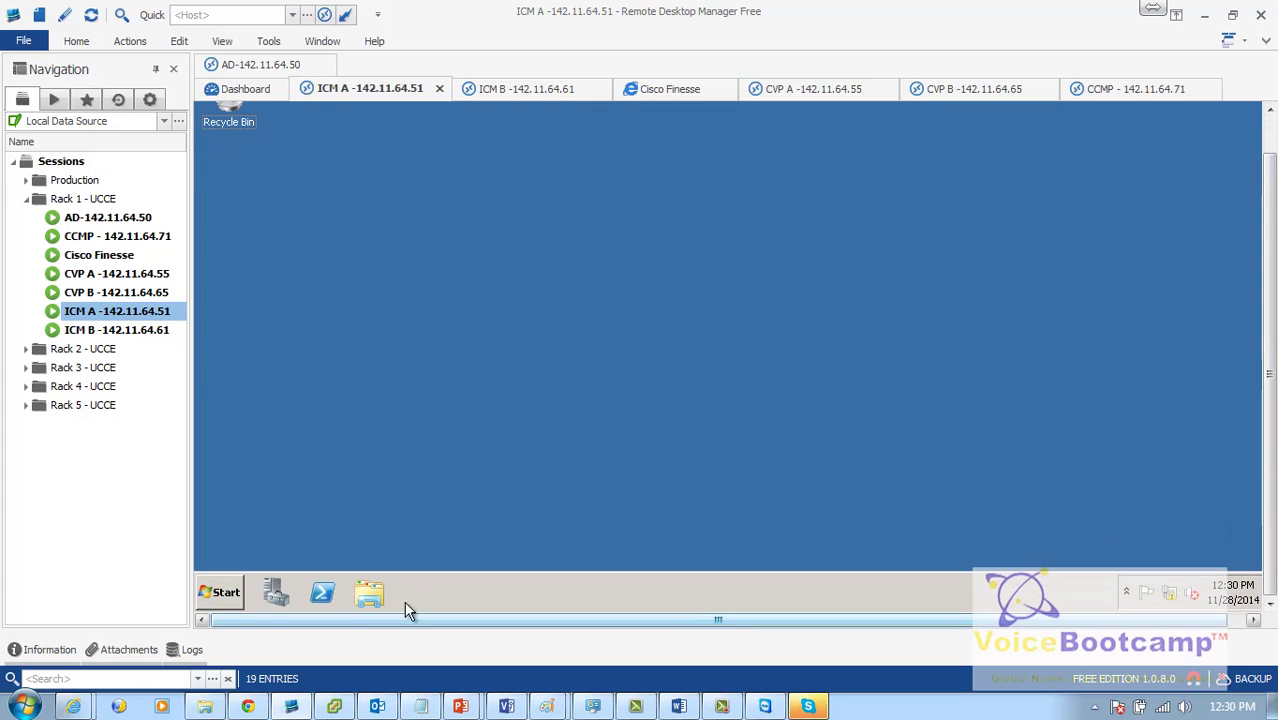
pyautogui.click(222, 594)
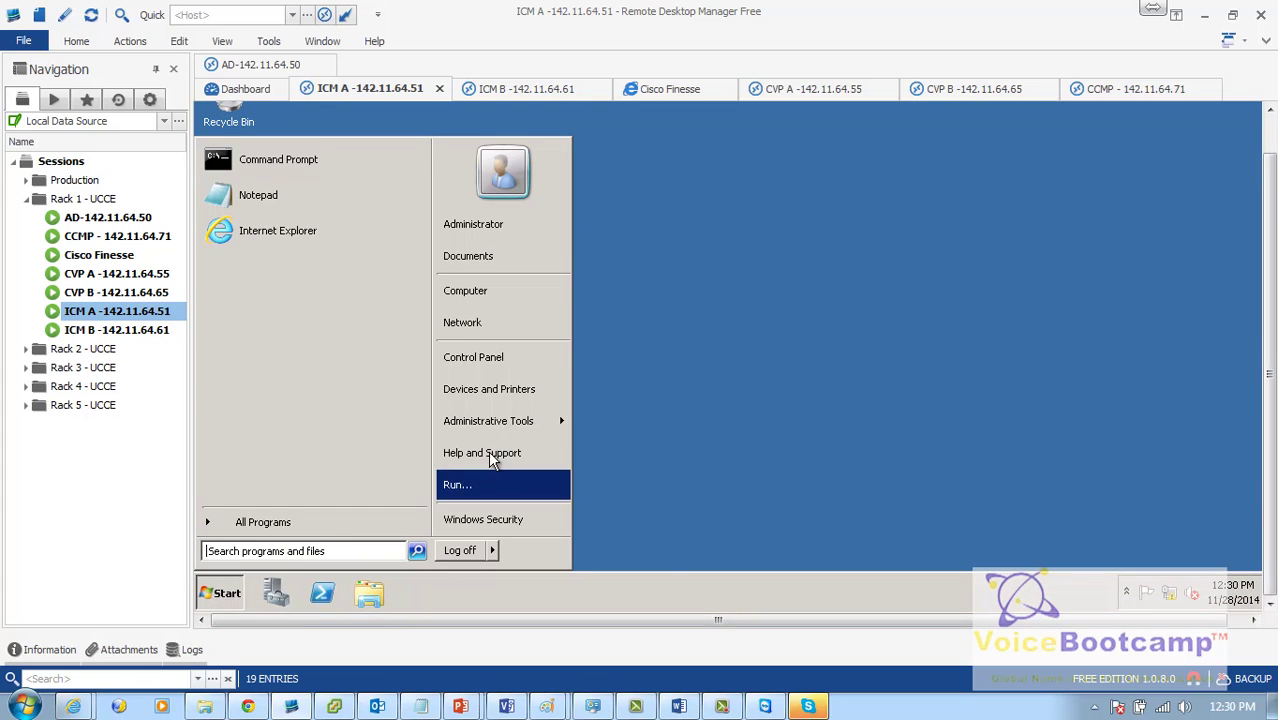
pyautogui.click(498, 352)
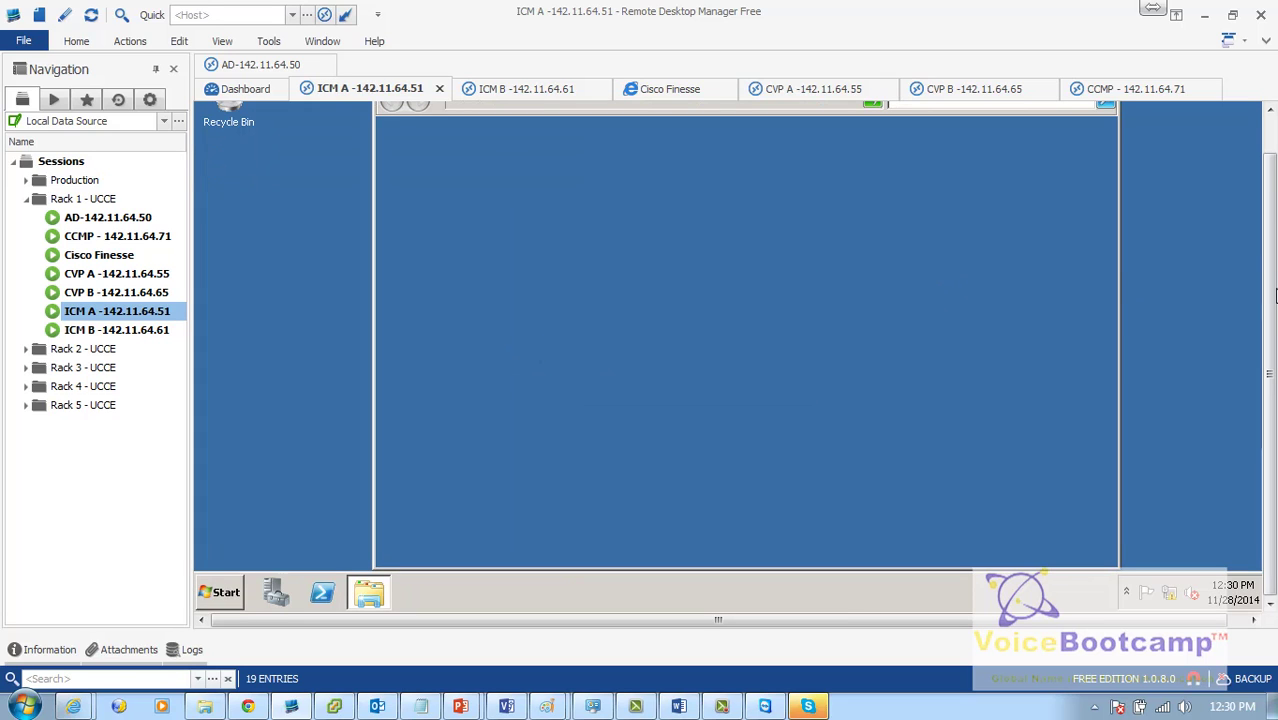
pyautogui.moveTo(1273, 290); pyautogui.dragTo(1273, 250)
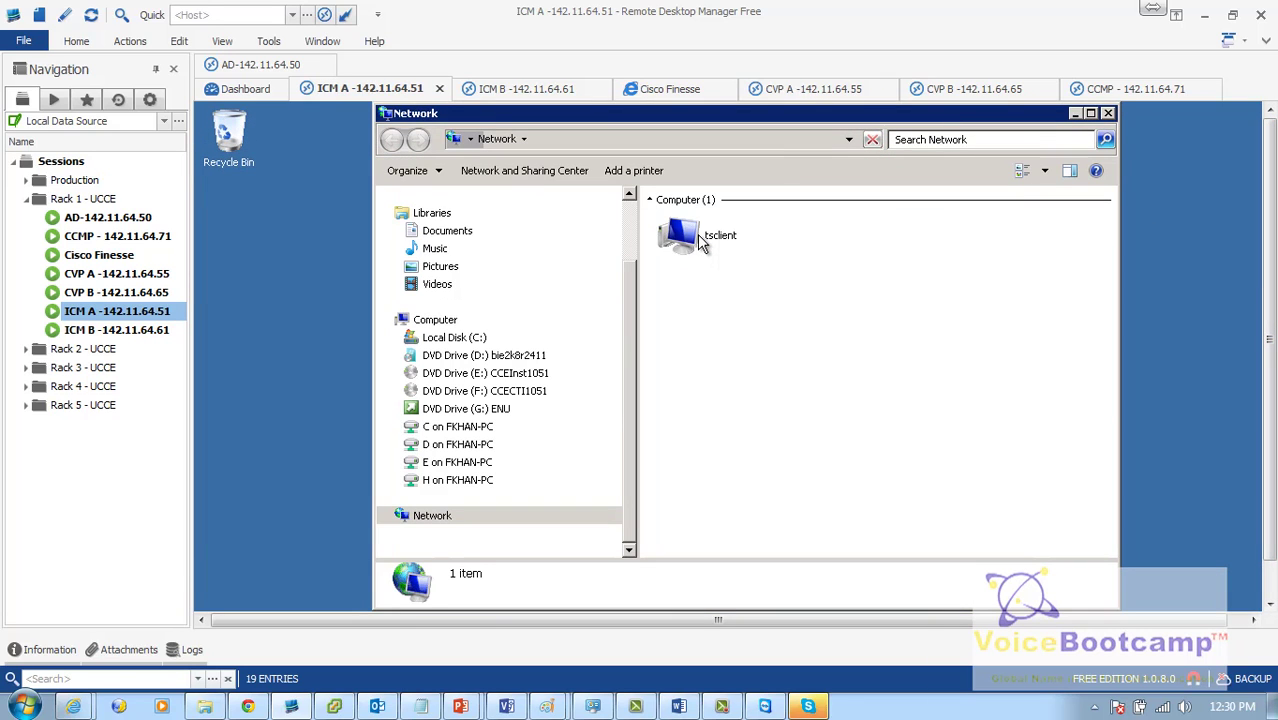
pyautogui.click(530, 171)
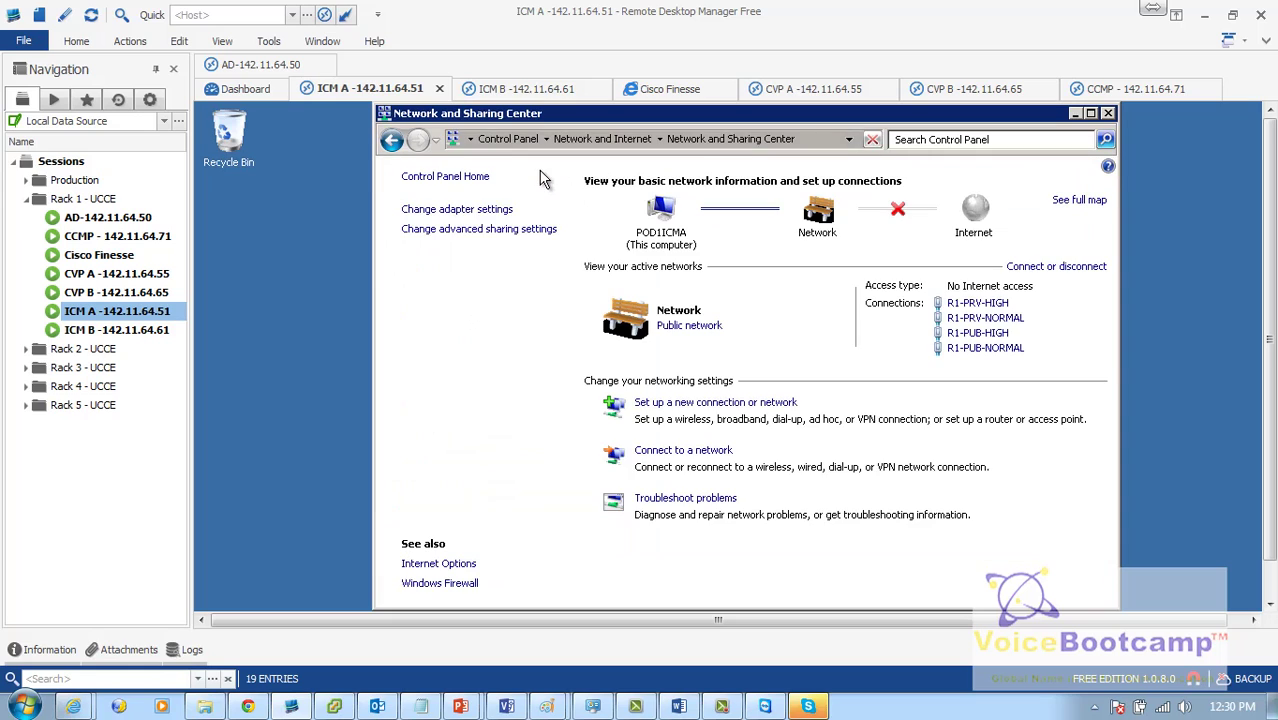
pyautogui.click(455, 210)
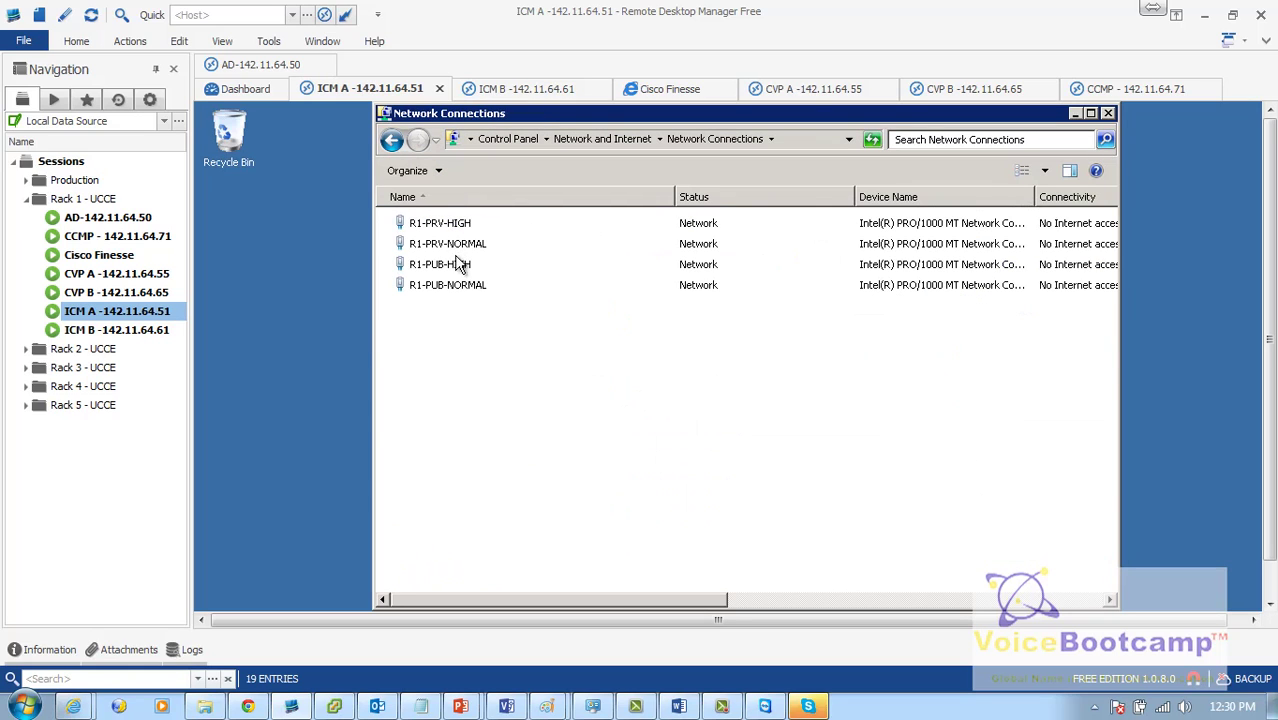
pyautogui.click(437, 292)
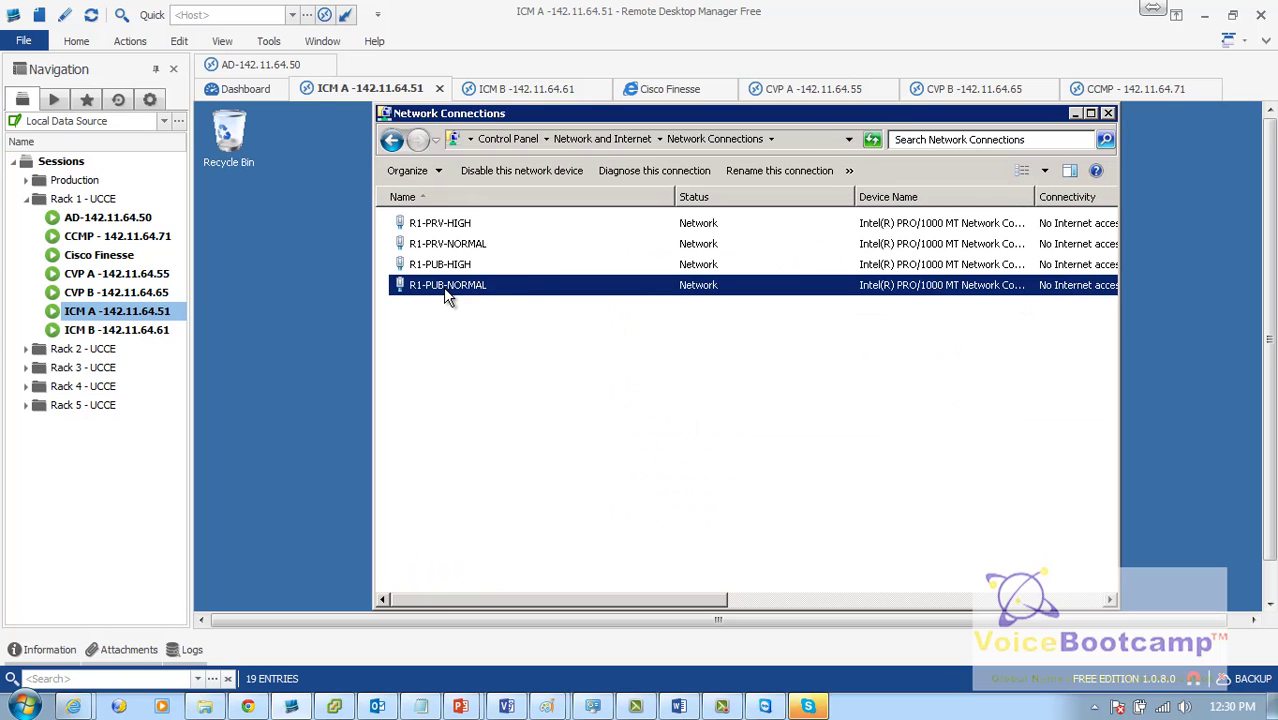
pyautogui.rightClick(443, 287)
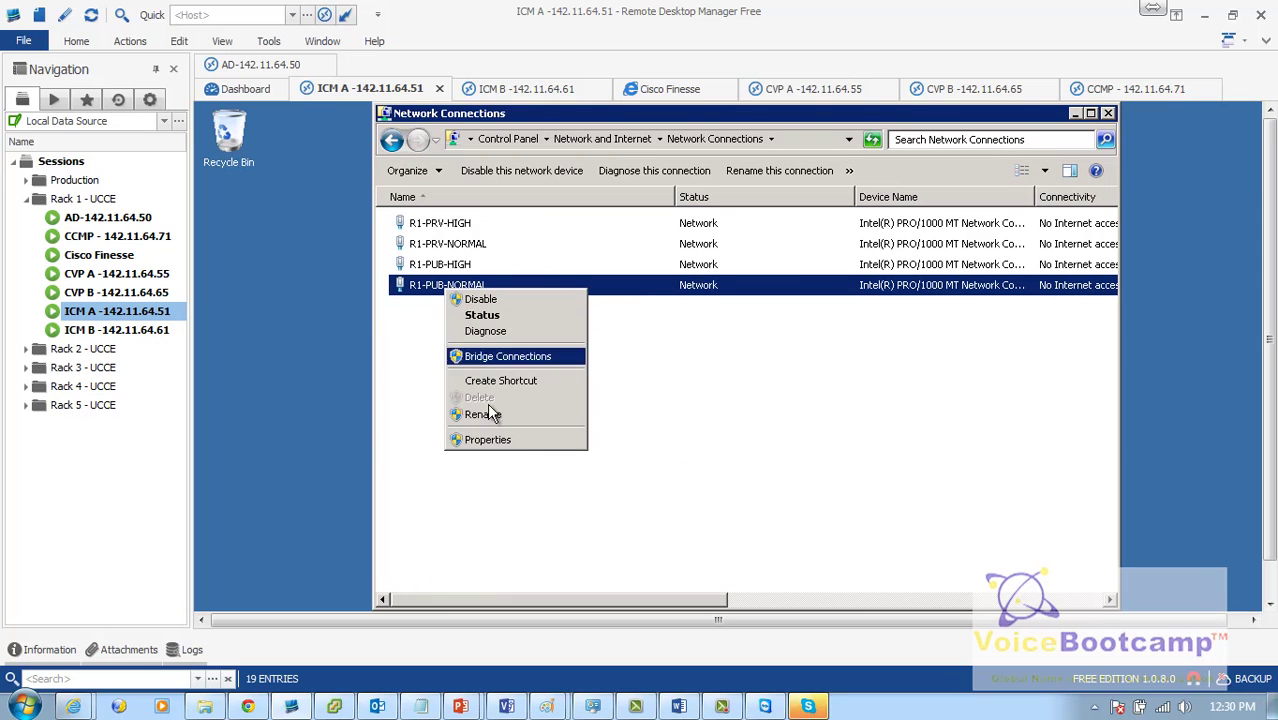
pyautogui.click(488, 439)
pyautogui.doubleClick(560, 394)
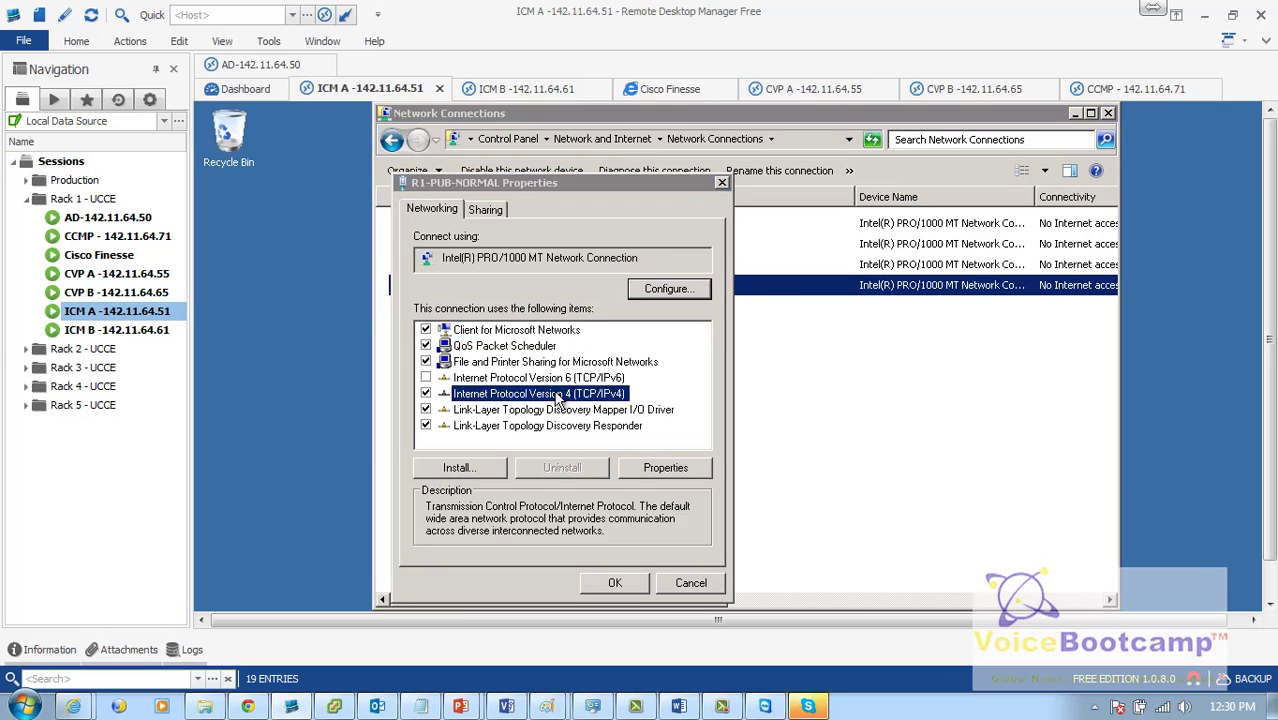
pyautogui.moveTo(726, 478); pyautogui.dragTo(636, 479)
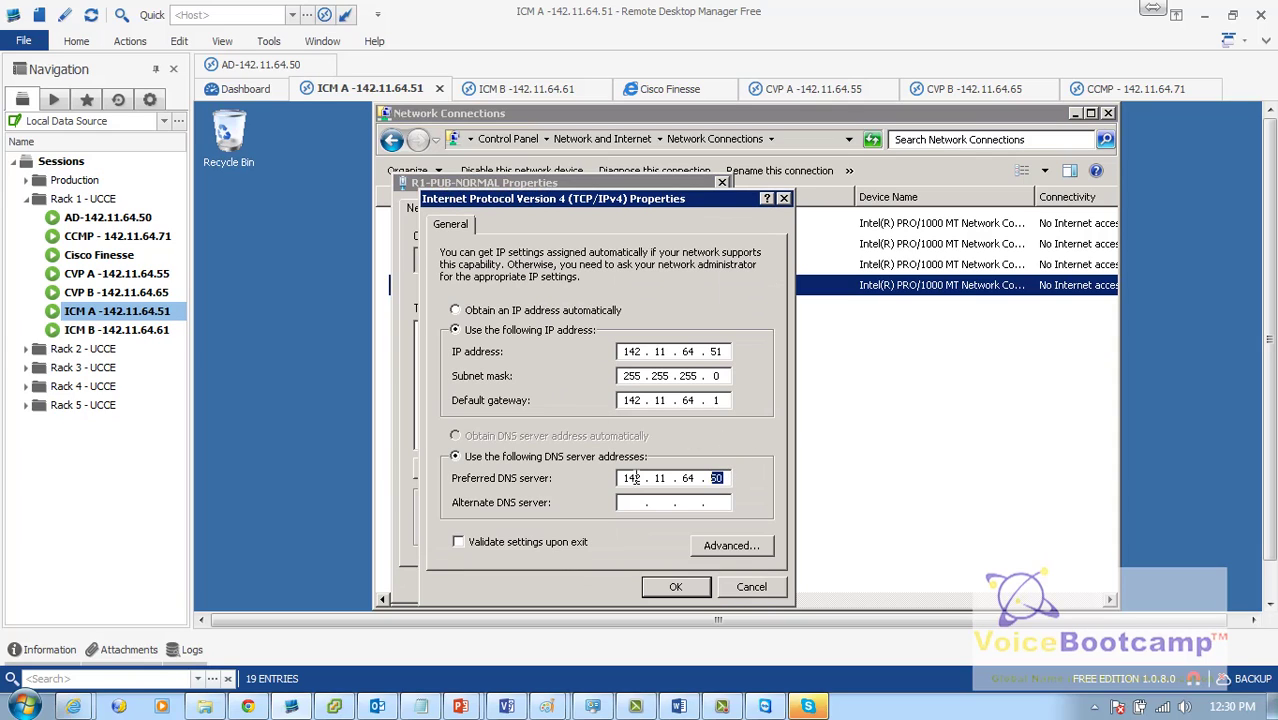
pyautogui.click(758, 588)
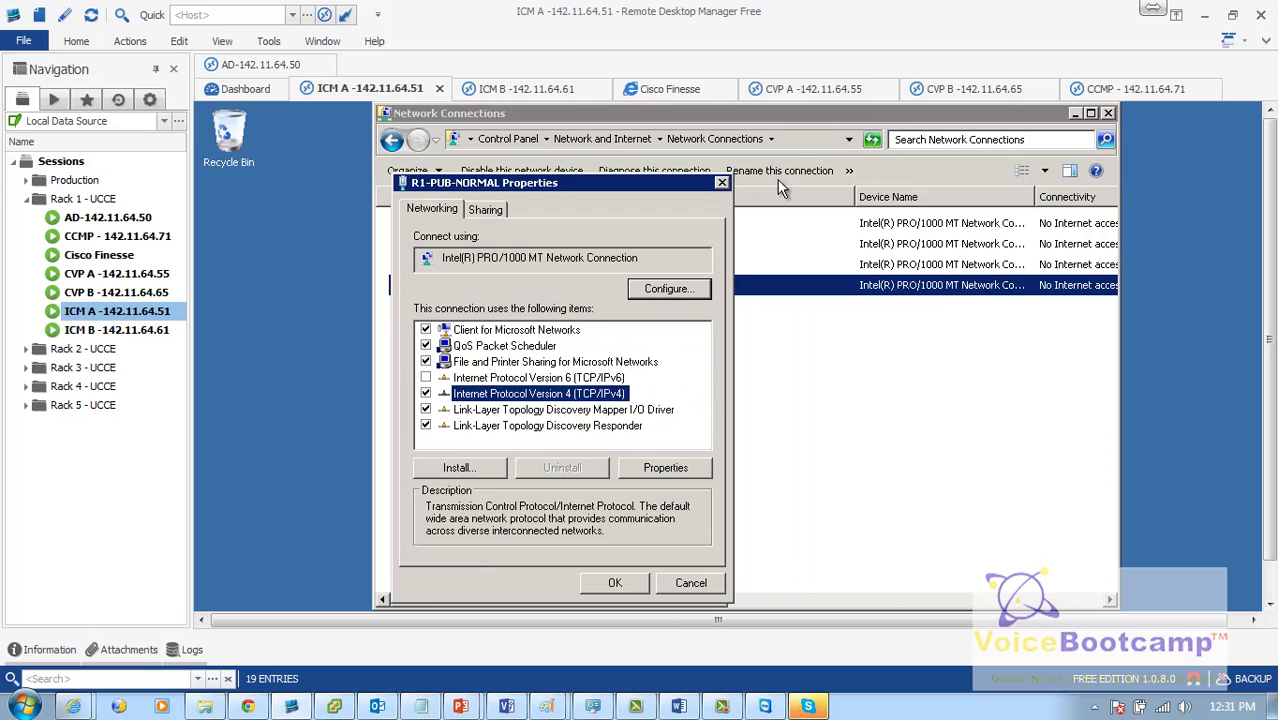
pyautogui.click(721, 186)
pyautogui.click(1107, 113)
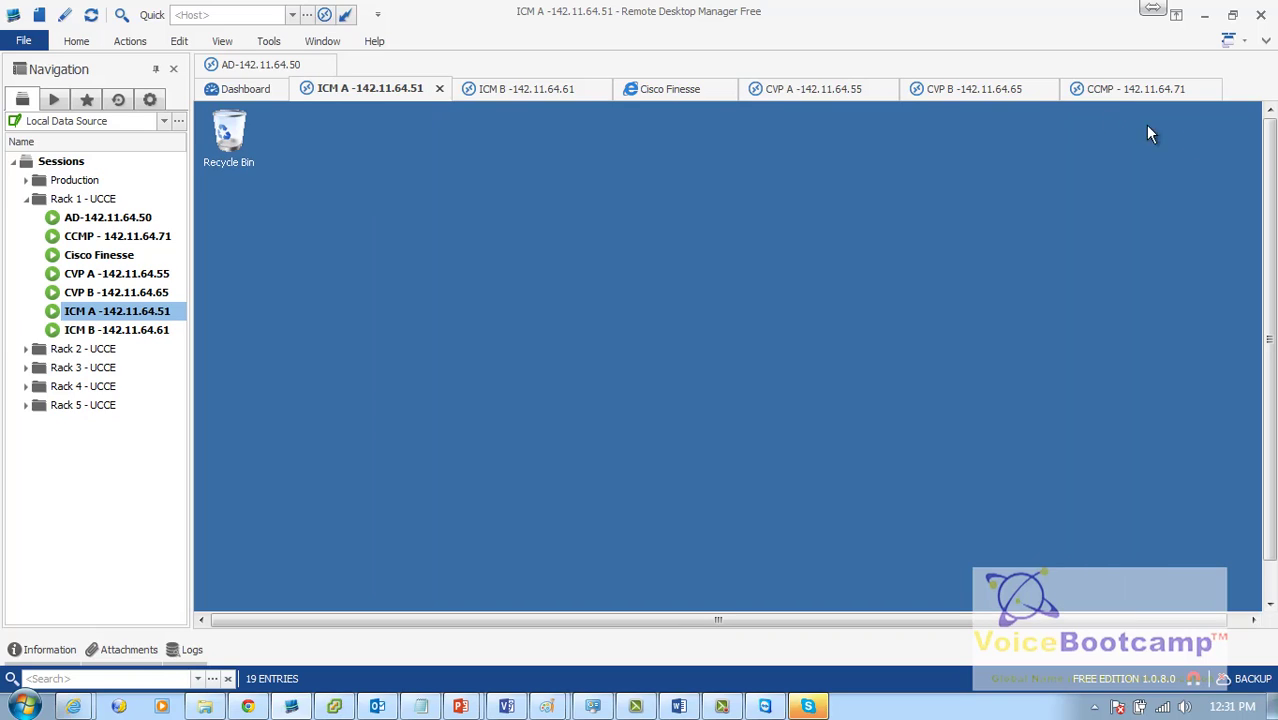
# Step: From ICM A's Server Manager, set the computer's domain membership to pod1.com
pyautogui.scroll(-2, 1274, 170)
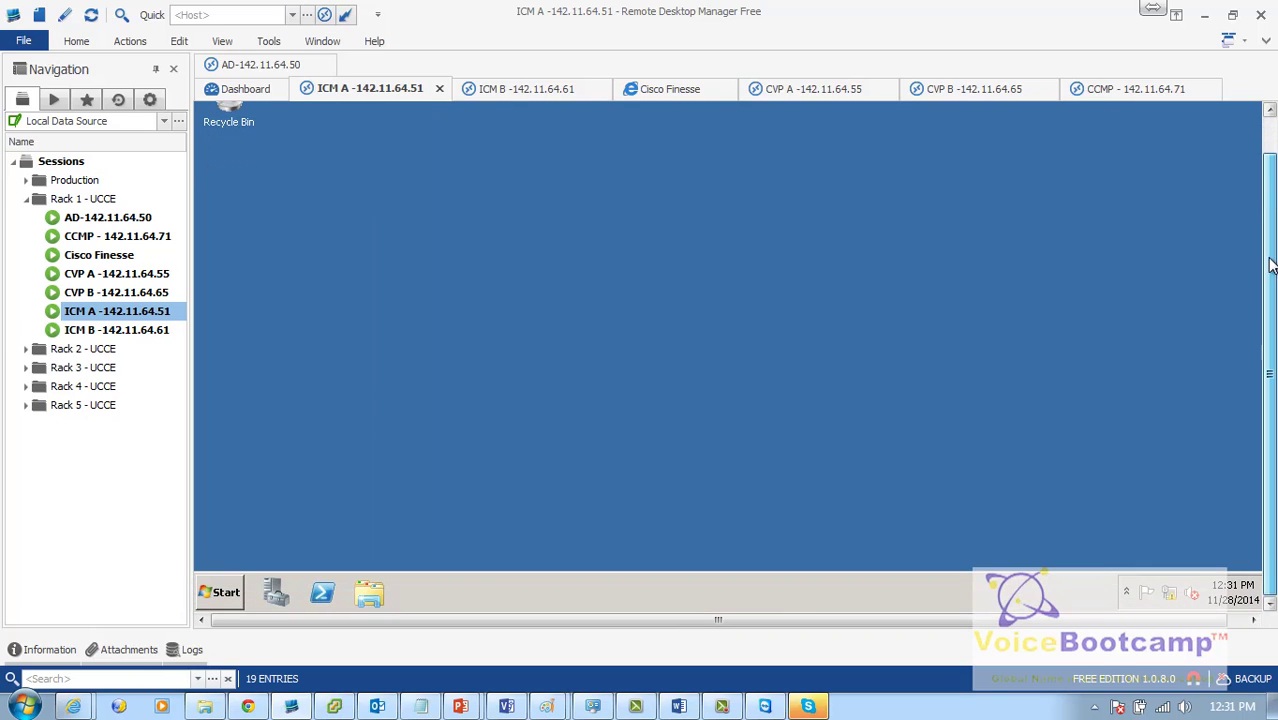
pyautogui.click(272, 586)
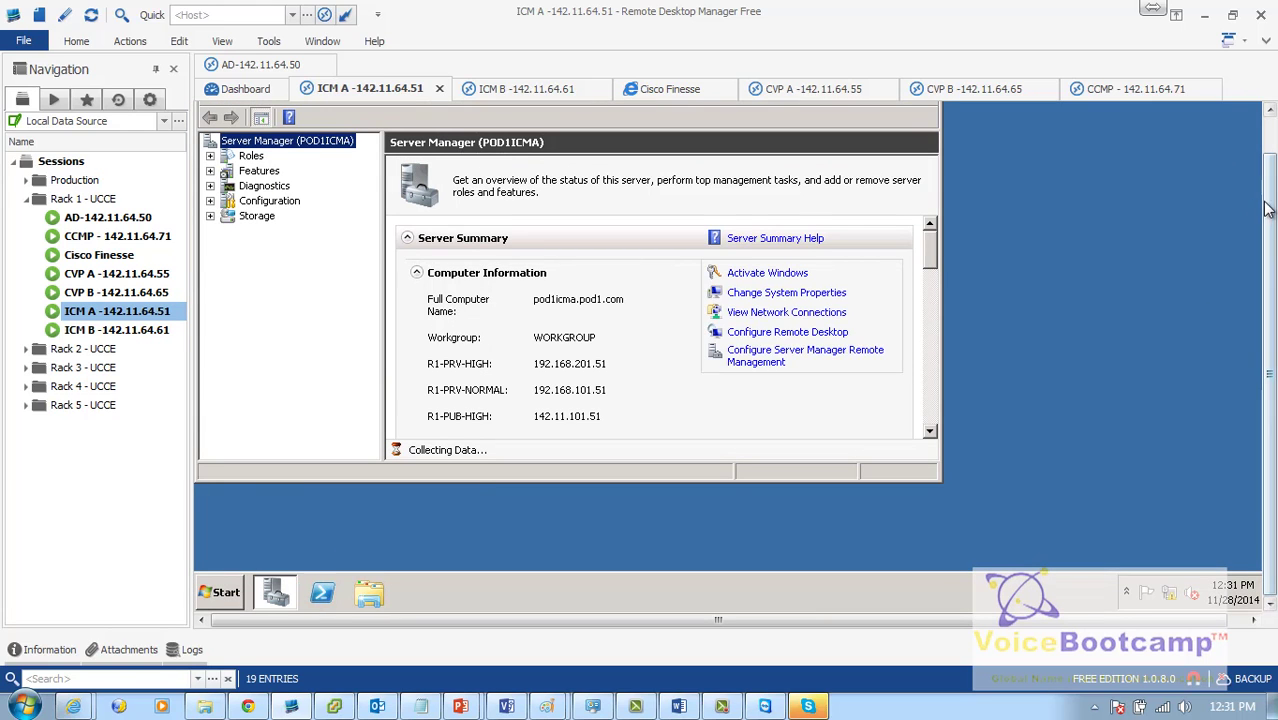
pyautogui.scroll(1, 1268, 172)
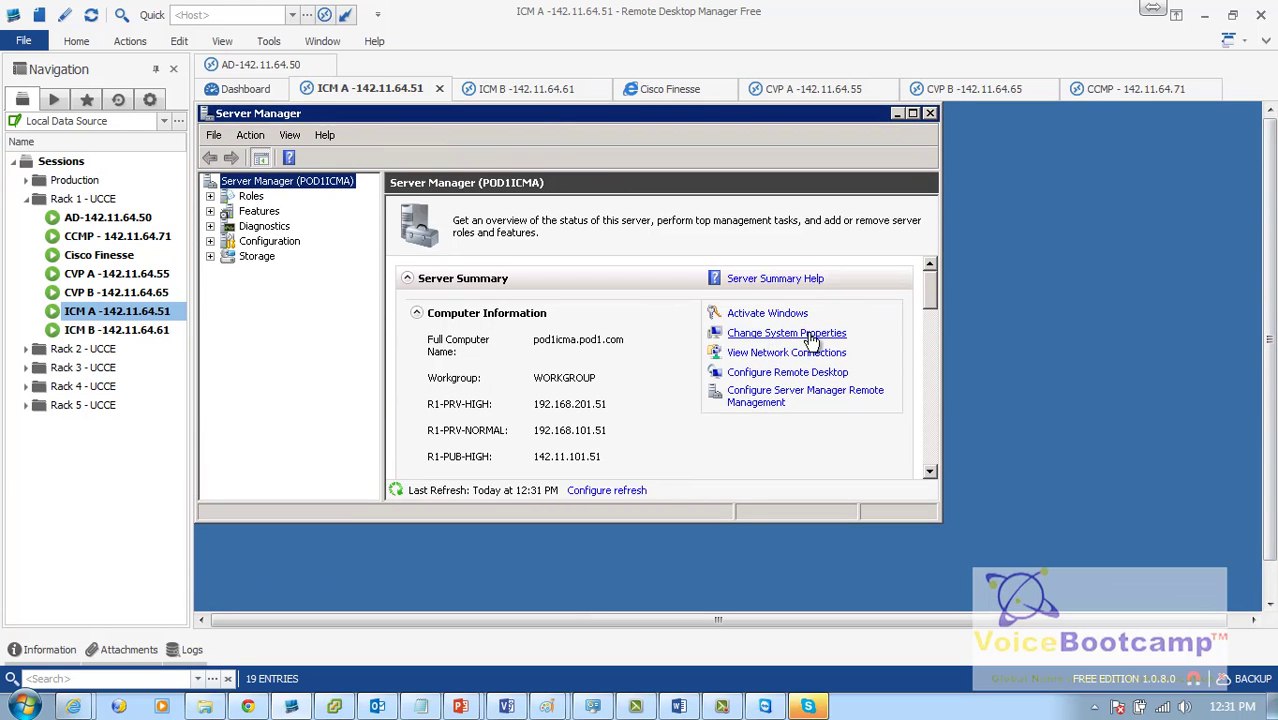
pyautogui.click(740, 334)
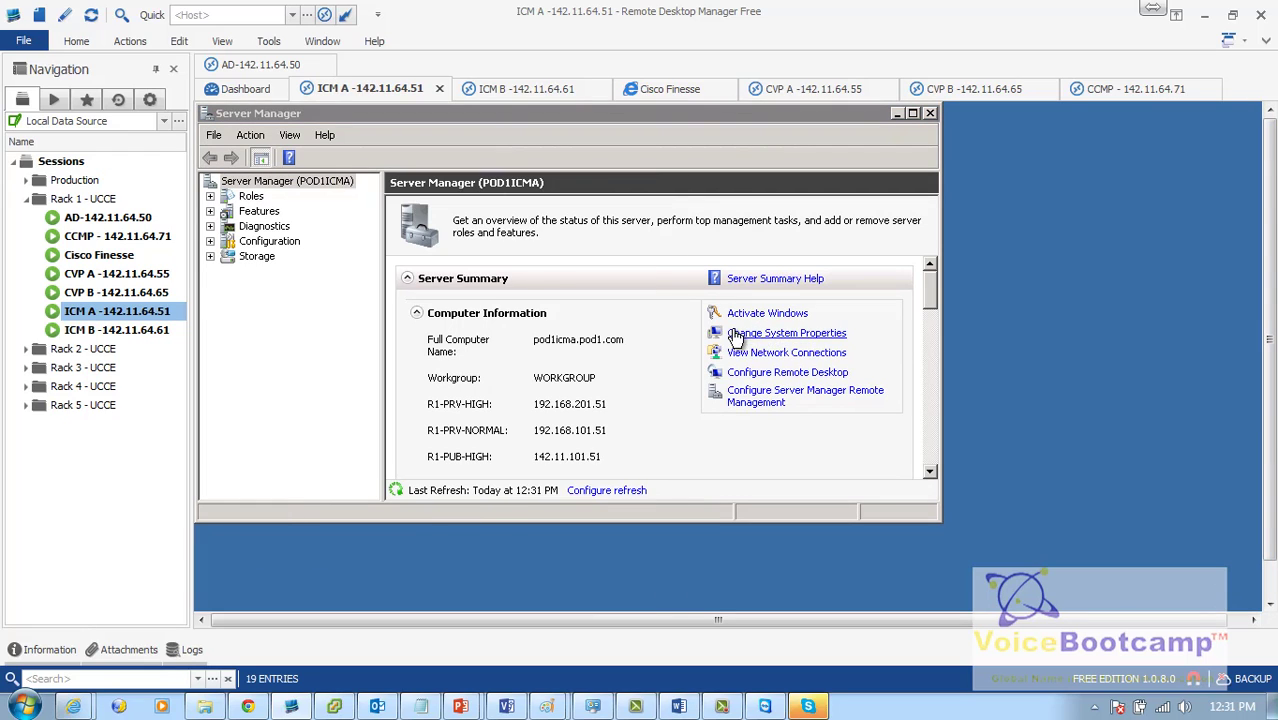
pyautogui.click(606, 395)
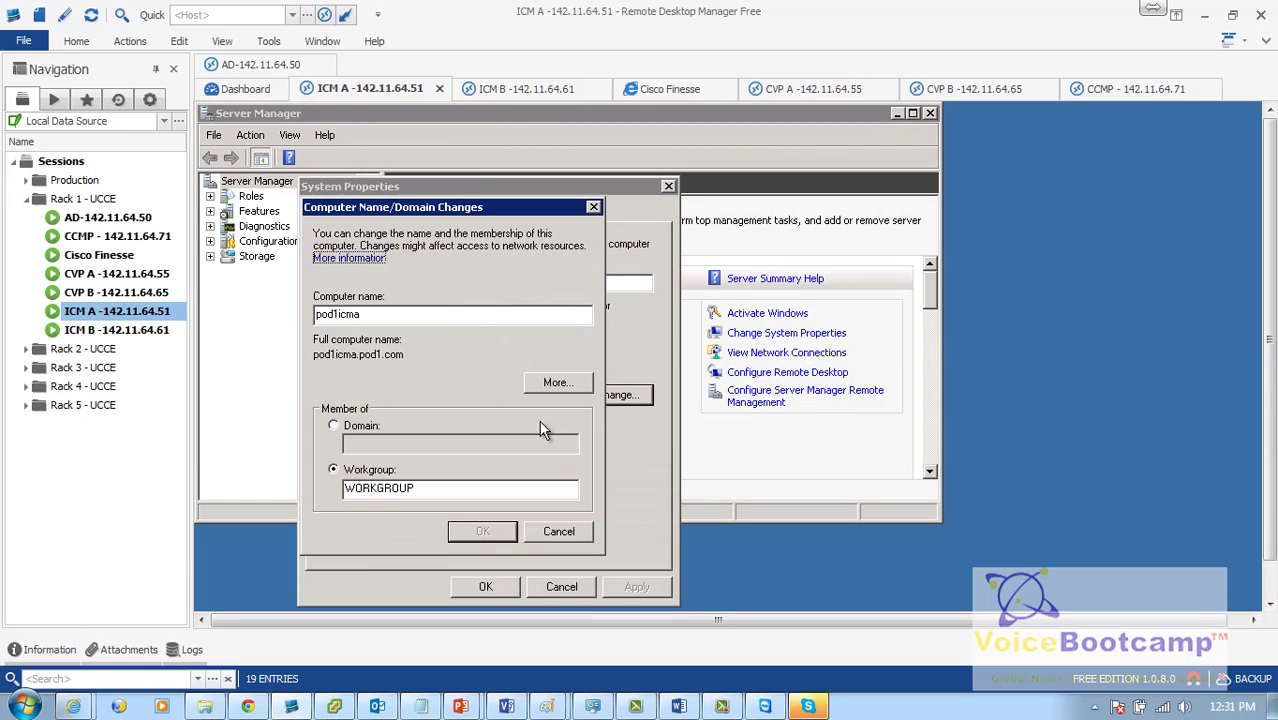
pyautogui.click(366, 429)
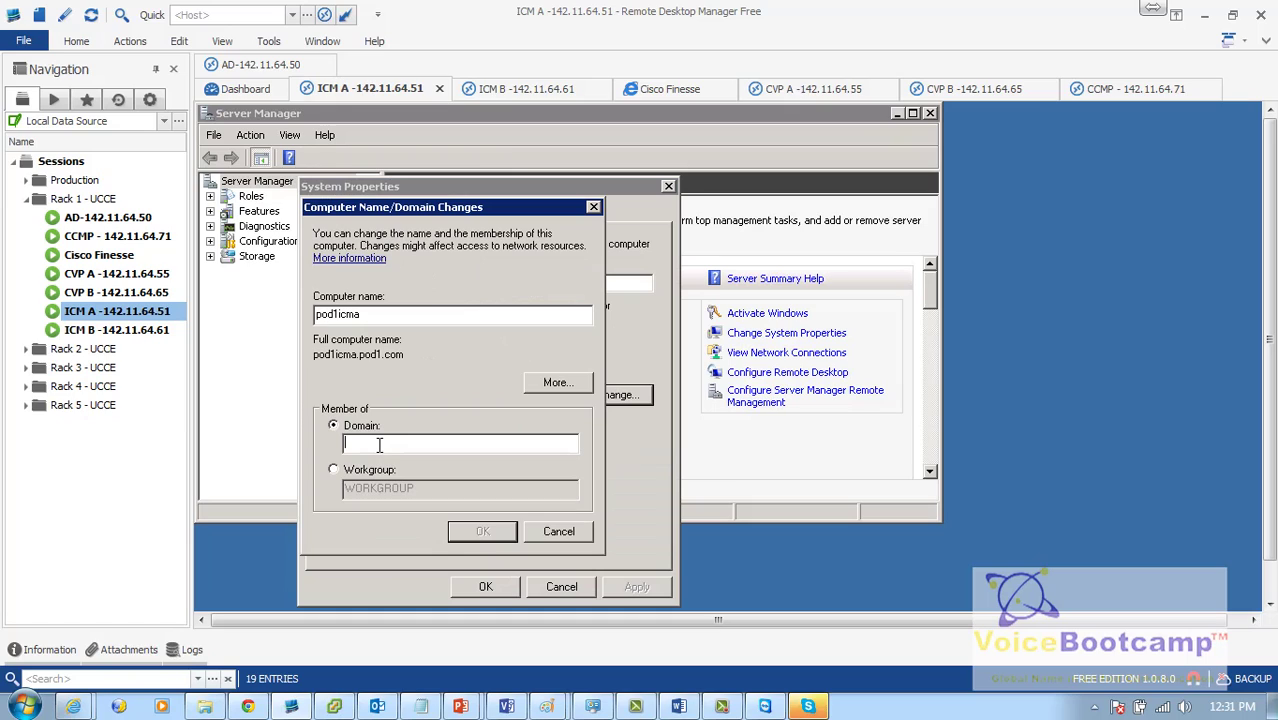
pyautogui.write('pod1.com')
pyautogui.click(468, 536)
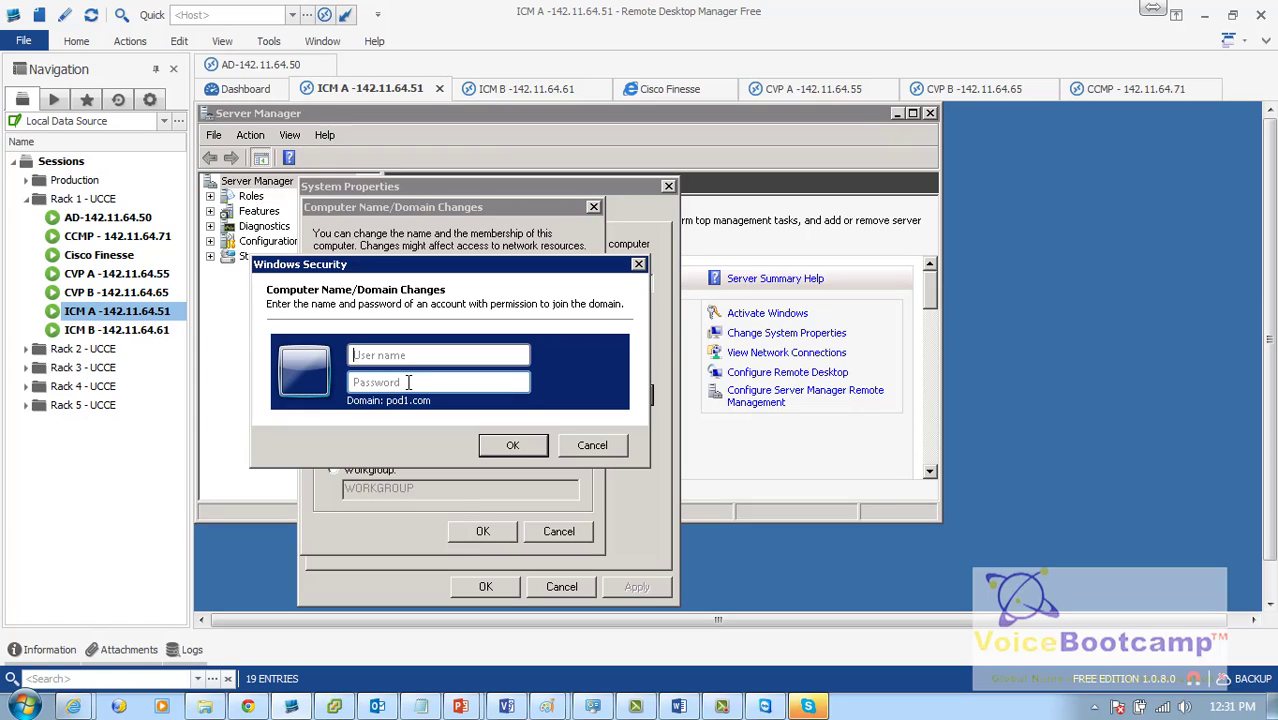
# Step: Authenticate as the domain administrator, acknowledge the pod1.com welcome, and restart ICM A
pyautogui.write('administrator')
pyautogui.press('Tab')
pyautogui.write('****')
pyautogui.press('BackSpace')
pyautogui.press('BackSpace')
pyautogui.press('BackSpace')
pyautogui.press('BackSpace')
pyautogui.press('BackSpace')
pyautogui.press('BackSpace')
pyautogui.press('BackSpace')
pyautogui.press('BackSpace')
pyautogui.press('BackSpace')
pyautogui.press('BackSpace')
pyautogui.write('**********')
pyautogui.press('Return')
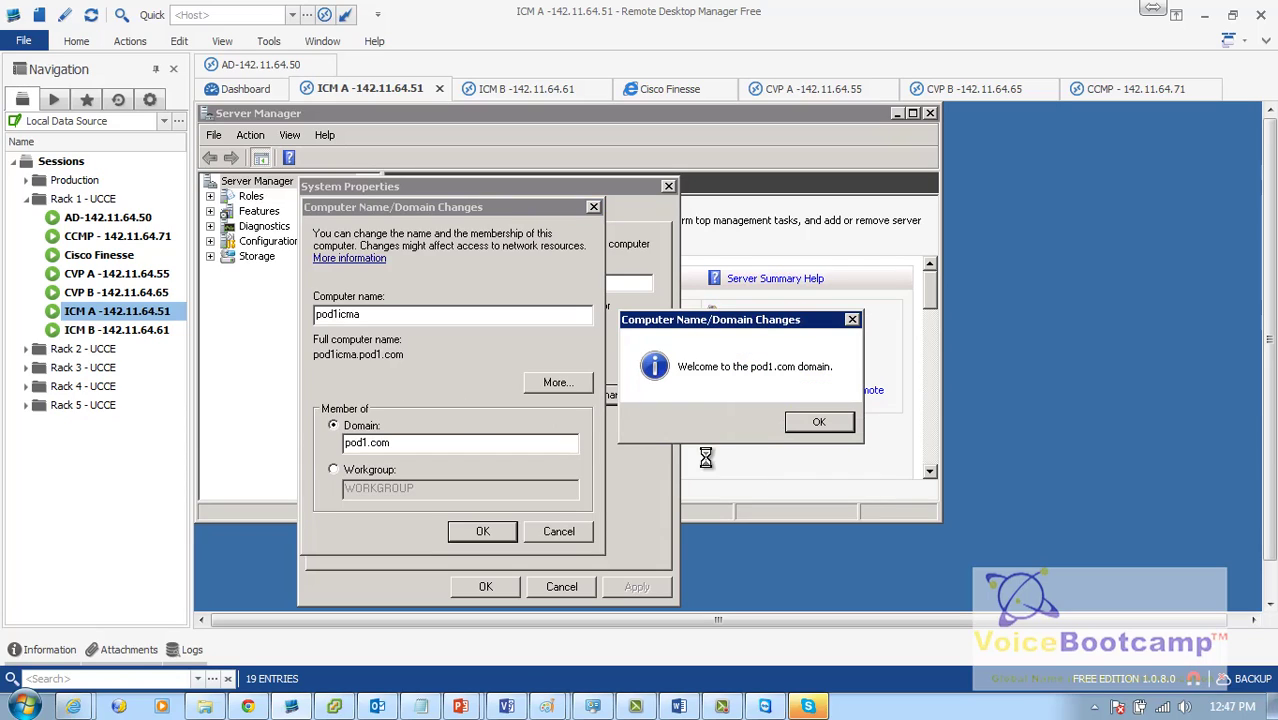
pyautogui.click(814, 430)
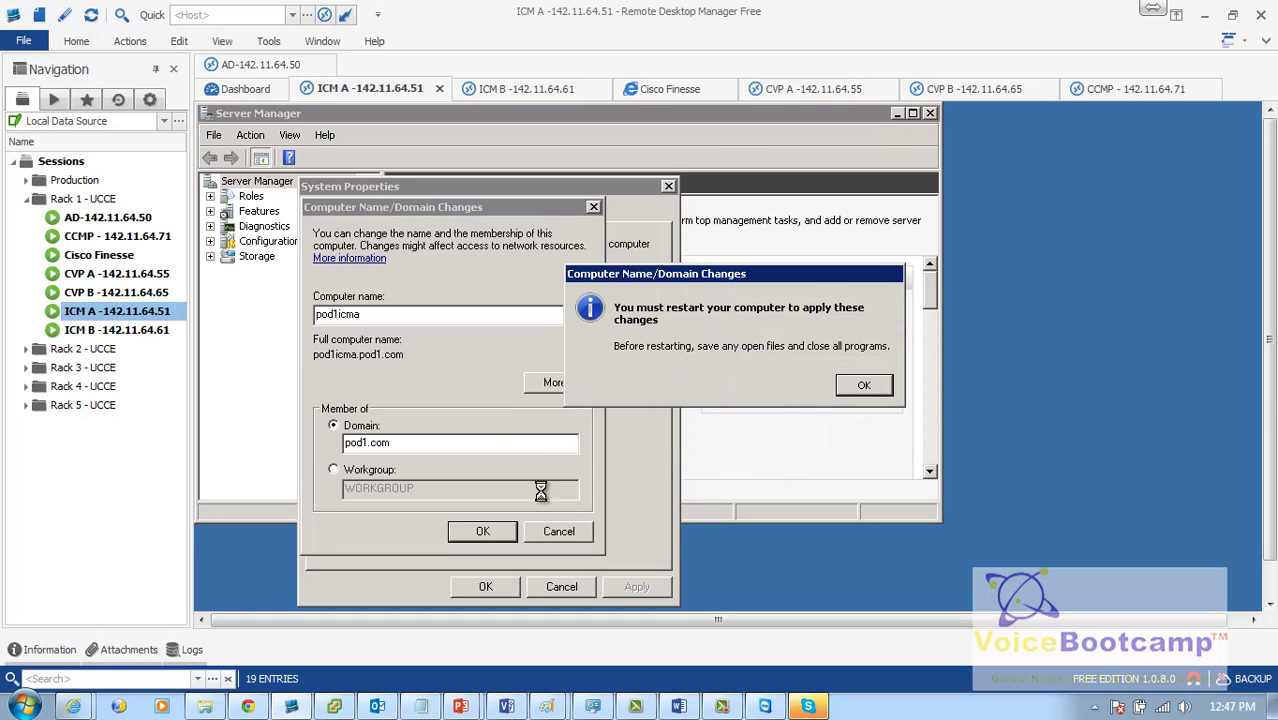
pyautogui.click(850, 386)
pyautogui.click(485, 586)
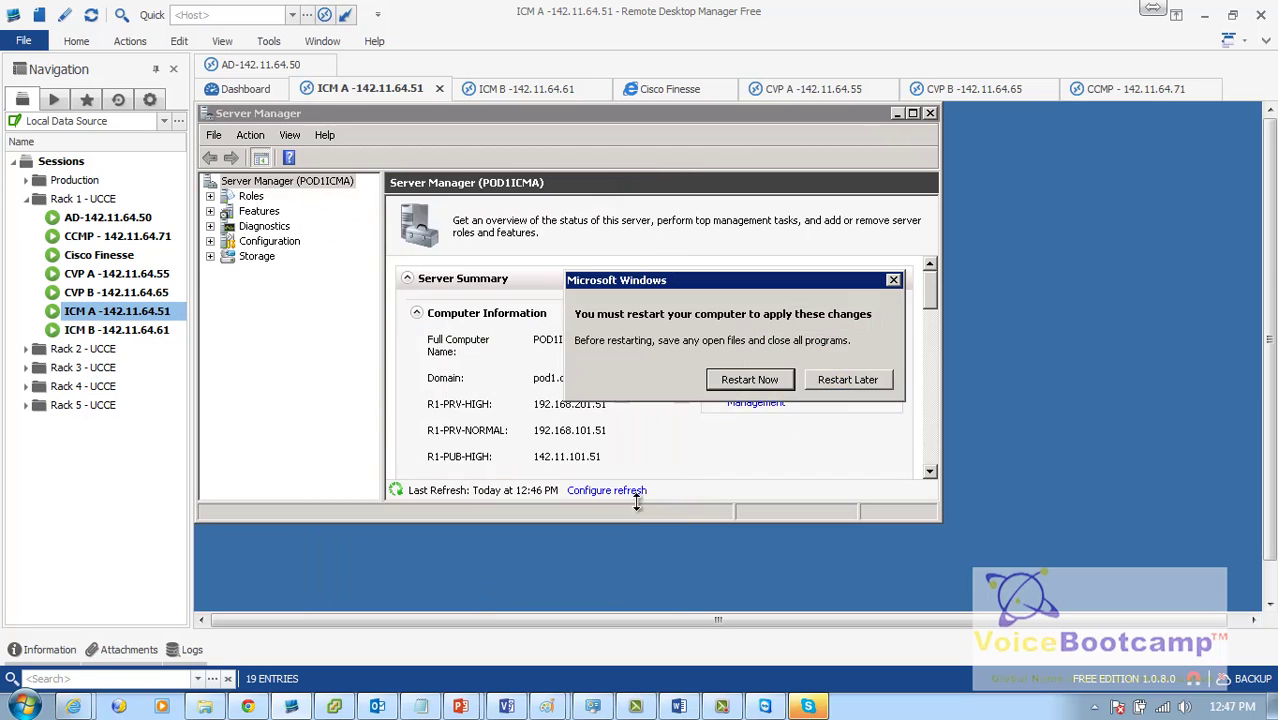
pyautogui.click(769, 383)
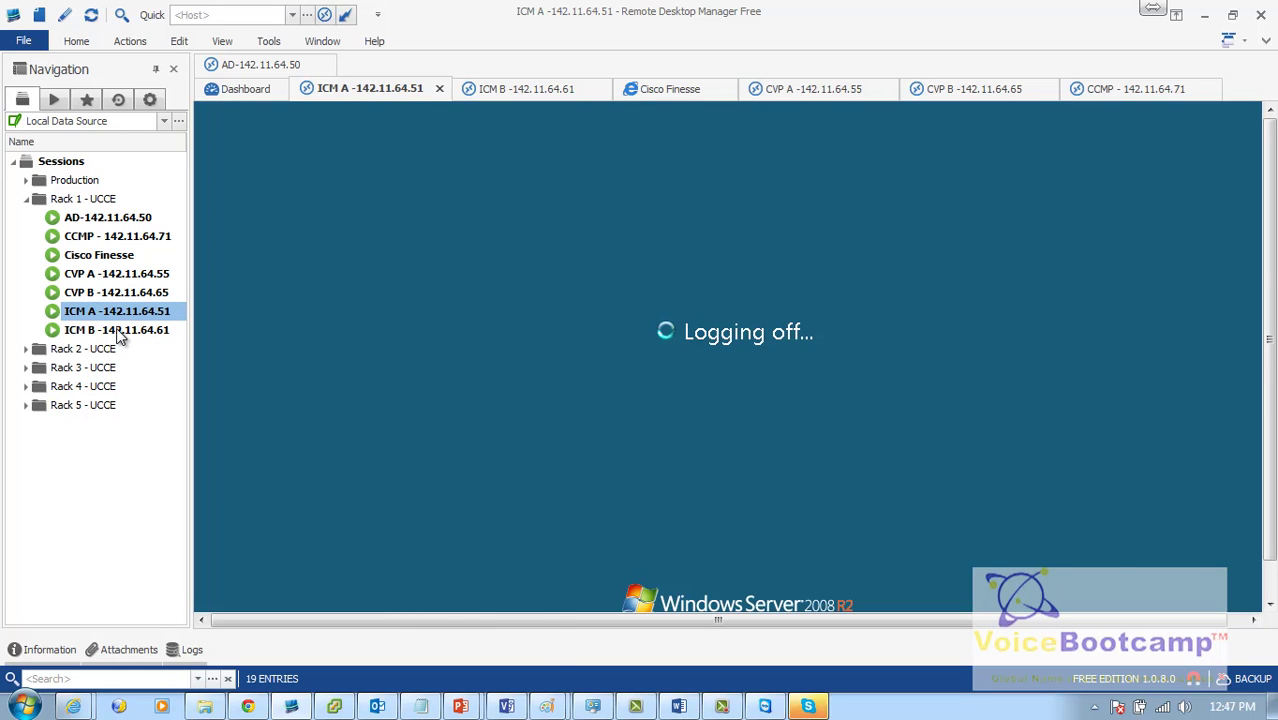
# Step: Switch to ICM B and set its domain membership to pod1.com
pyautogui.doubleClick(117, 332)
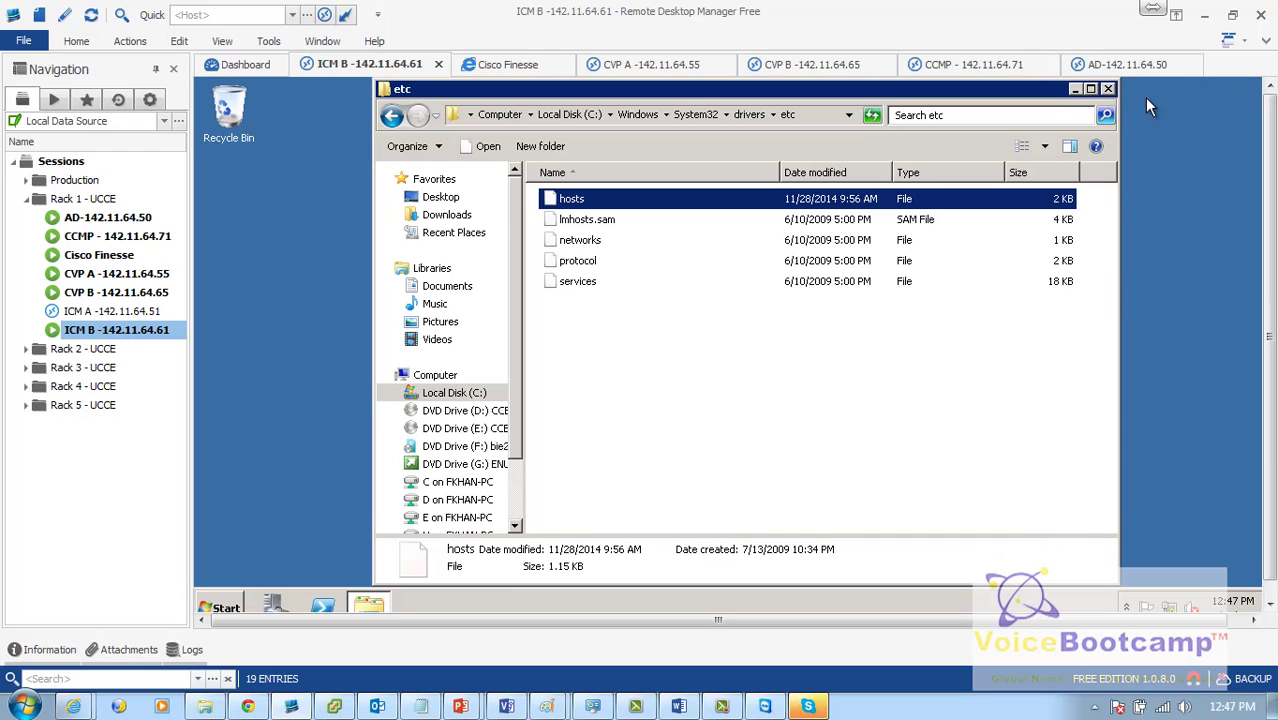
pyautogui.click(1108, 89)
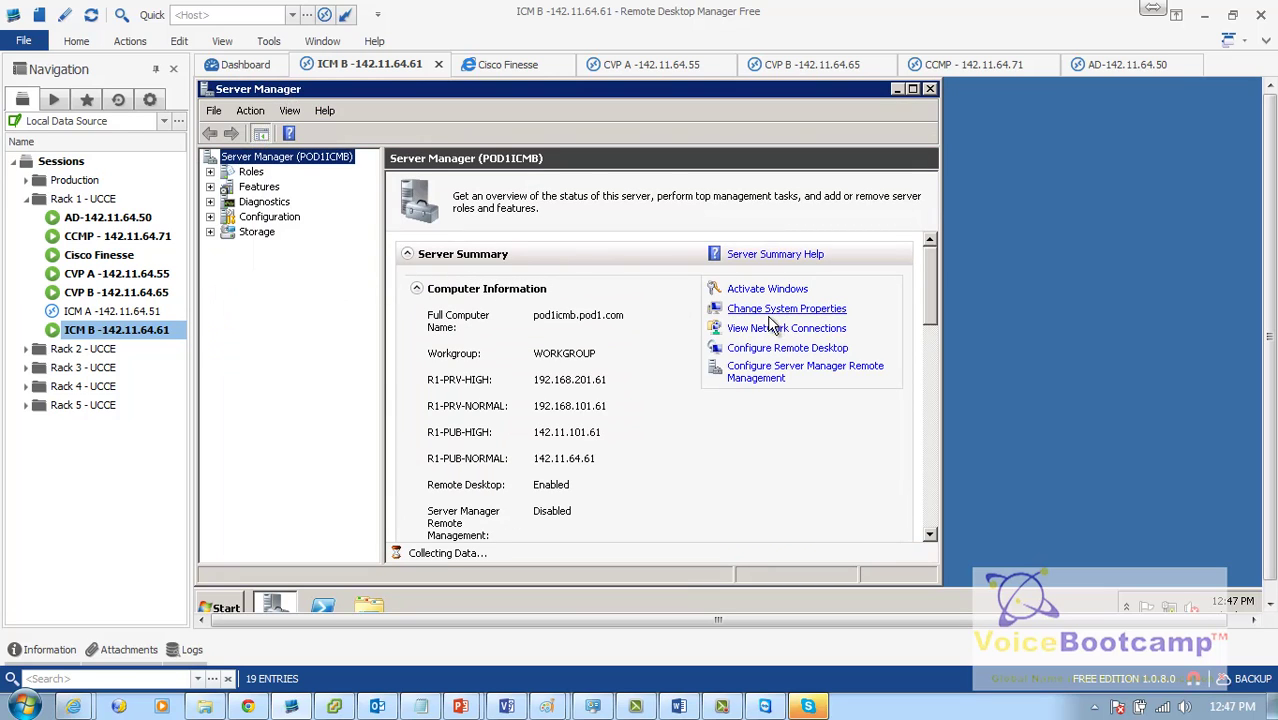
pyautogui.click(772, 309)
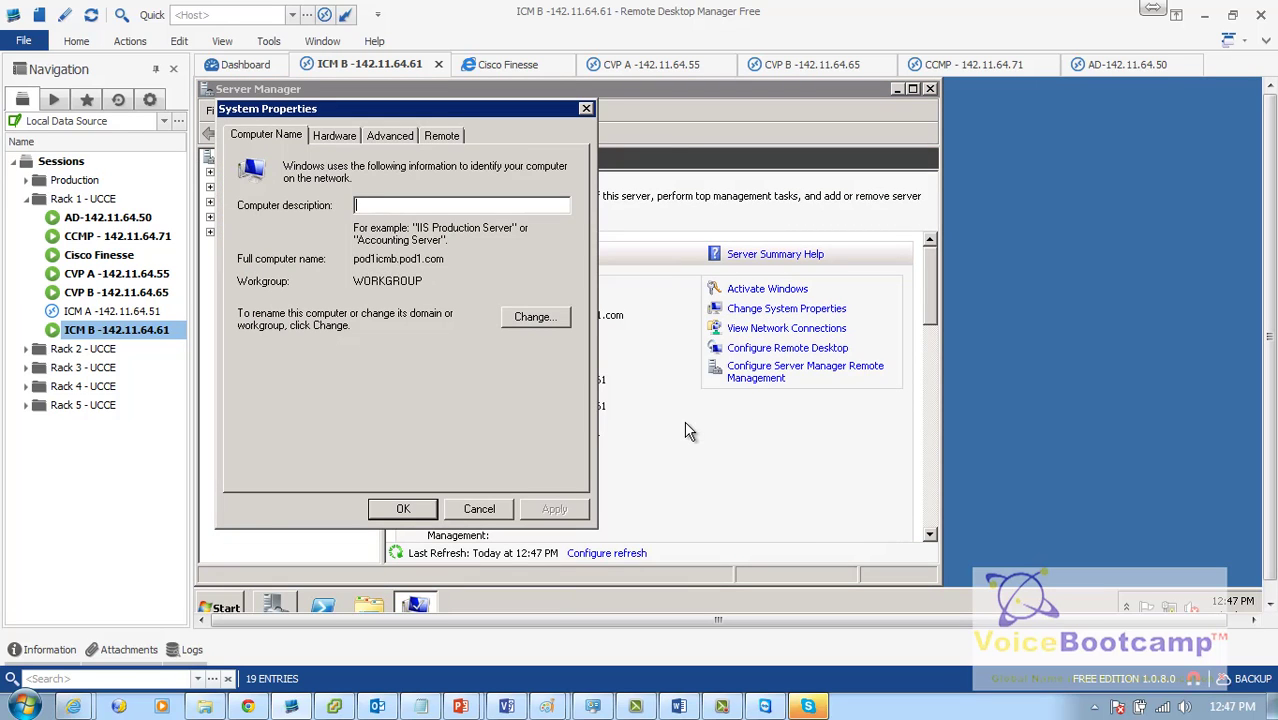
pyautogui.click(530, 316)
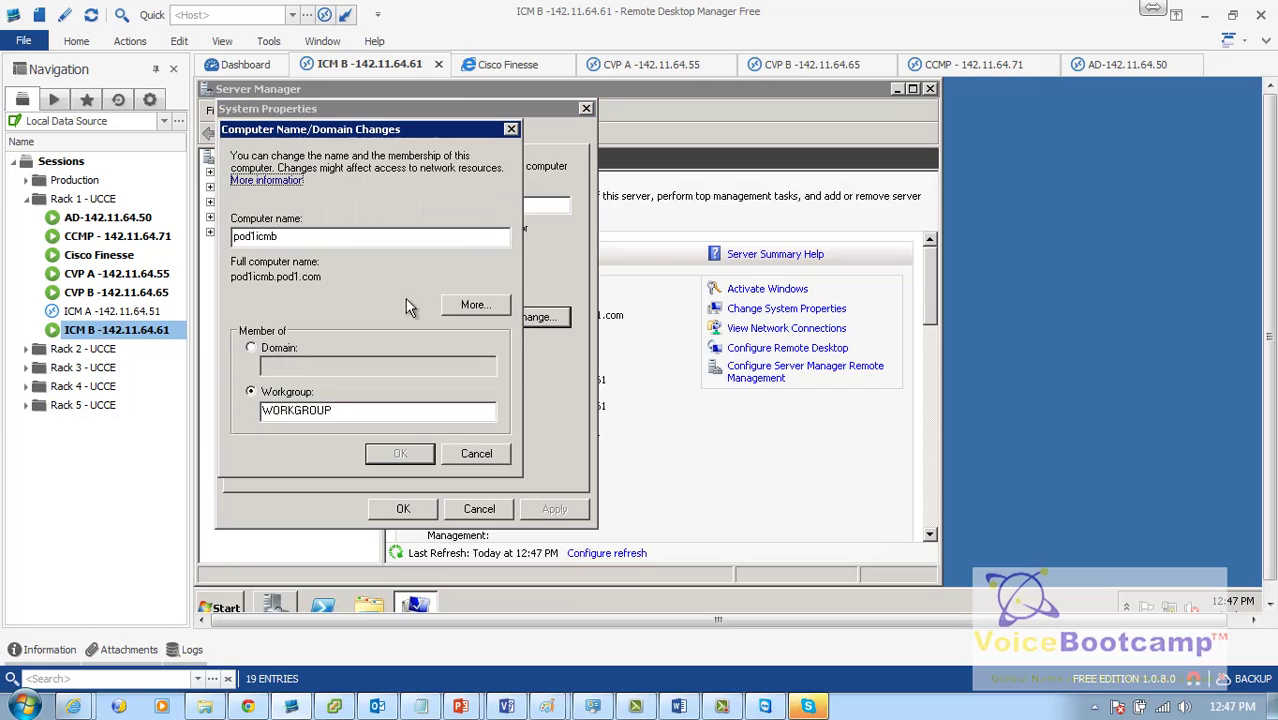
pyautogui.click(280, 350)
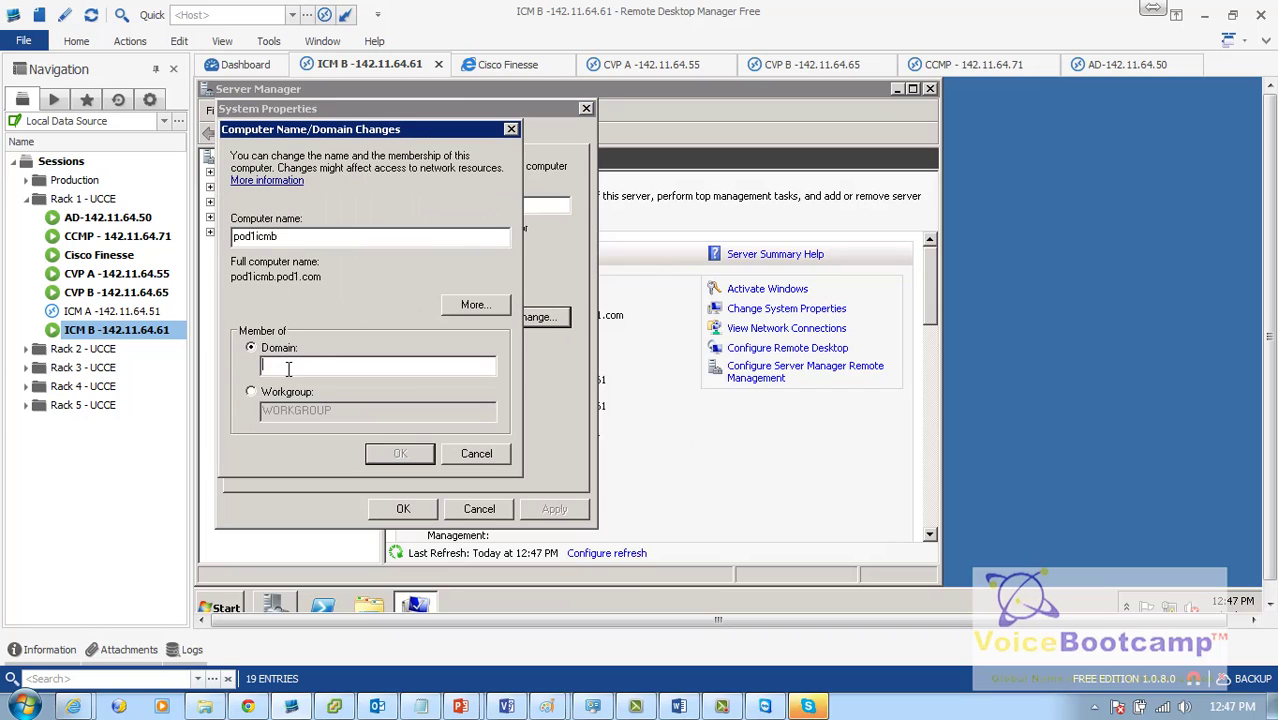
pyautogui.write('pod1.com')
pyautogui.click(402, 452)
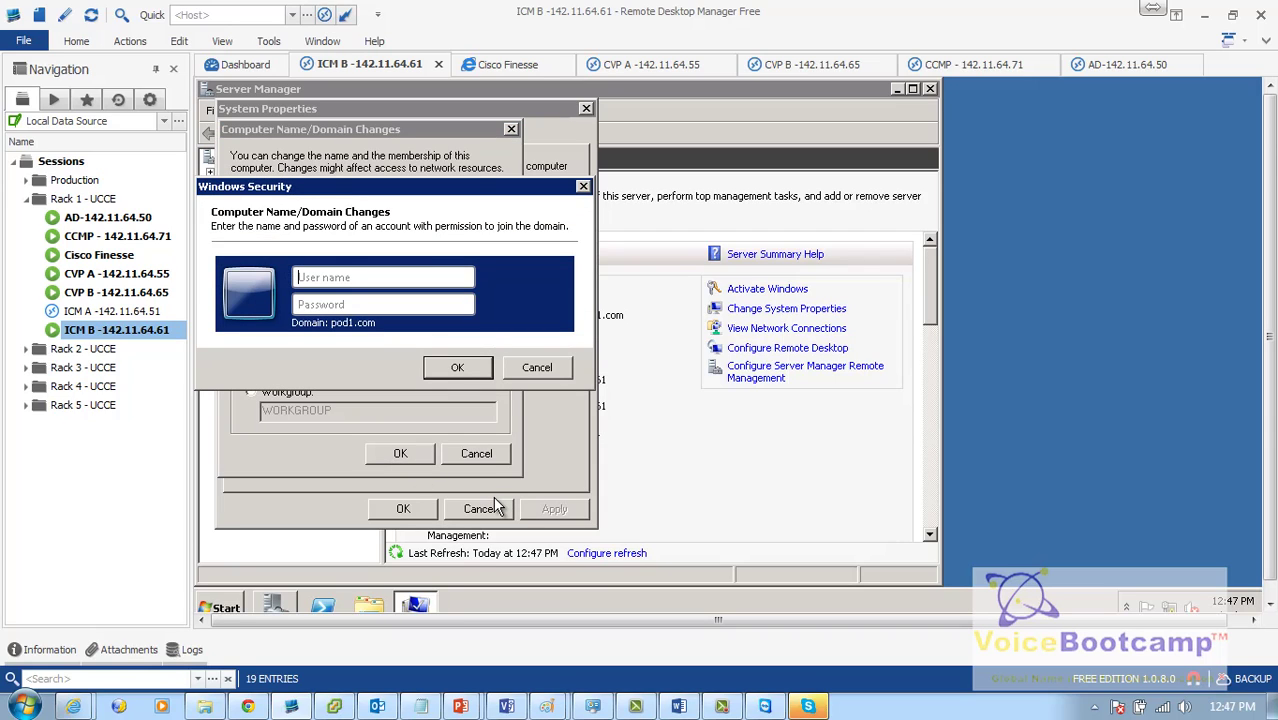
# Step: Enter the domain administrator credentials, close the confirmation dialogs, and restart ICM B
pyautogui.write('administ••••••••••')
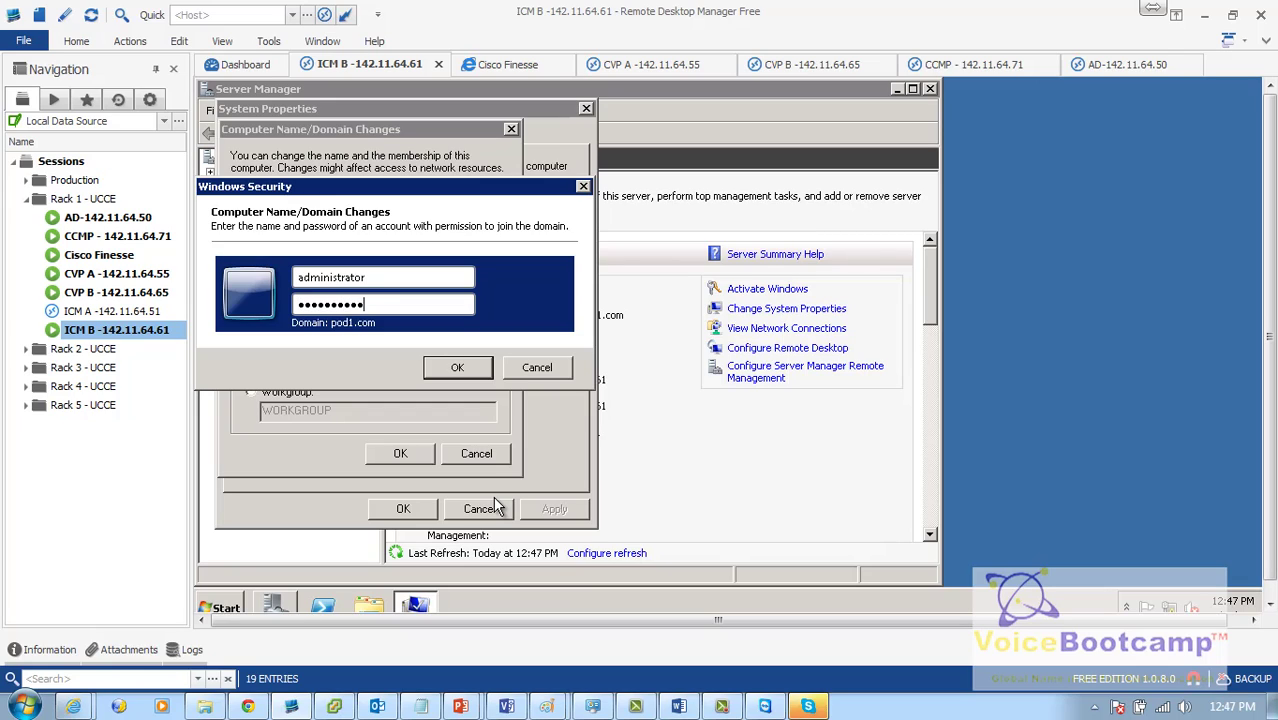
pyautogui.write('•••')
pyautogui.press('Return')
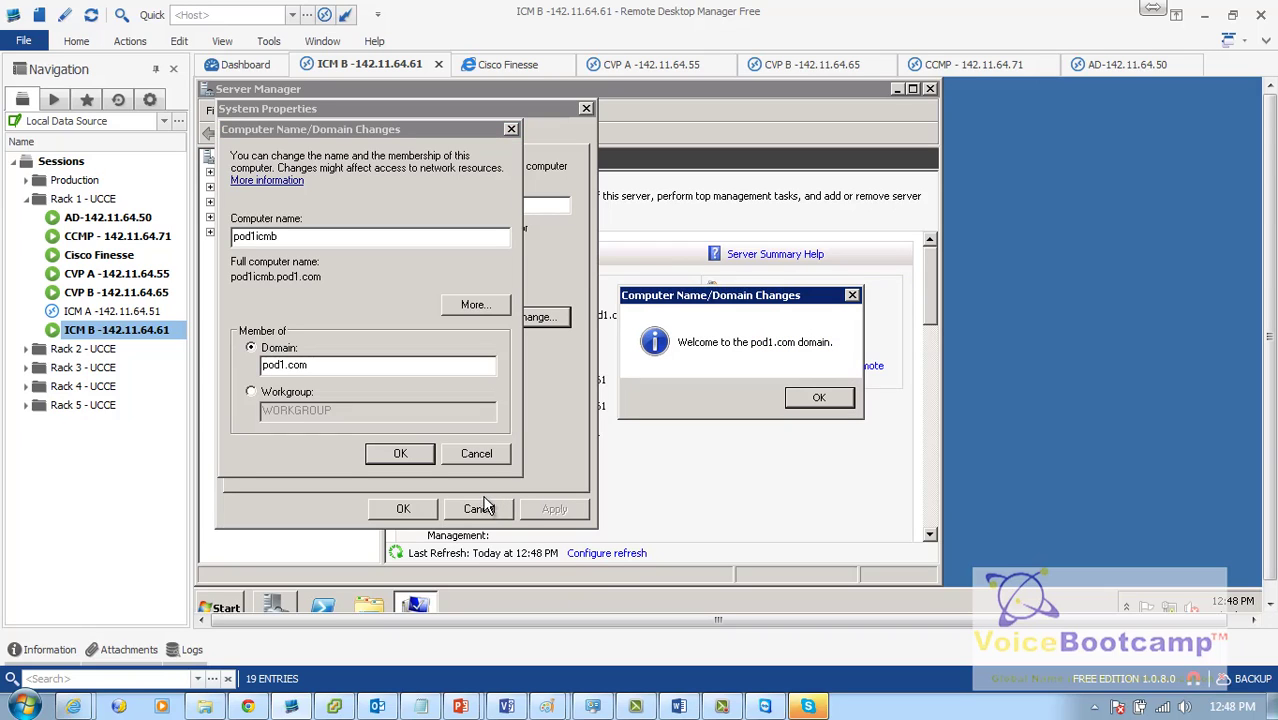
pyautogui.click(818, 398)
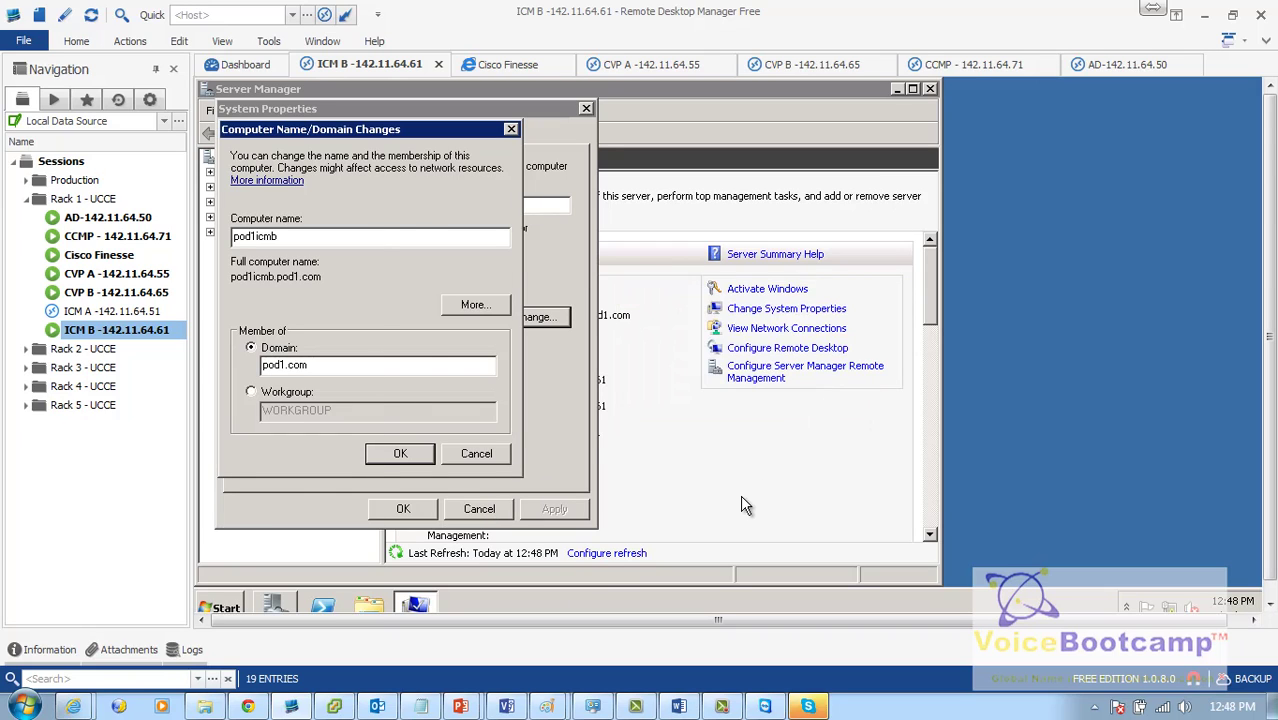
pyautogui.click(748, 506)
pyautogui.click(436, 612)
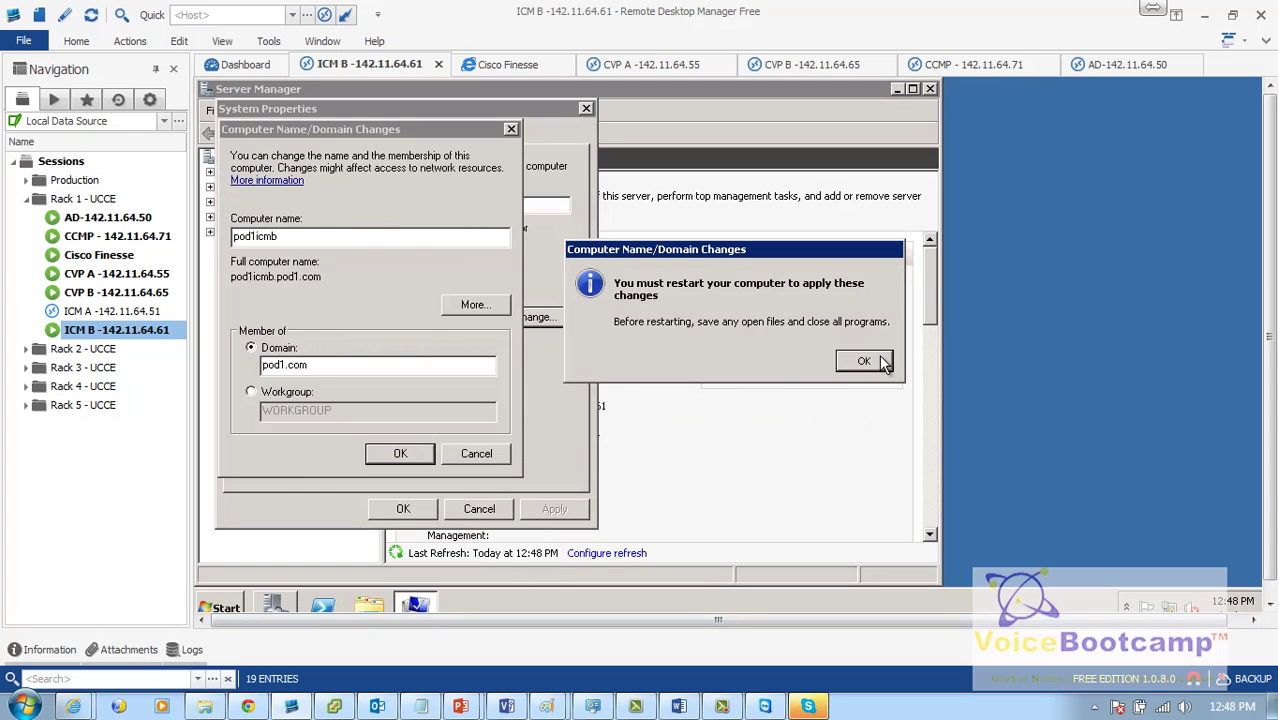
pyautogui.click(866, 362)
pyautogui.click(403, 509)
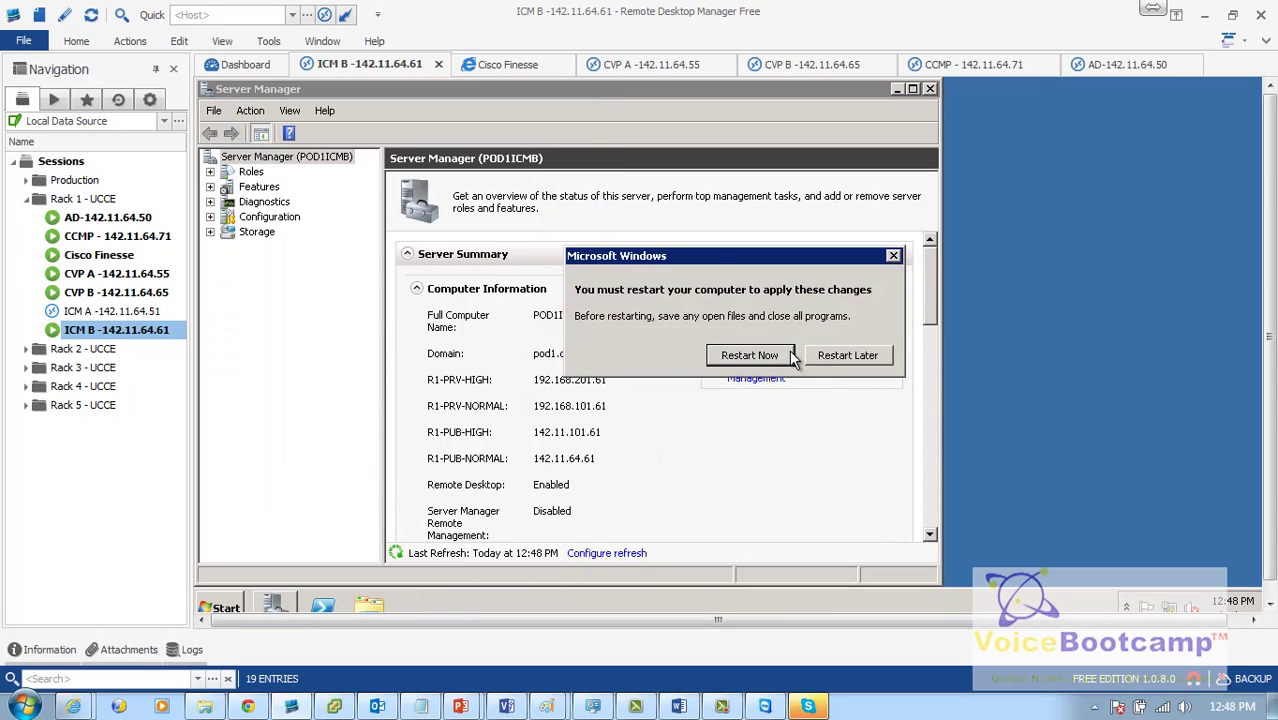
pyautogui.click(765, 355)
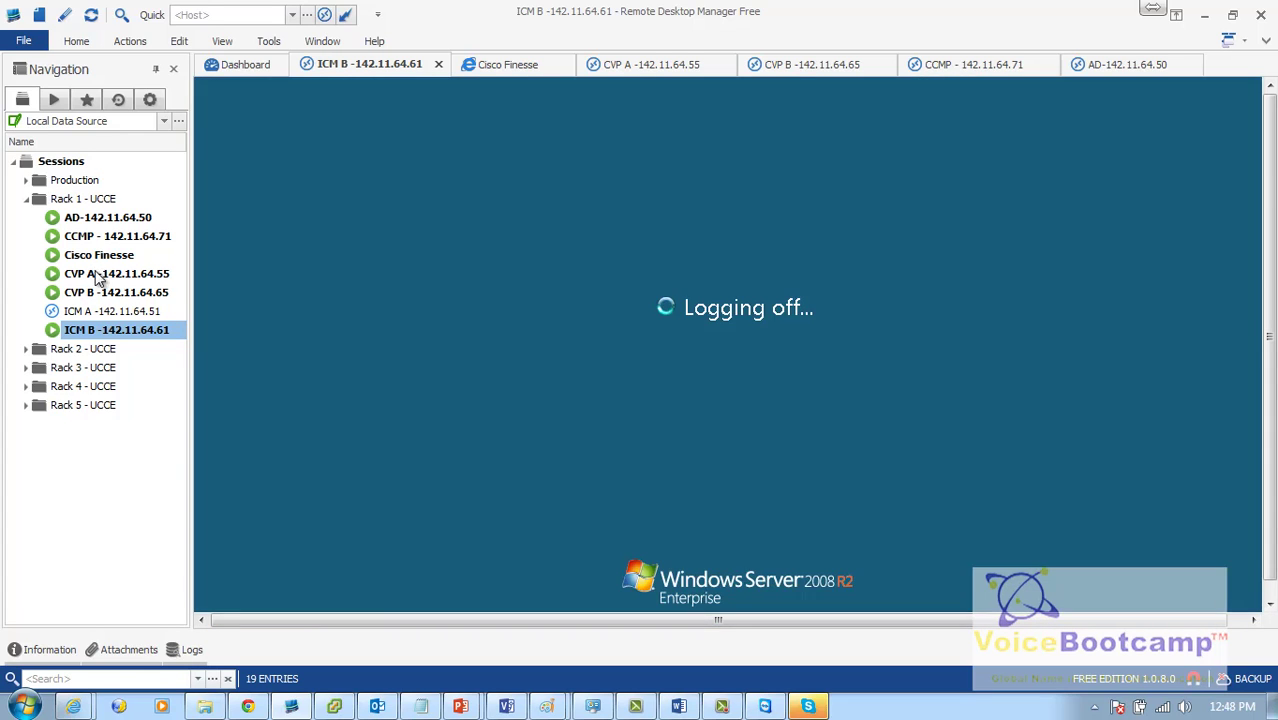
# Step: Switch to CVP A and set its domain membership to pod1.com
pyautogui.doubleClick(97, 278)
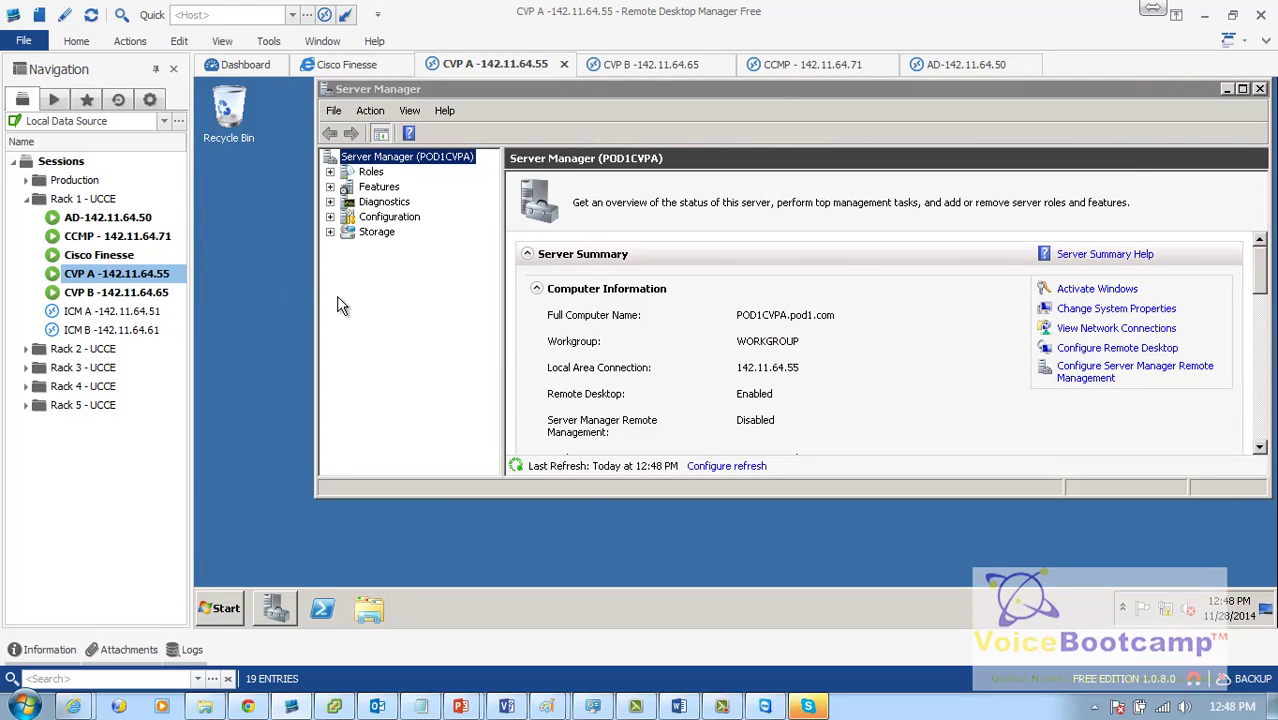
pyautogui.click(1118, 316)
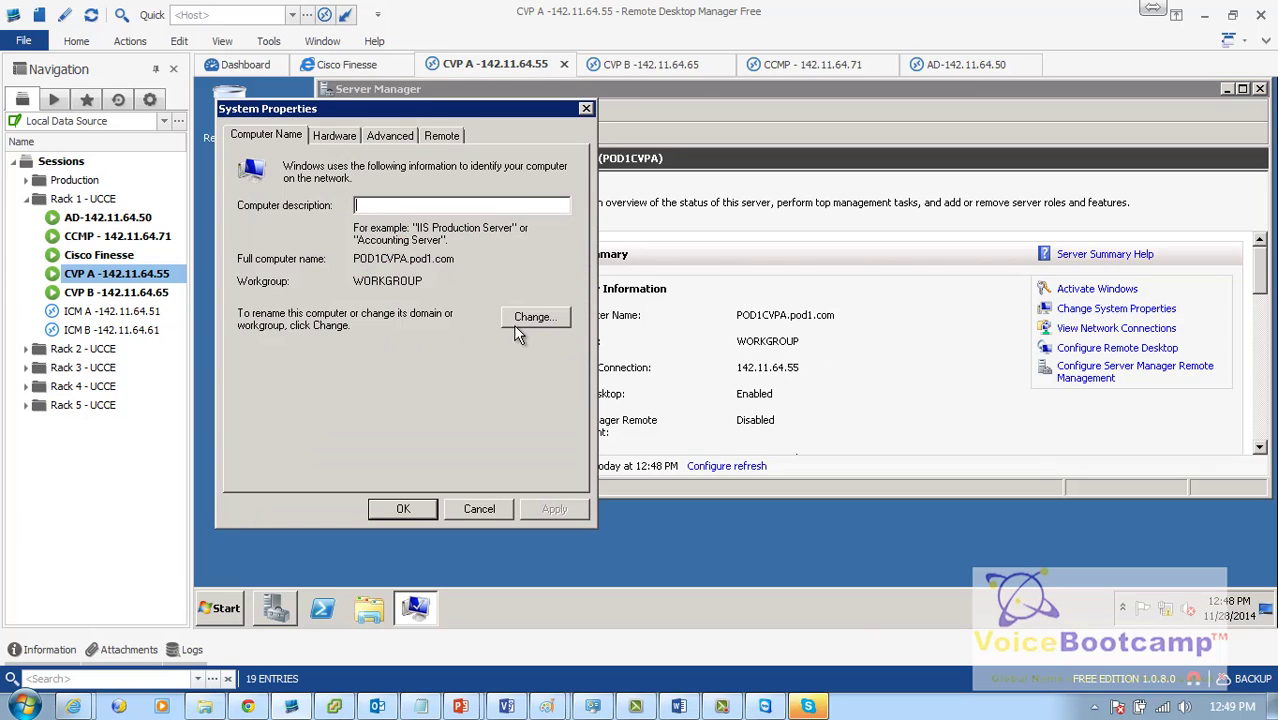
pyautogui.click(518, 320)
pyautogui.click(283, 349)
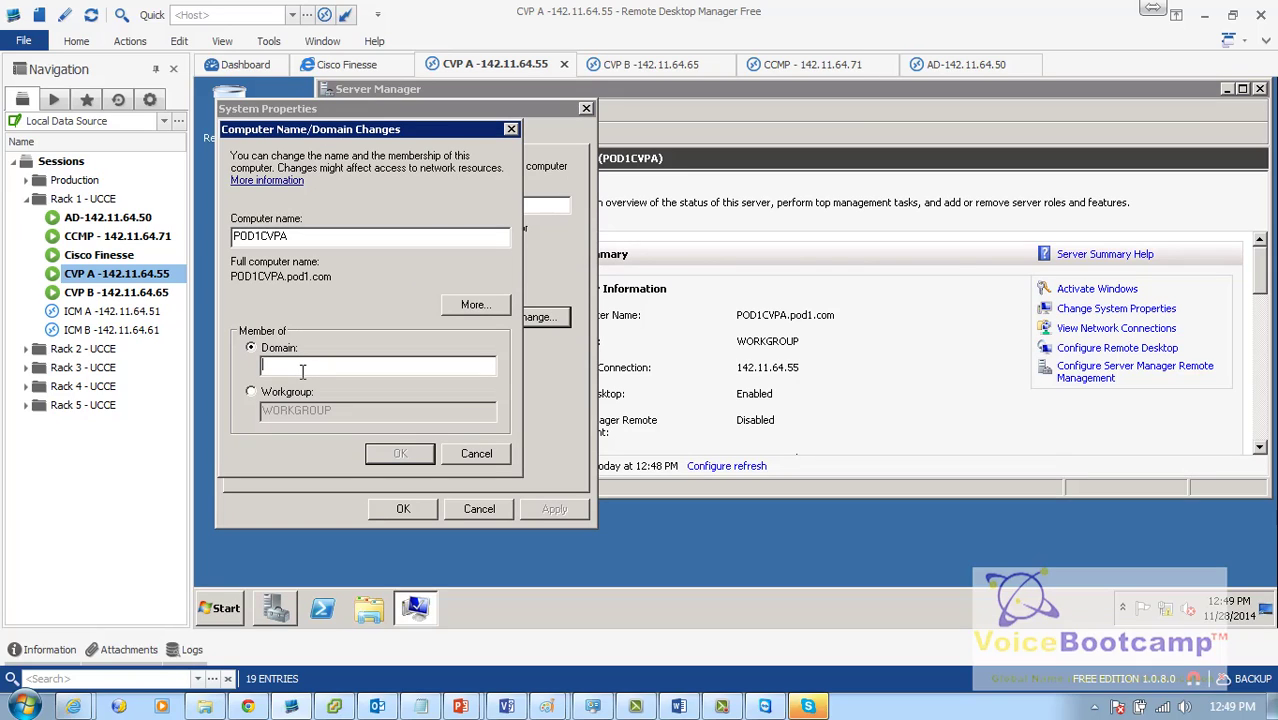
pyautogui.write('pod1.com')
pyautogui.press('Return')
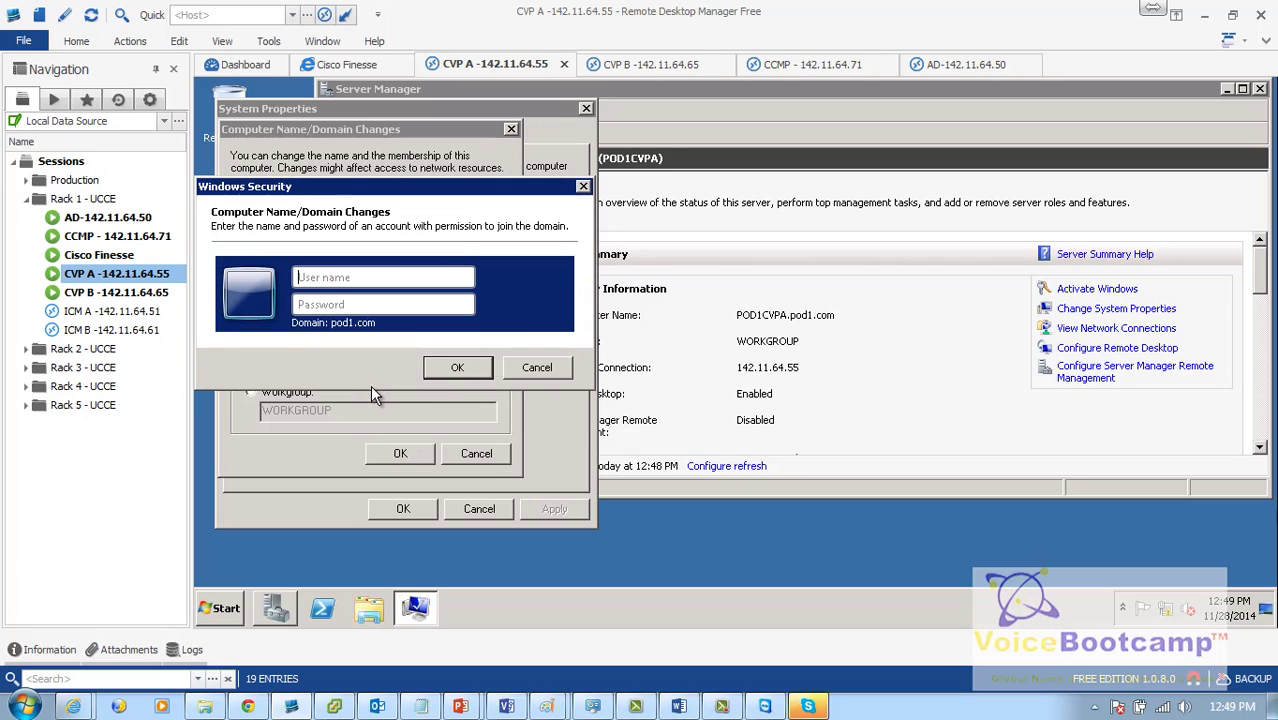
# Step: Authenticate as the domain administrator, dismiss the welcome and restart notices, and restart CVP A
pyautogui.write('administrator')
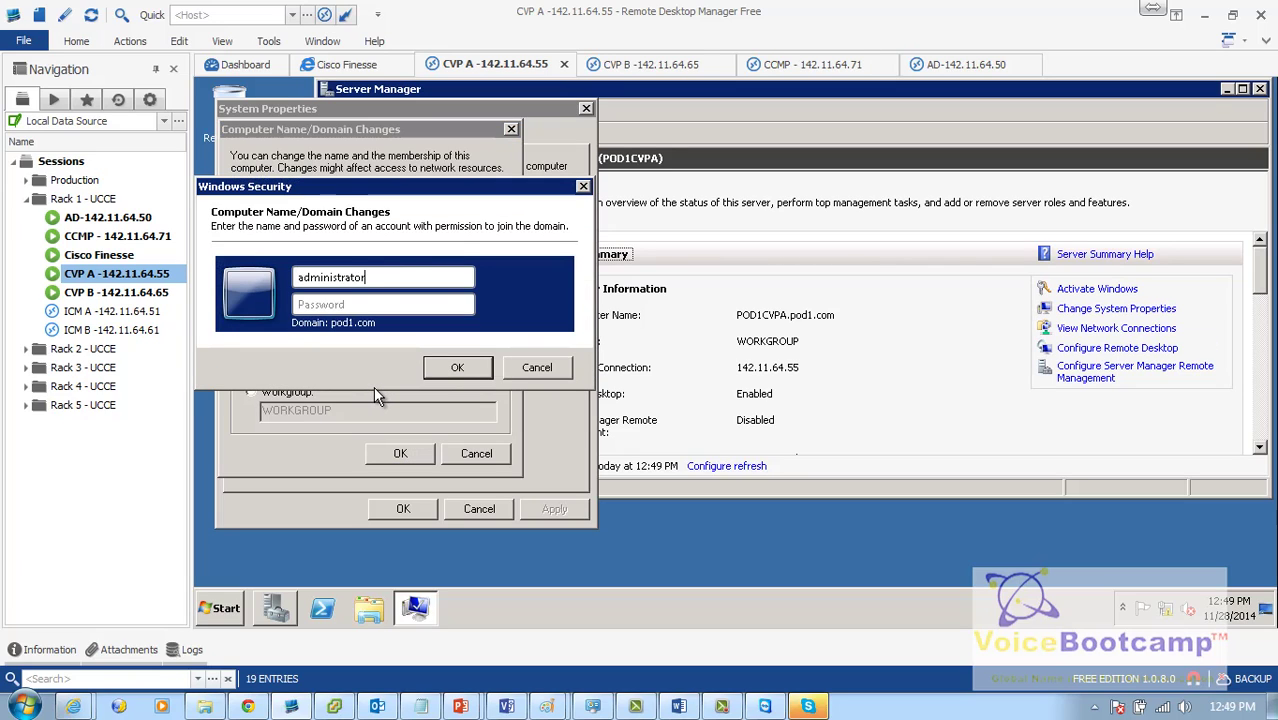
pyautogui.press('Tab')
pyautogui.write('••••')
pyautogui.write('•••••')
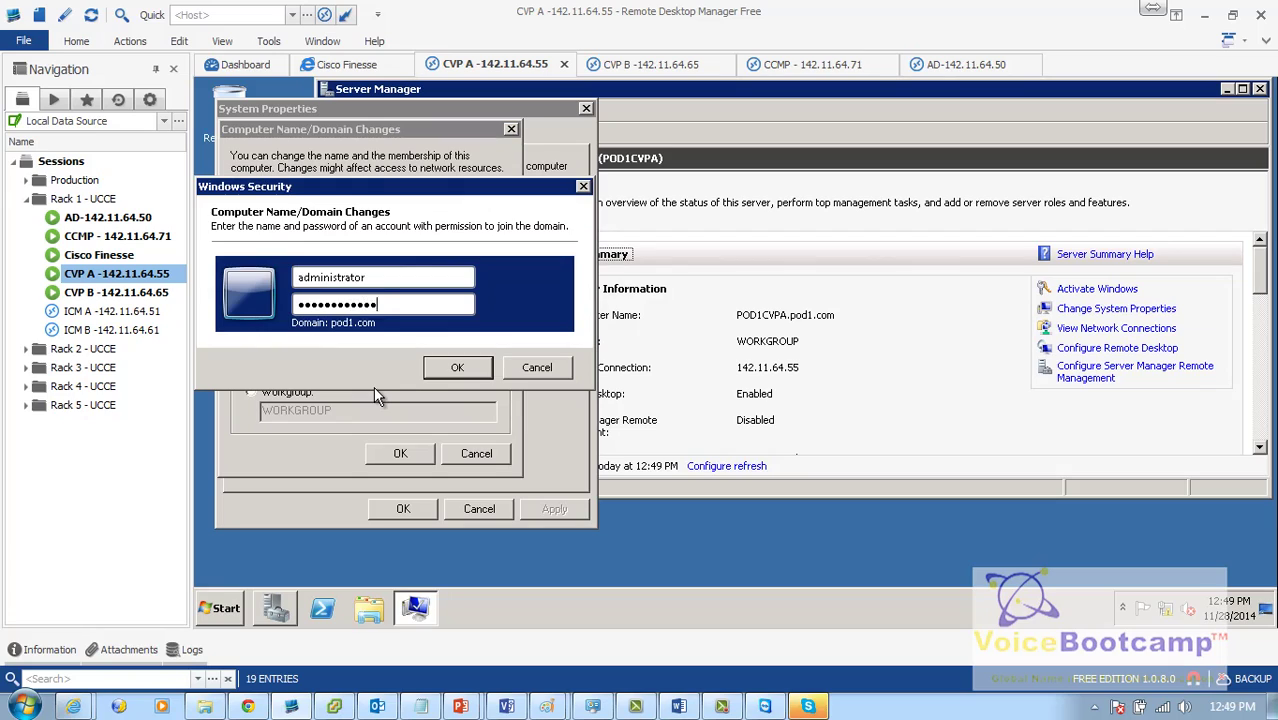
pyautogui.press('Return')
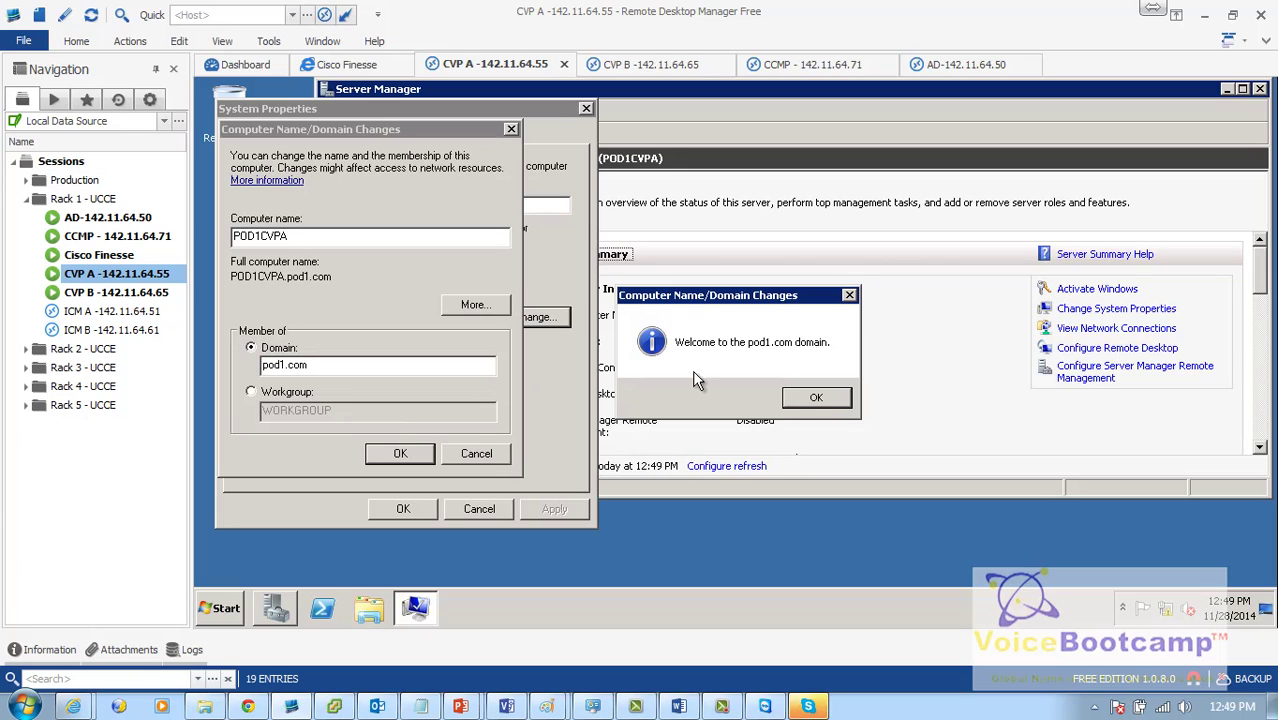
pyautogui.click(817, 399)
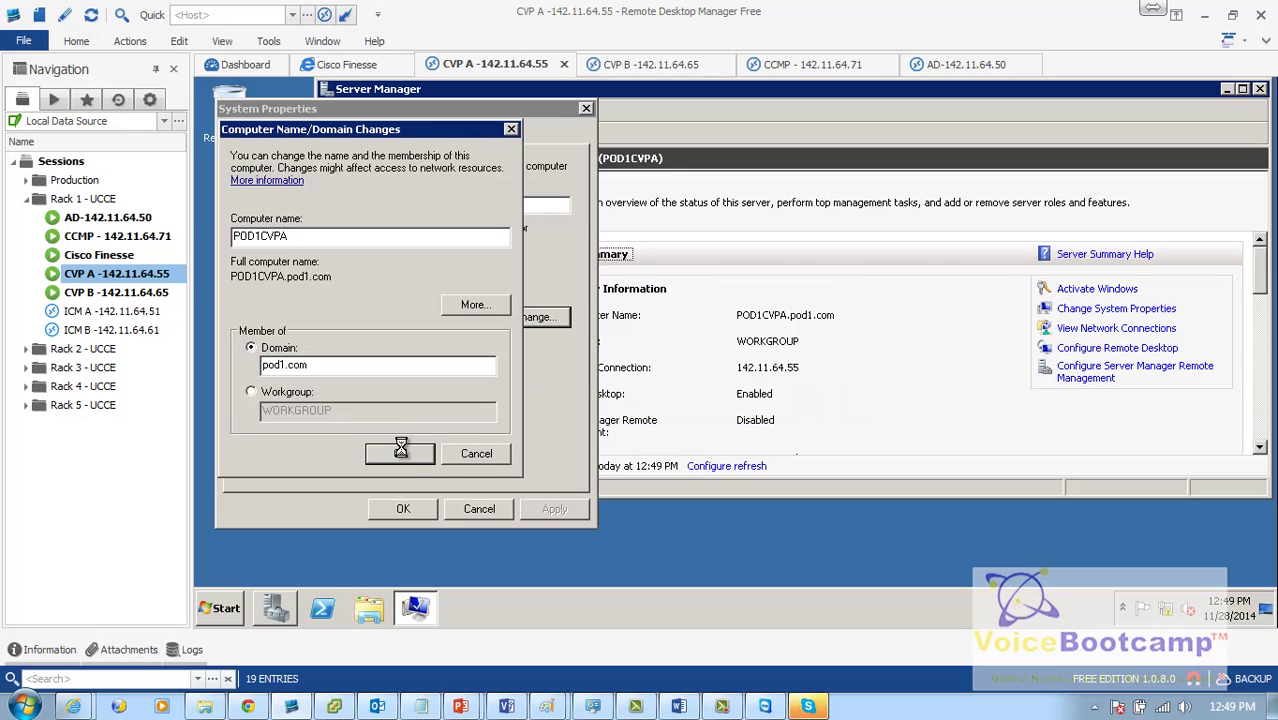
pyautogui.click(866, 362)
pyautogui.click(488, 506)
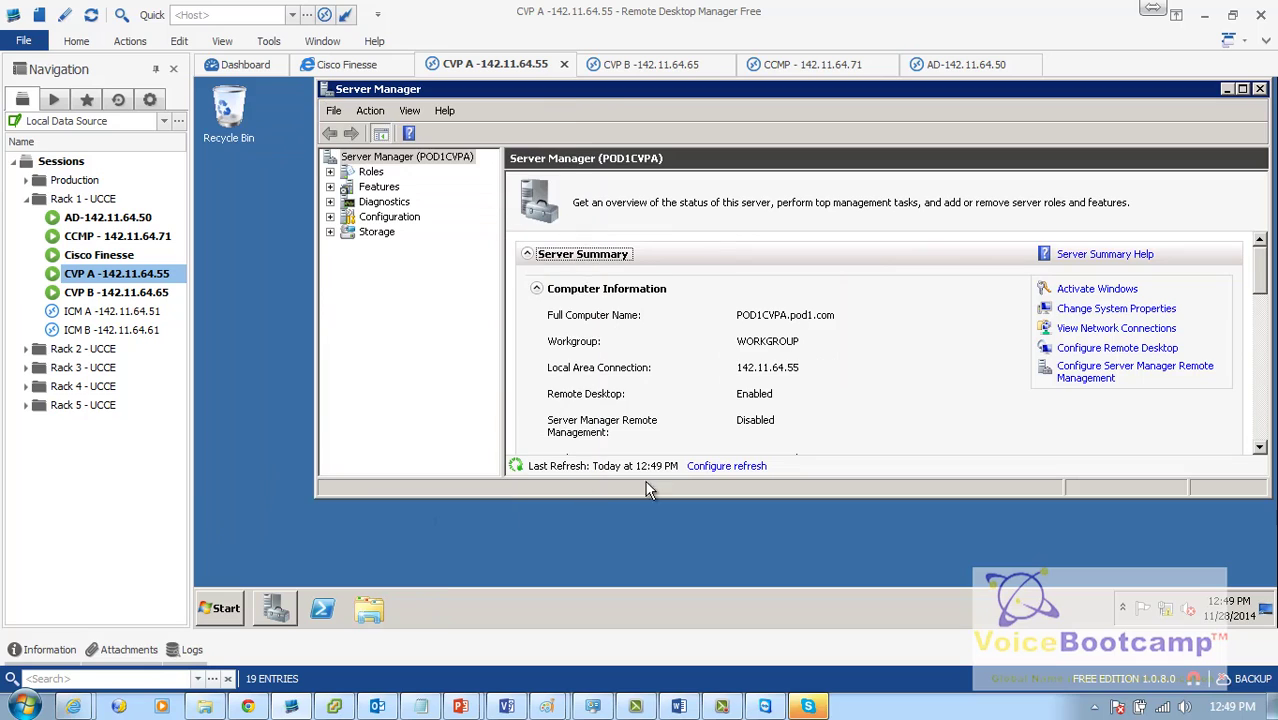
pyautogui.click(766, 356)
pyautogui.click(105, 290)
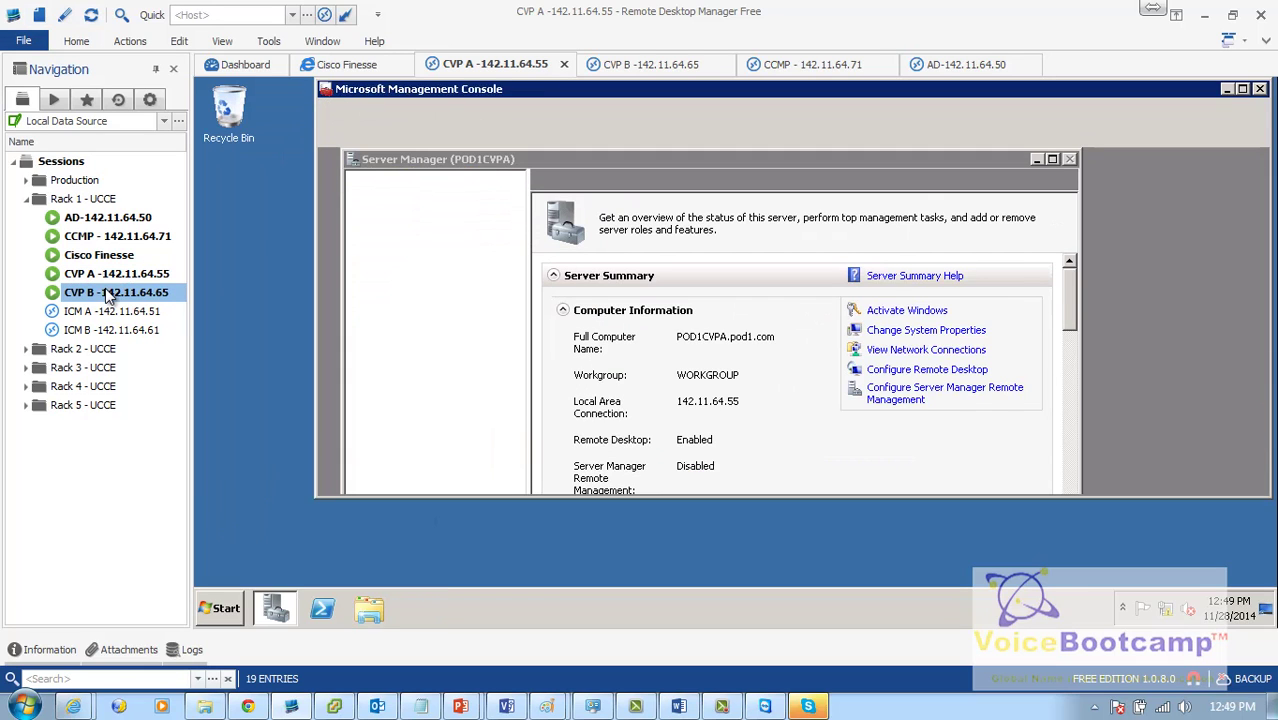
# Step: On CVP B, change membership to the pod1.com domain using the domain administrator credentials
pyautogui.doubleClick(105, 290)
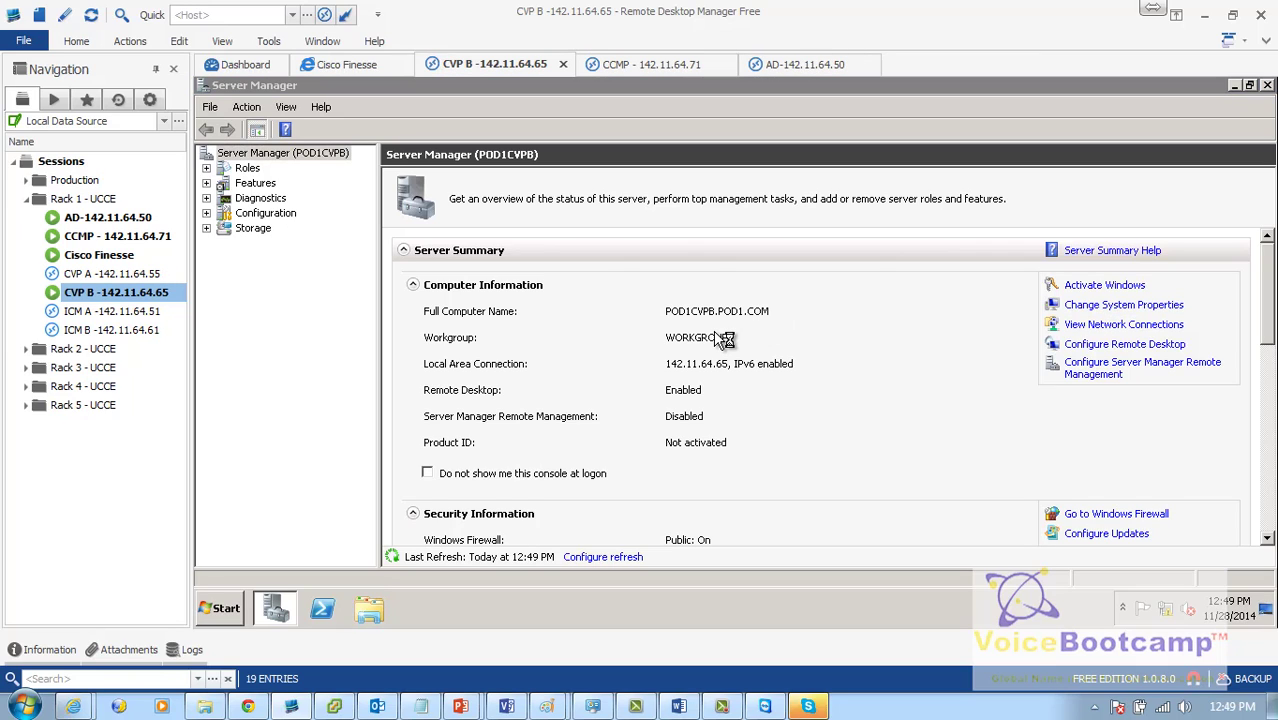
pyautogui.click(1091, 315)
pyautogui.click(545, 317)
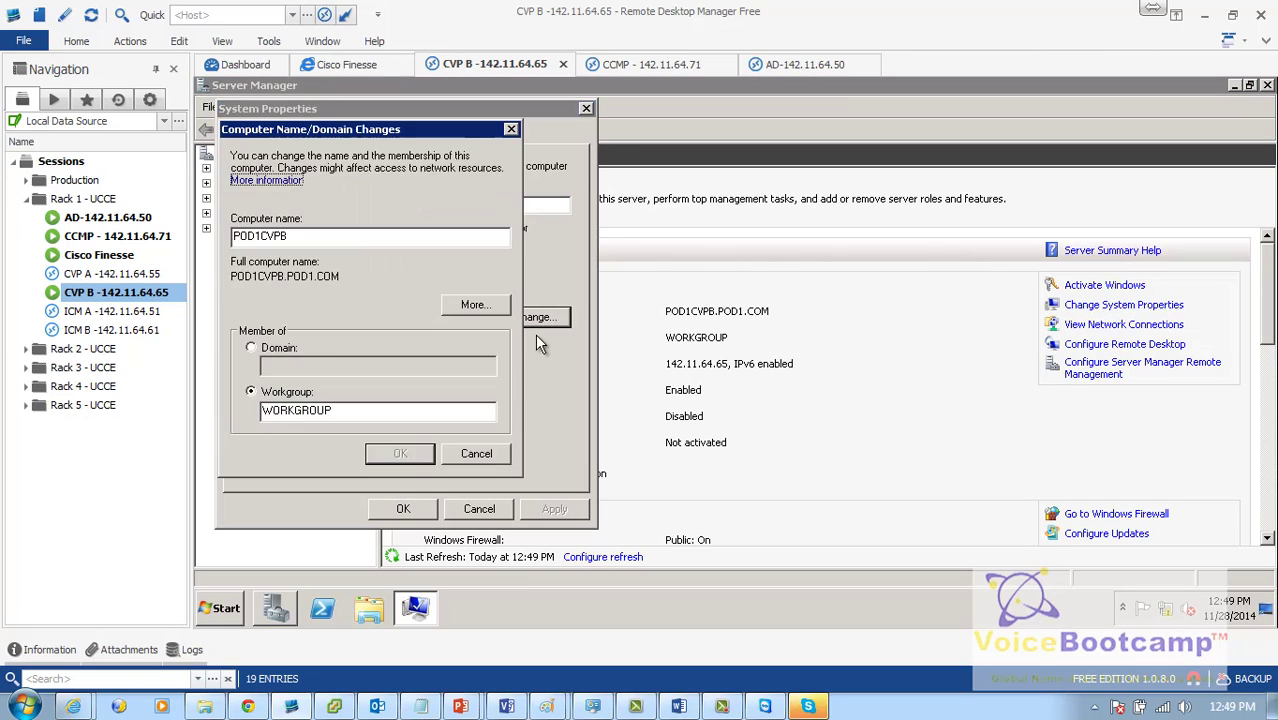
pyautogui.click(250, 347)
pyautogui.write('pod')
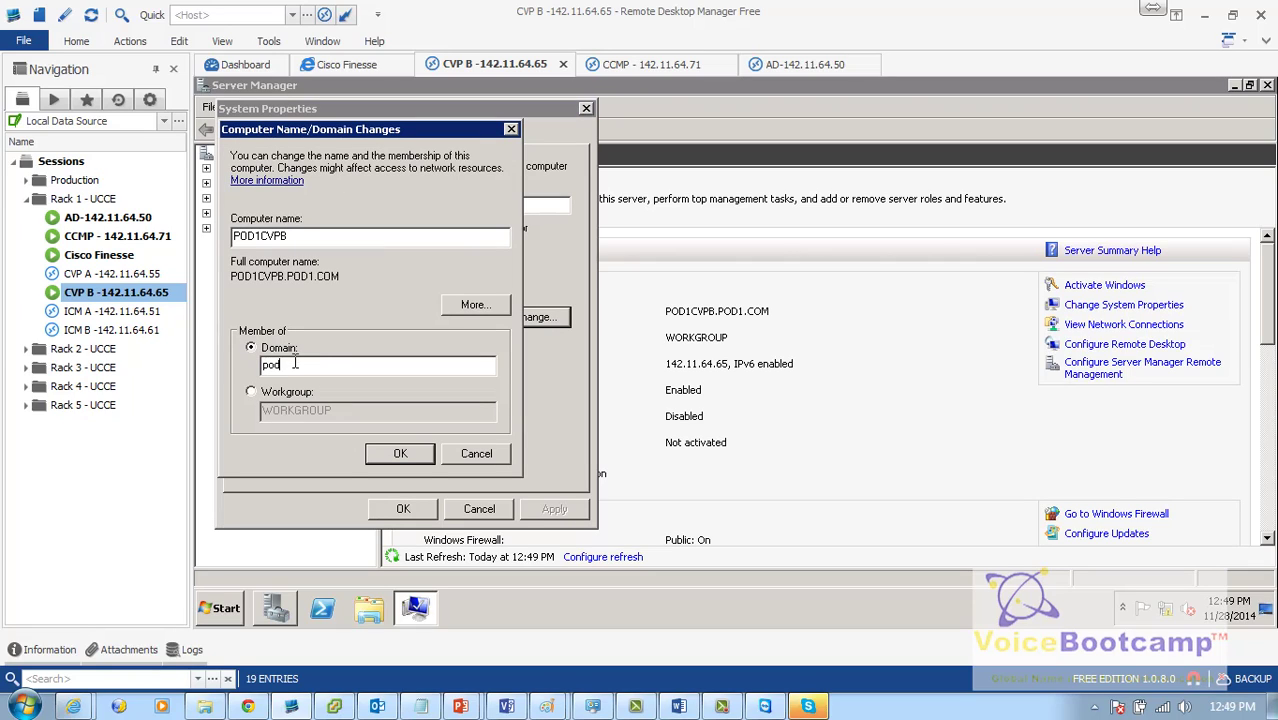
pyautogui.write('1.com')
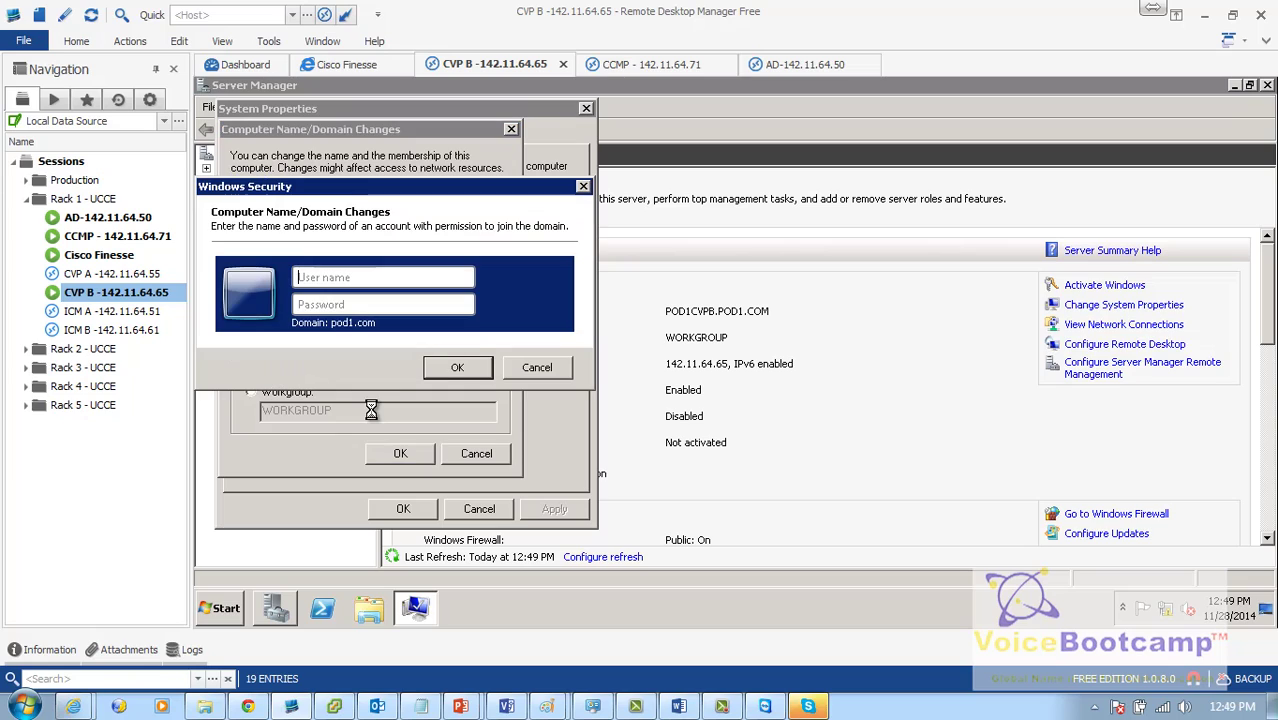
pyautogui.write('administrator')
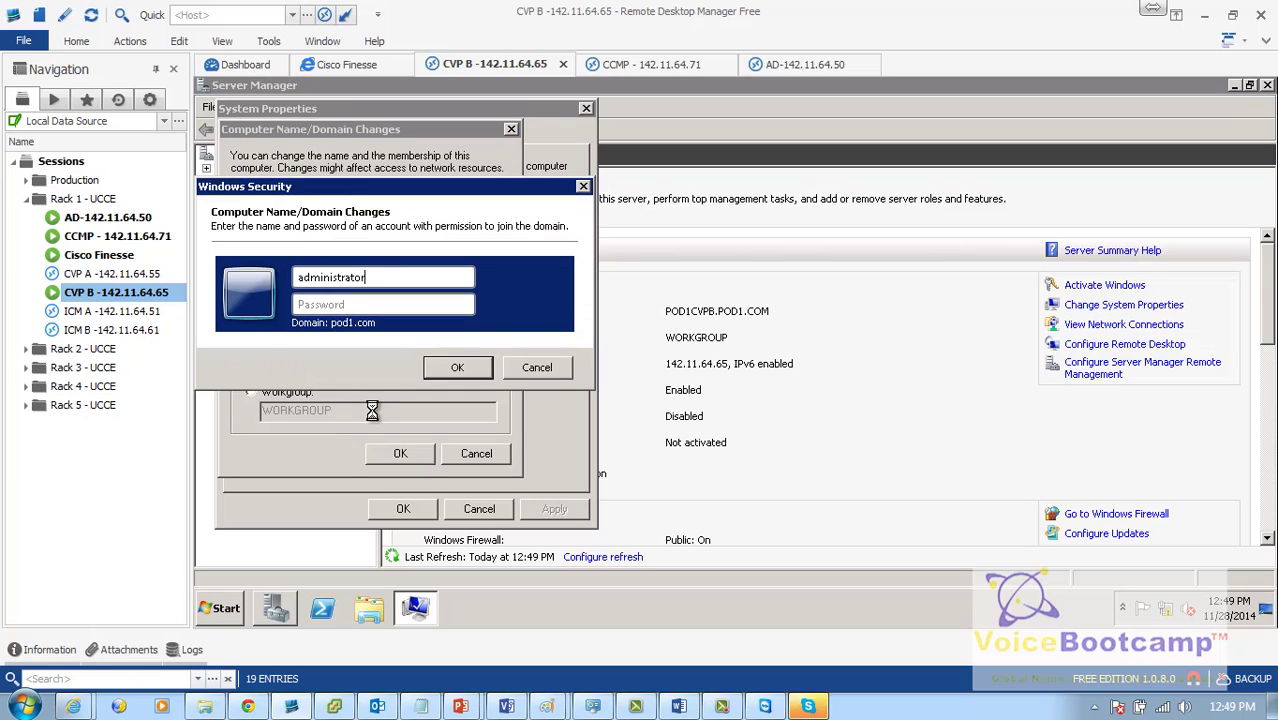
pyautogui.write('******')
pyautogui.press('Return')
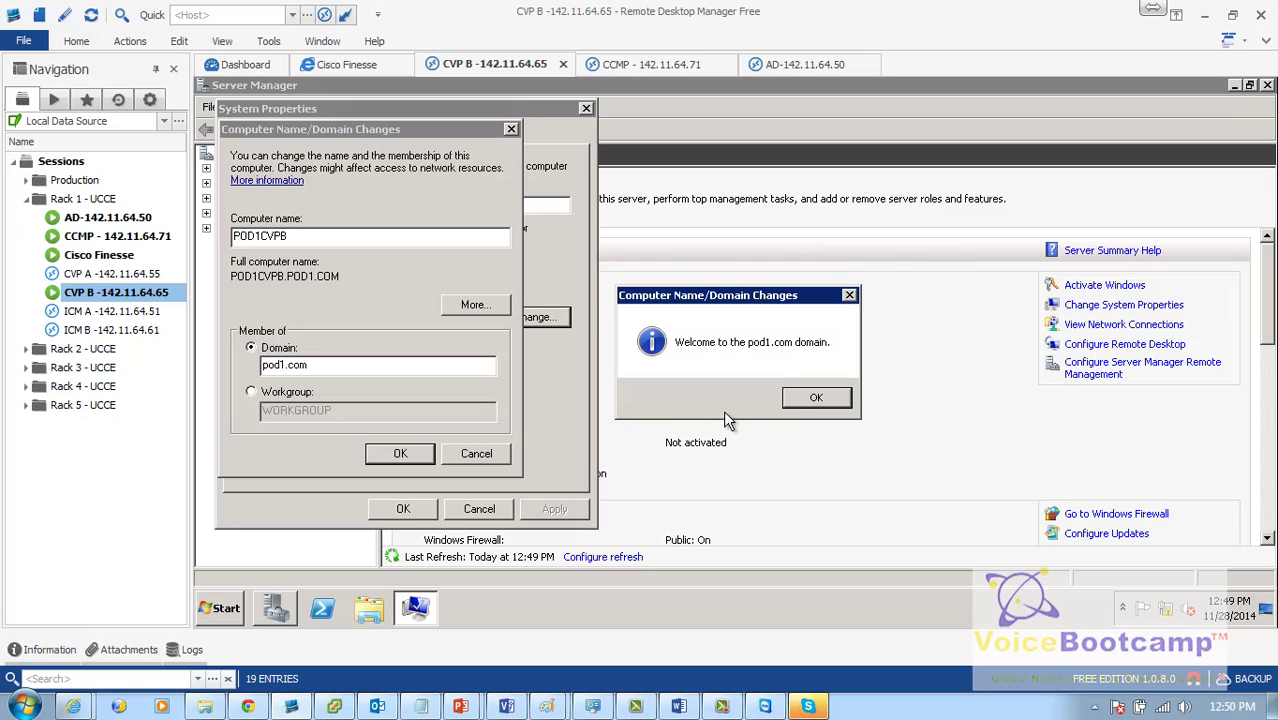
# Step: Dismiss the welcome and restart notices, close System Properties, and restart CVP B now
pyautogui.click(814, 397)
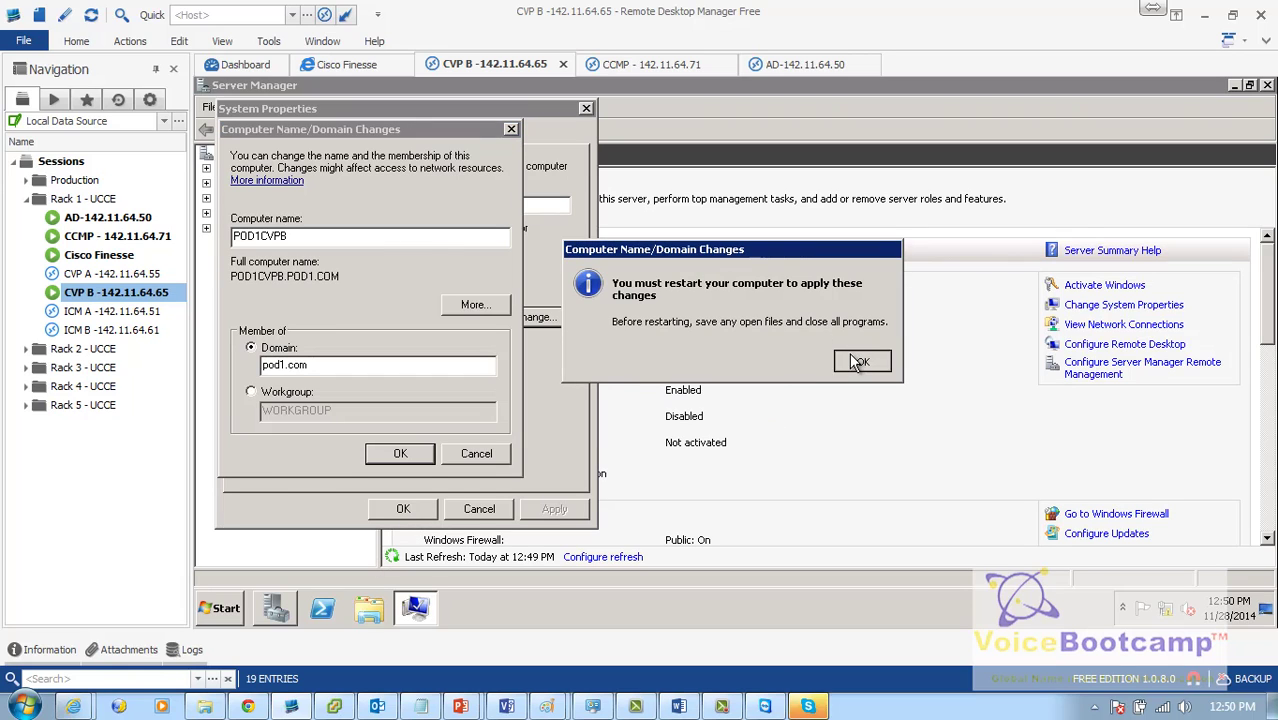
pyautogui.click(855, 362)
pyautogui.click(403, 509)
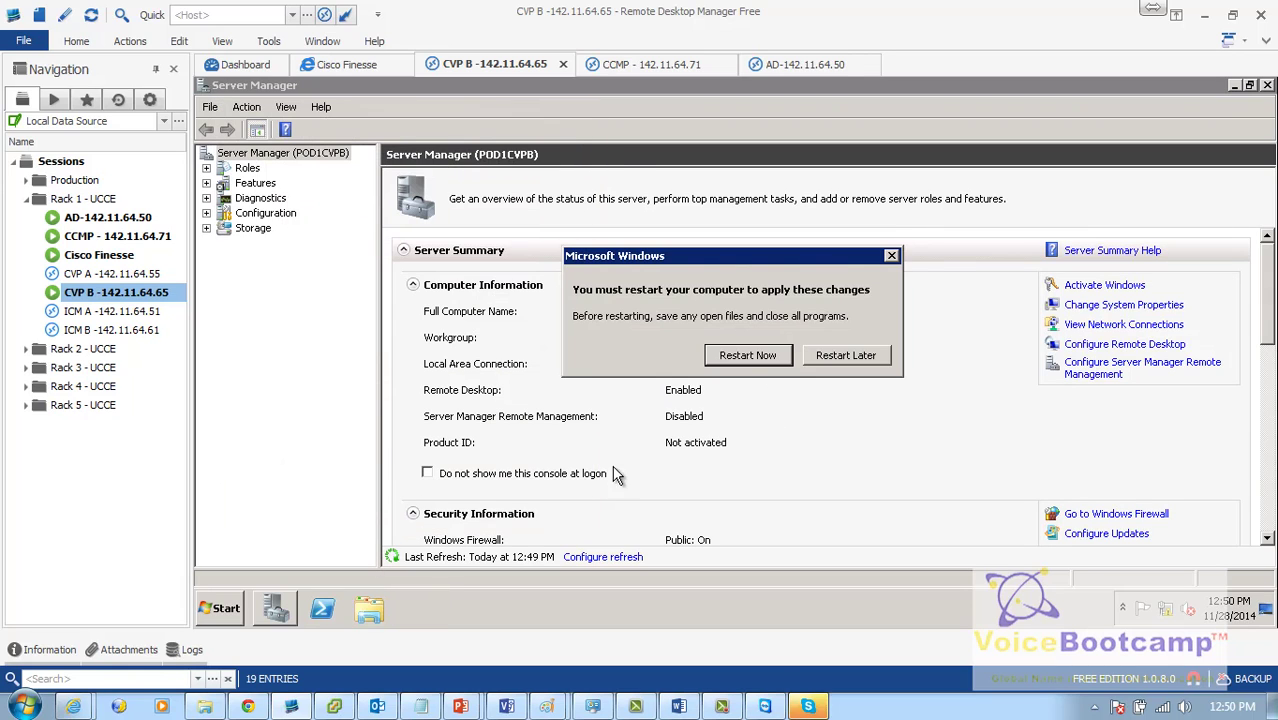
pyautogui.click(746, 358)
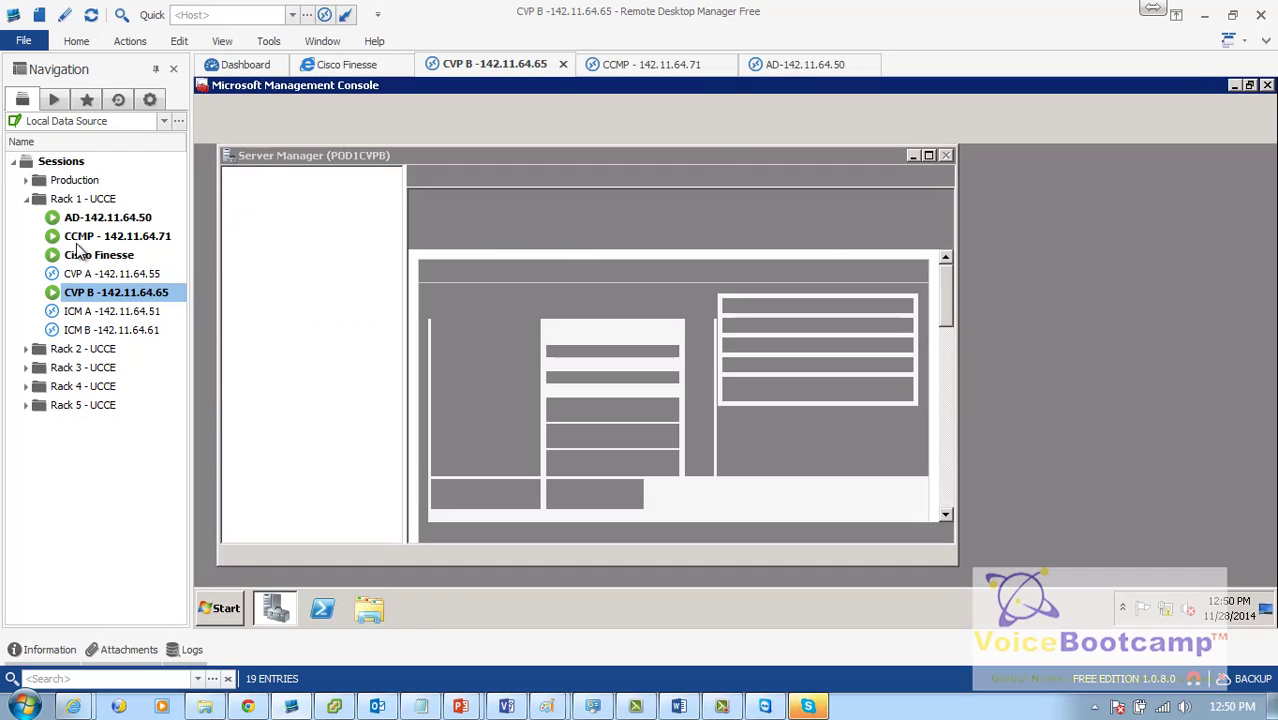
# Step: From CCMP's Server Manager, change membership to the pod1.com domain with administrator credentials
pyautogui.doubleClick(82, 238)
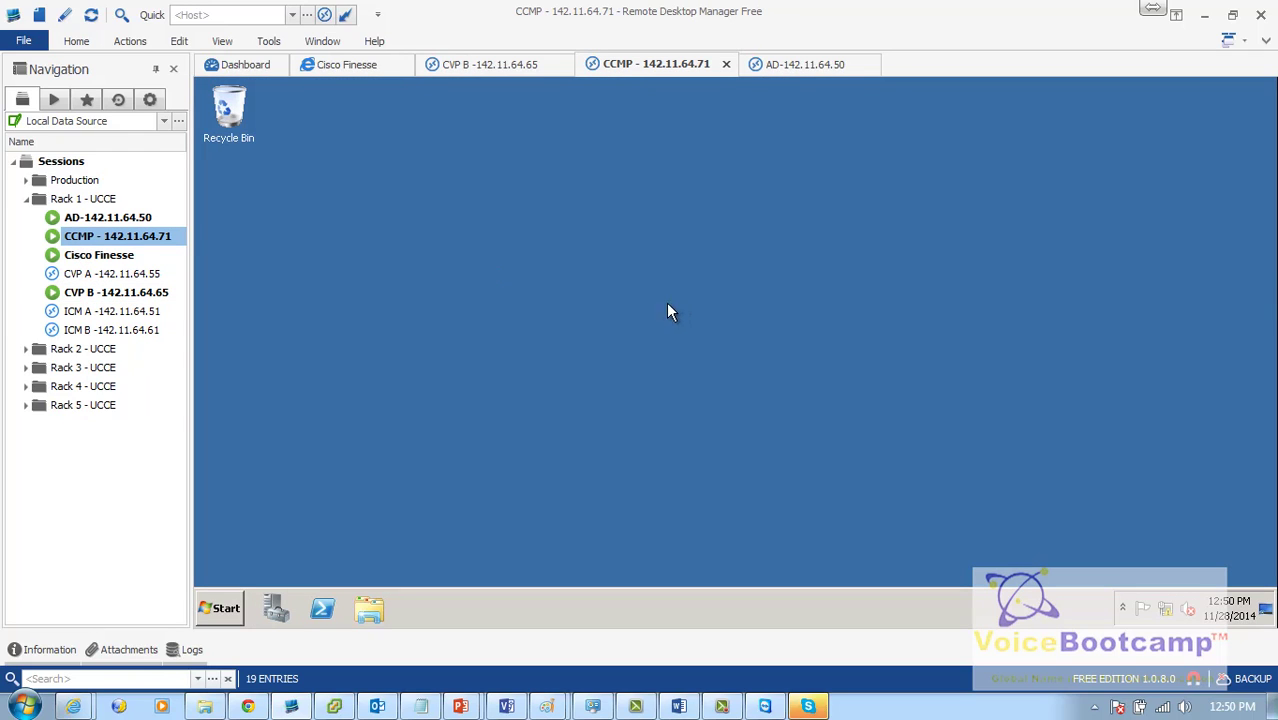
pyautogui.click(275, 607)
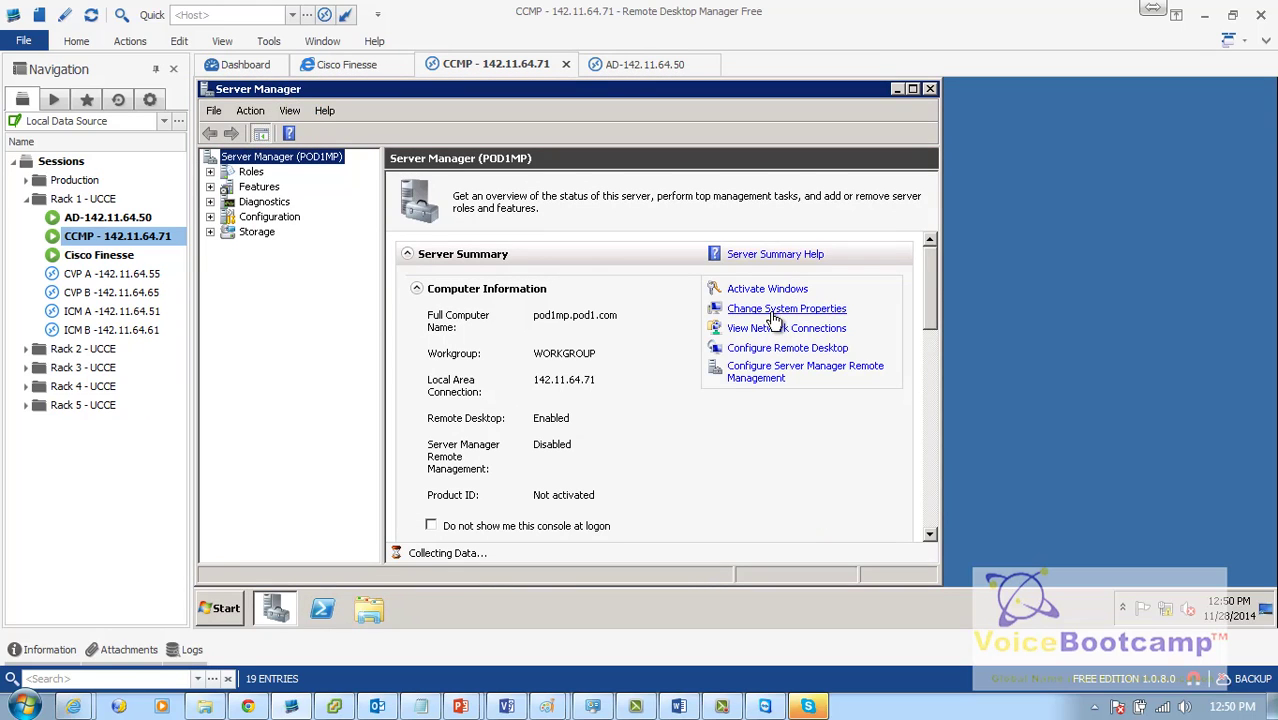
pyautogui.click(772, 313)
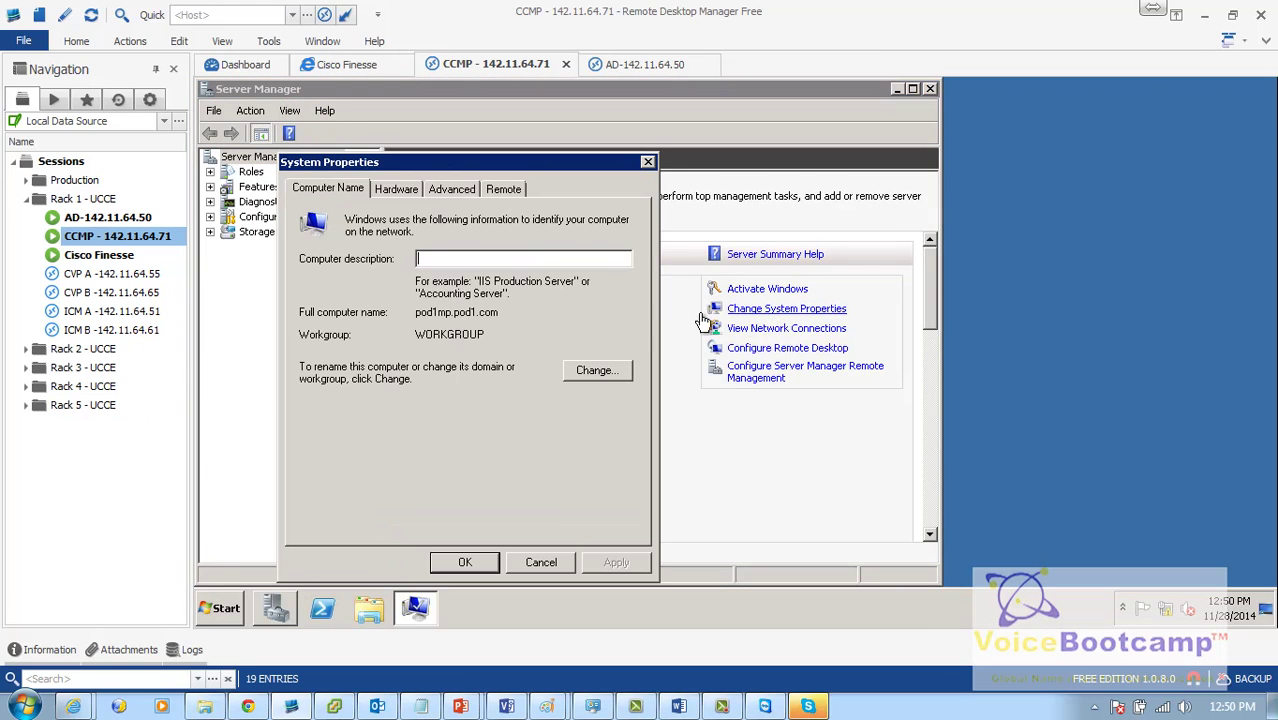
pyautogui.click(604, 380)
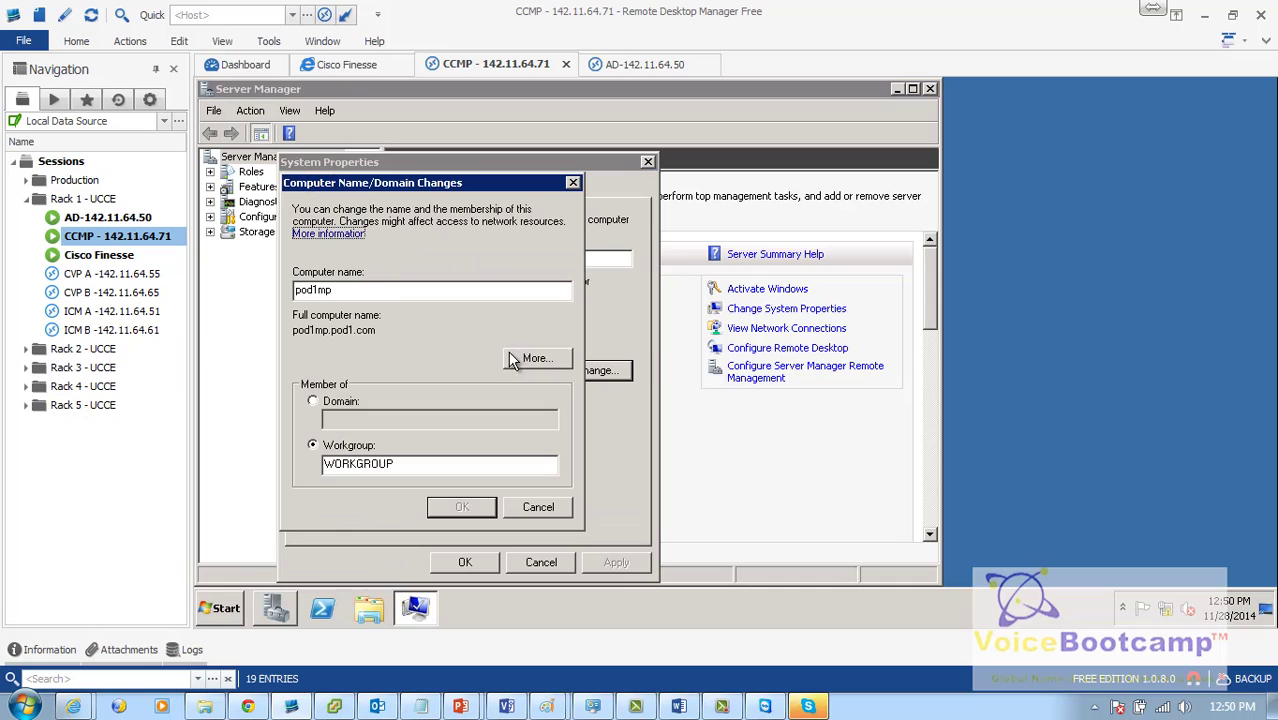
pyautogui.click(338, 401)
pyautogui.write('pod')
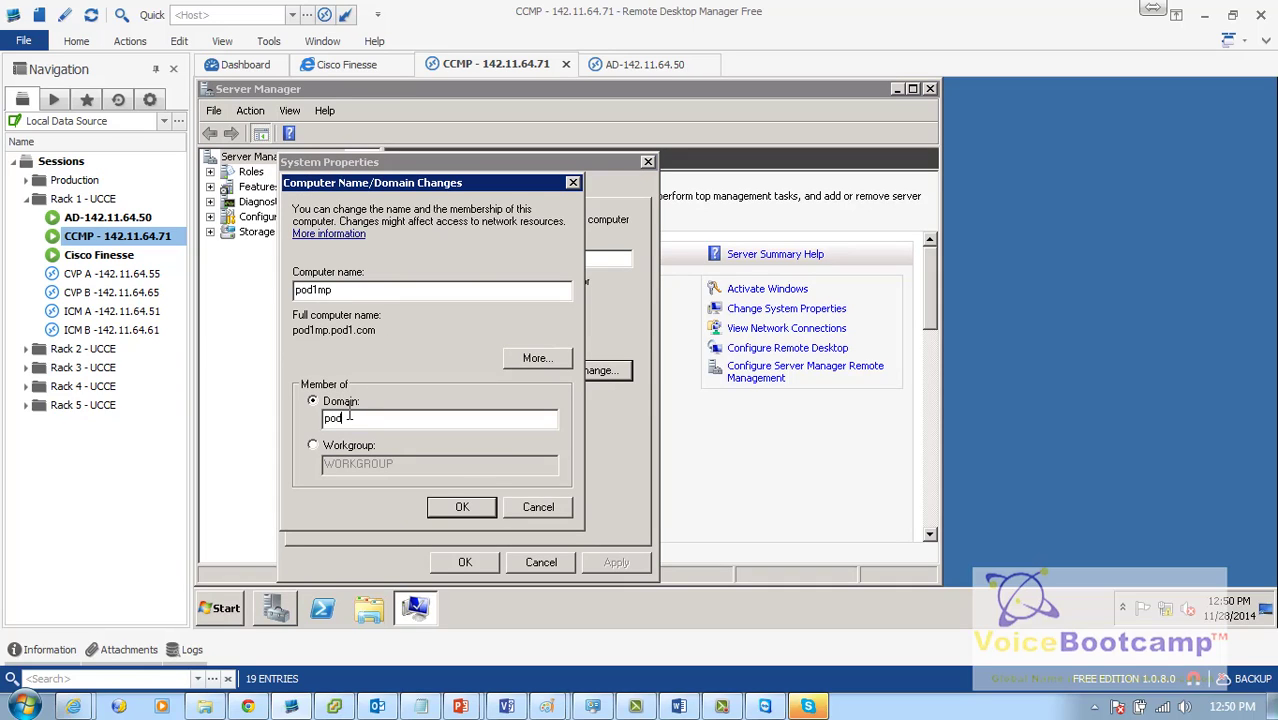
pyautogui.write('1.com')
pyautogui.write('administrator')
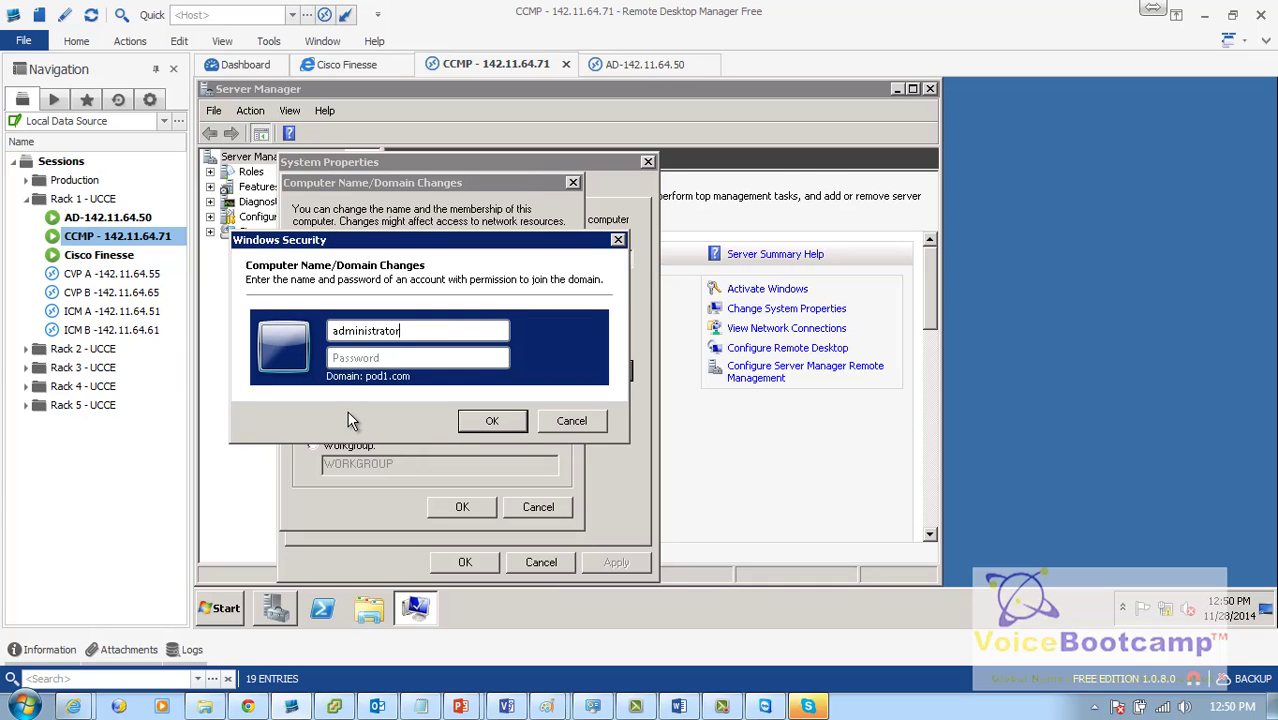
pyautogui.write('•••••••••••••')
pyautogui.press('Return')
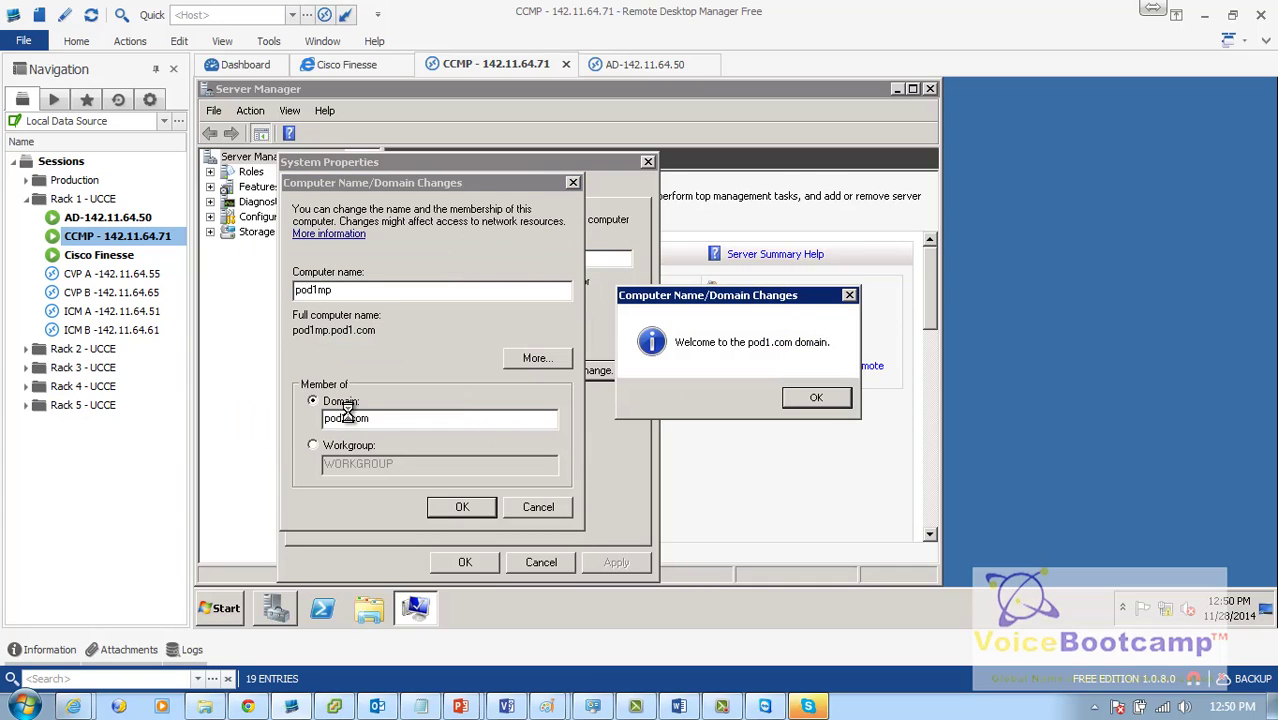
# Step: Acknowledge the welcome and restart notices, close System Properties, and restart CCMP now
pyautogui.click(816, 400)
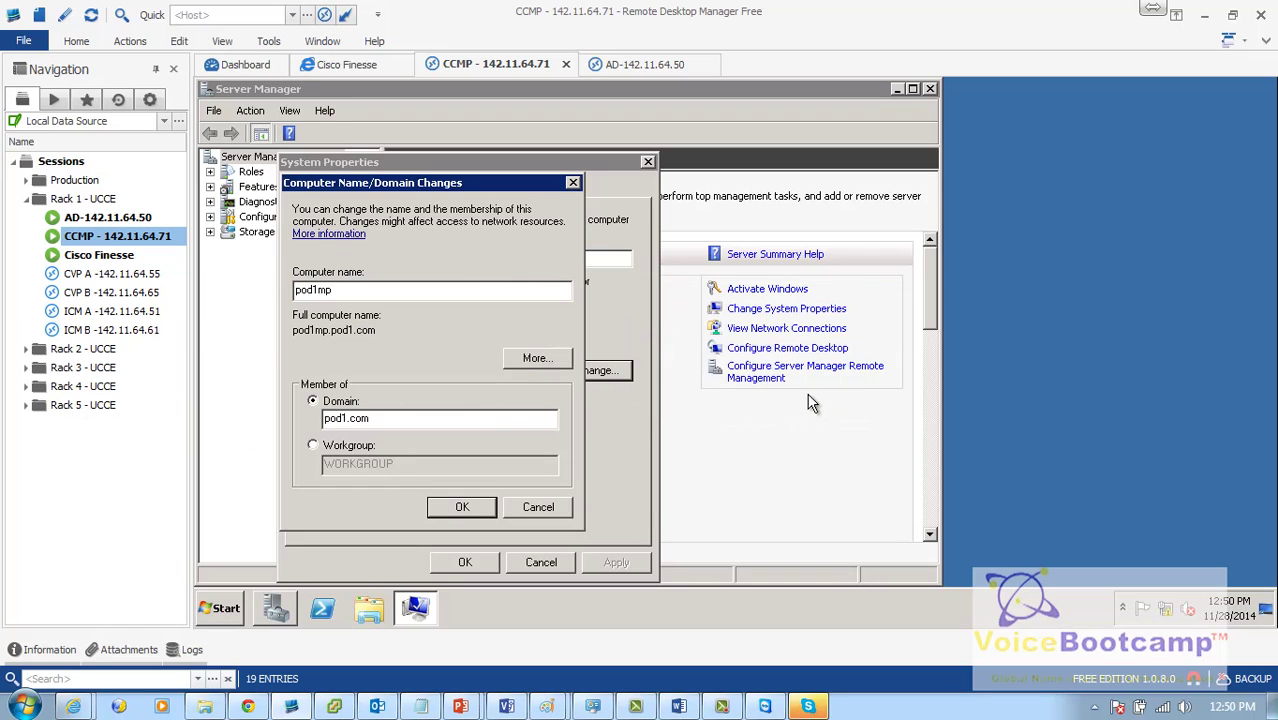
pyautogui.click(876, 362)
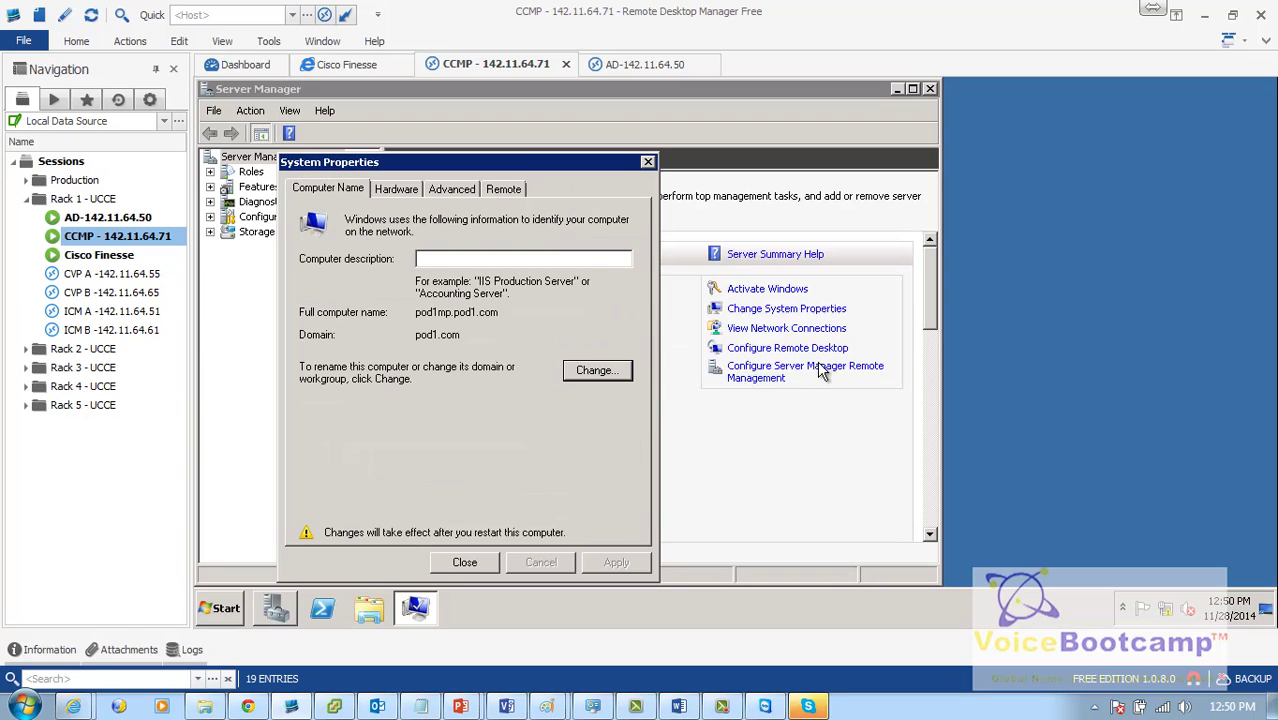
pyautogui.click(465, 563)
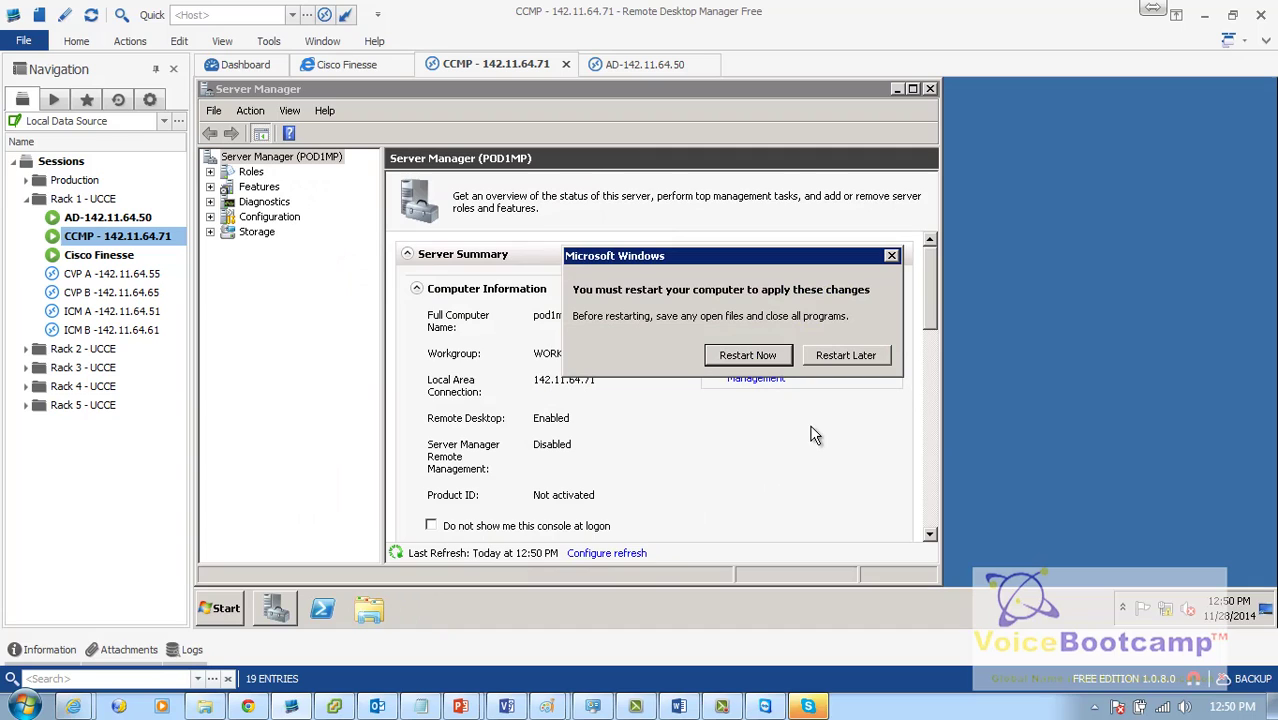
pyautogui.click(732, 360)
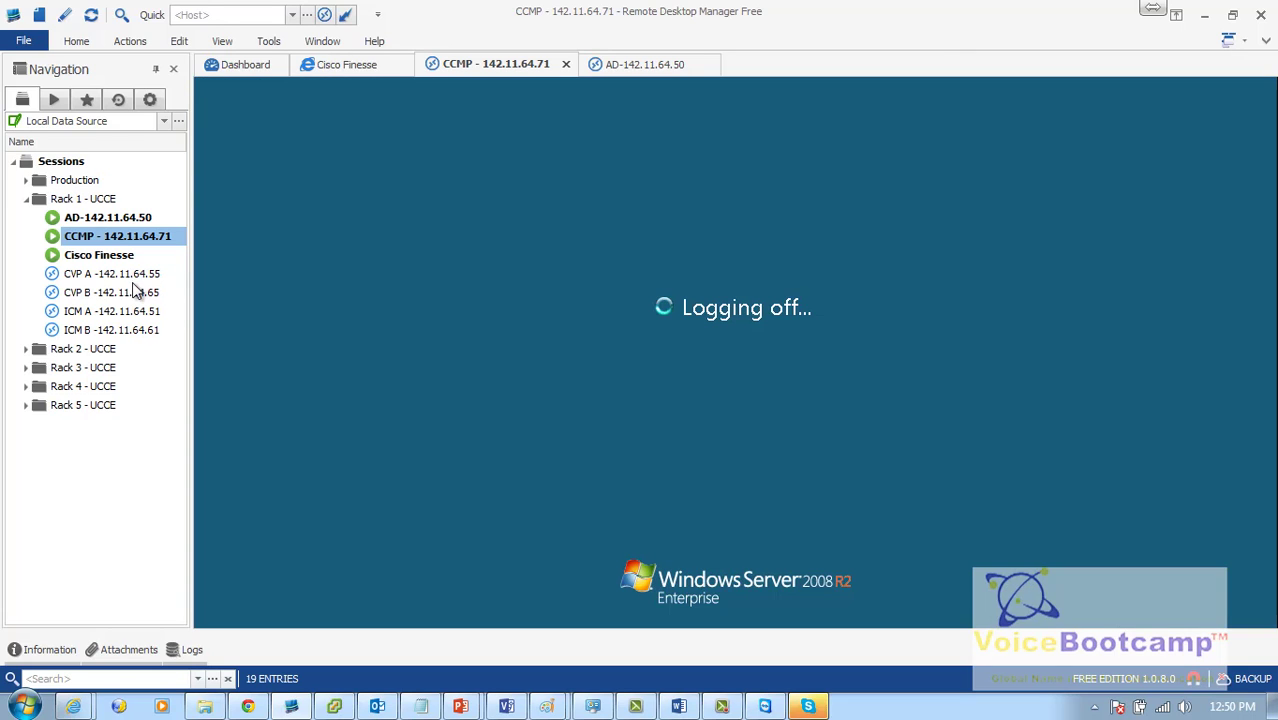
pyautogui.click(134, 280)
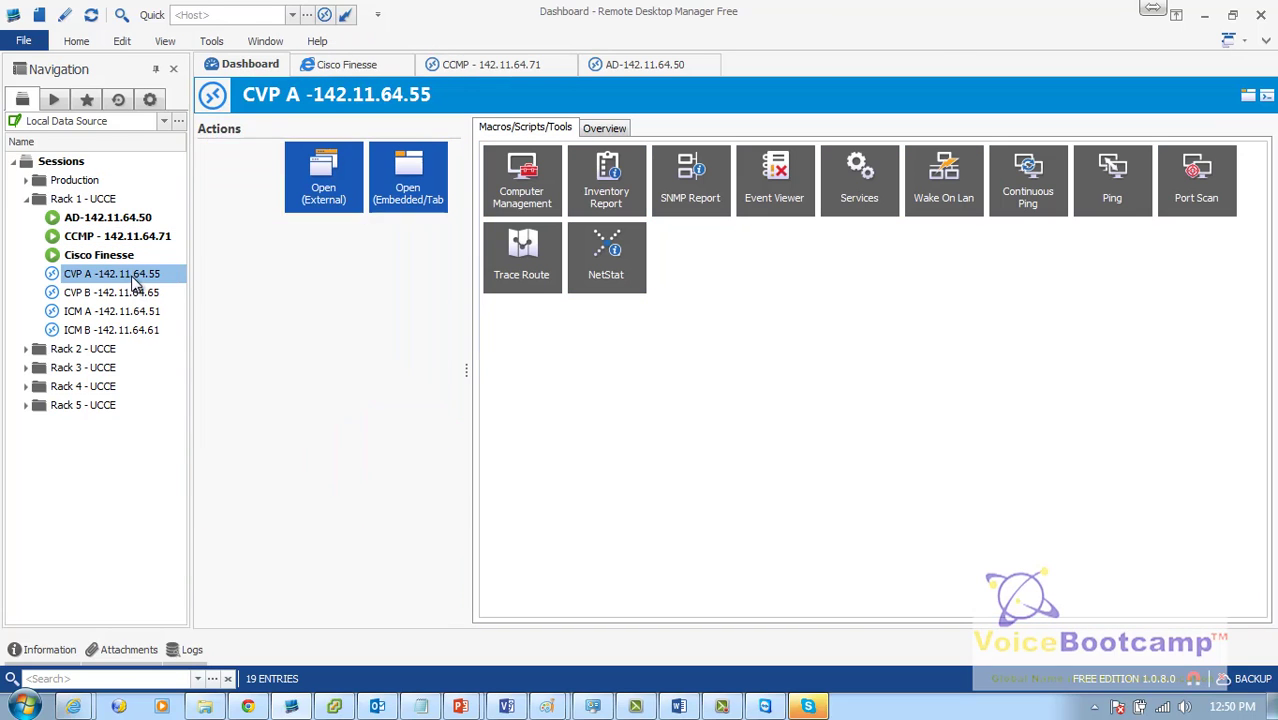
pyautogui.click(128, 226)
# Step: In the AD session's Computers container, point out POD1ICMA, POD1ICMB, POD1CVPA, POD1CVPB and POD1MP
pyautogui.doubleClick(128, 226)
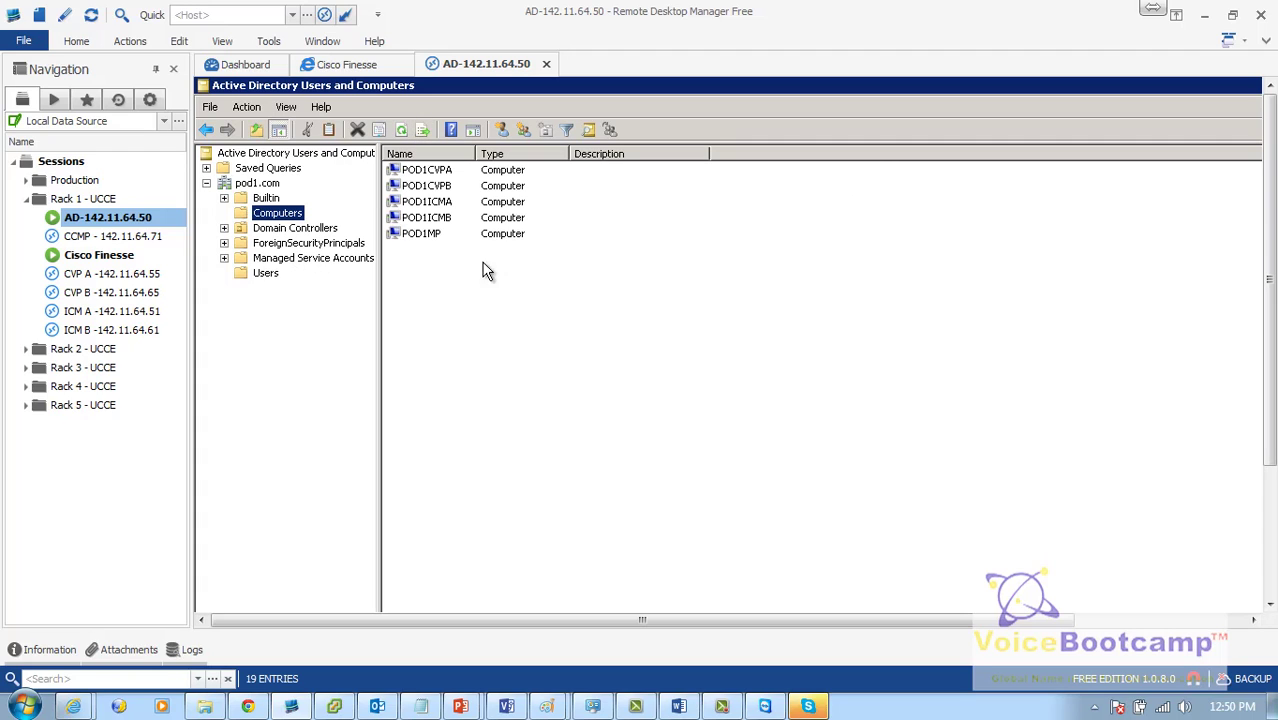
pyautogui.moveTo(476, 257); pyautogui.dragTo(440, 168)
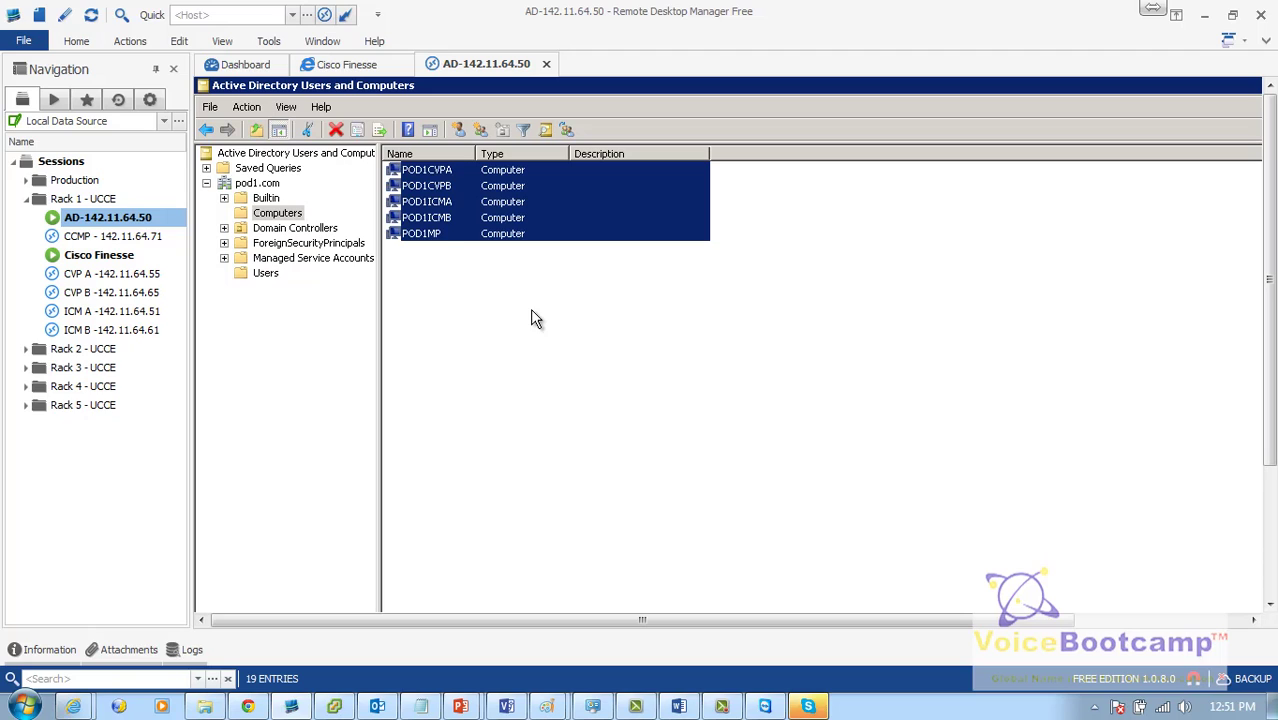
pyautogui.click(476, 265)
pyautogui.click(430, 201)
pyautogui.click(439, 222)
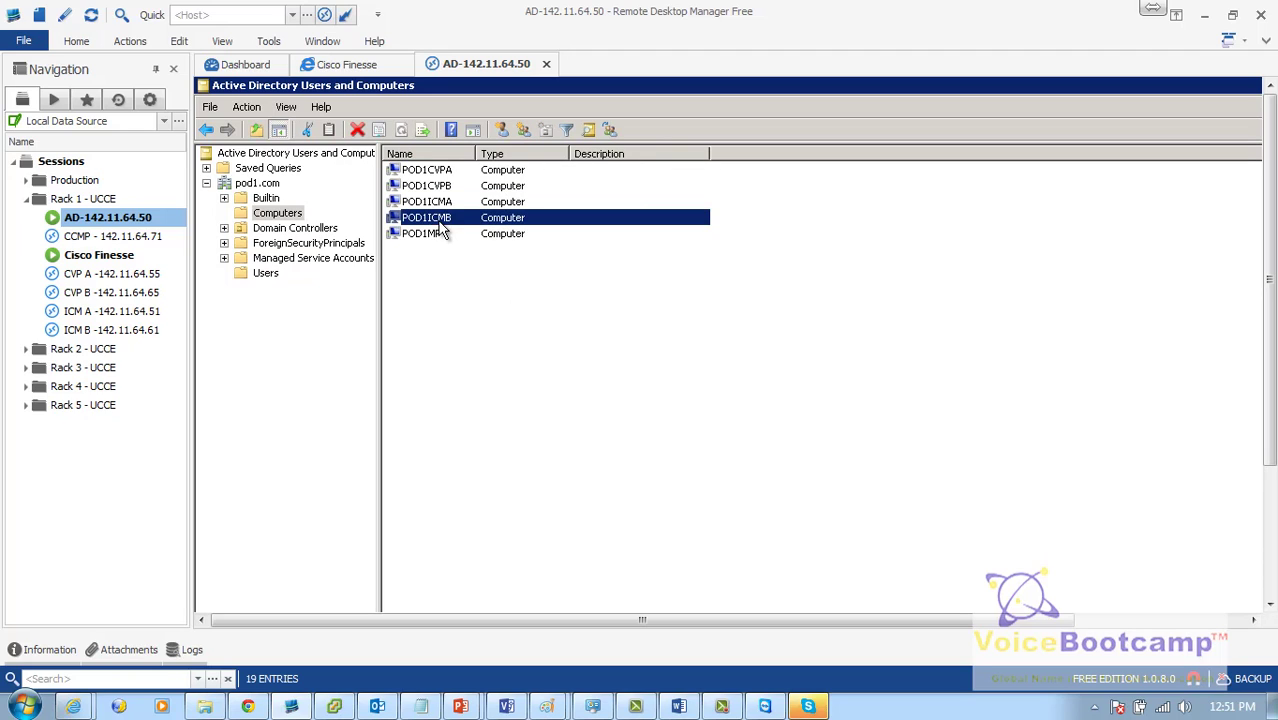
pyautogui.click(442, 175)
pyautogui.click(447, 187)
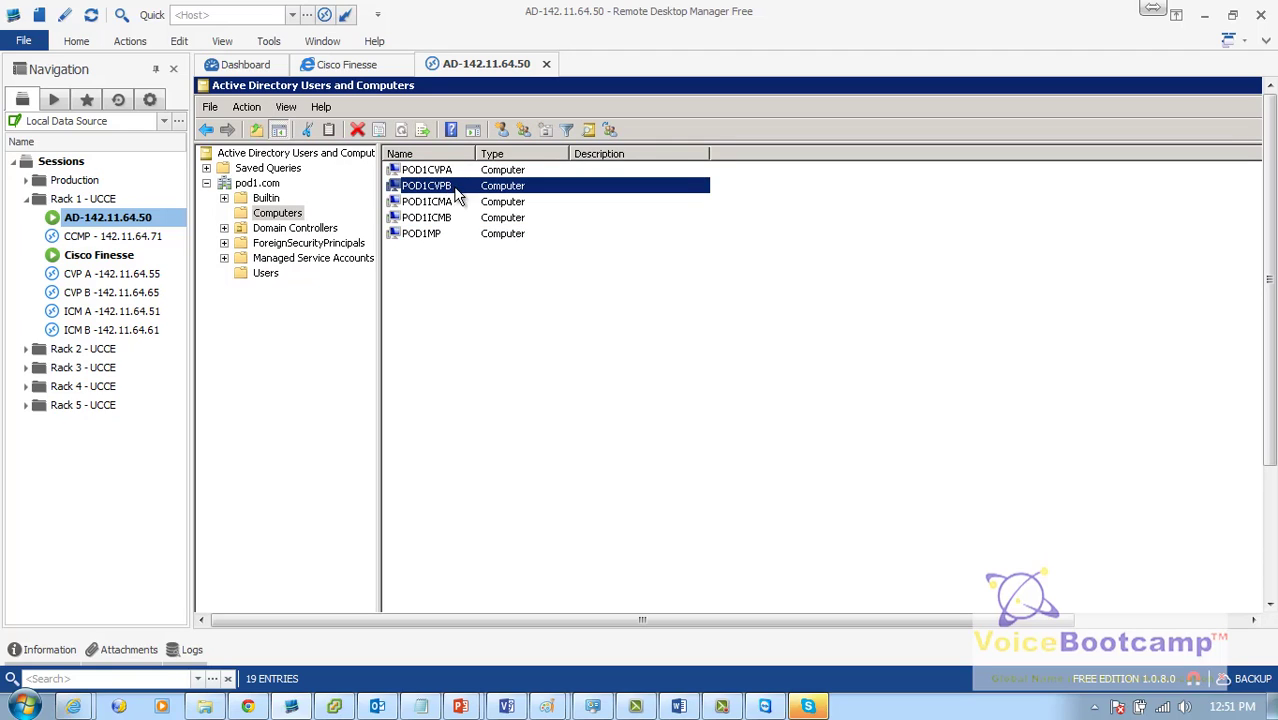
pyautogui.click(446, 238)
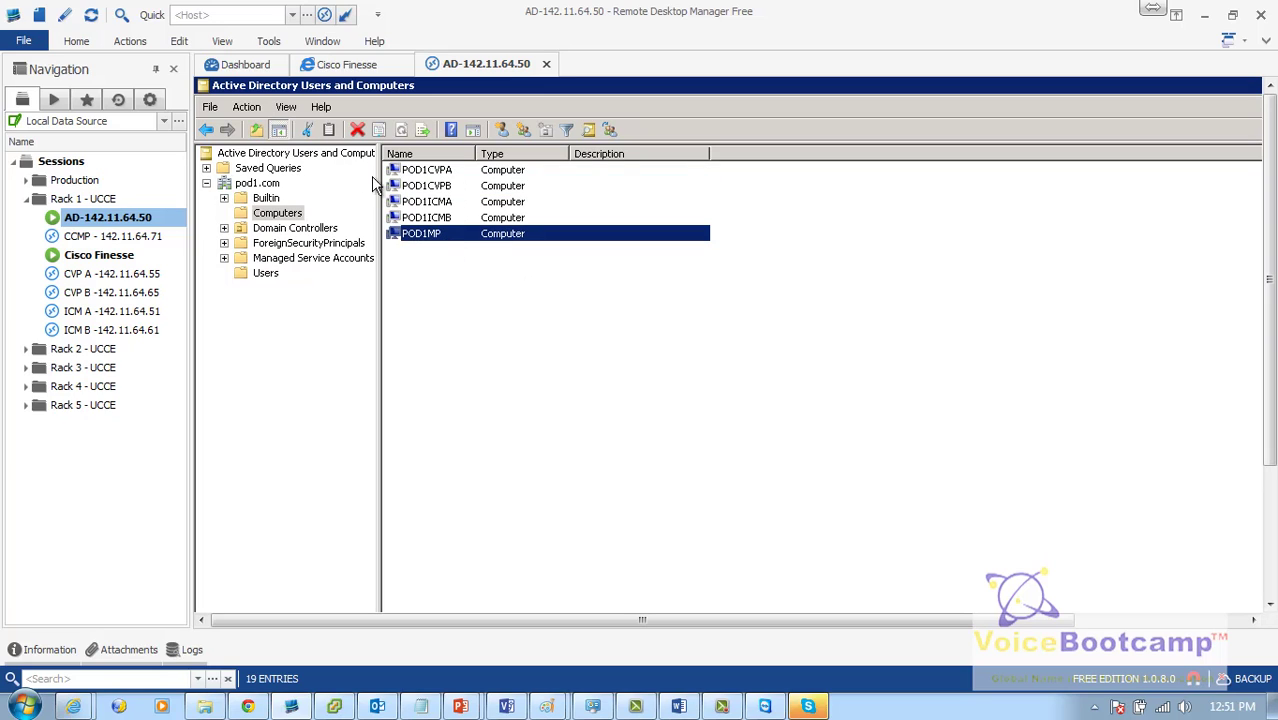
# Step: Restore and re-maximize the Active Directory Users and Computers window
pyautogui.doubleClick(1206, 82)
pyautogui.click(967, 171)
pyautogui.click(120, 311)
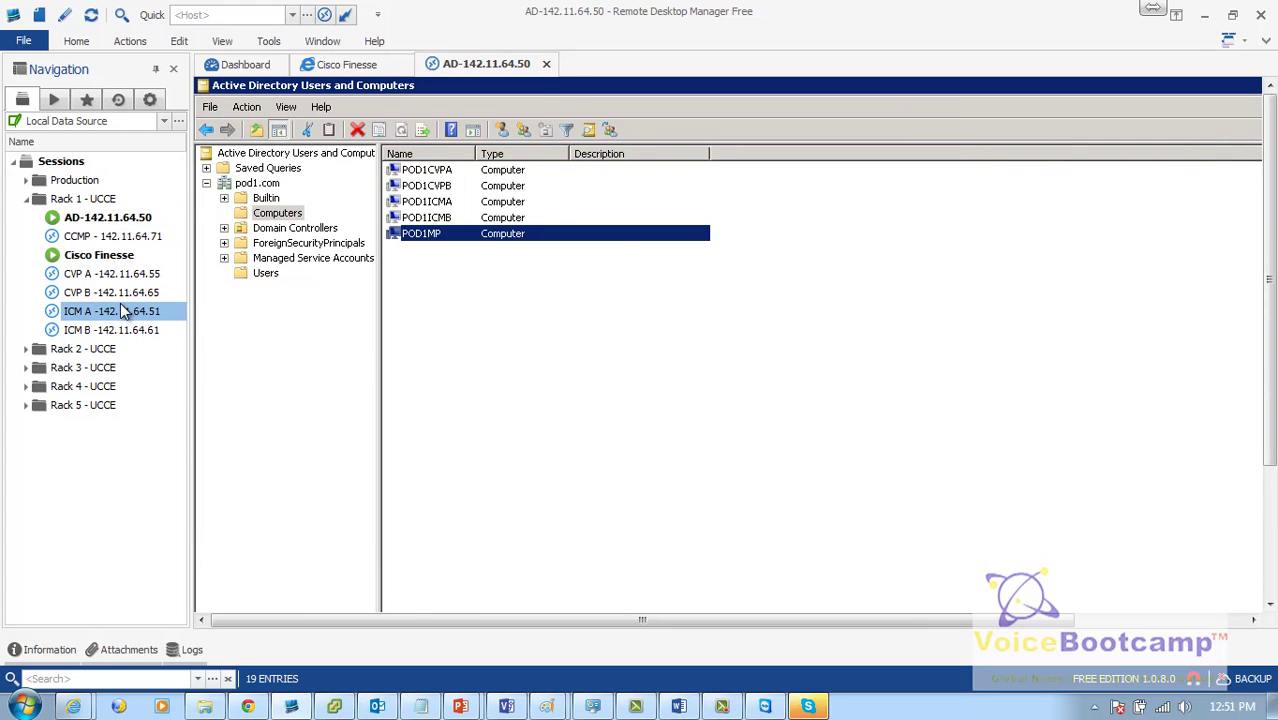
# Step: Open the ICM A session and sign in as pod1.com\administrator with its password
pyautogui.click(419, 174)
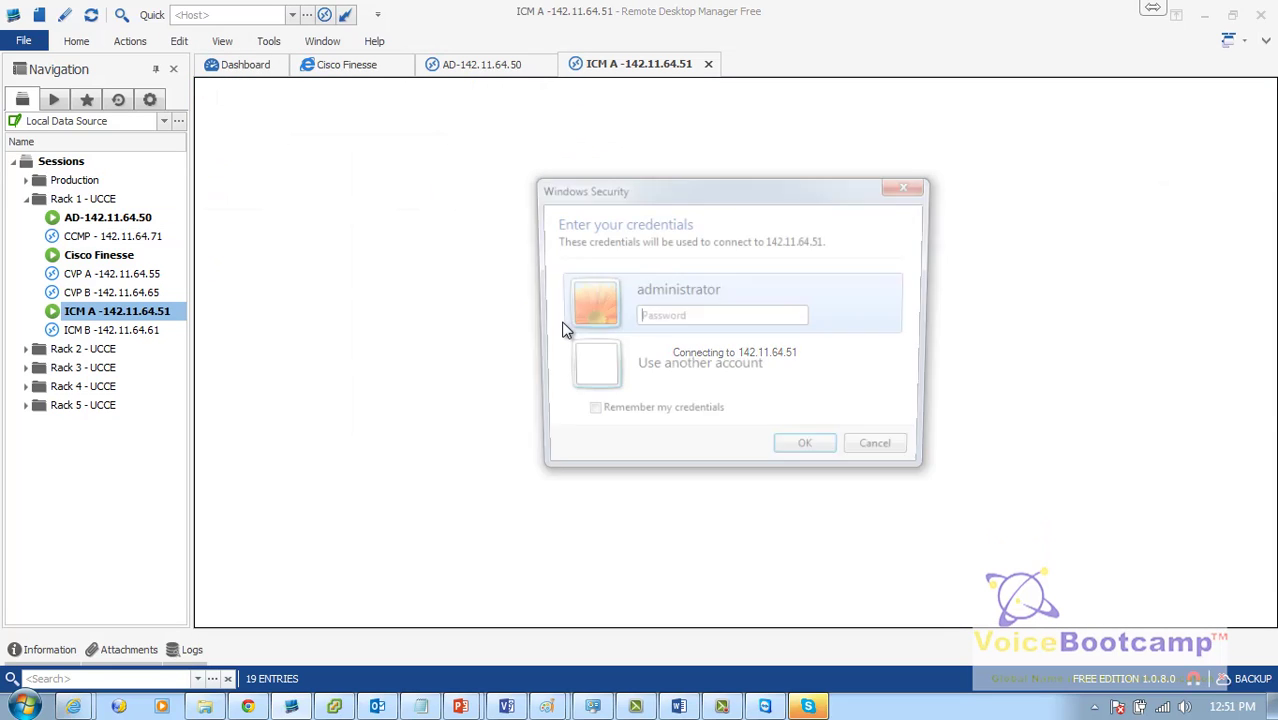
pyautogui.click(735, 395)
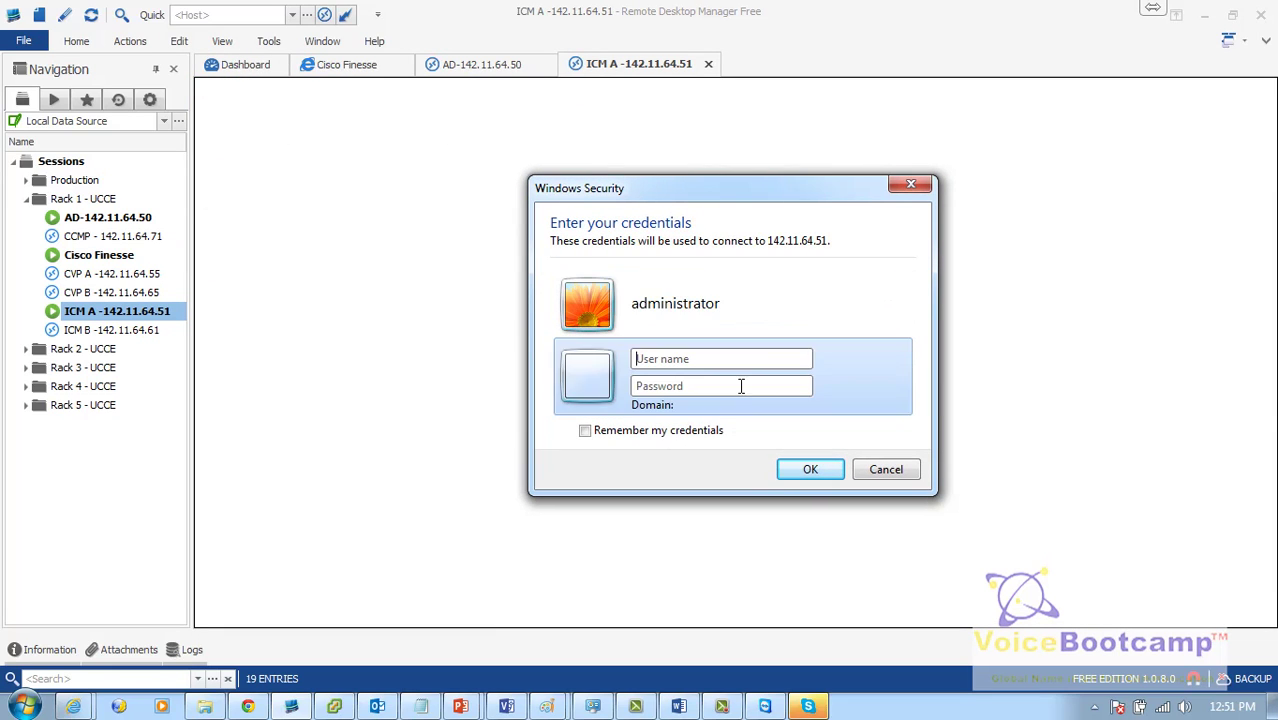
pyautogui.write('pod1')
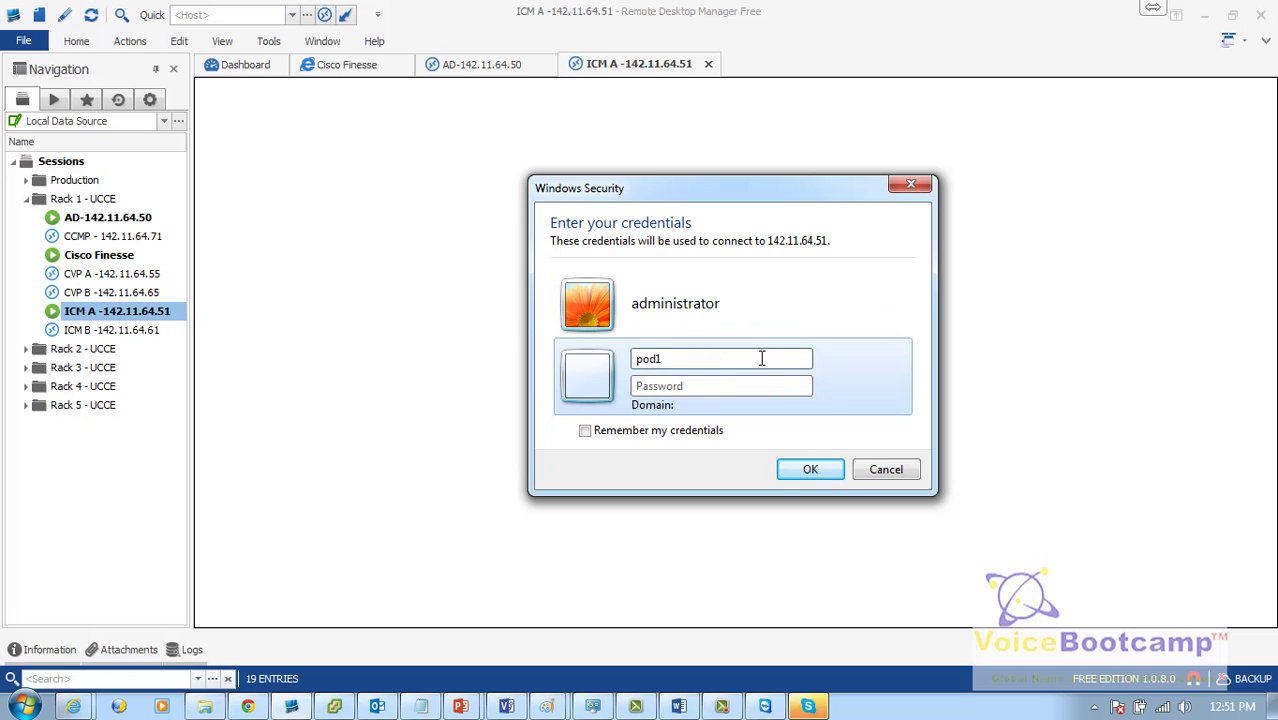
pyautogui.write('.com\\administrator')
pyautogui.press('Tab')
pyautogui.write('••••••••••••')
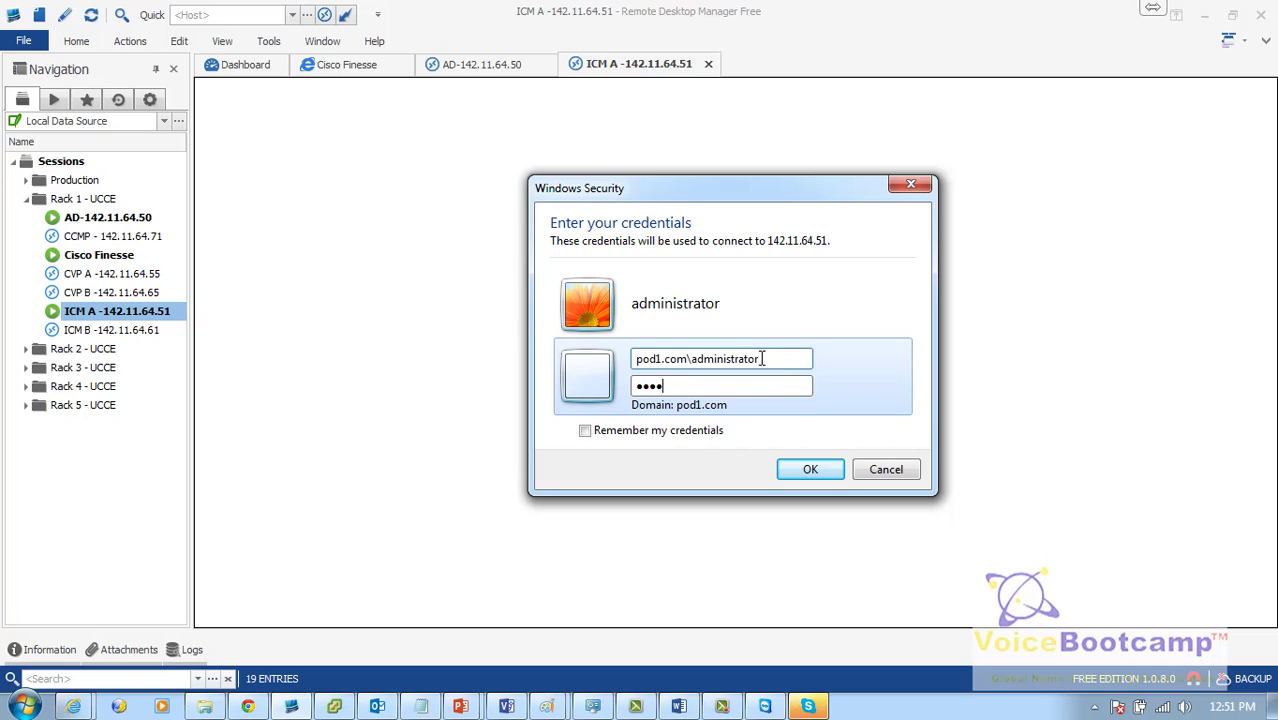
pyautogui.press('Return')
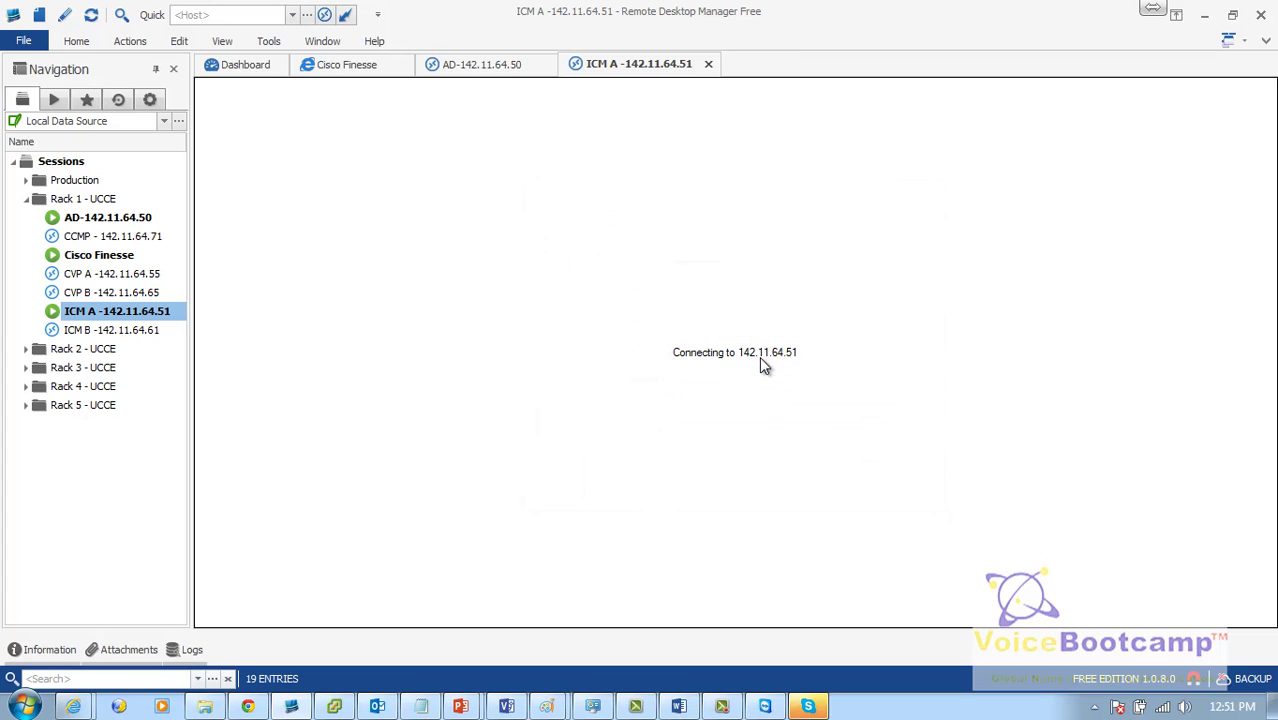
# Step: Retry the ICM A login as pod1\administrator with a retyped password, then cancel the failed prompt
pyautogui.click(745, 362)
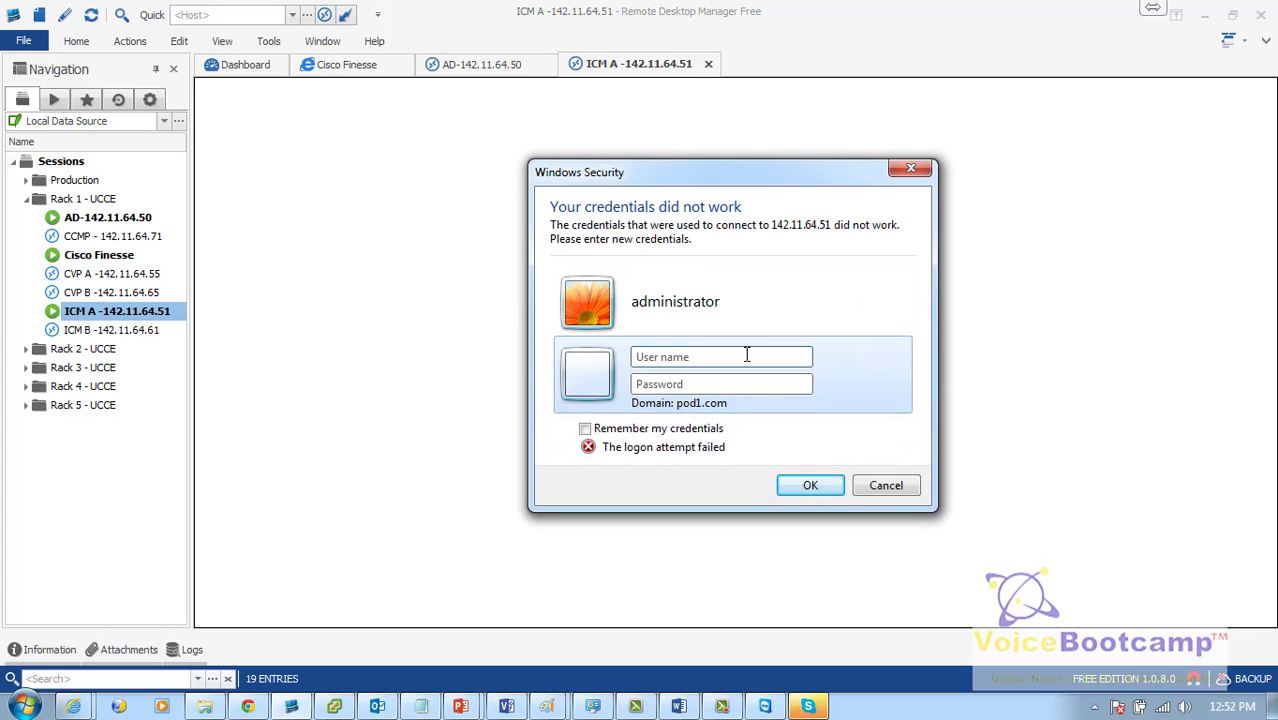
pyautogui.write('pod1\\administ********')
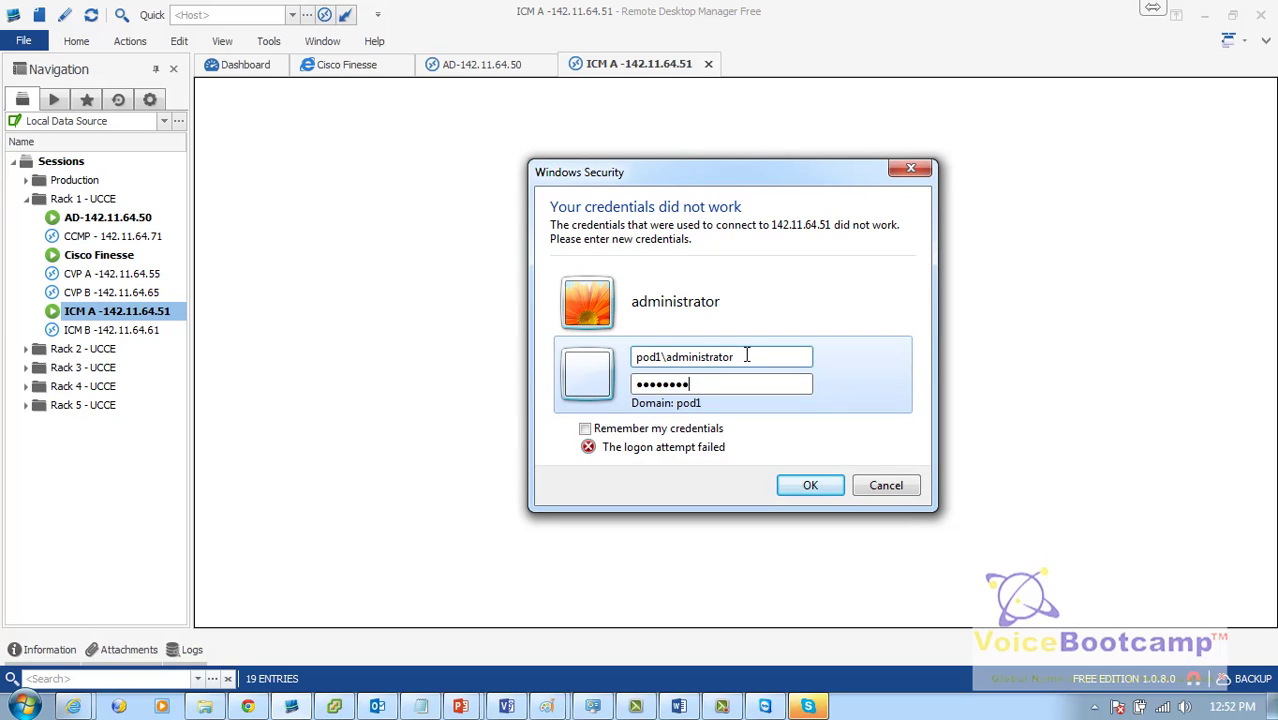
pyautogui.press('BackSpace')
pyautogui.press('BackSpace')
pyautogui.press('BackSpace')
pyautogui.press('BackSpace')
pyautogui.press('BackSpace')
pyautogui.press('BackSpace')
pyautogui.press('BackSpace')
pyautogui.press('BackSpace')
pyautogui.write('*************')
pyautogui.press('Return')
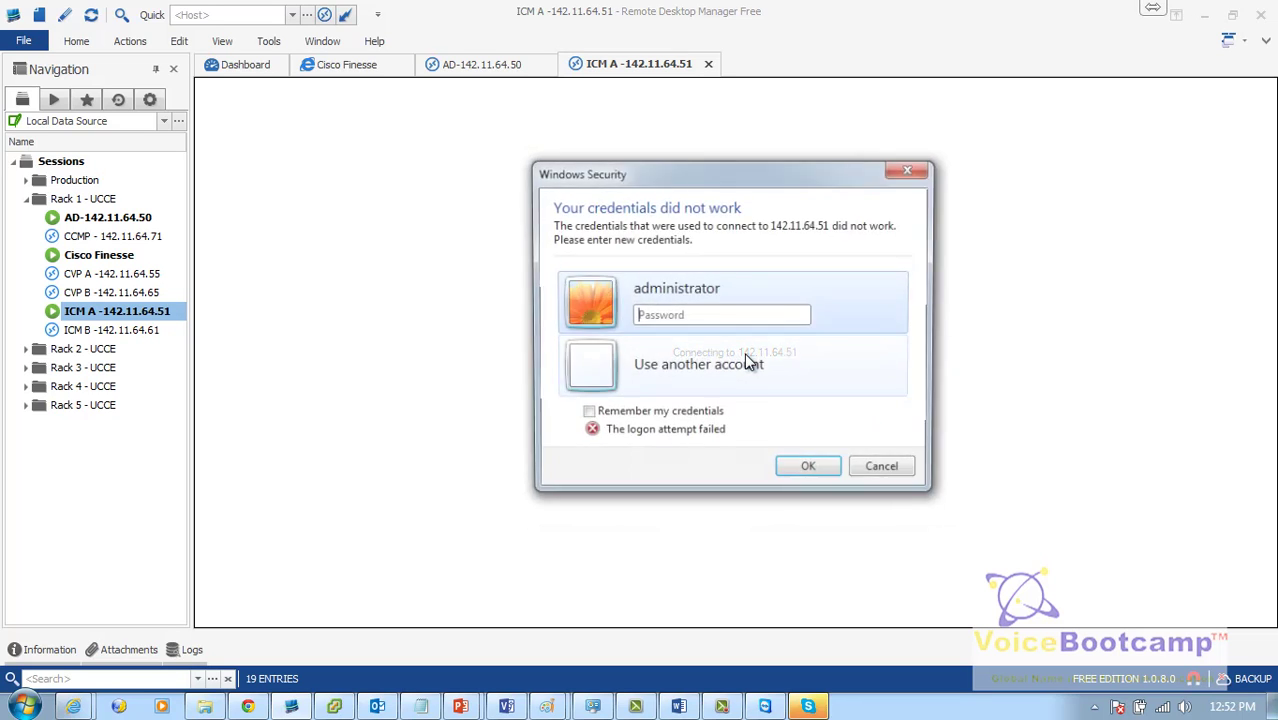
pyautogui.click(892, 471)
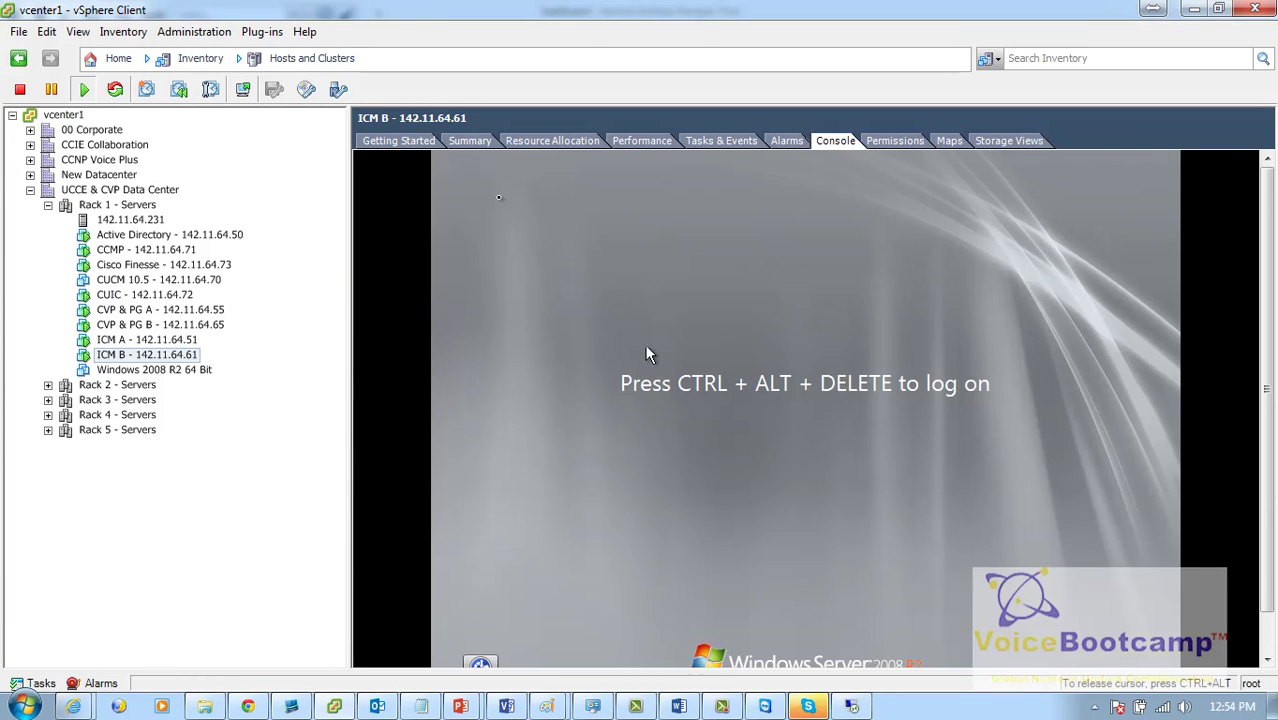
# Step: Send Ctrl+Alt+Del to ICM B's console from the Guest menu
pyautogui.click(160, 34)
pyautogui.moveTo(123, 31)
pyautogui.moveTo(170, 71)
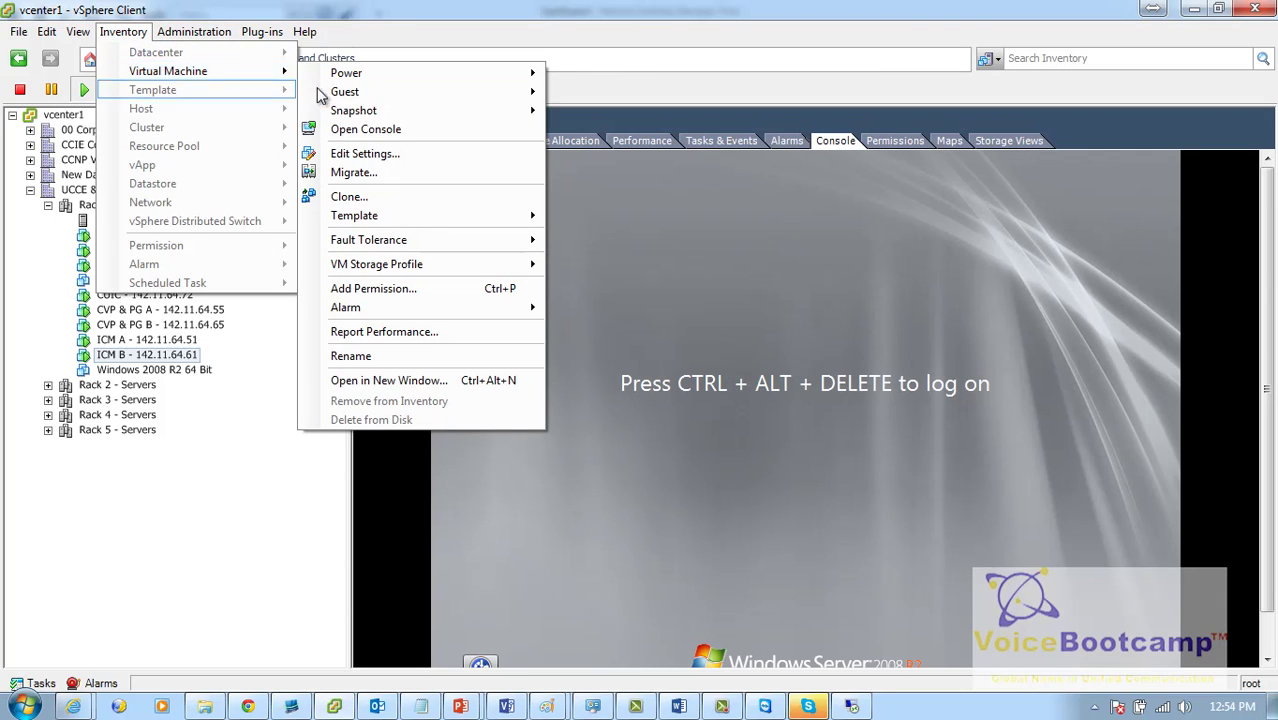
pyautogui.moveTo(345, 91)
pyautogui.click(593, 131)
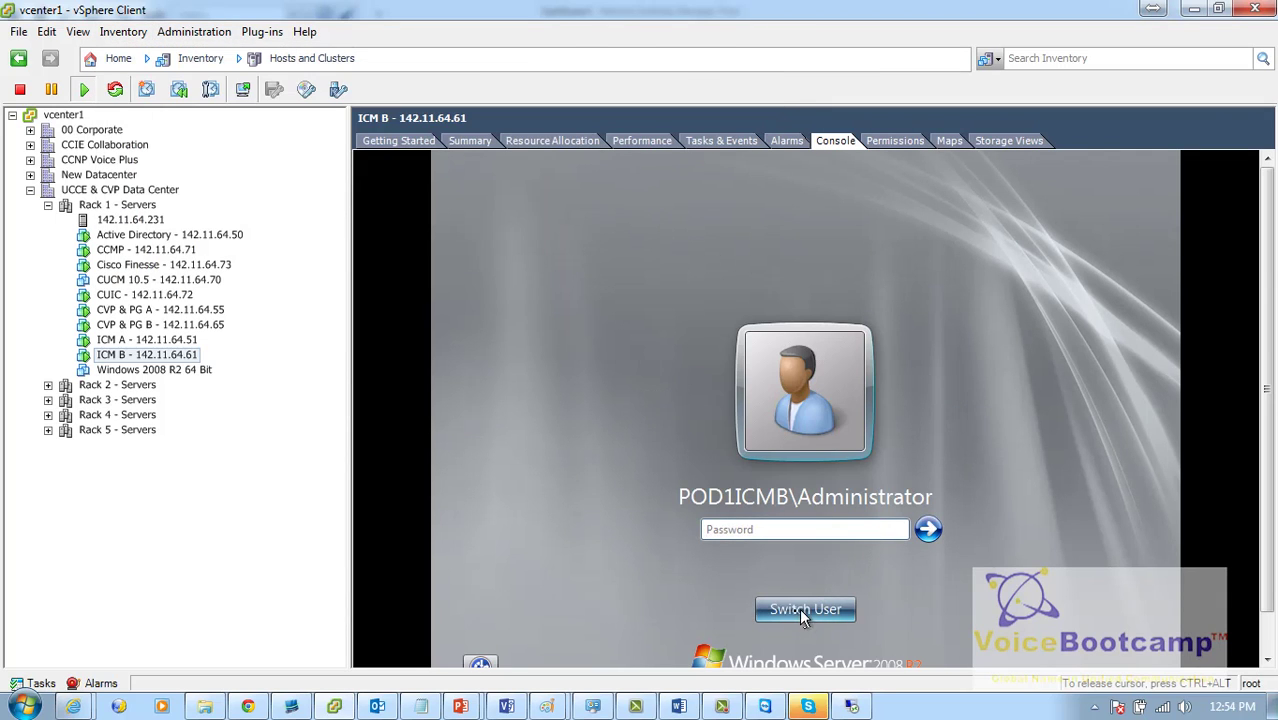
# Step: Log on to ICM B as pod1\administrator via Other User, then select ICM A's console
pyautogui.click(805, 612)
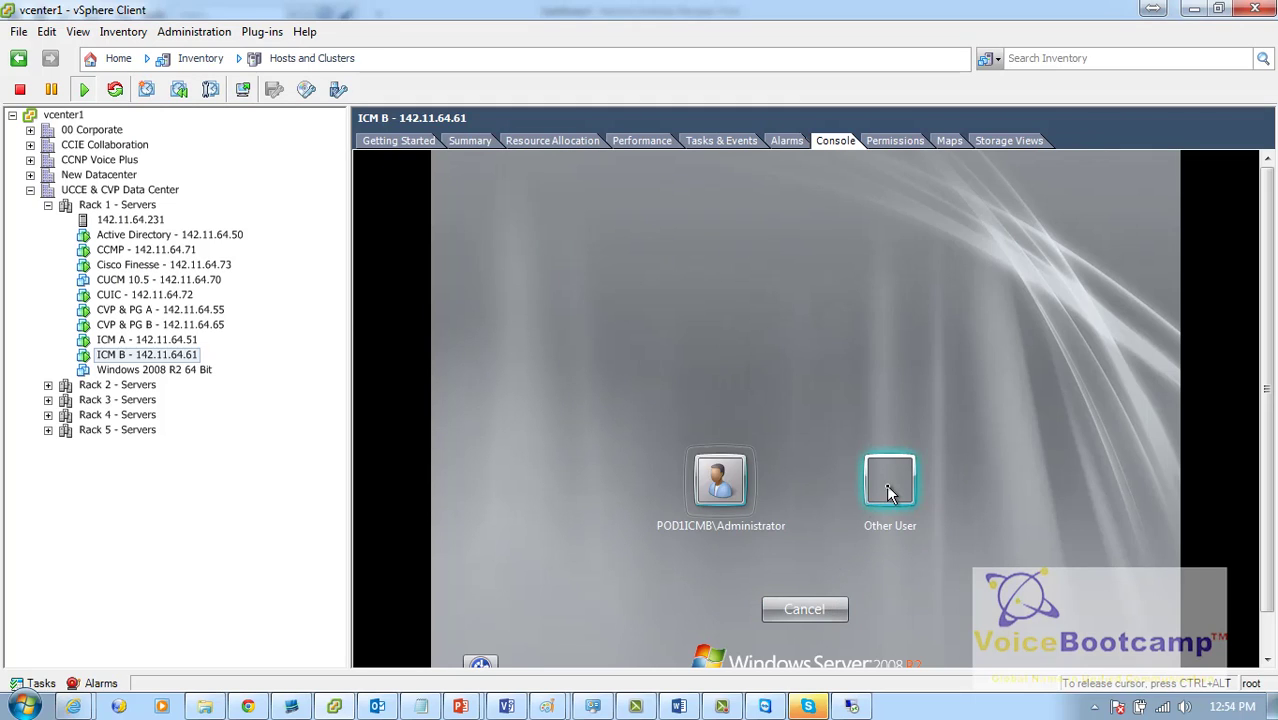
pyautogui.click(886, 484)
pyautogui.write('pod1')
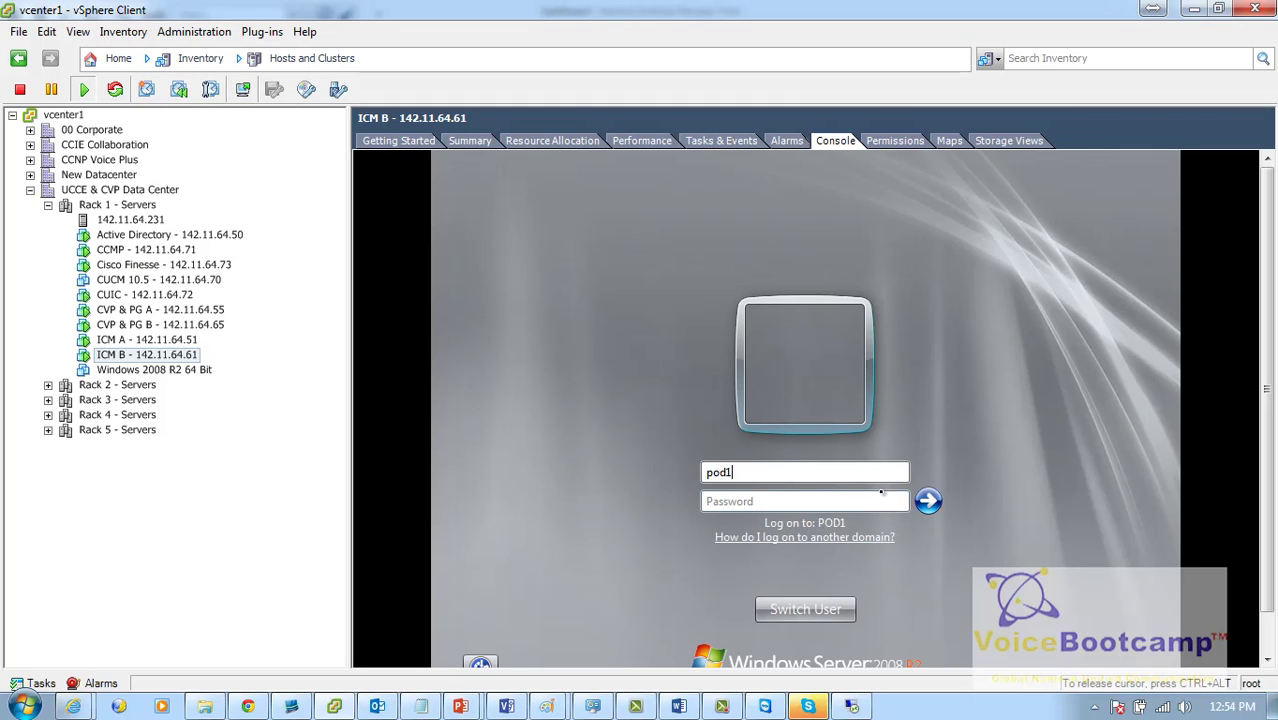
pyautogui.write('\\administrato')
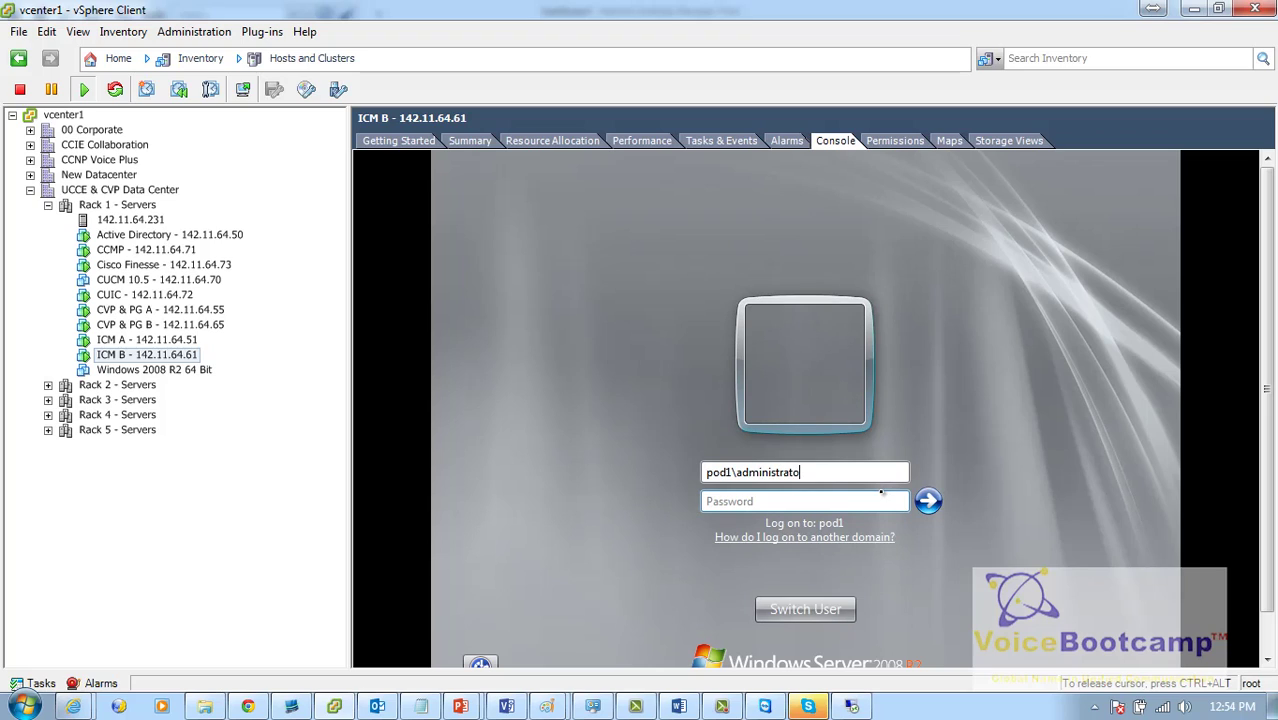
pyautogui.write('*************')
pyautogui.press('Return')
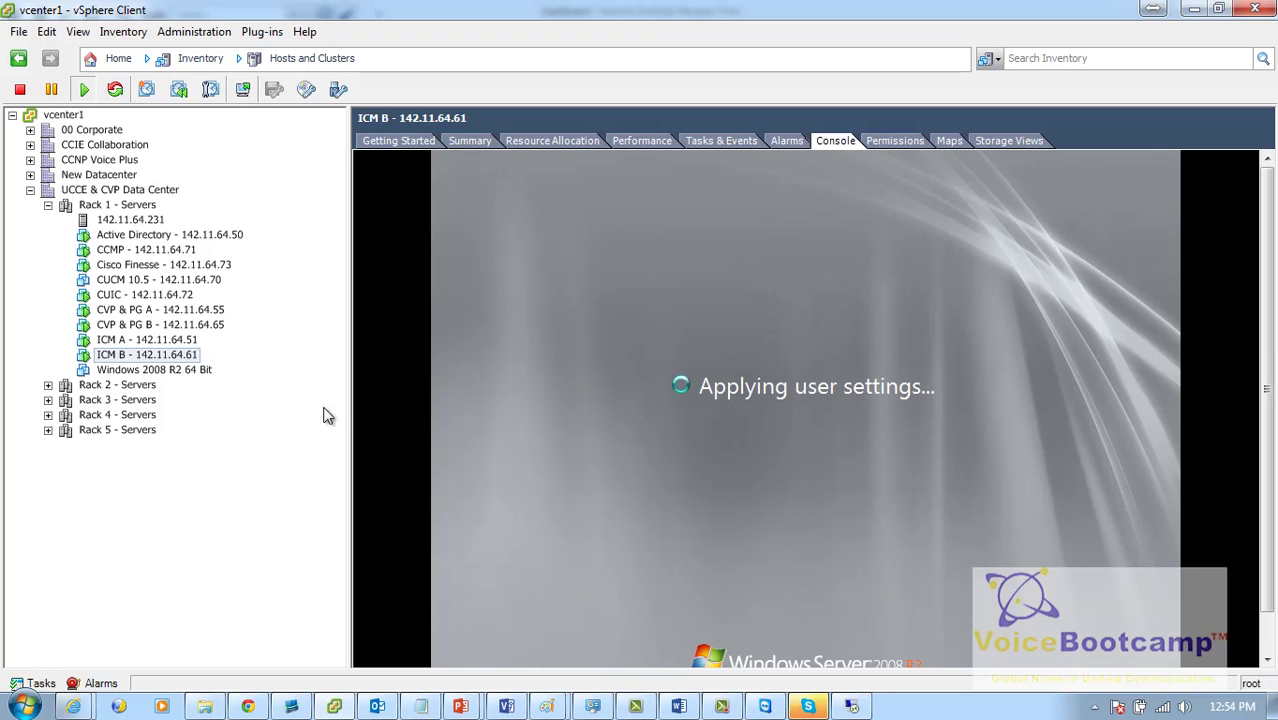
pyautogui.click(145, 340)
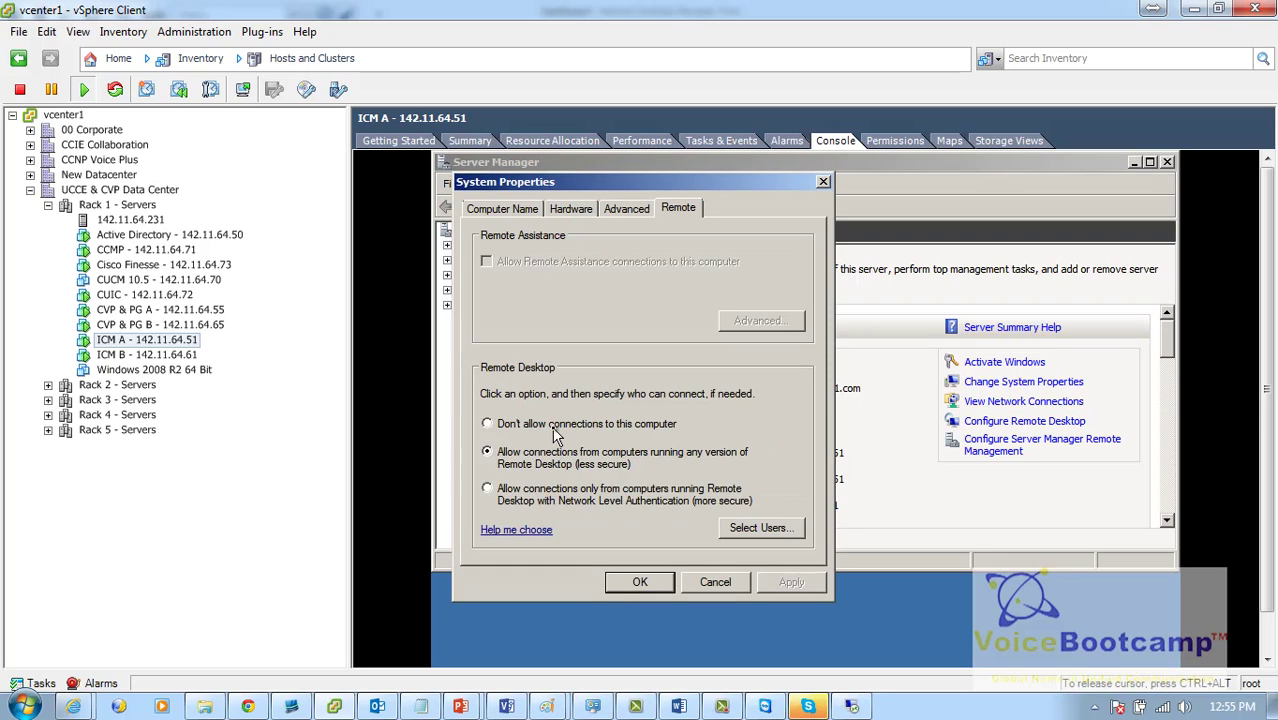
# Step: Allow Remote Desktop connections from any version on ICM A, accepting the firewall notice, and apply
pyautogui.click(555, 428)
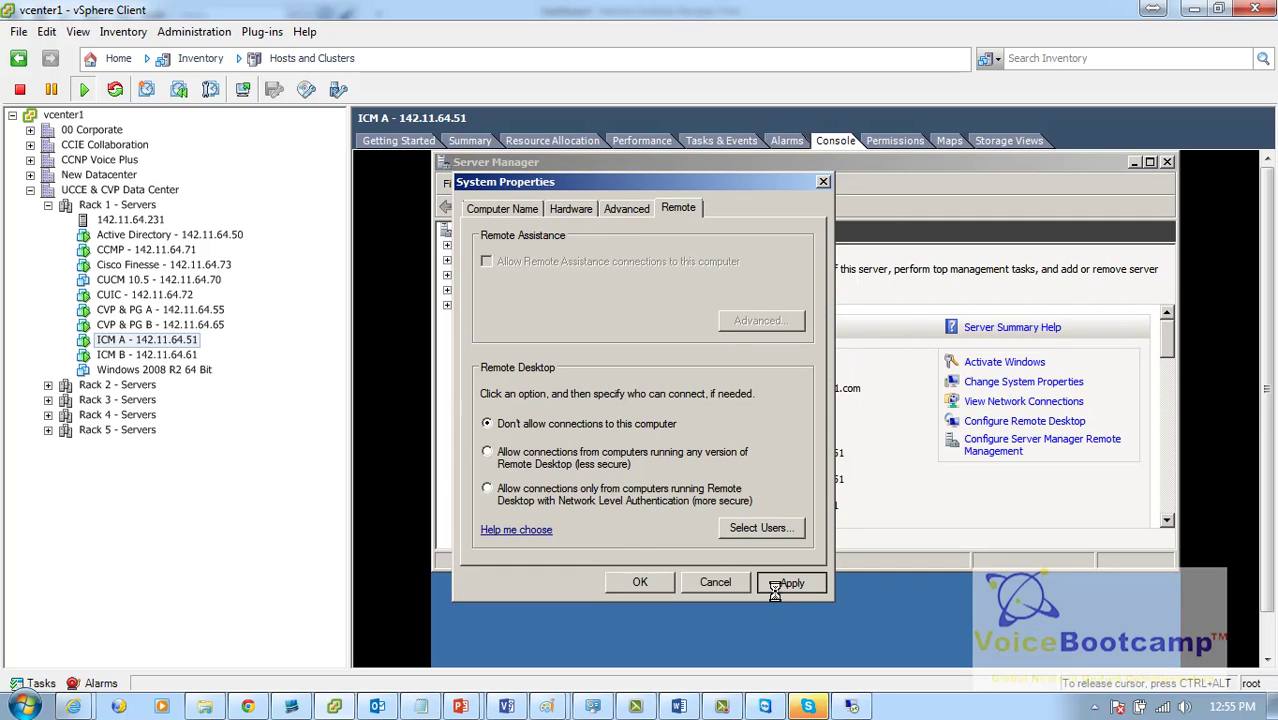
pyautogui.click(605, 460)
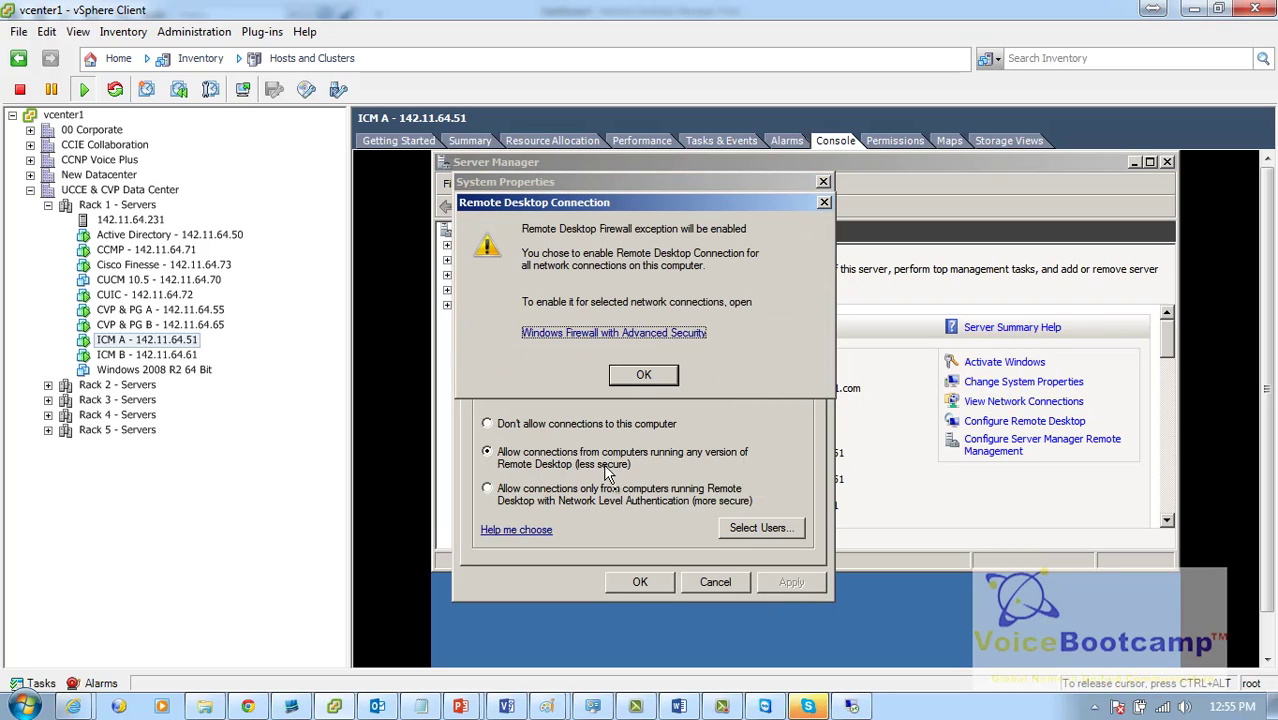
pyautogui.click(645, 380)
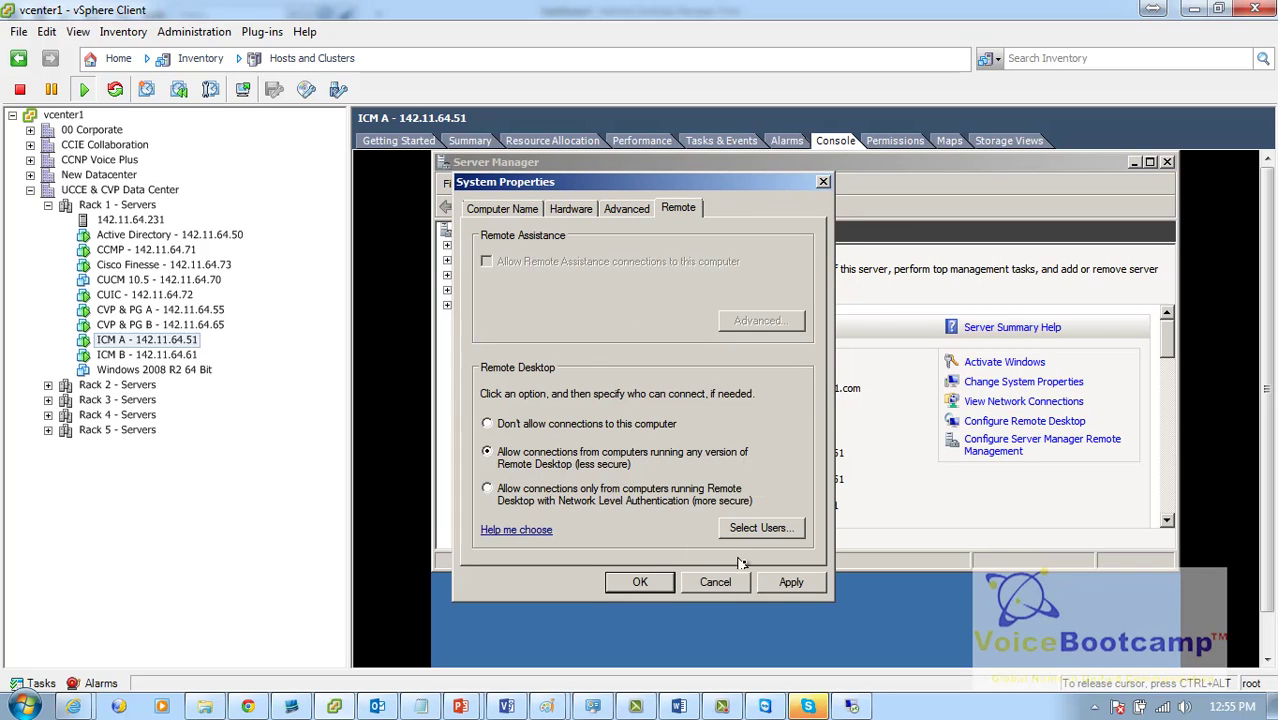
pyautogui.click(640, 584)
pyautogui.click(632, 584)
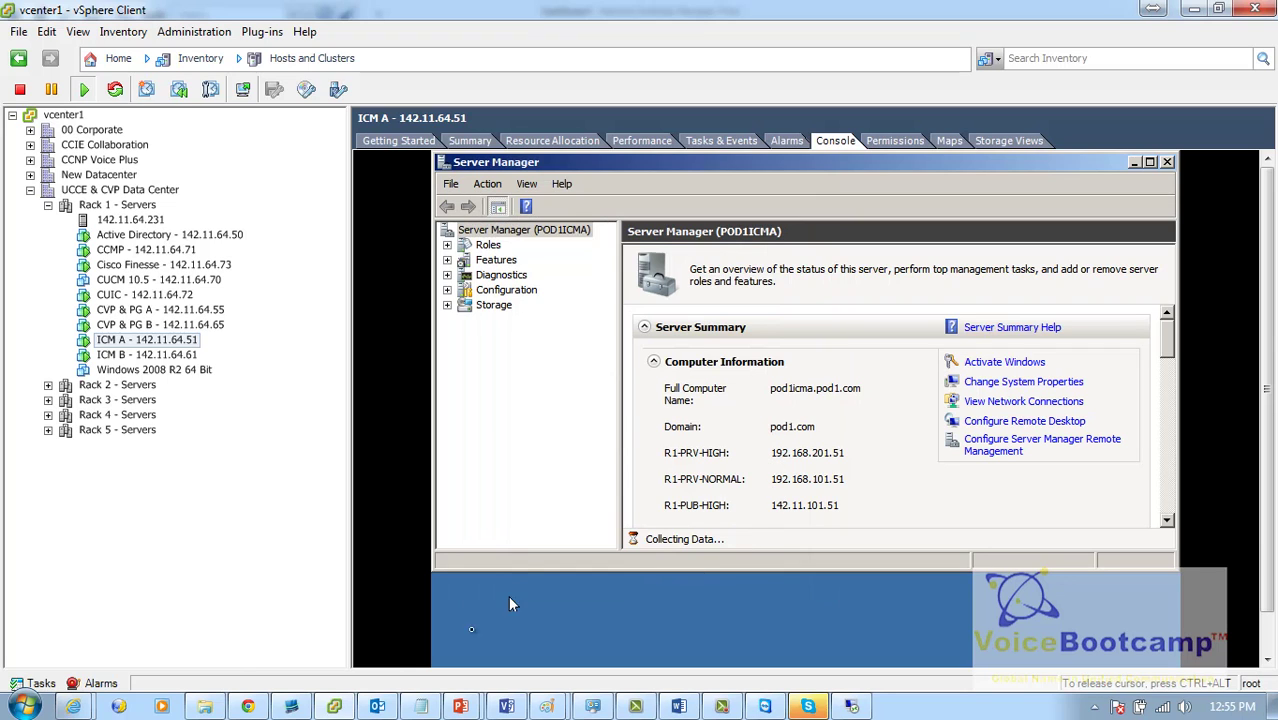
pyautogui.hotkey('ctrl', 'alt')
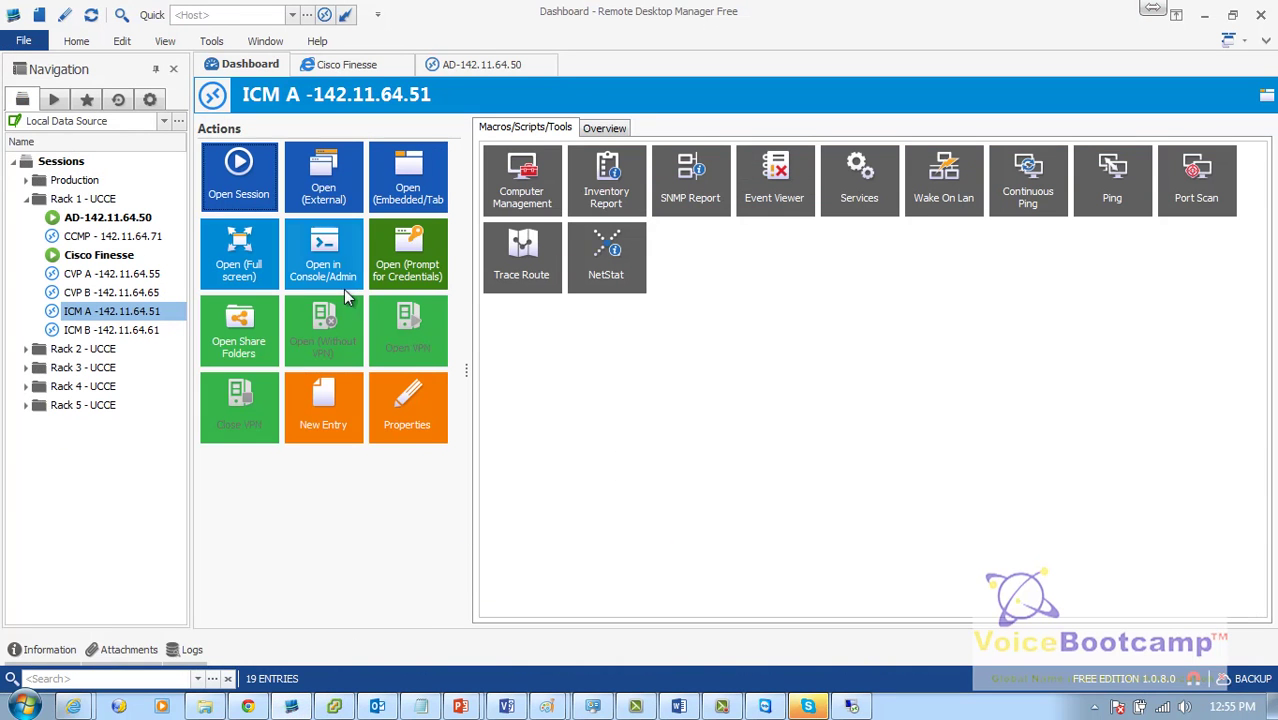
# Step: Open a tabbed session to ICM A and sign in with pod1 domain administrator credentials
pyautogui.click(398, 180)
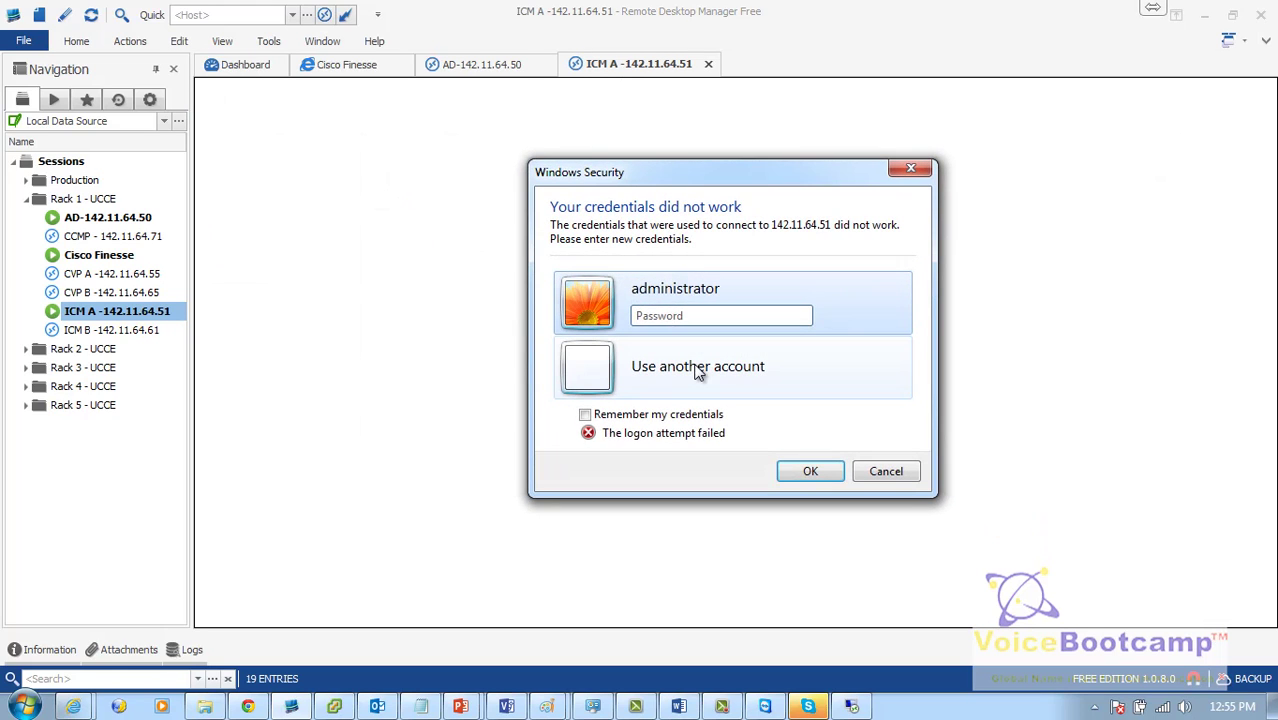
pyautogui.click(698, 376)
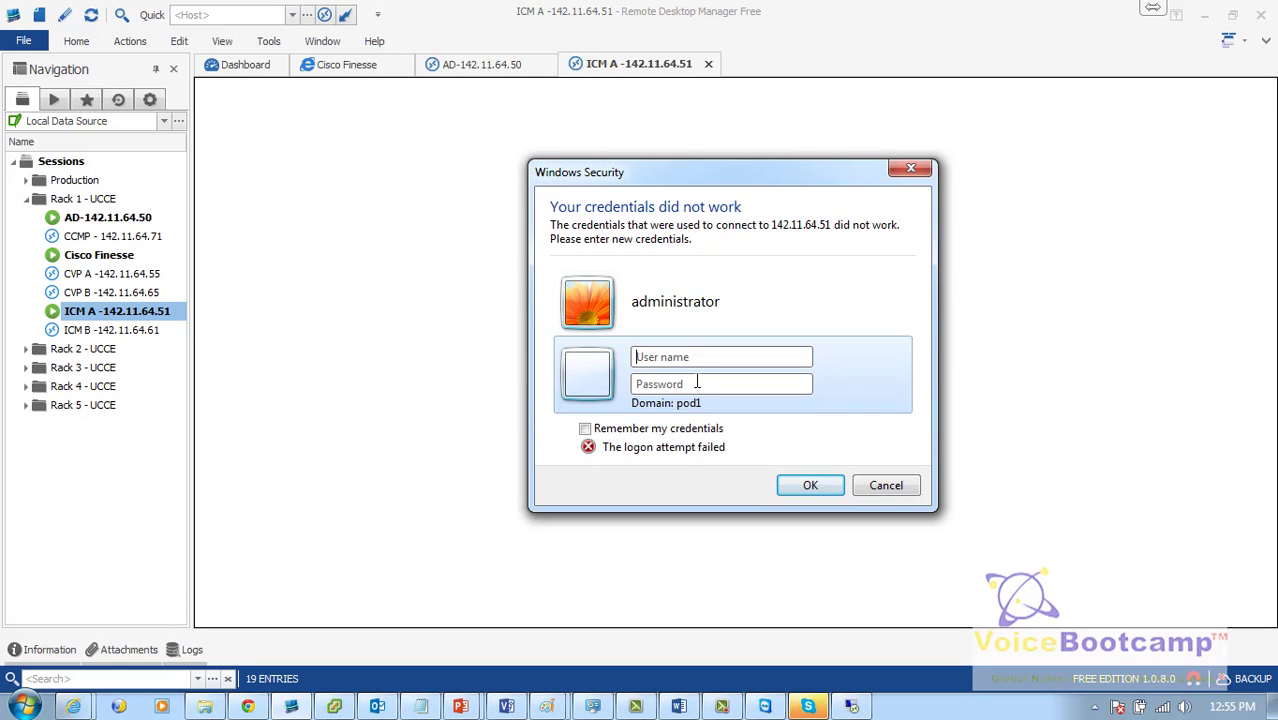
pyautogui.write('p***')
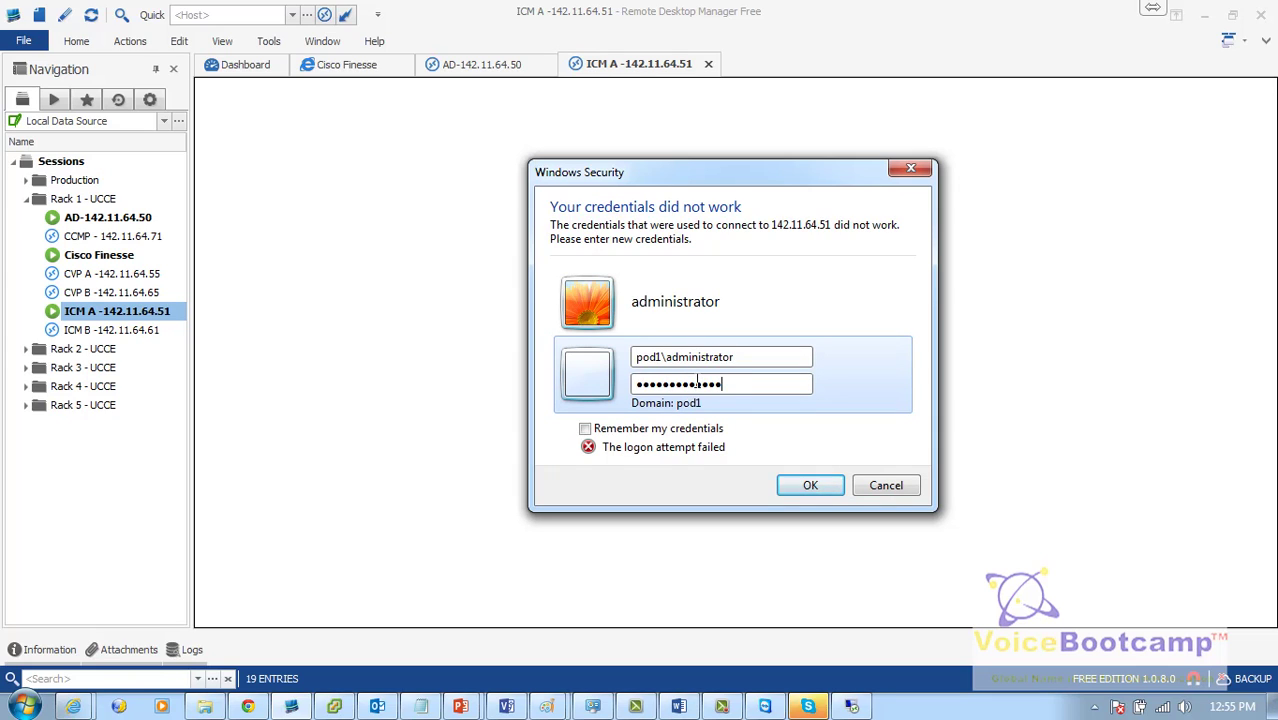
pyautogui.press('Return')
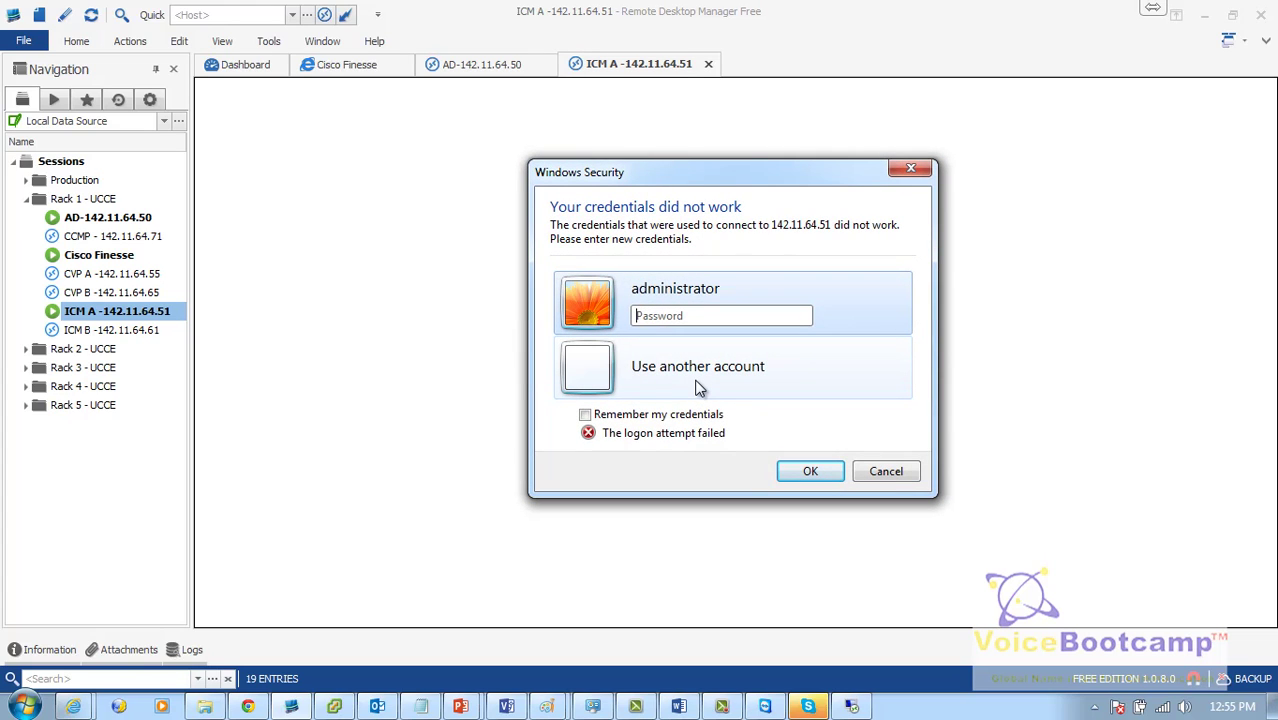
# Step: Re-enter the domain credentials, then cancel the failed login and close the session
pyautogui.click(698, 370)
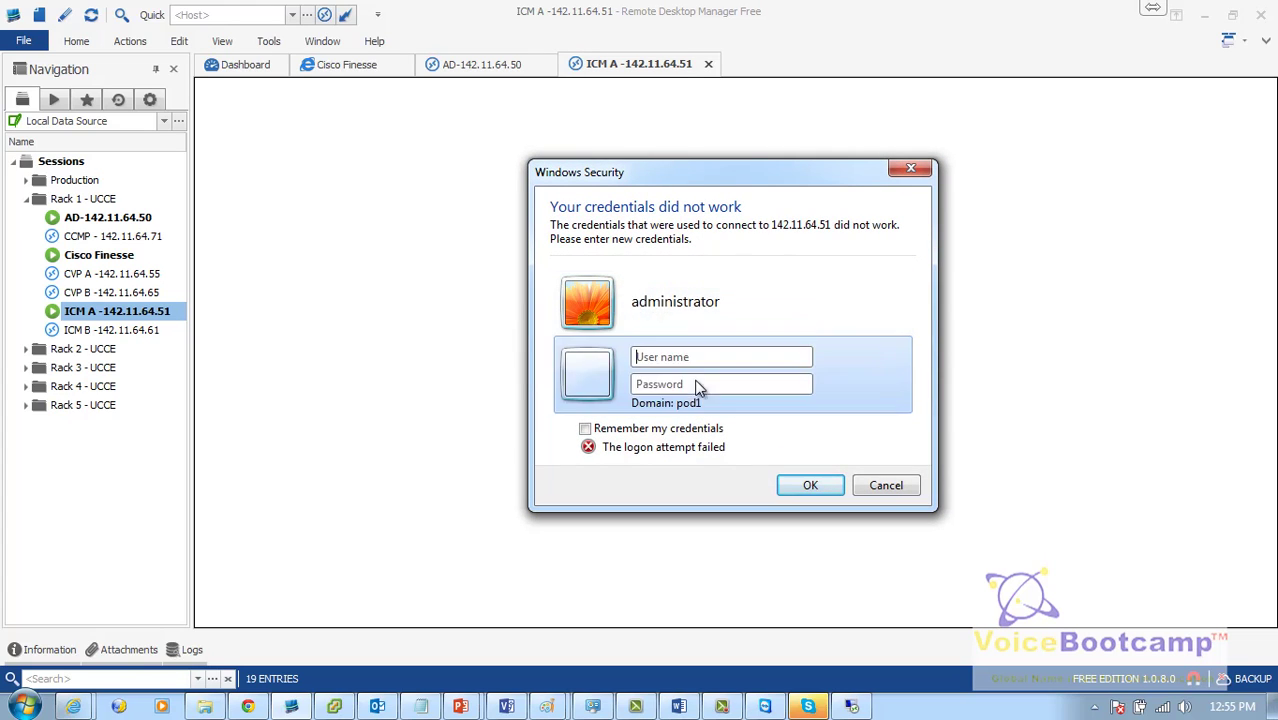
pyautogui.write('pod1\\administrator')
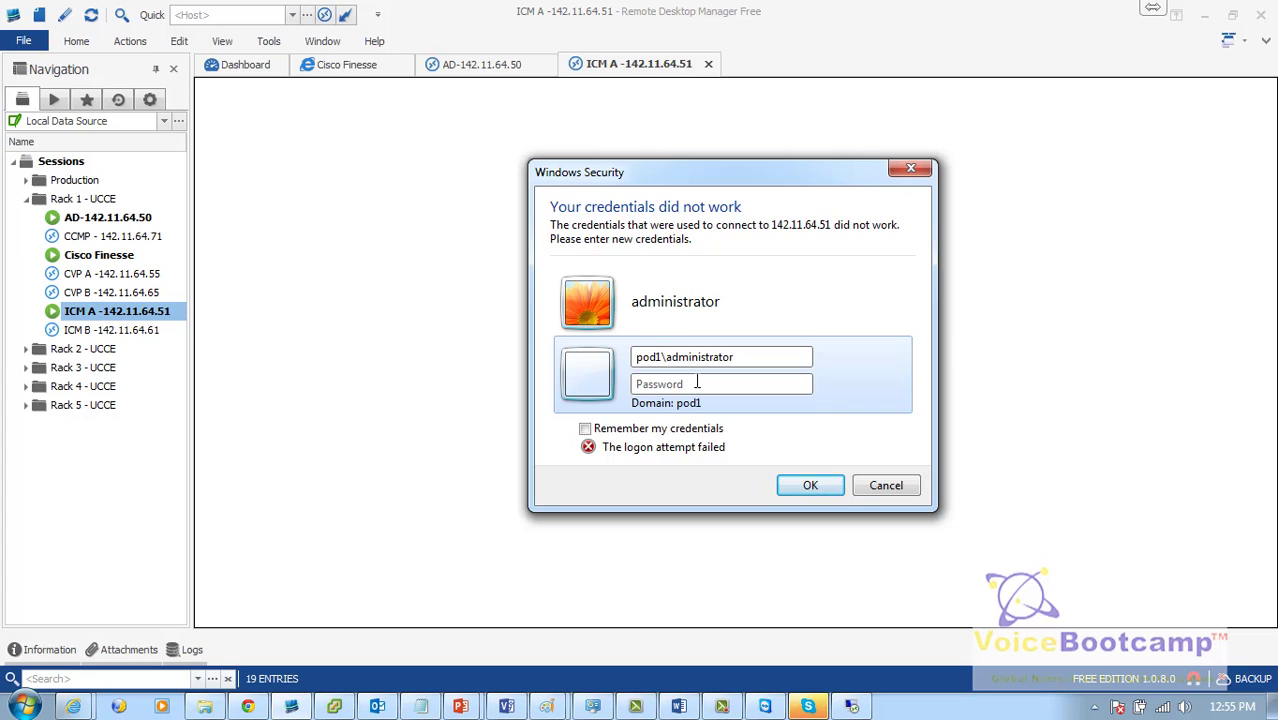
pyautogui.write('Cisco123!')
pyautogui.press('Return')
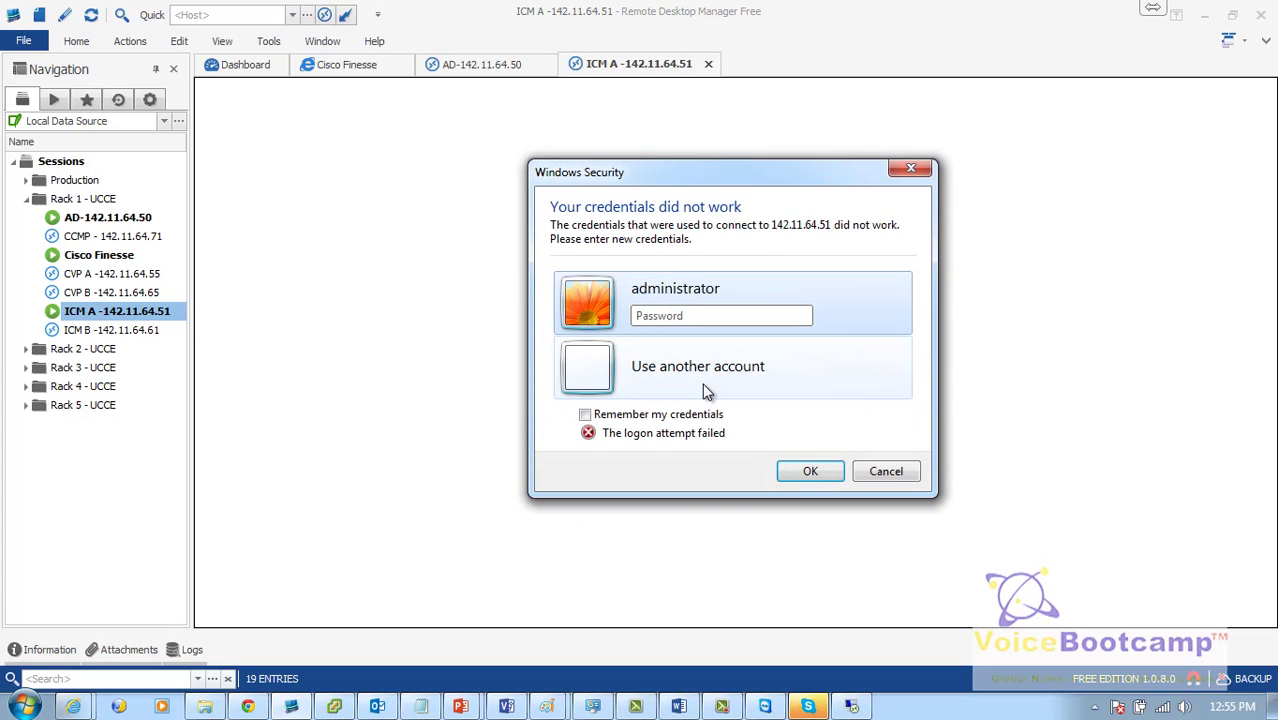
pyautogui.click(878, 471)
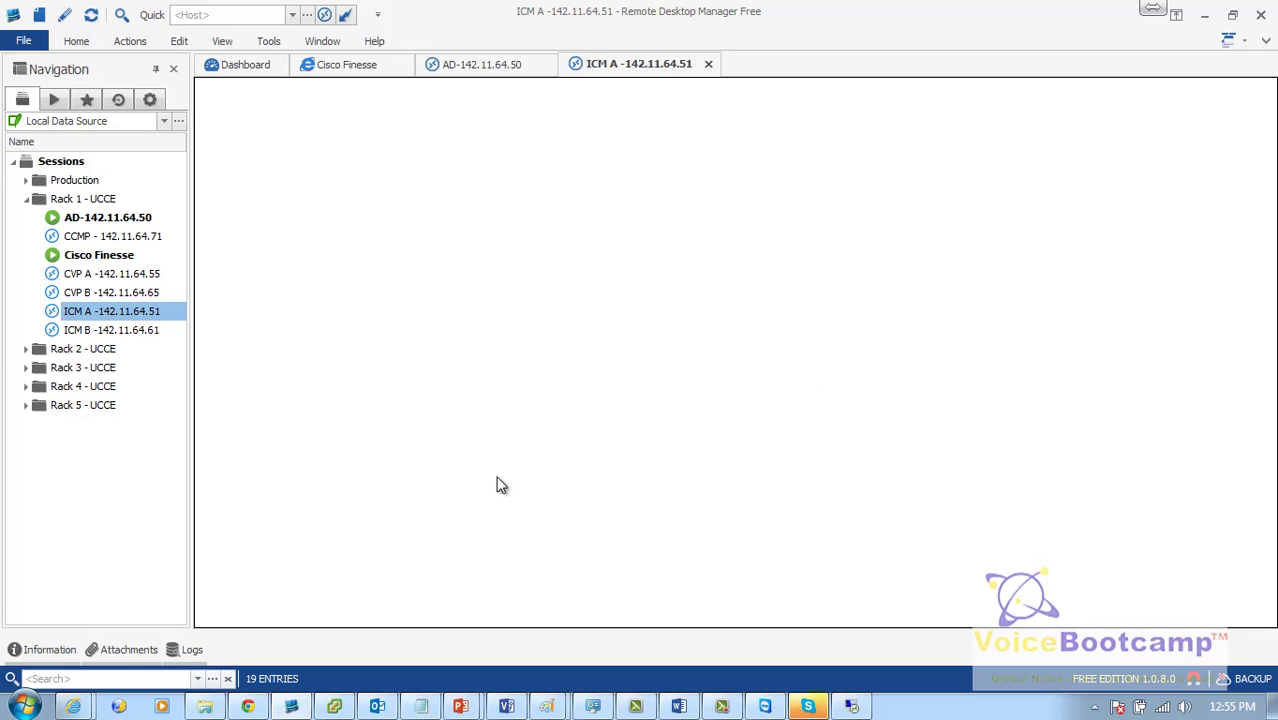
pyautogui.click(38, 710)
# Step: Run mstsc /admin and connect to 142.11.64.51
pyautogui.write('ms')
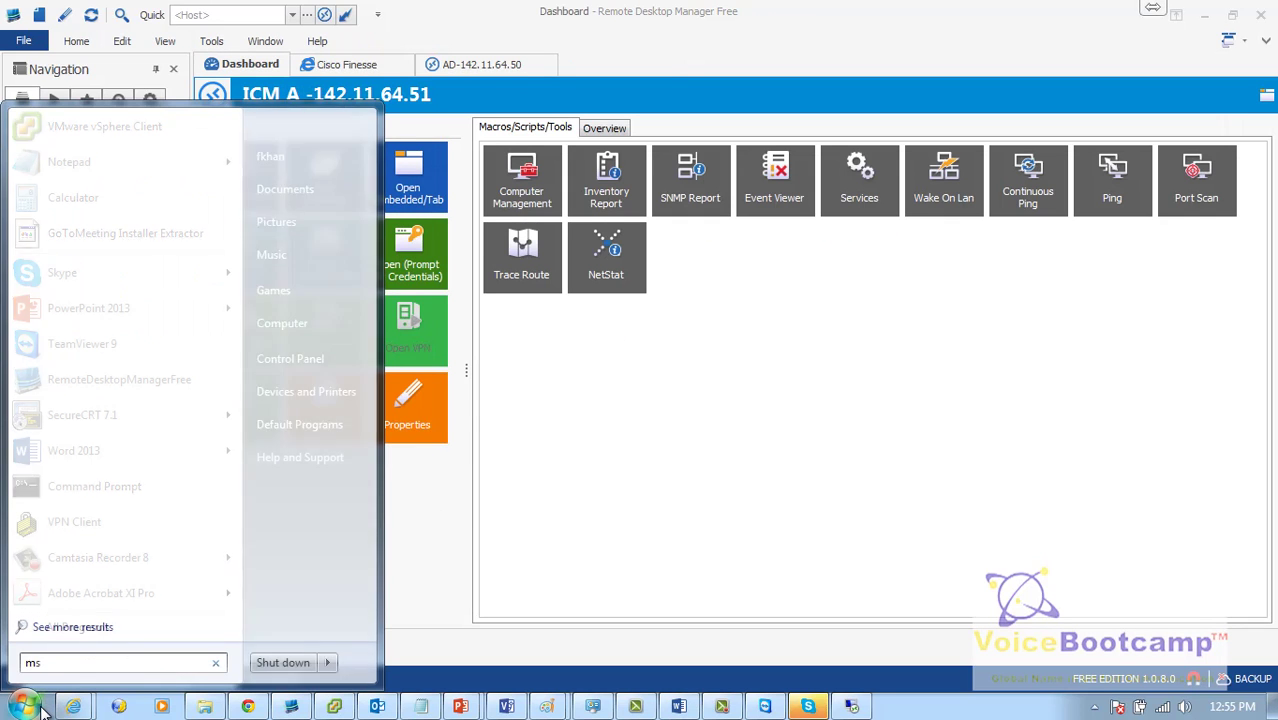
pyautogui.write('tsc /admin')
pyautogui.press('Return')
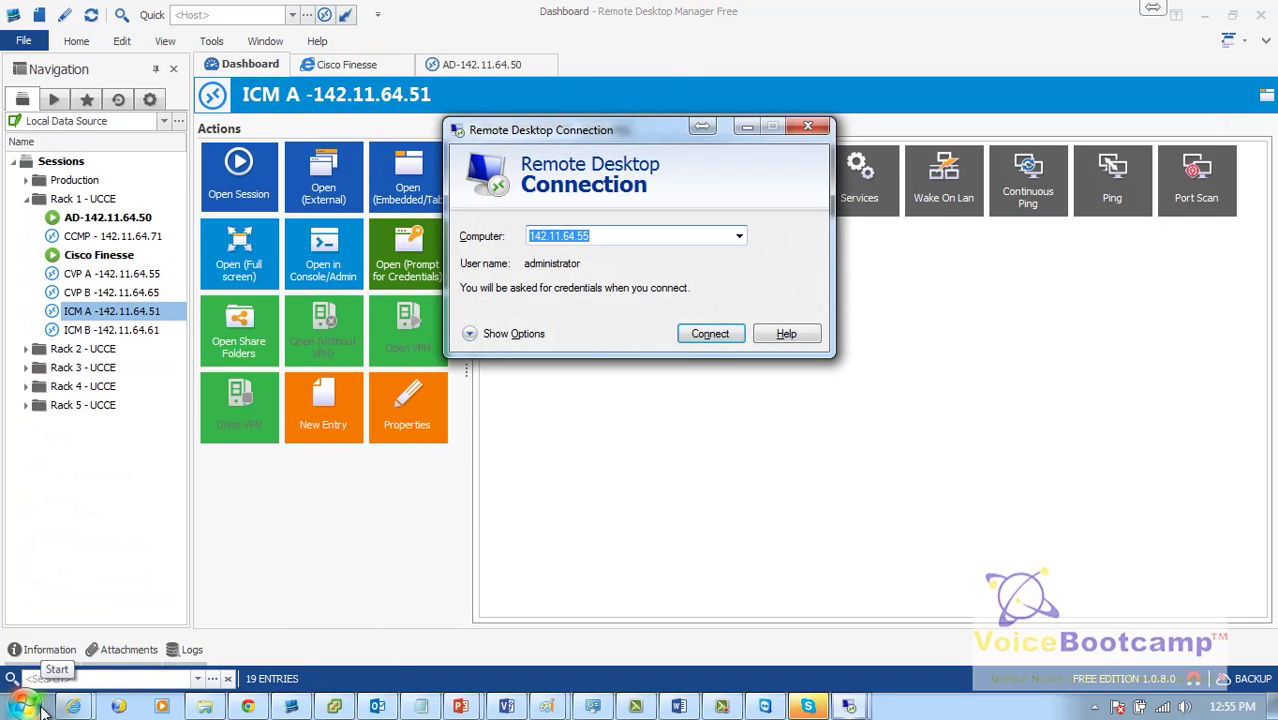
pyautogui.write('142.11.64.51')
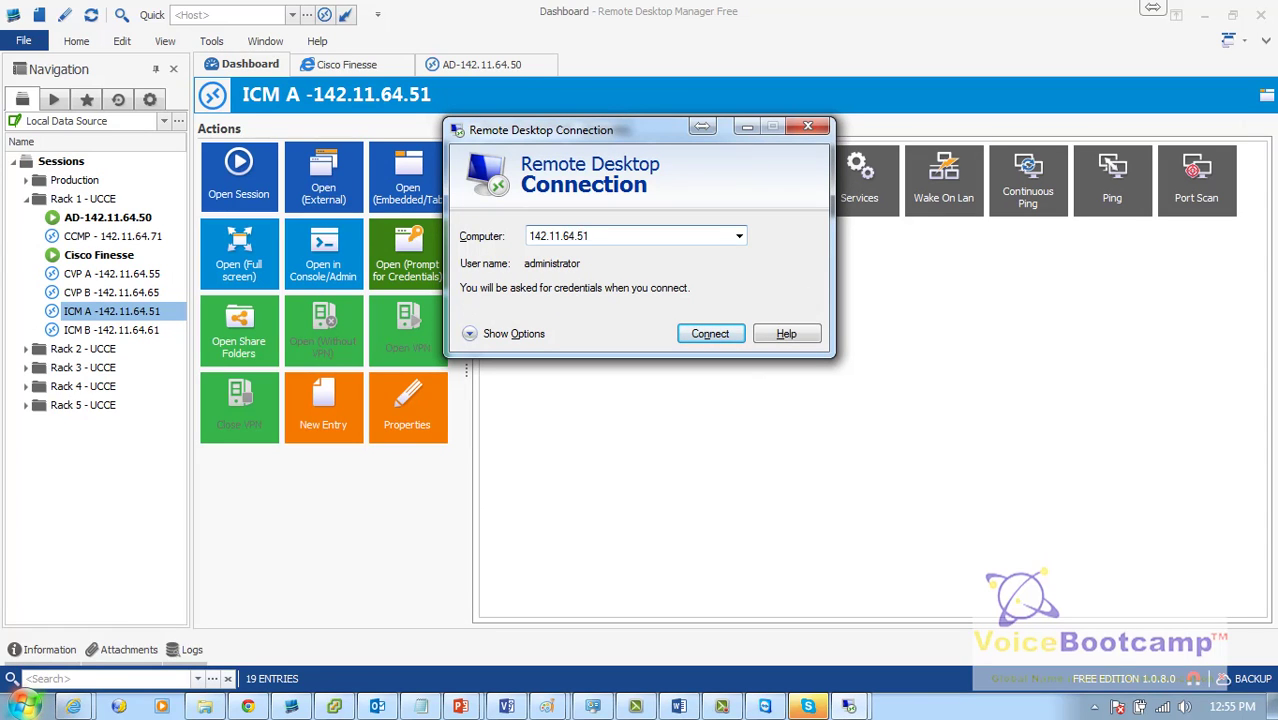
pyautogui.press('Return')
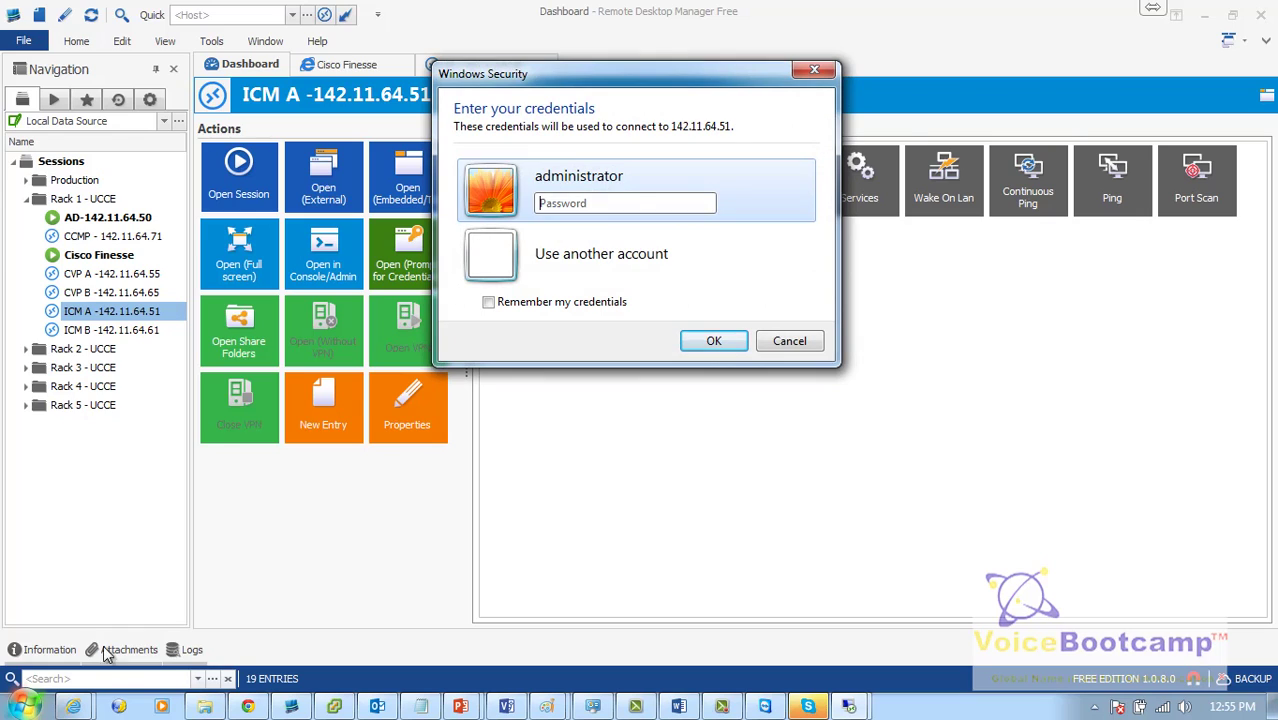
# Step: Sign in as pod1\administrator, then return to the AD-142.11.64.50 session
pyautogui.click(731, 249)
pyautogui.write('pod1')
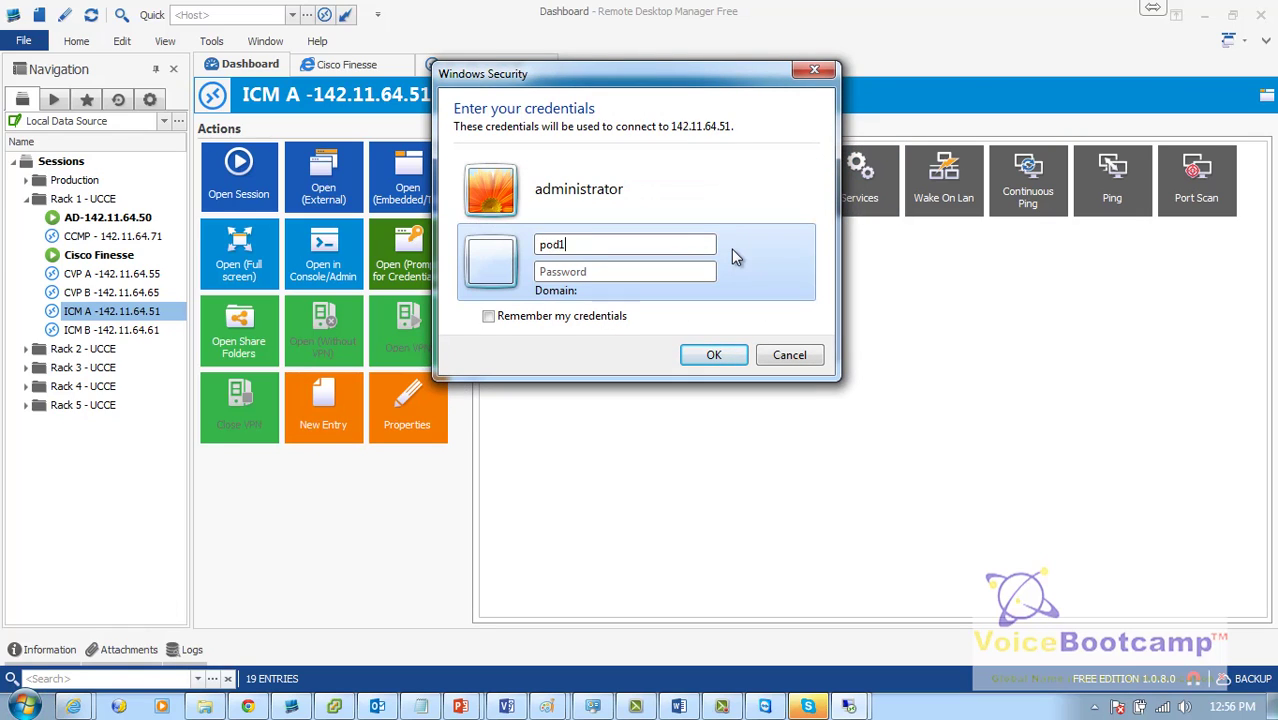
pyautogui.write('\\administrator')
pyautogui.press('Tab')
pyautogui.write('*************')
pyautogui.press('Return')
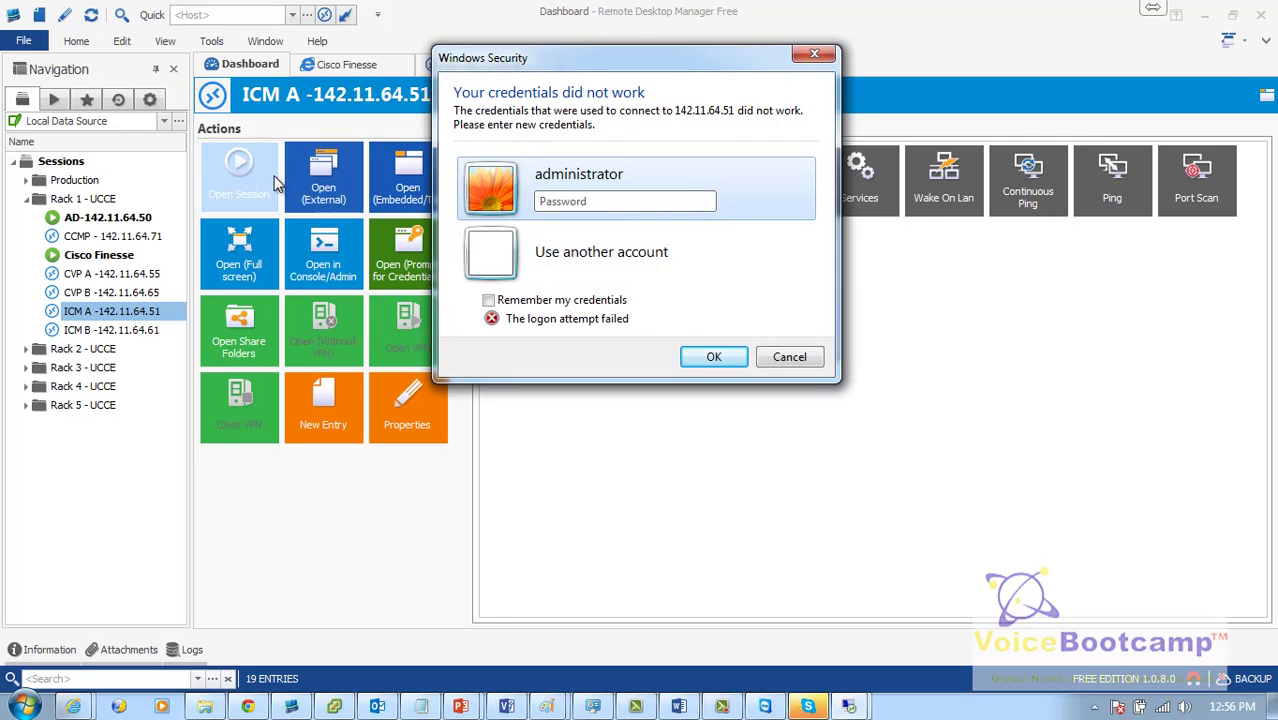
pyautogui.doubleClick(167, 221)
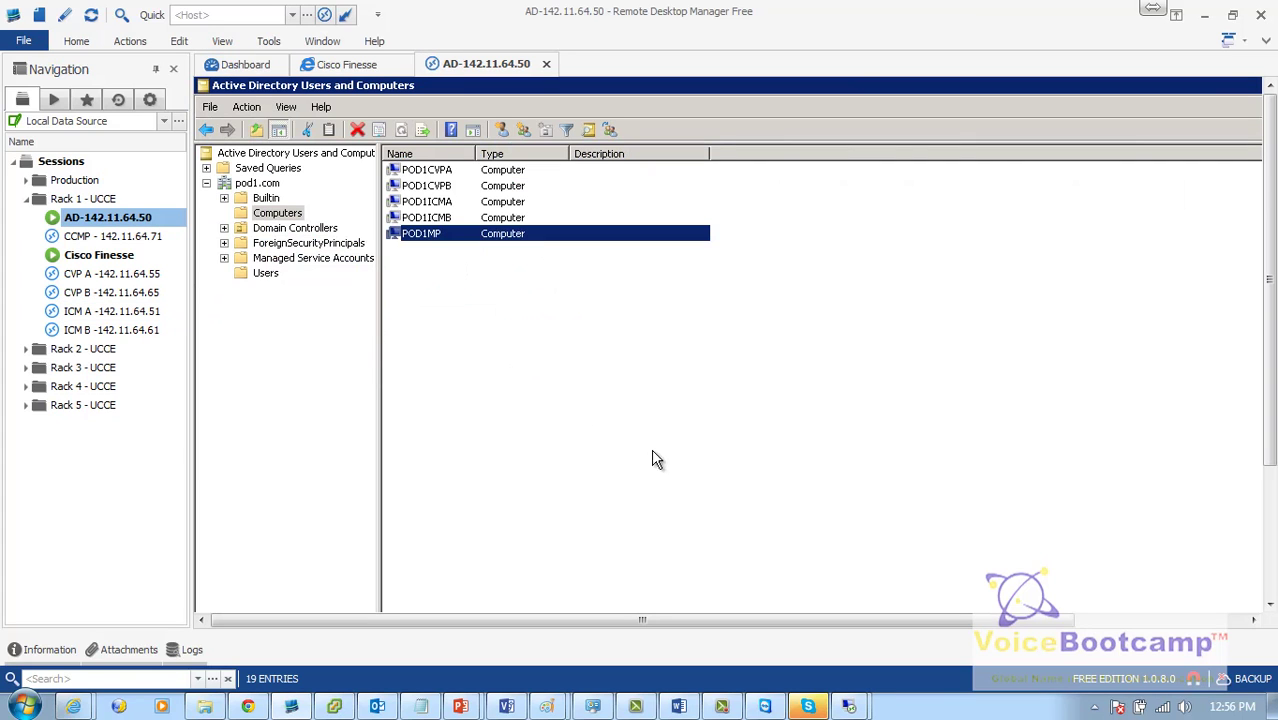
# Step: Launch Group Policy Management from the AD server's Administrative Tools in the Start menu
pyautogui.click(1266, 550)
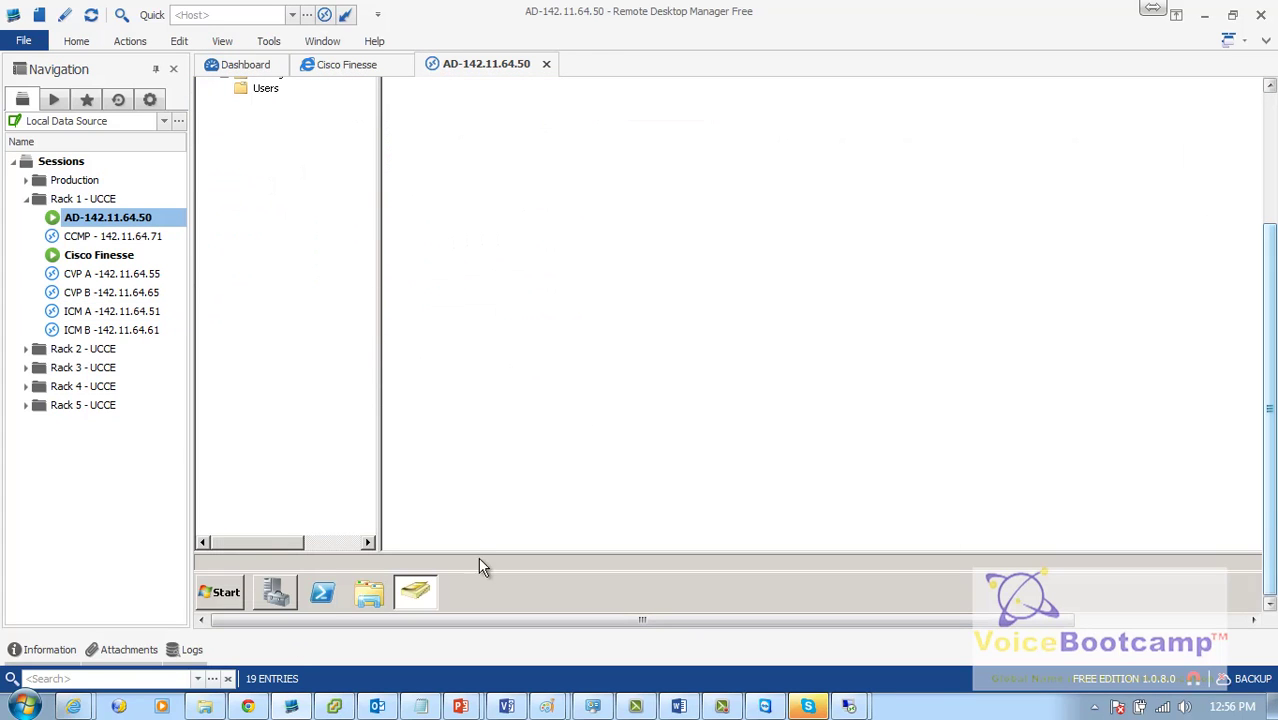
pyautogui.click(226, 594)
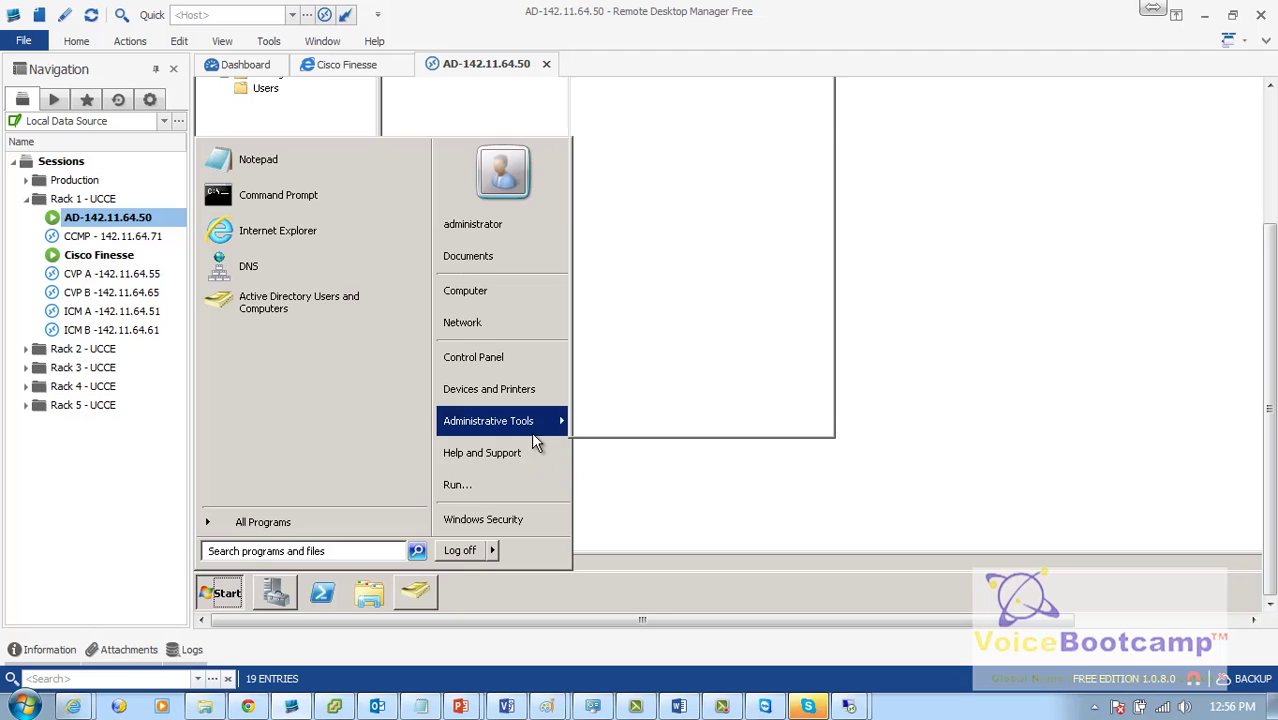
pyautogui.moveTo(531, 428)
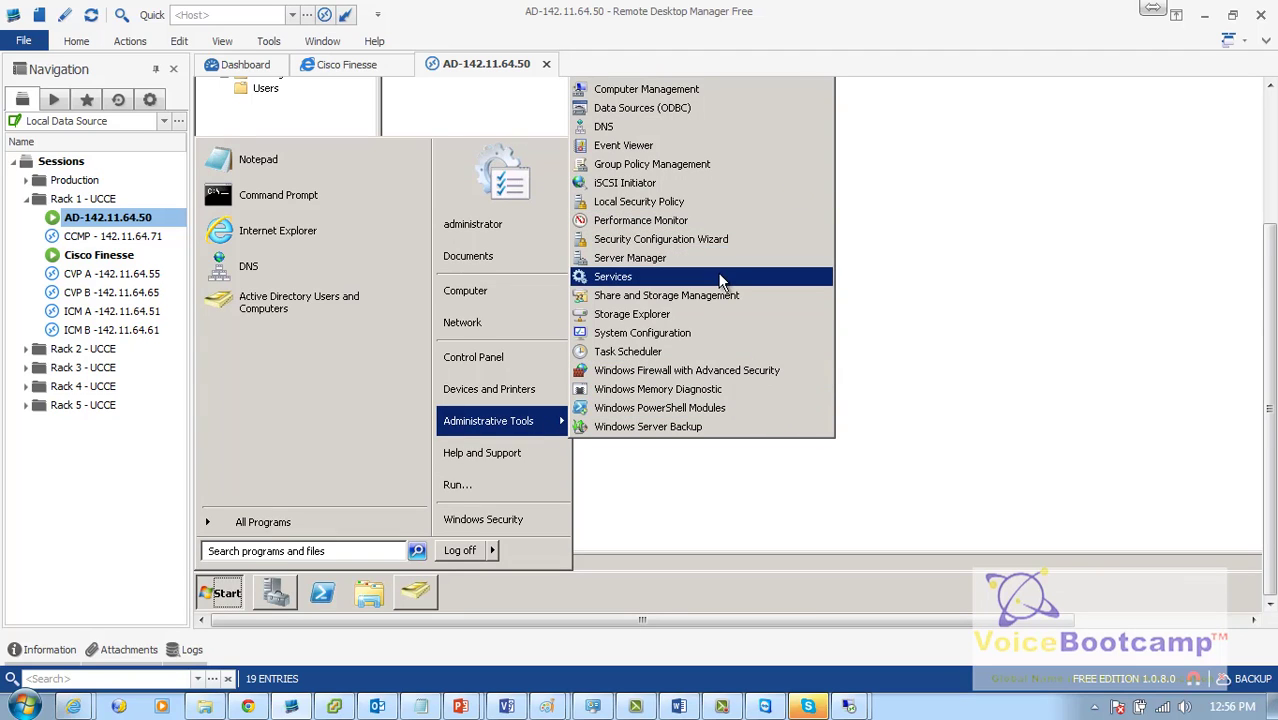
pyautogui.scroll(2, 1268, 277)
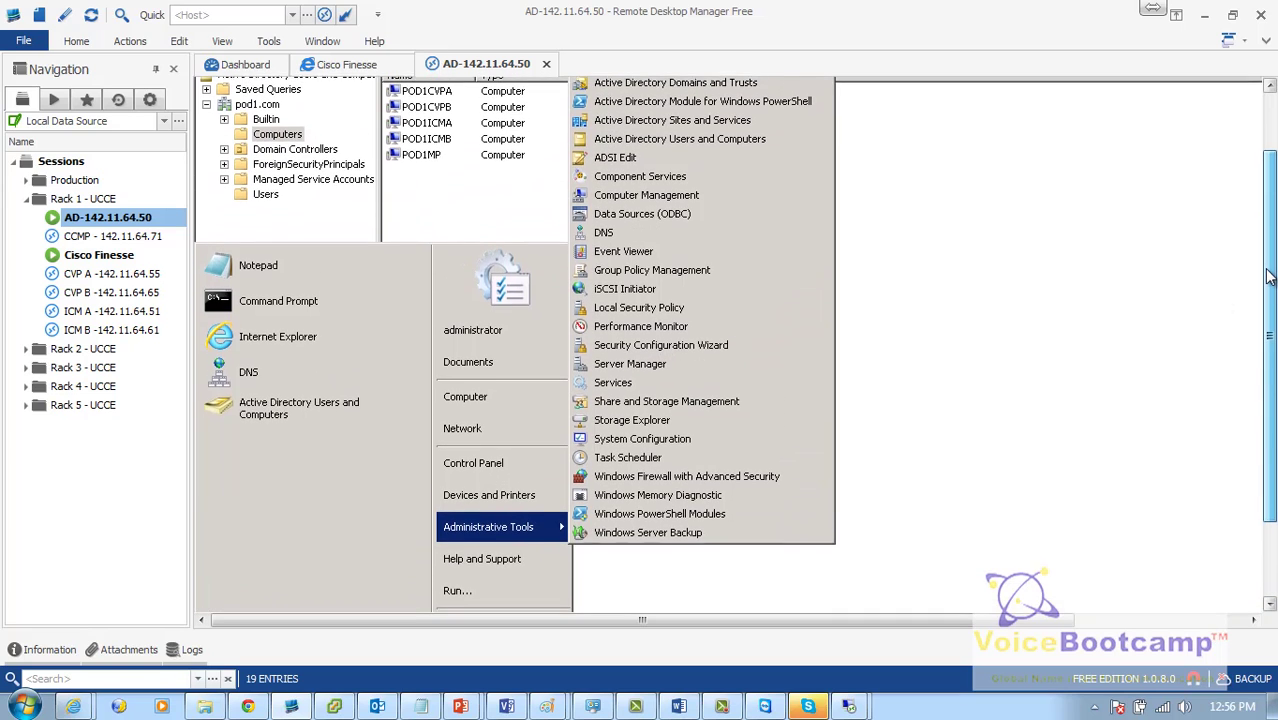
pyautogui.scroll(1, 1268, 277)
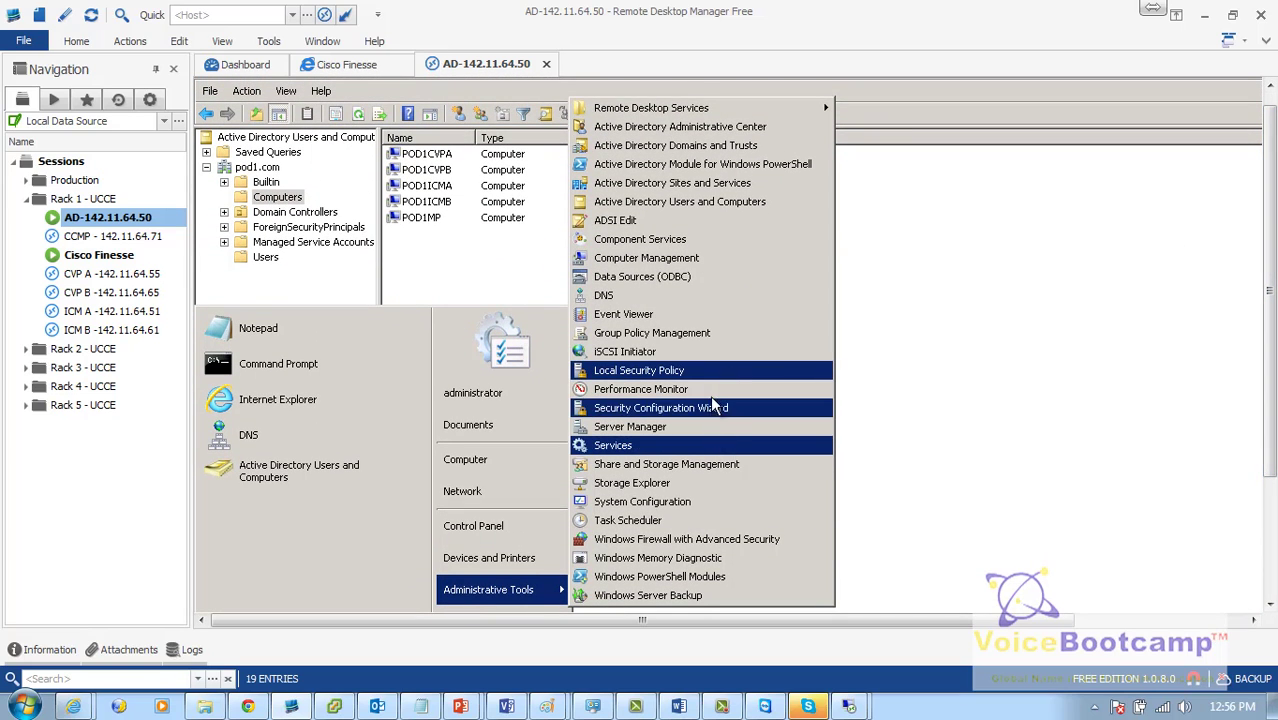
pyautogui.click(697, 336)
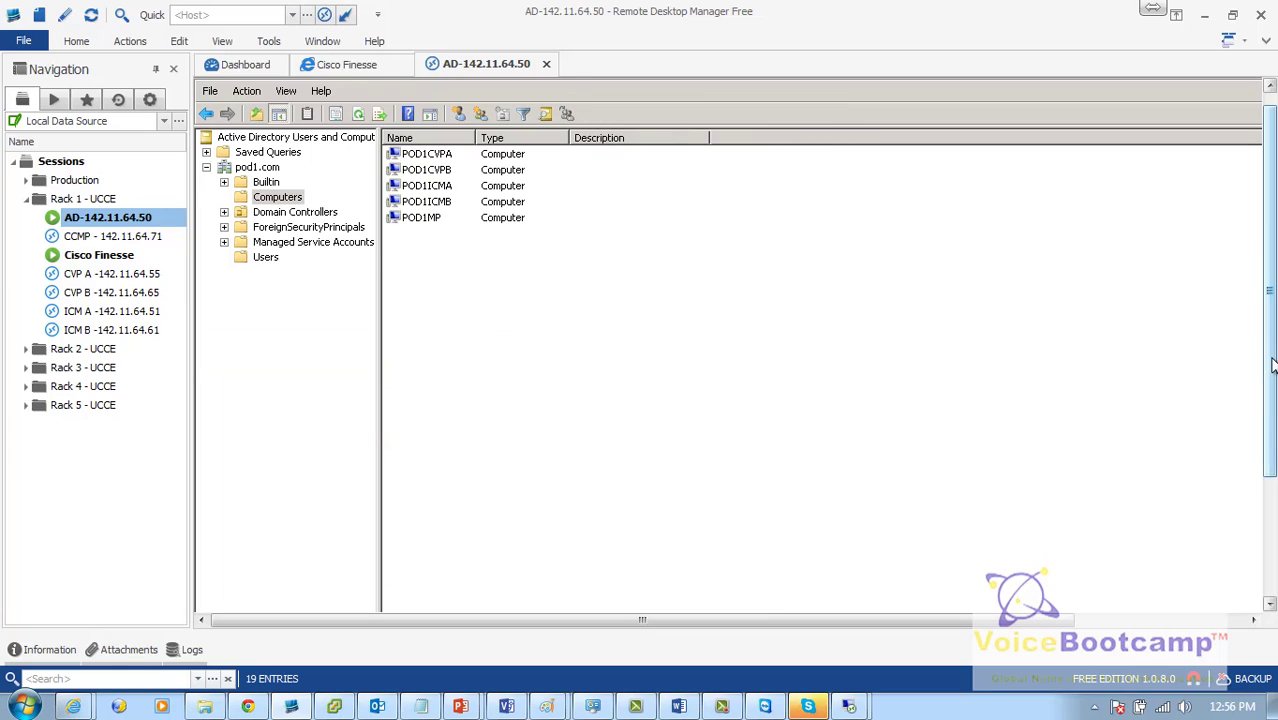
pyautogui.scroll(1, 1265, 300)
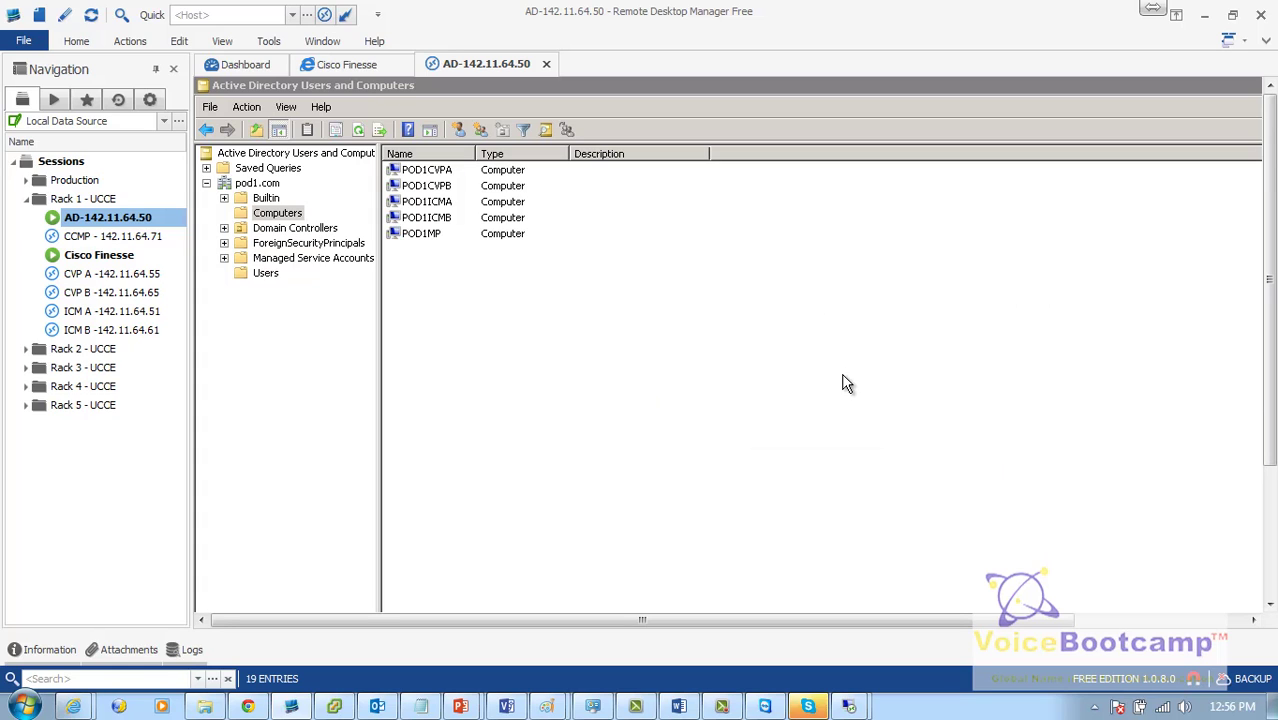
# Step: Maximize Group Policy Management and expand pod1.com to Group Policy Objects > Default Domain Controllers Policy
pyautogui.doubleClick(604, 212)
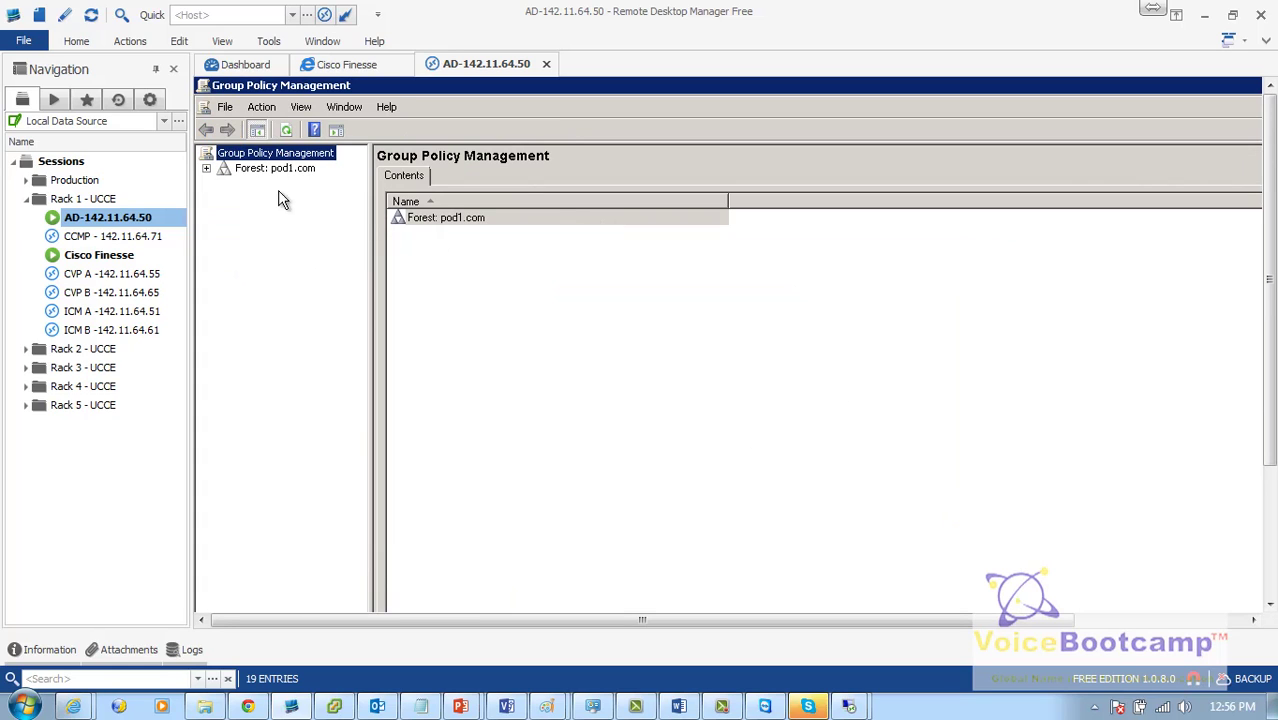
pyautogui.click(278, 168)
pyautogui.doubleClick(275, 184)
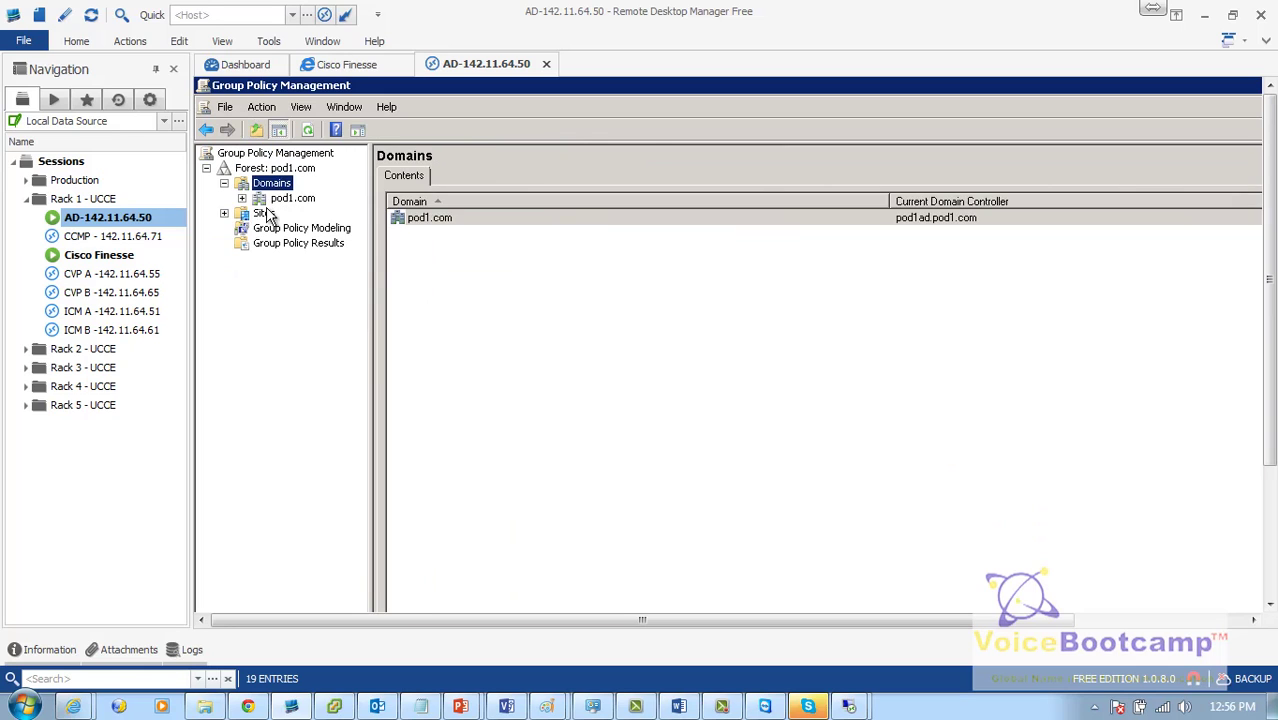
pyautogui.click(265, 213)
pyautogui.click(292, 198)
pyautogui.doubleClick(292, 198)
pyautogui.doubleClick(327, 228)
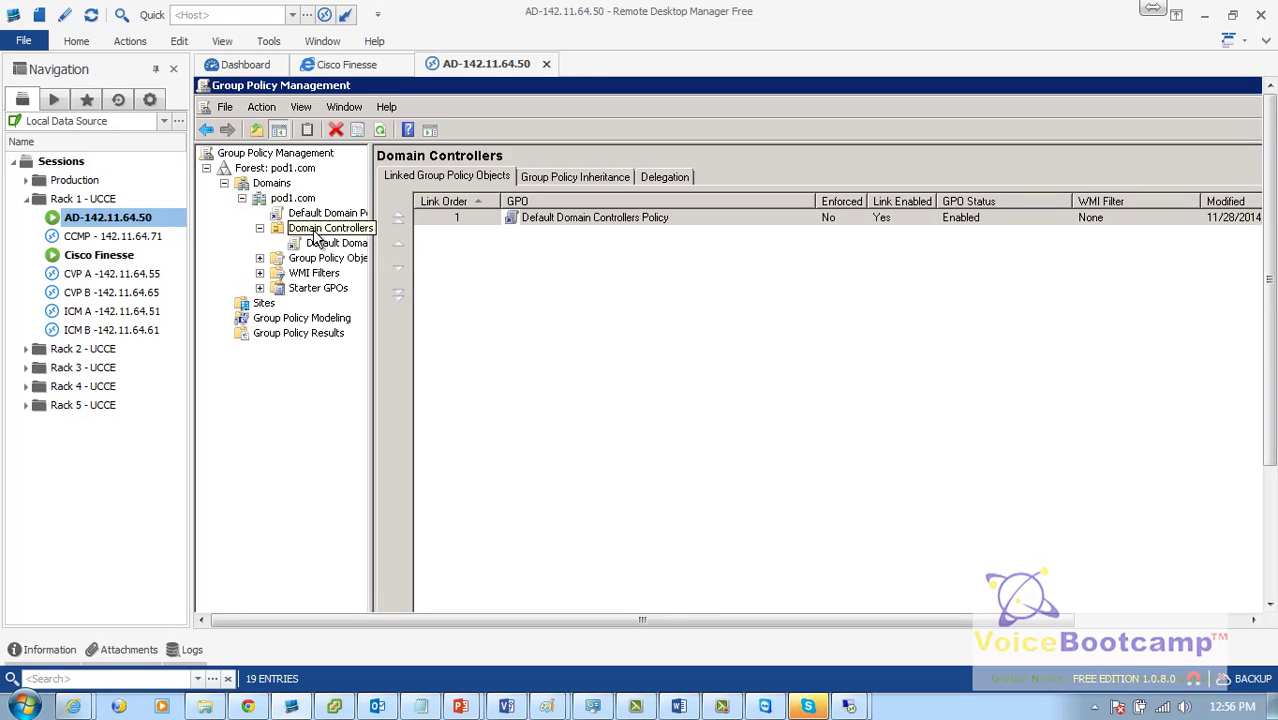
pyautogui.doubleClick(327, 258)
pyautogui.click(324, 282)
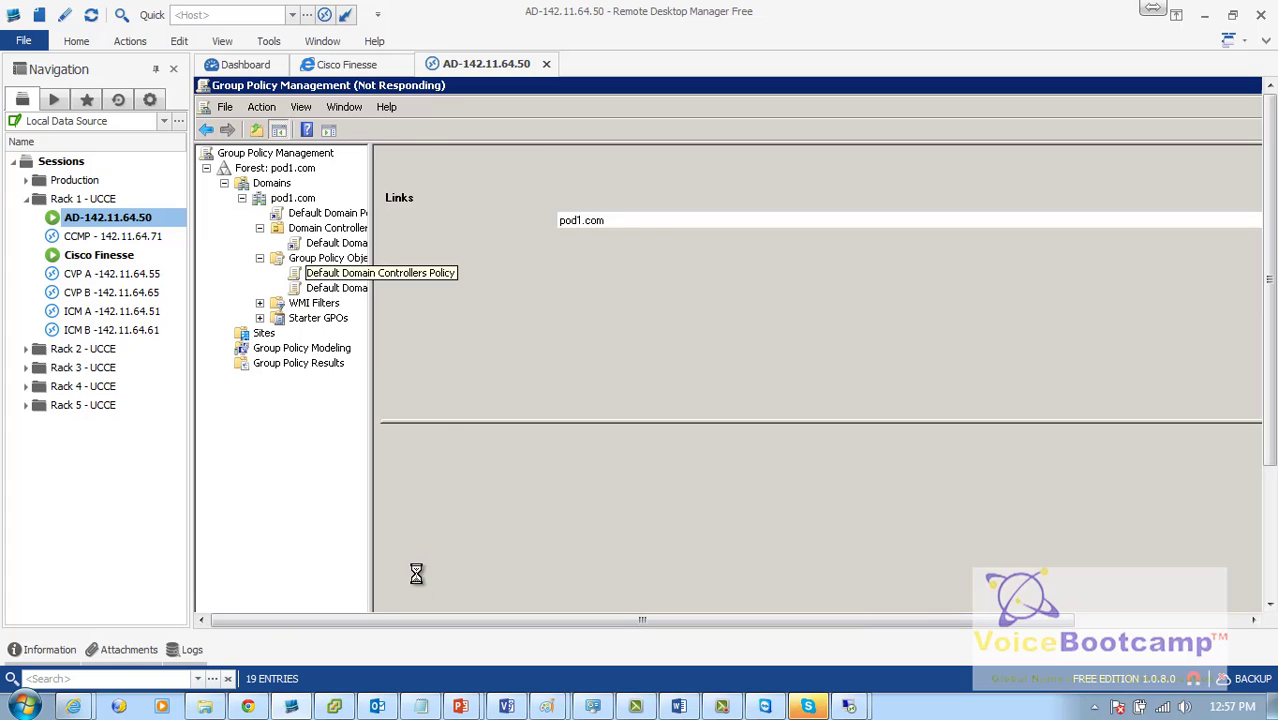
# Step: Open the Default Domain Controllers Policy Settings report, sign in to Skype, and expand Security Settings
pyautogui.click(516, 177)
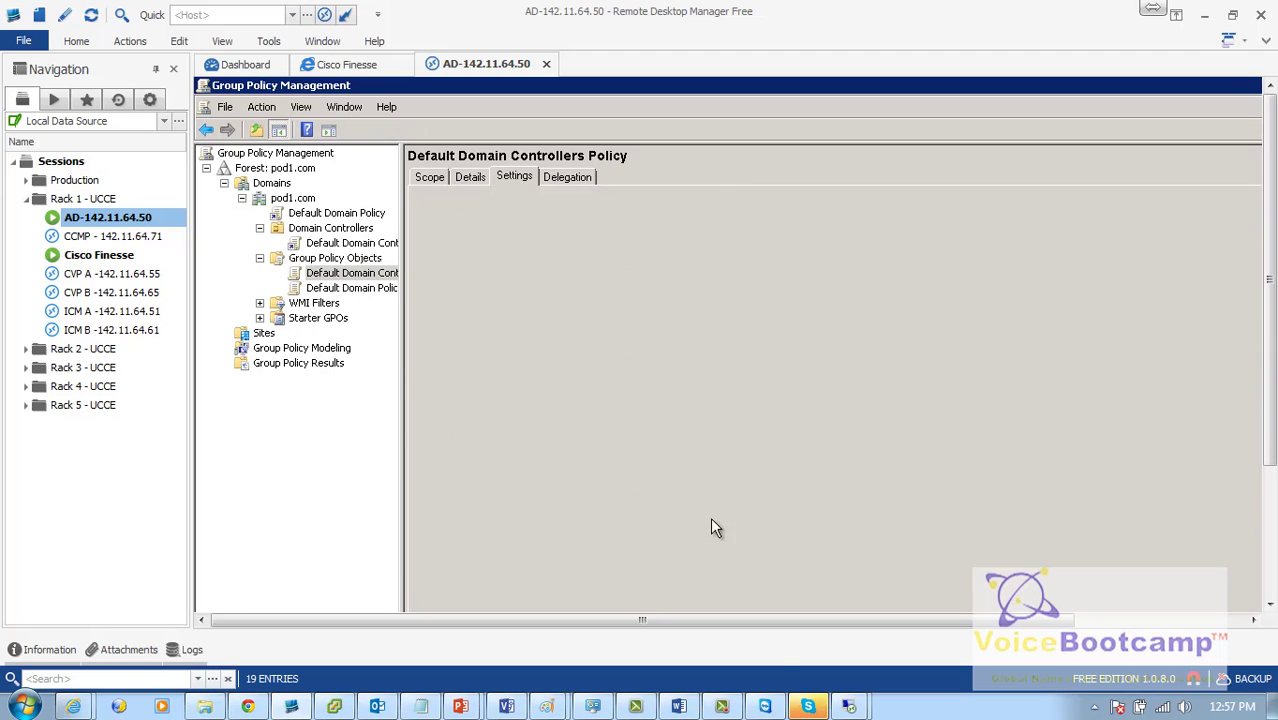
pyautogui.moveTo(811, 707)
pyautogui.click(808, 707)
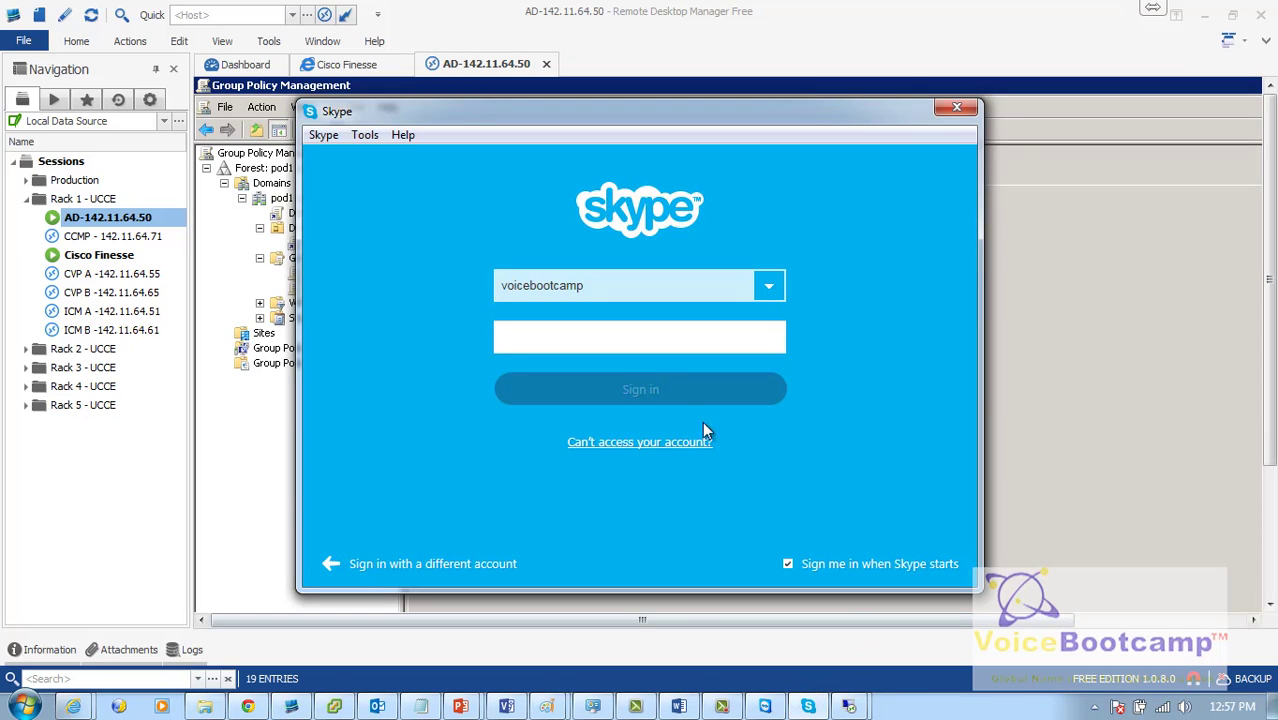
pyautogui.click(631, 341)
pyautogui.write('••')
pyautogui.press('Return')
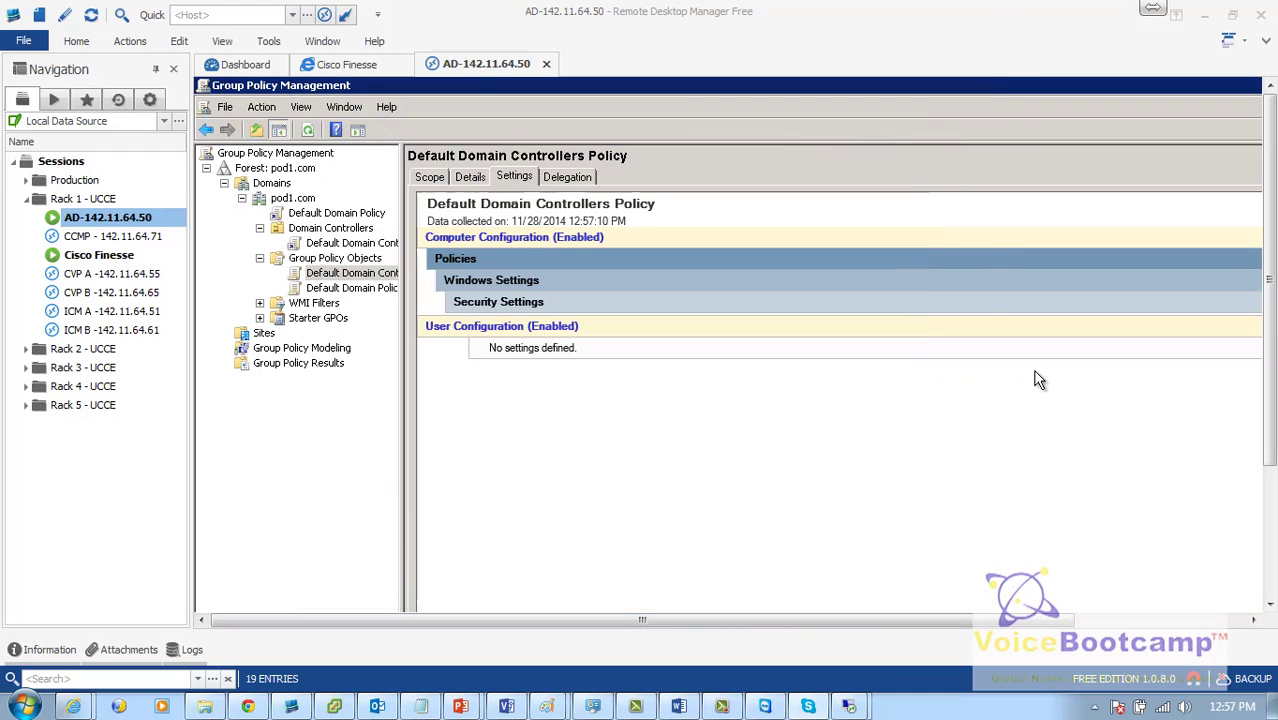
pyautogui.click(496, 306)
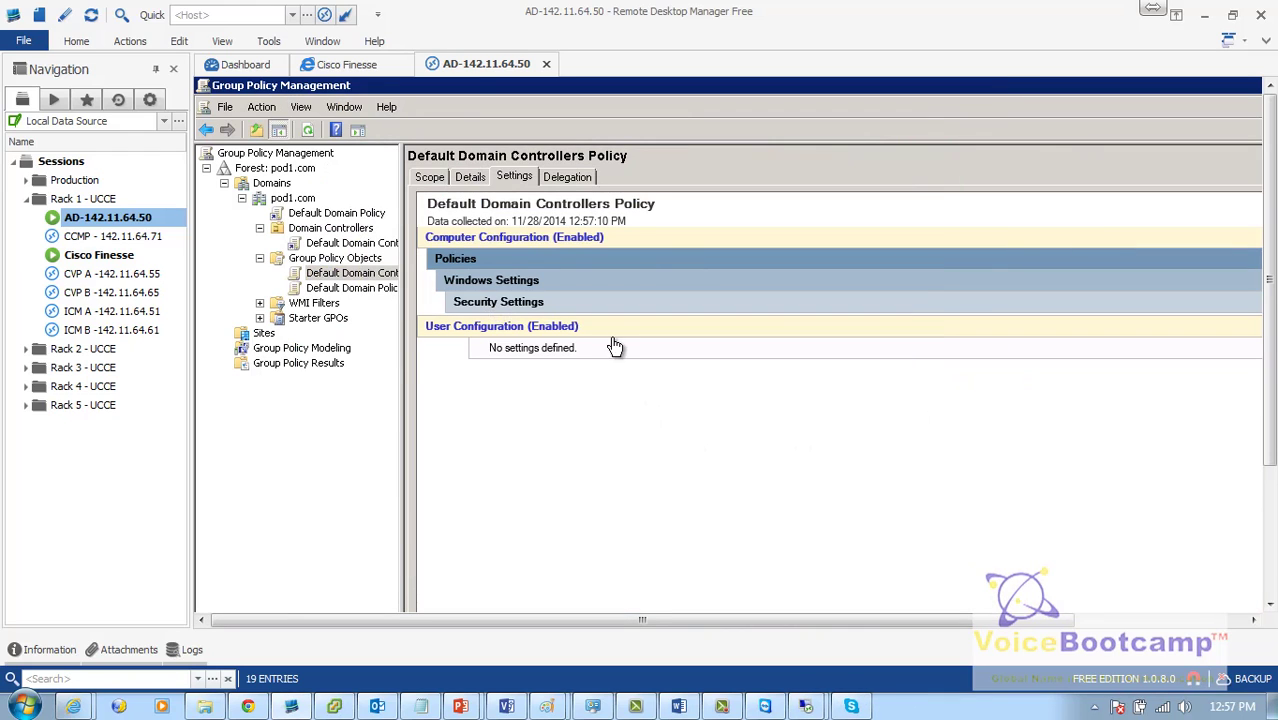
# Step: Expand User Rights Assignment and glance at the policy's Details before returning to Settings
pyautogui.click(548, 325)
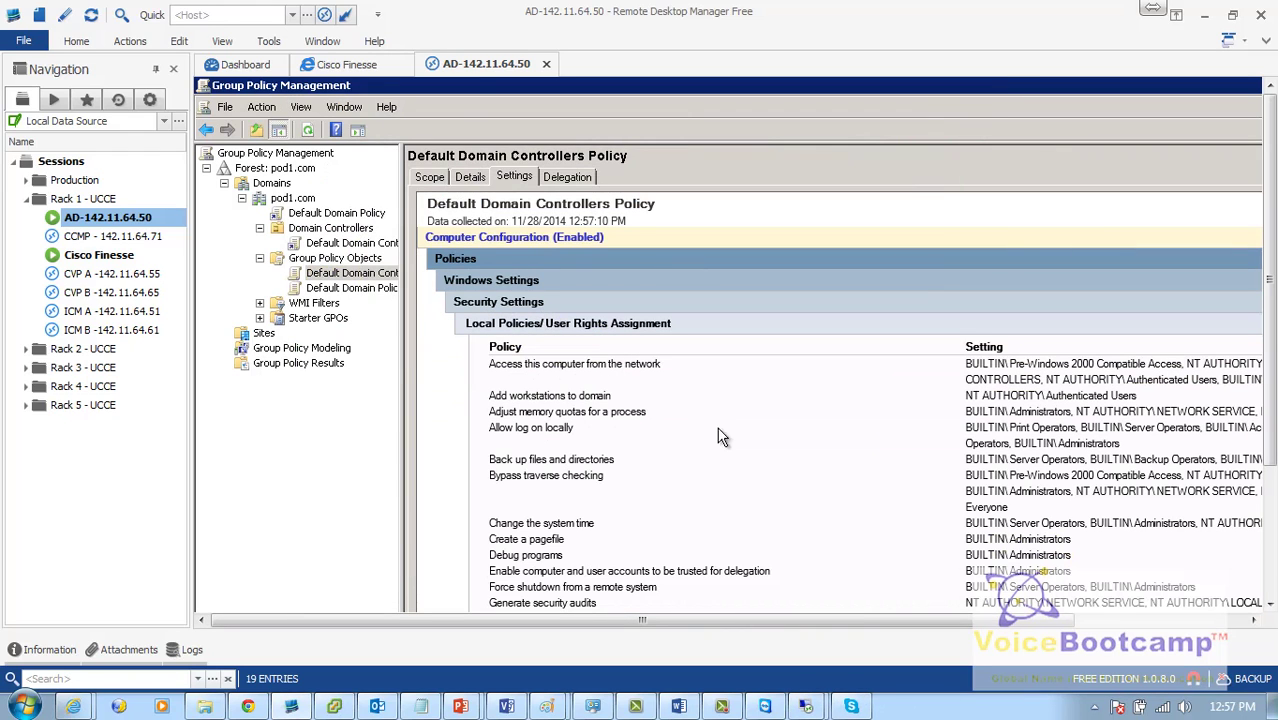
pyautogui.moveTo(790, 620); pyautogui.dragTo(983, 620)
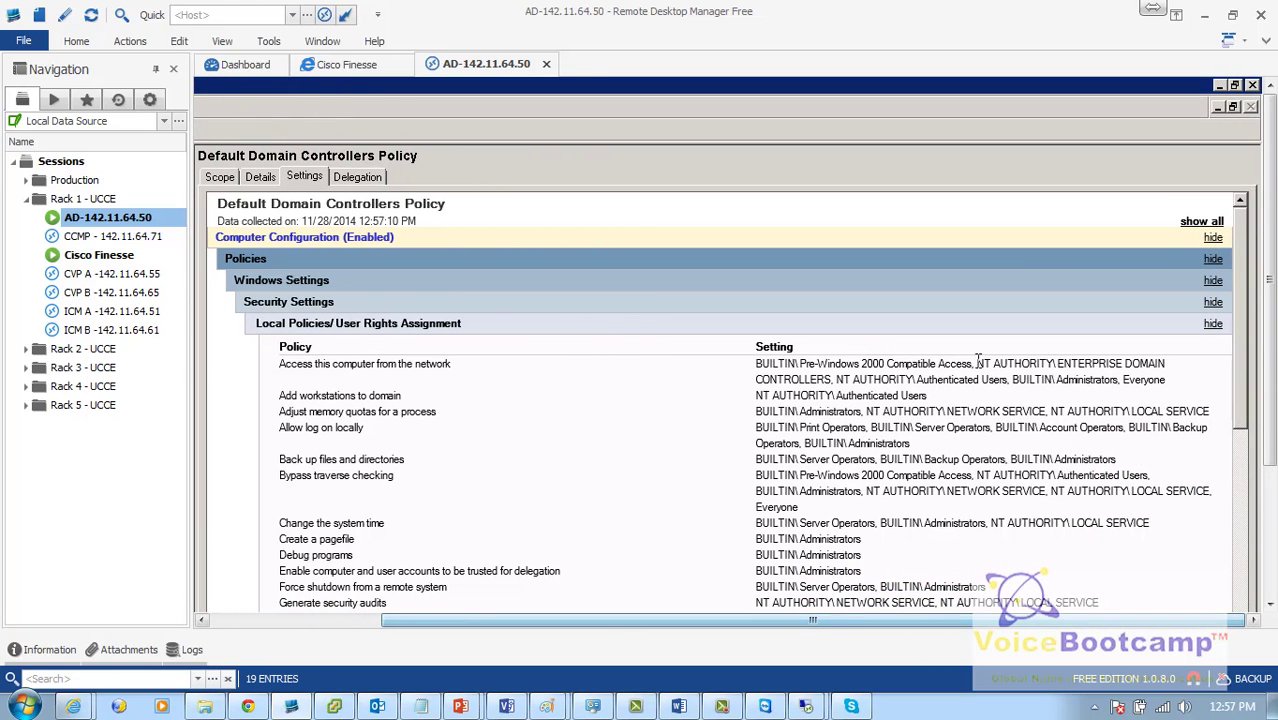
pyautogui.scroll(-10, 586, 415)
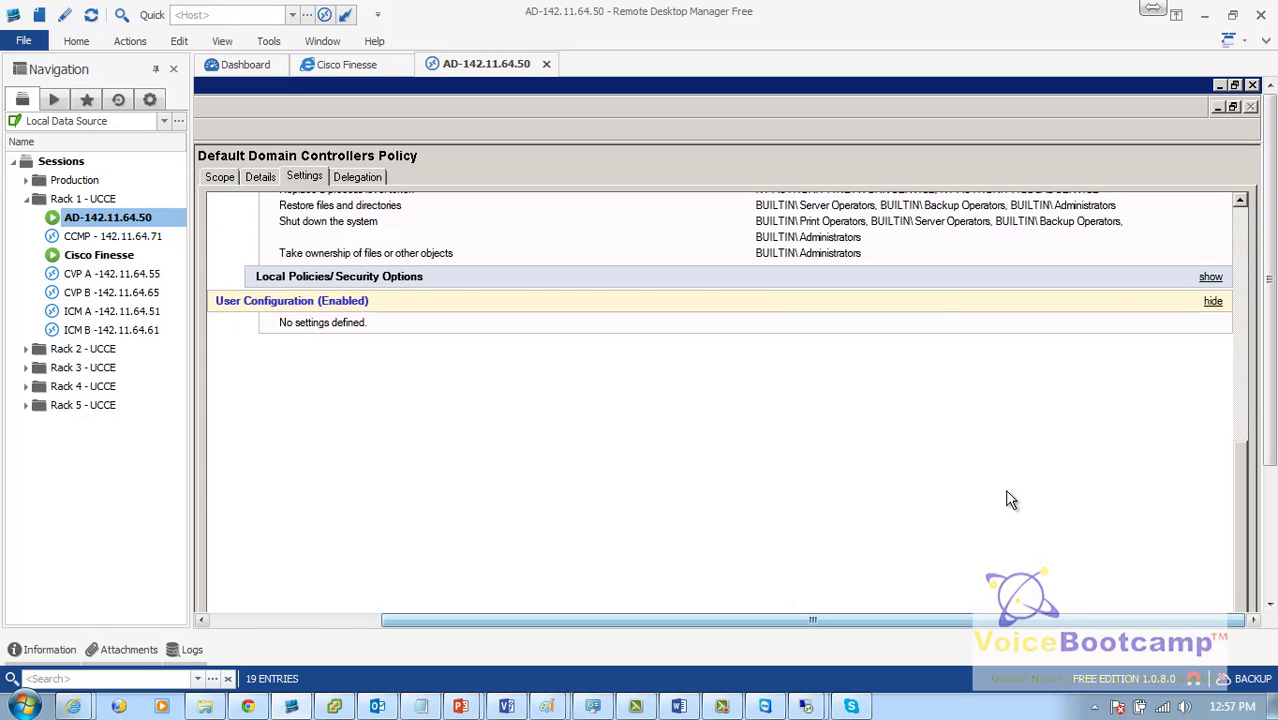
pyautogui.scroll(10, 1110, 422)
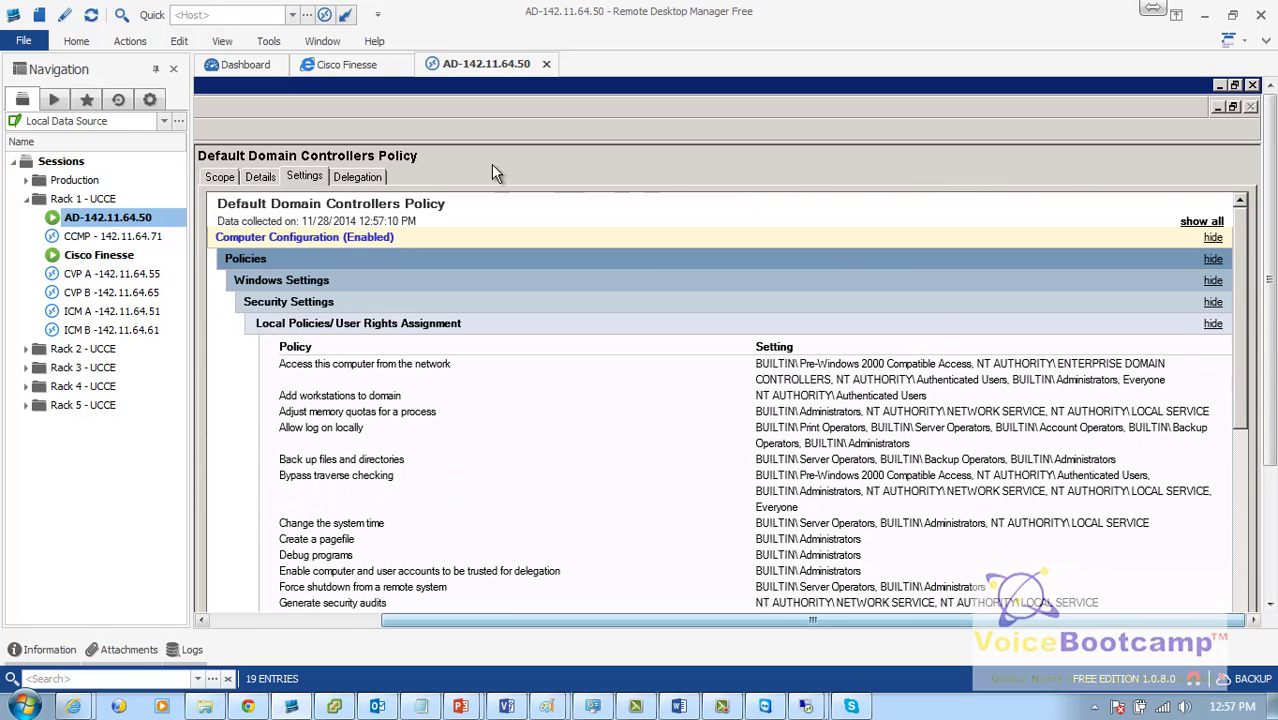
pyautogui.click(353, 240)
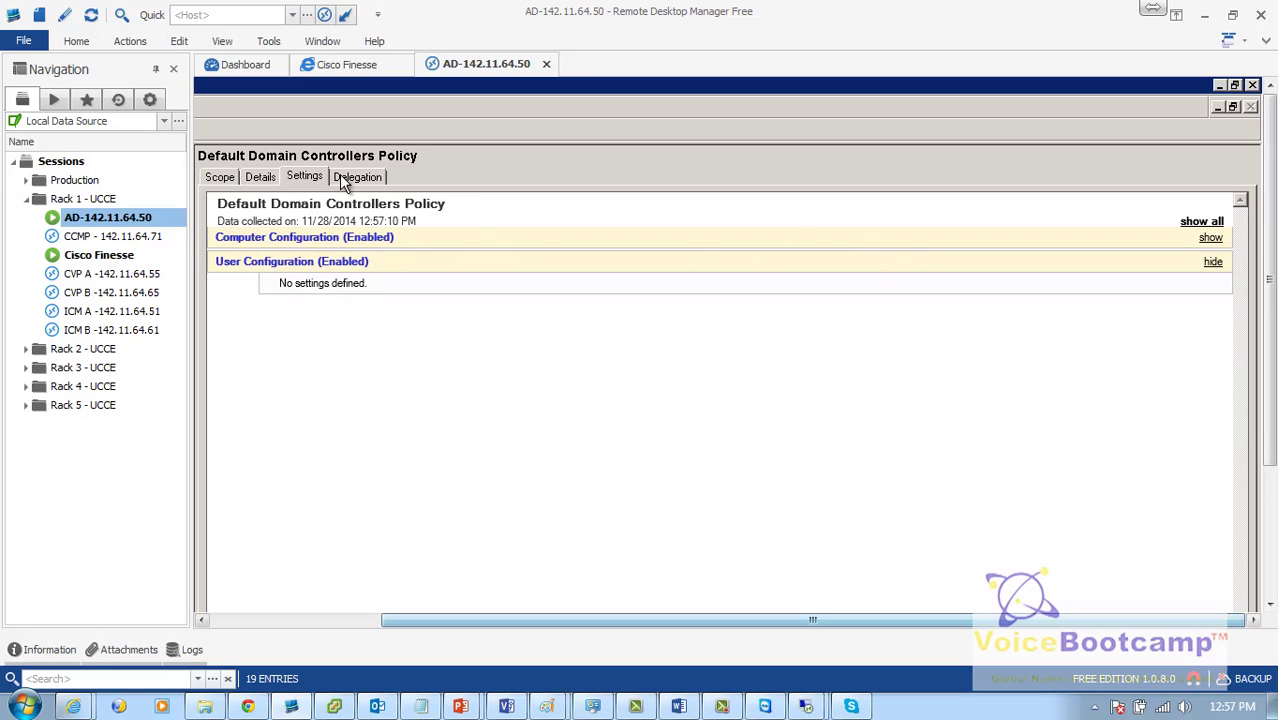
pyautogui.click(258, 177)
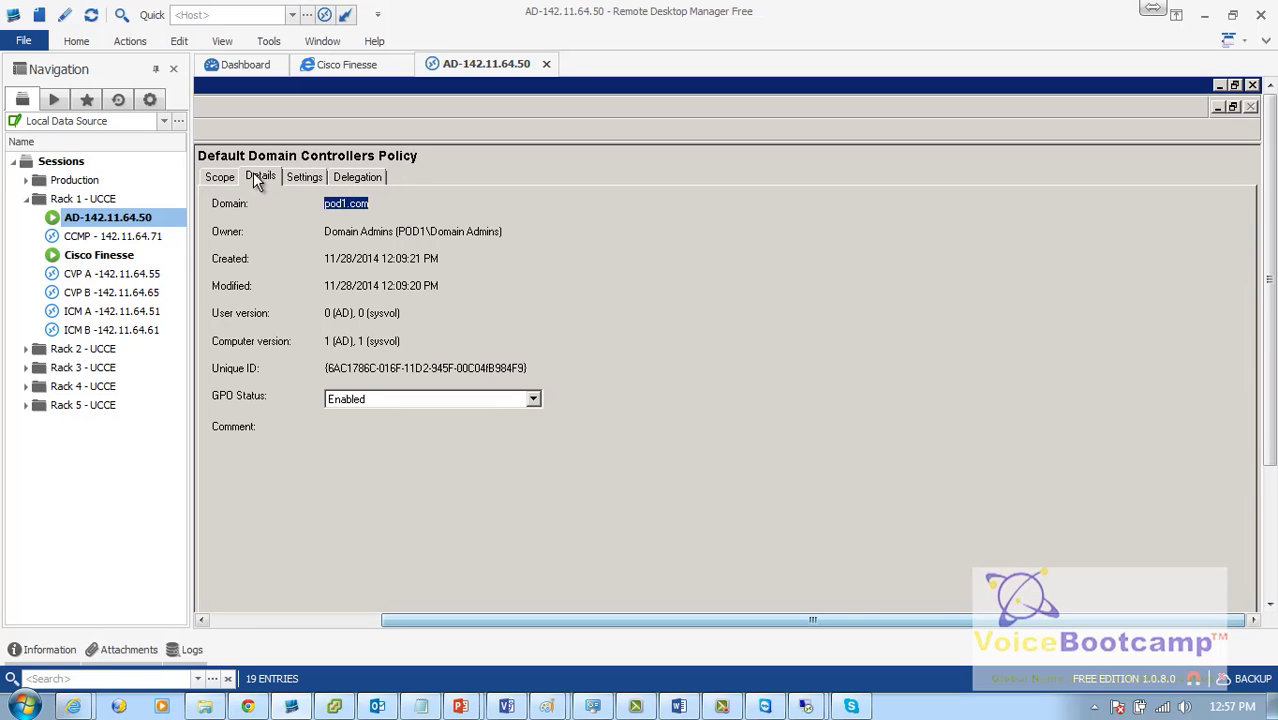
pyautogui.click(304, 179)
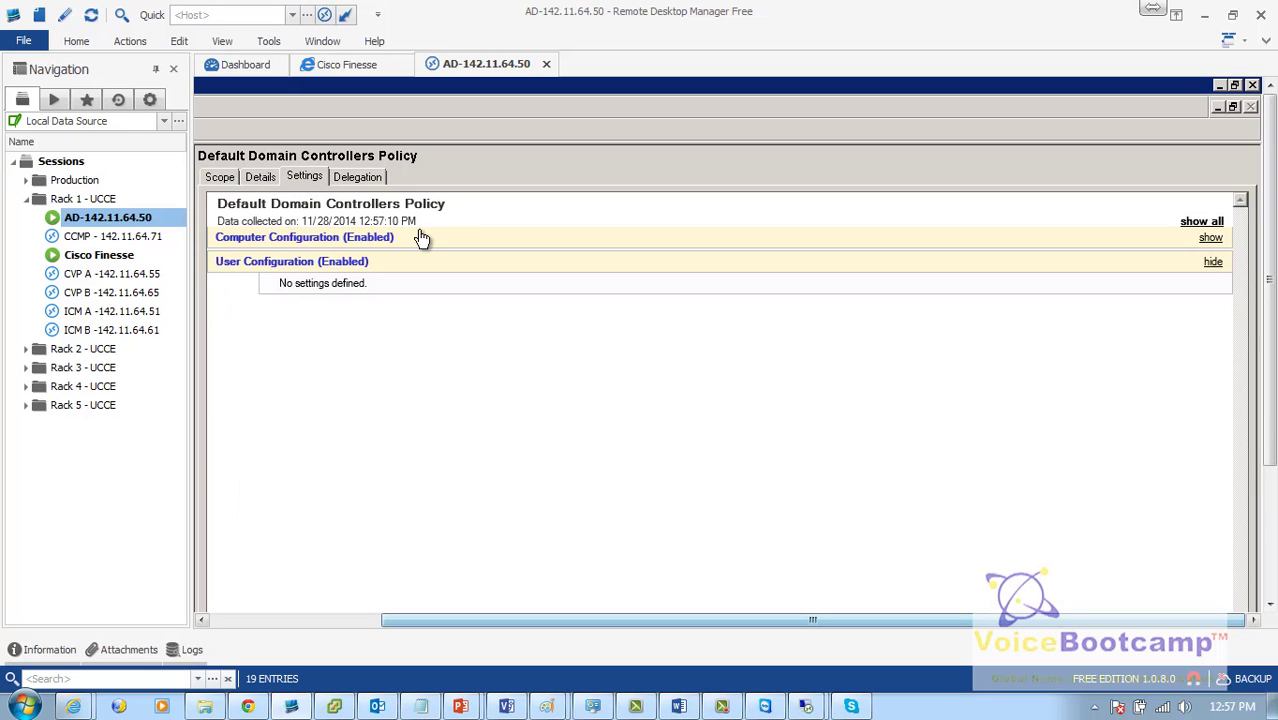
pyautogui.click(304, 240)
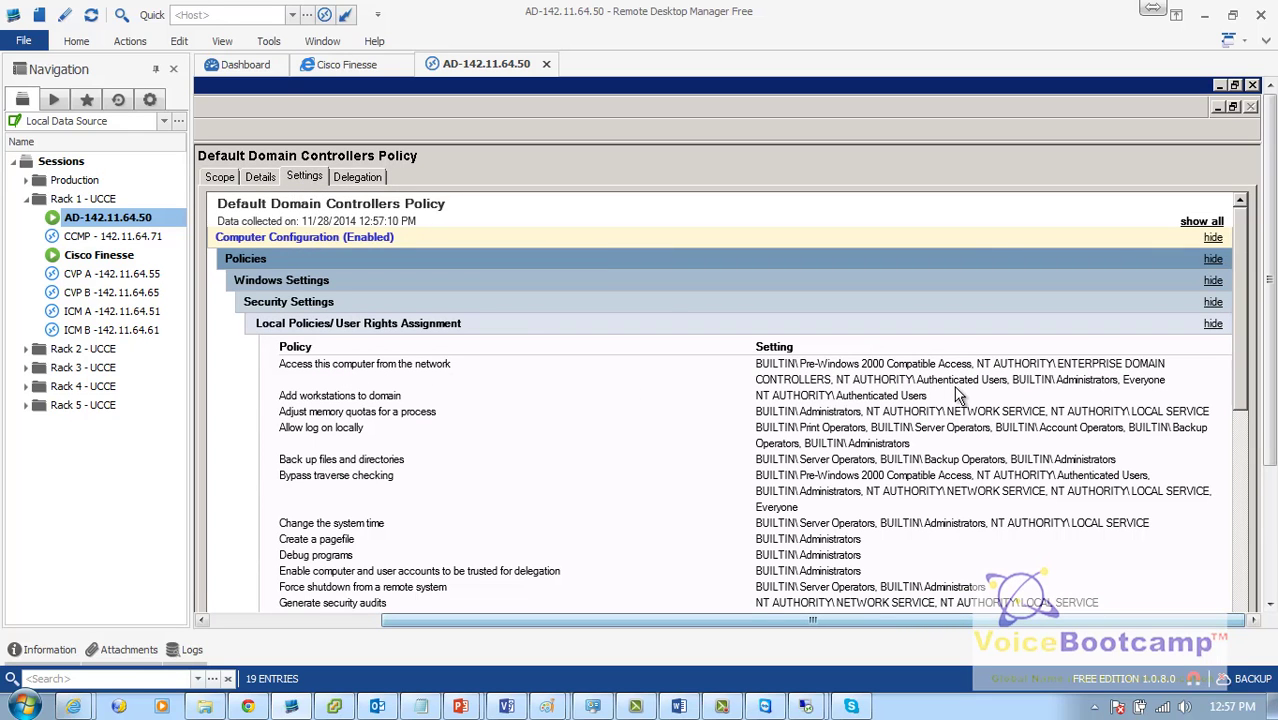
# Step: Highlight the Add workstations to domain entry and expand the Security Options section
pyautogui.moveTo(950, 396); pyautogui.dragTo(768, 364)
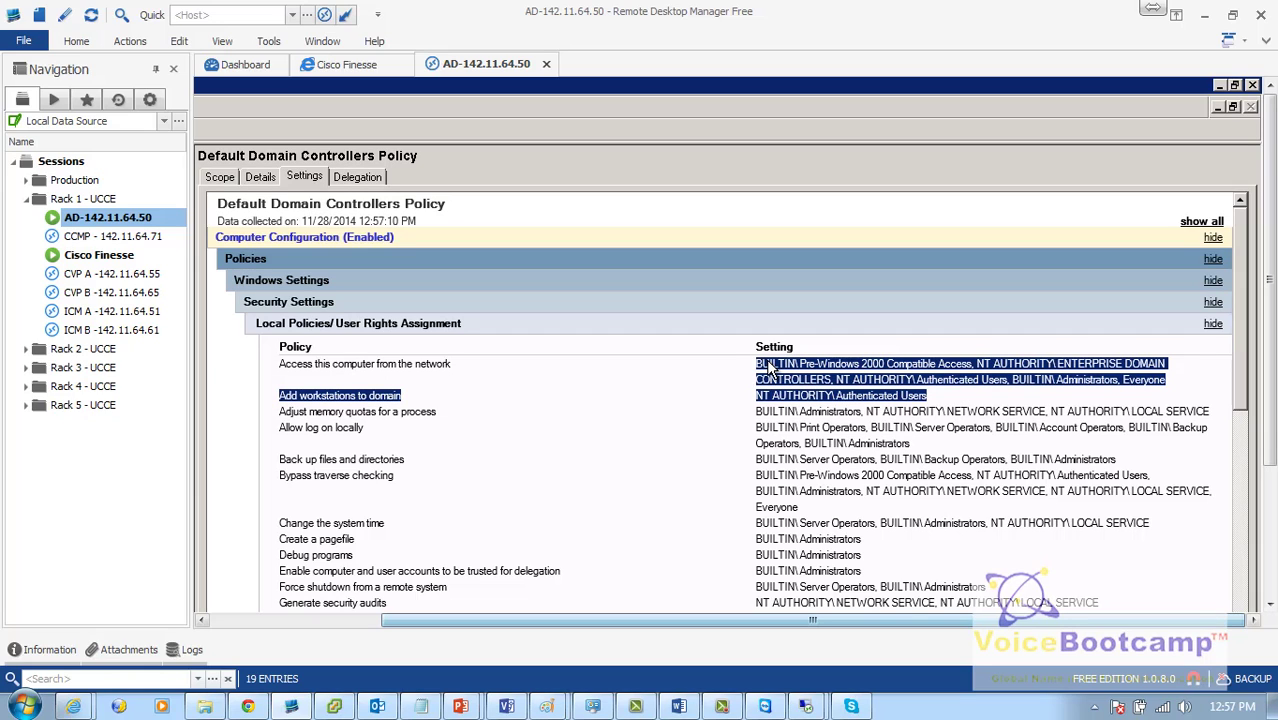
pyautogui.scroll(-6, 591, 398)
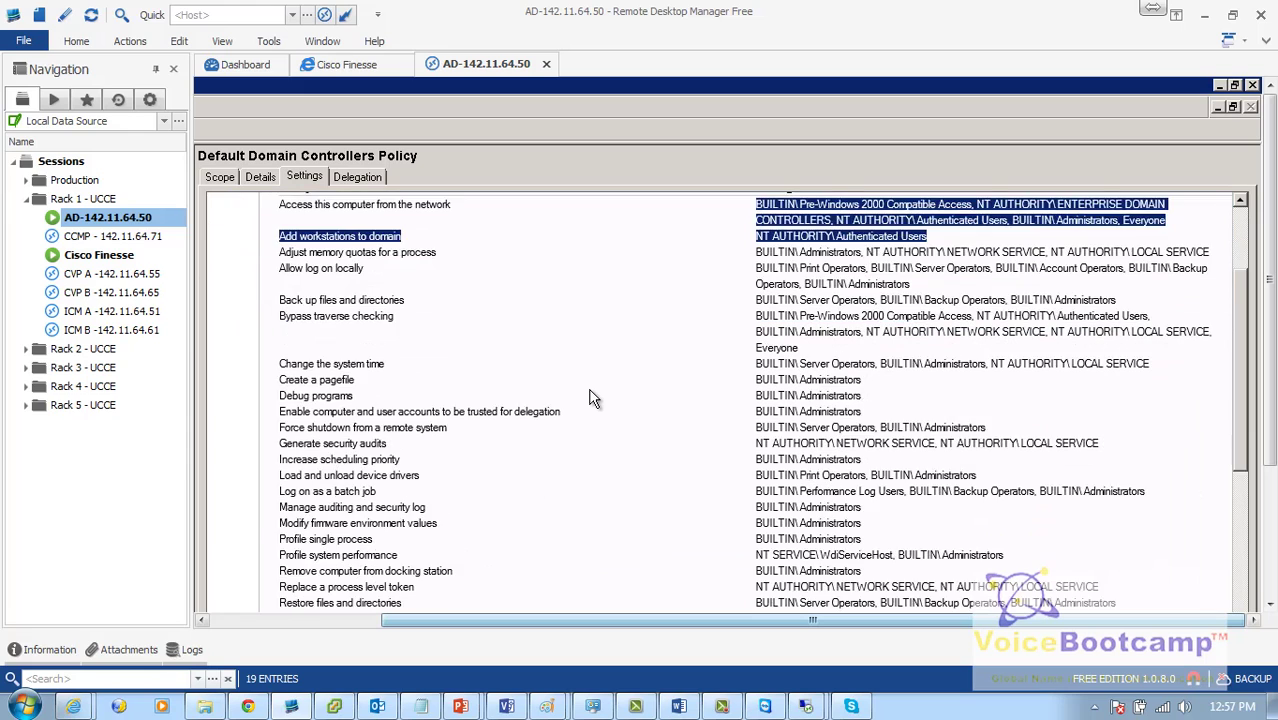
pyautogui.scroll(-2, 591, 398)
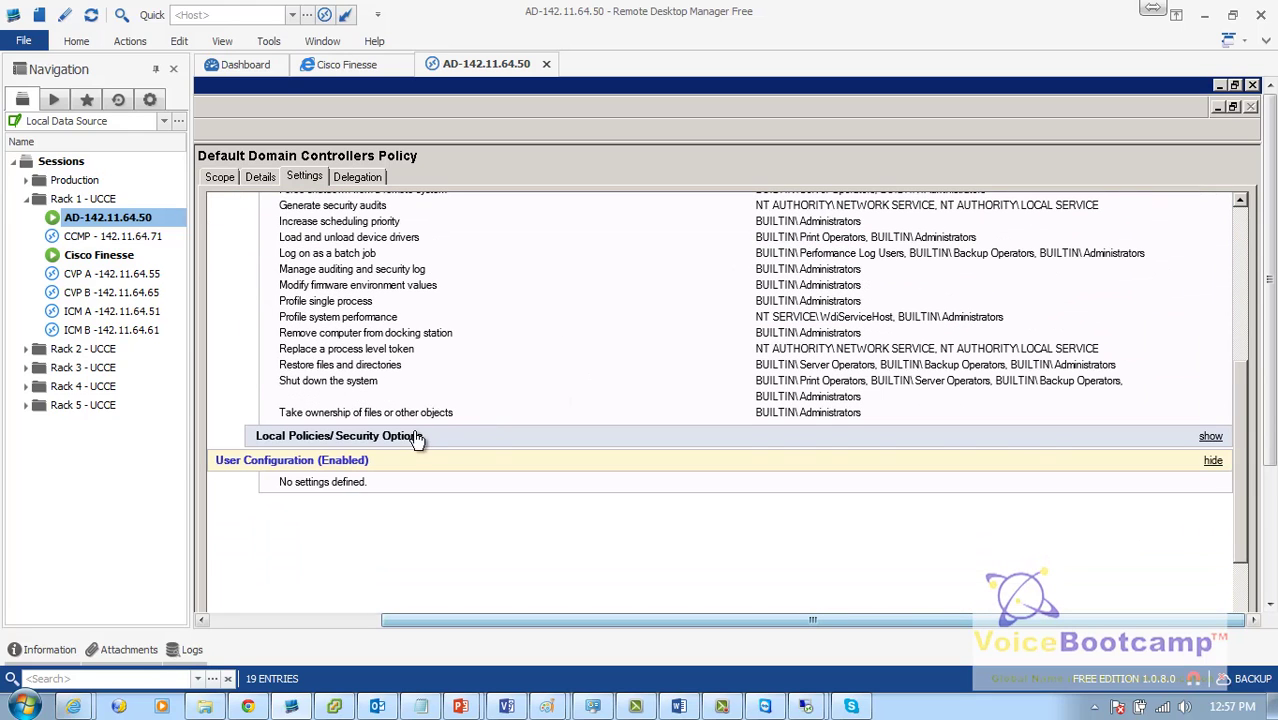
pyautogui.click(417, 437)
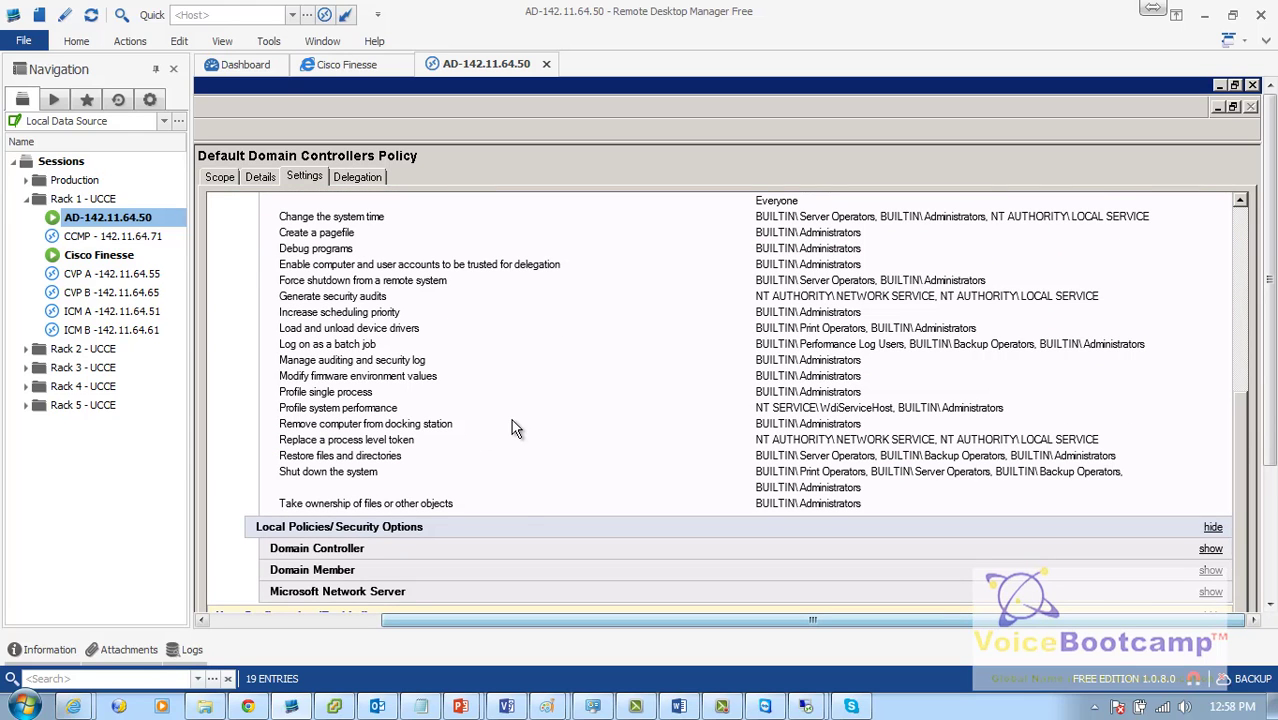
pyautogui.click(849, 707)
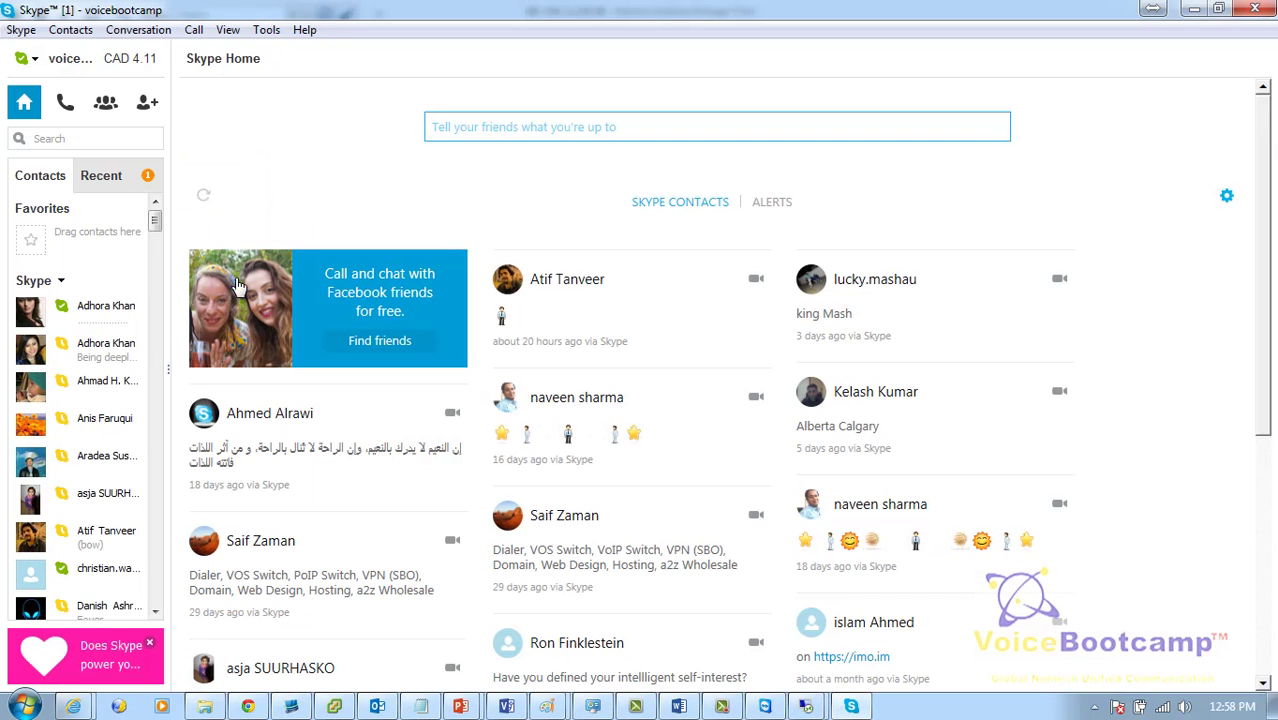
# Step: Open the two most recent Skype conversations from the Recent list, then minimize Skype
pyautogui.click(138, 178)
pyautogui.click(106, 241)
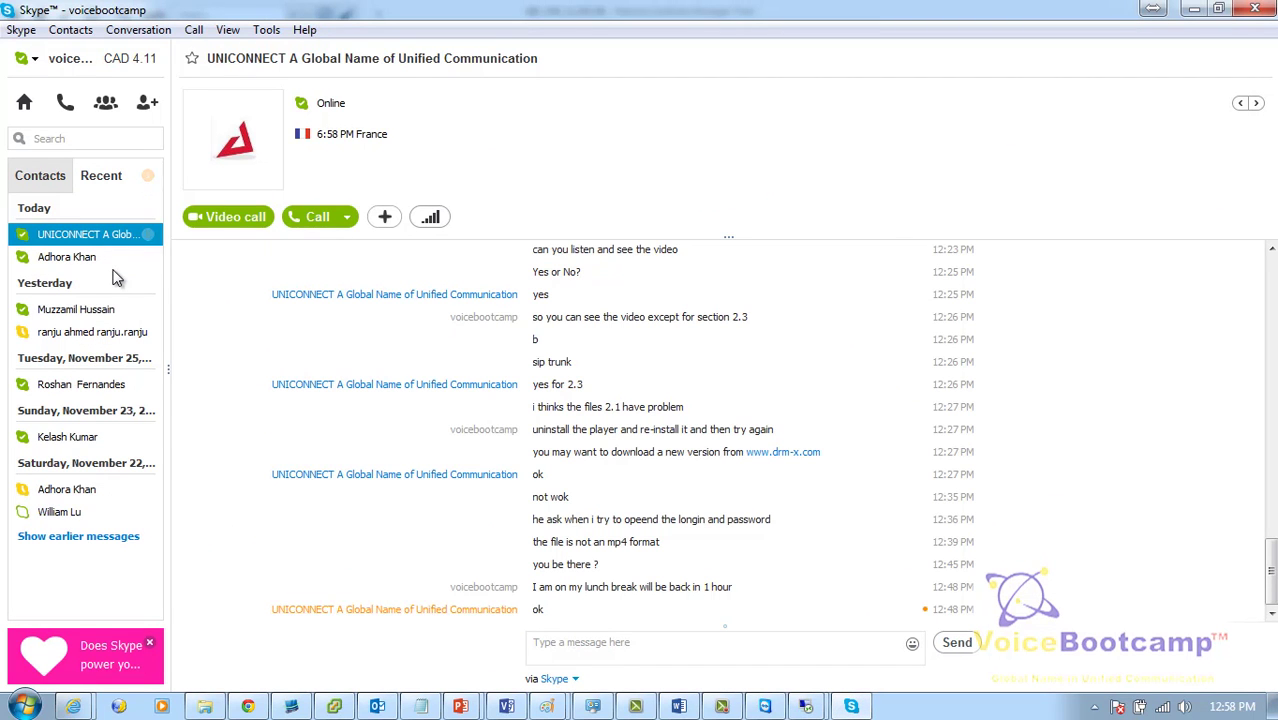
pyautogui.click(116, 266)
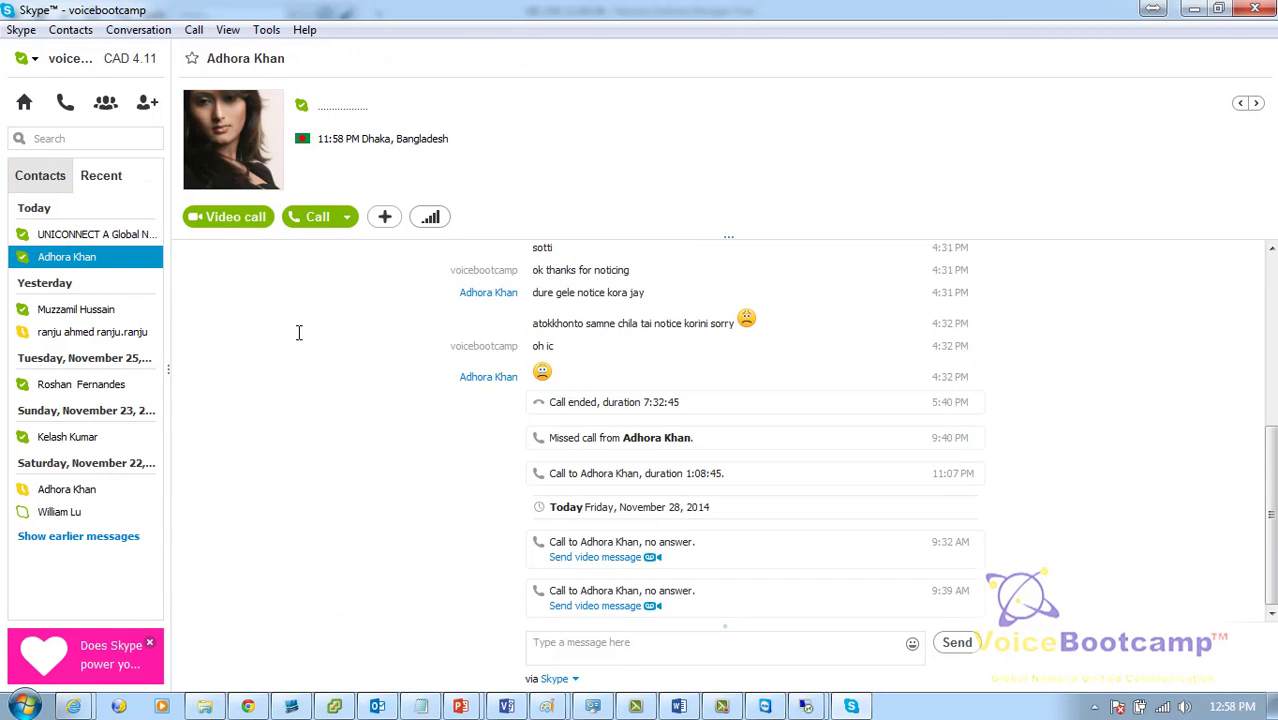
pyautogui.click(1194, 9)
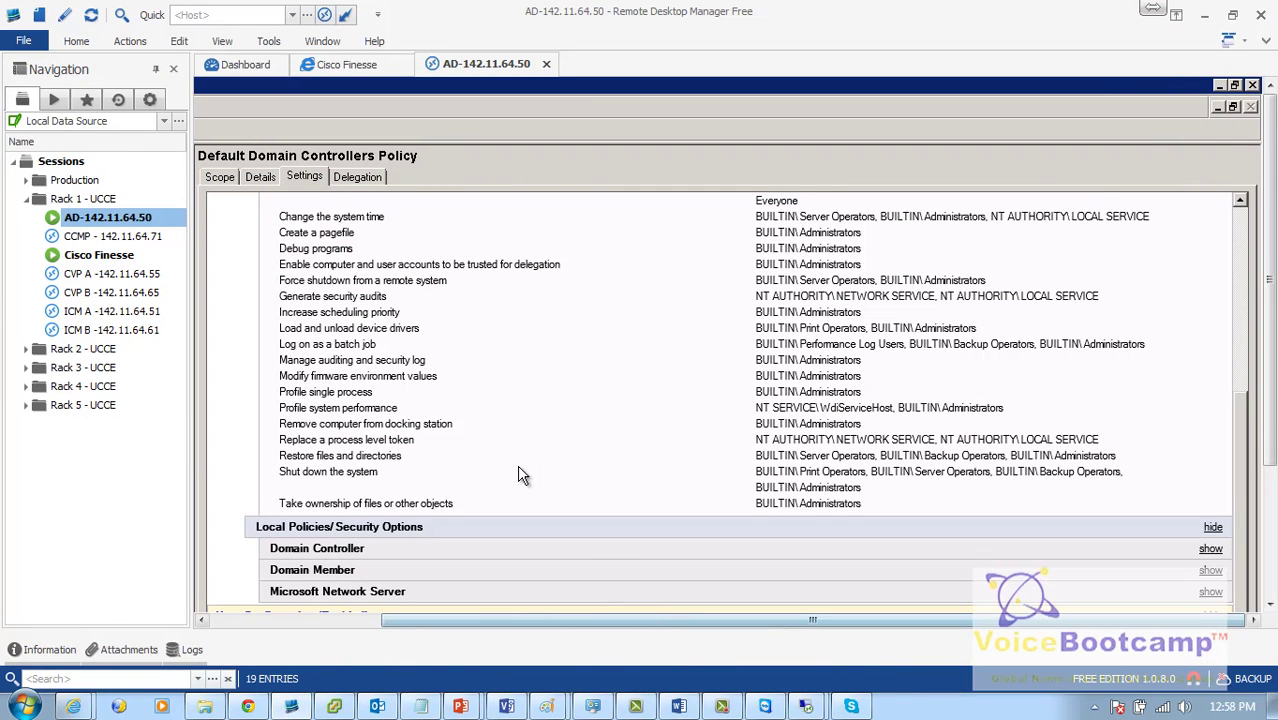
# Step: Collapse the report sections and review the Domain Controllers Policy's details and links
pyautogui.click(340, 570)
pyautogui.scroll(-1, 548, 340)
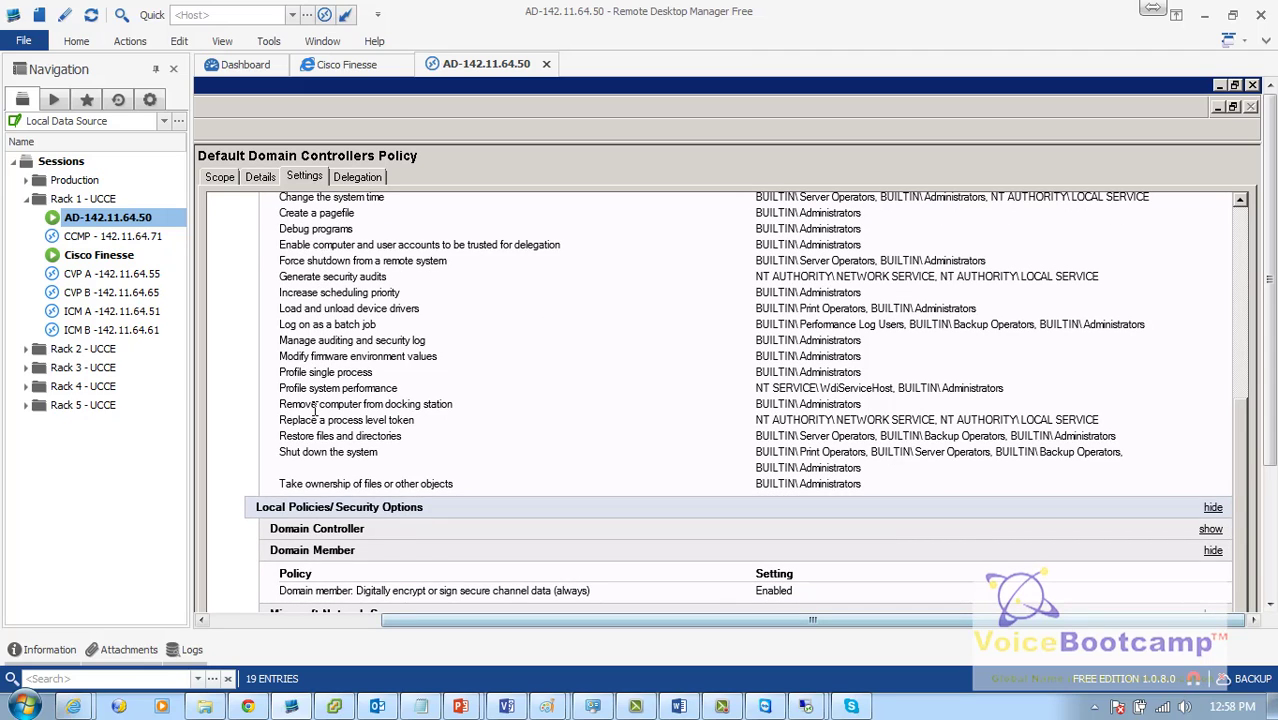
pyautogui.scroll(5, 480, 378)
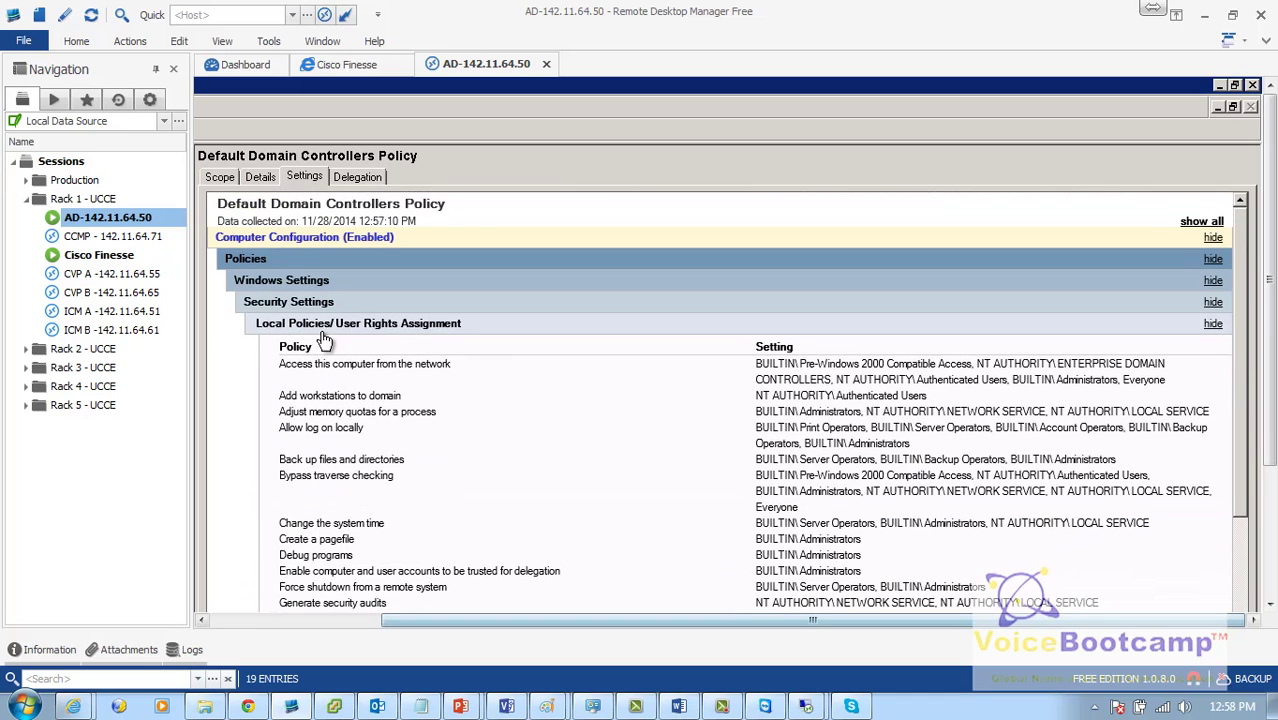
pyautogui.click(288, 302)
pyautogui.click(292, 281)
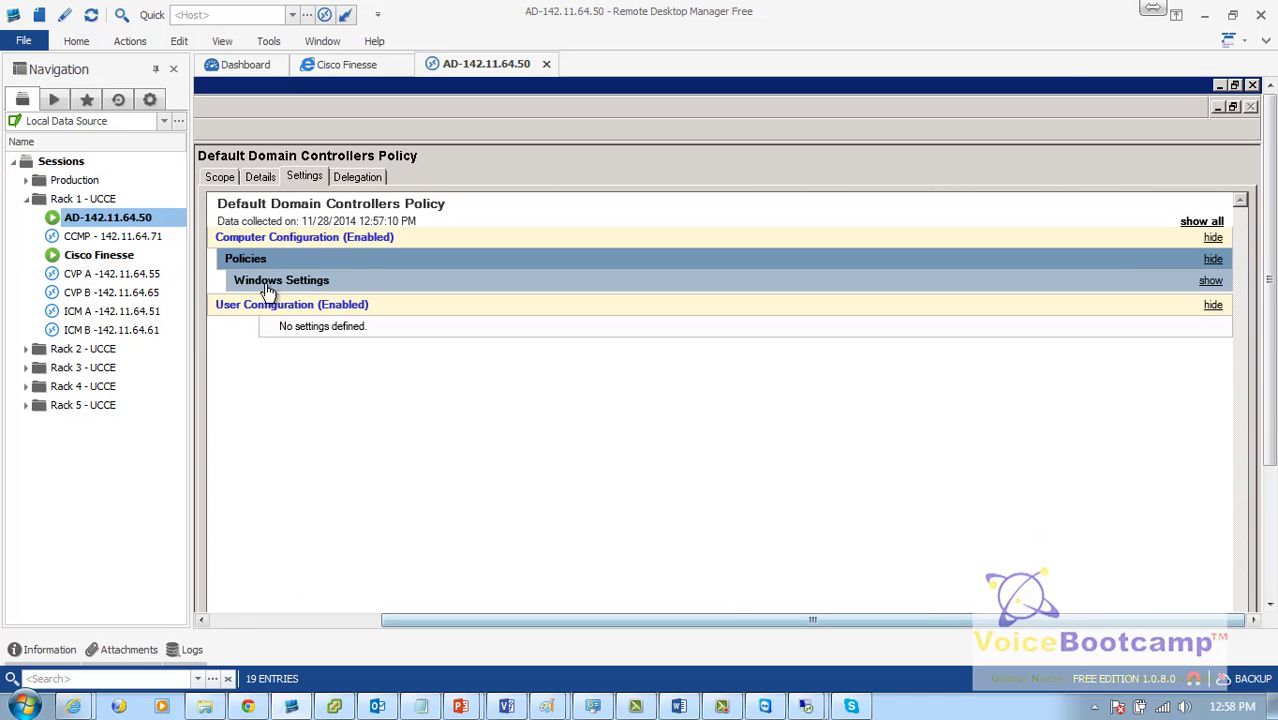
pyautogui.click(262, 180)
pyautogui.click(212, 180)
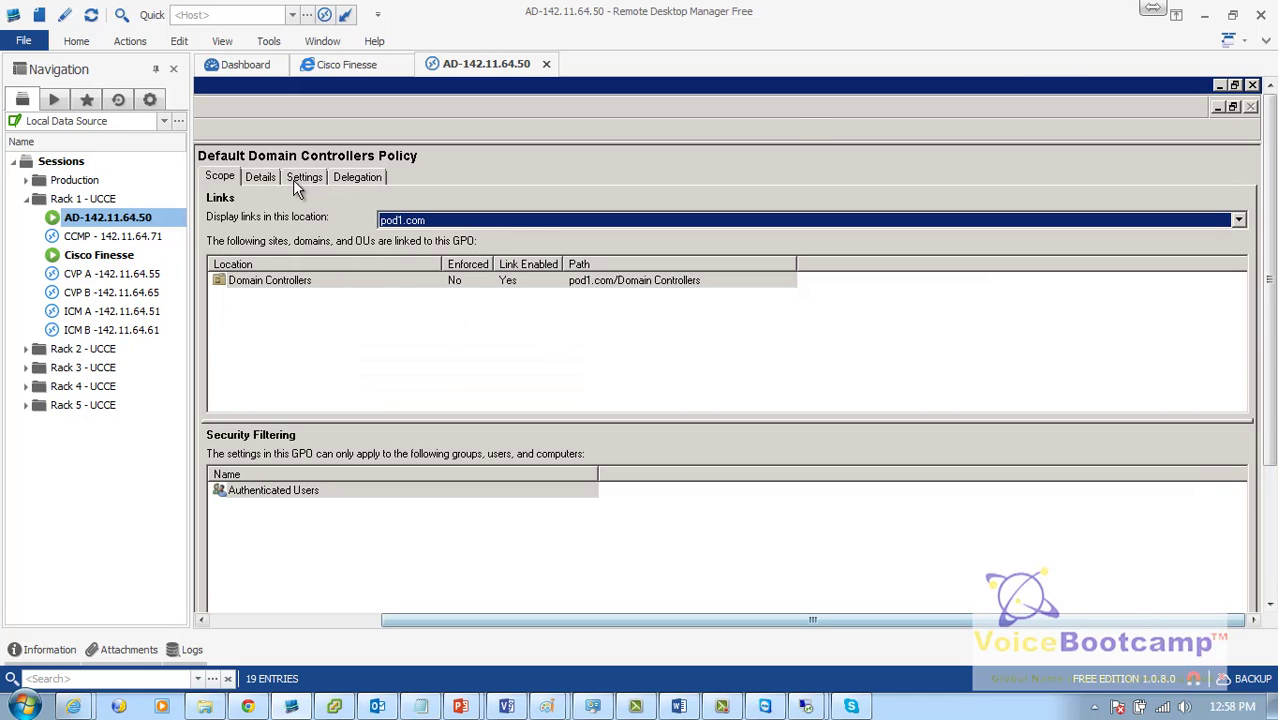
pyautogui.click(260, 177)
# Step: Set the Default Domain Controllers Policy GPO status to All settings disabled
pyautogui.click(372, 399)
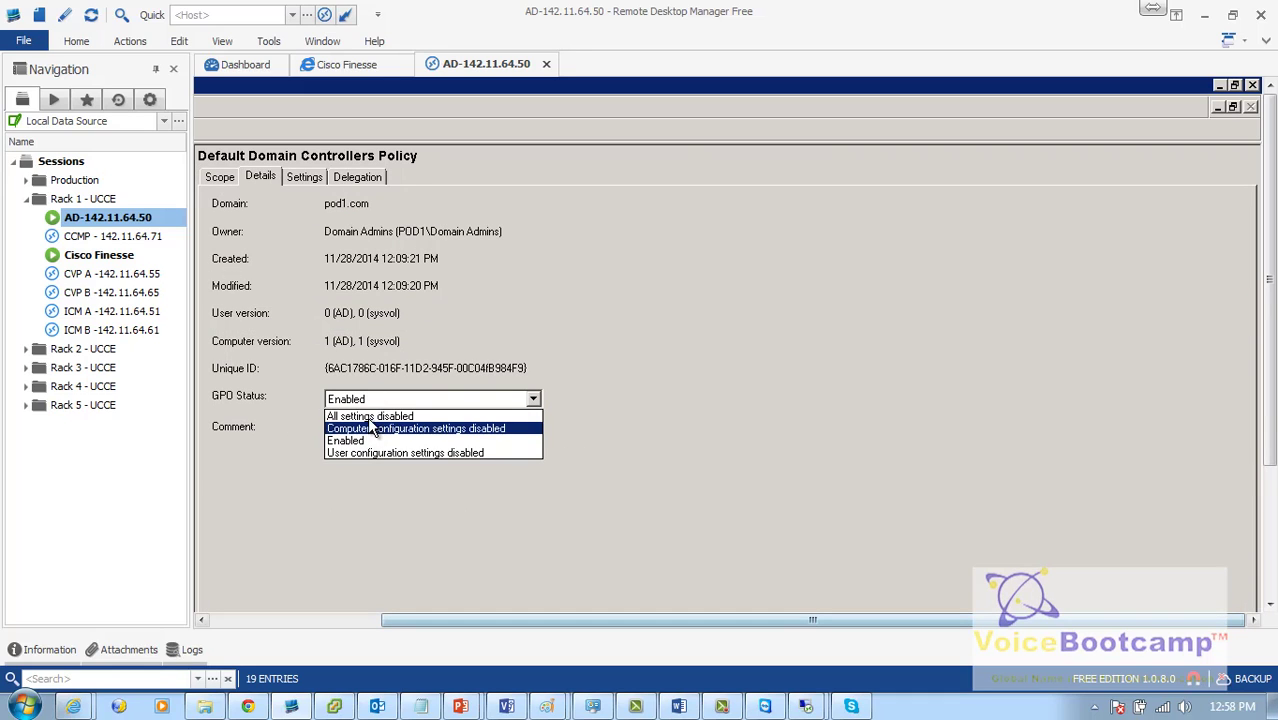
pyautogui.click(370, 416)
pyautogui.click(686, 463)
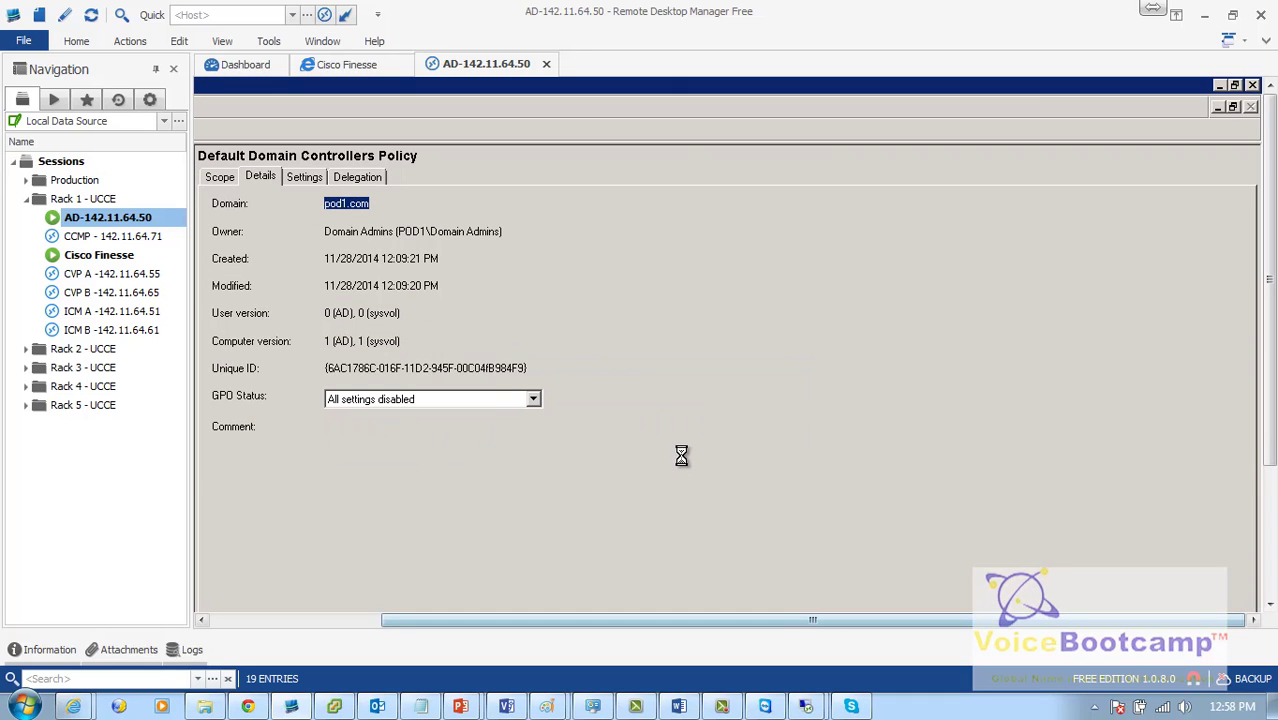
pyautogui.click(1267, 590)
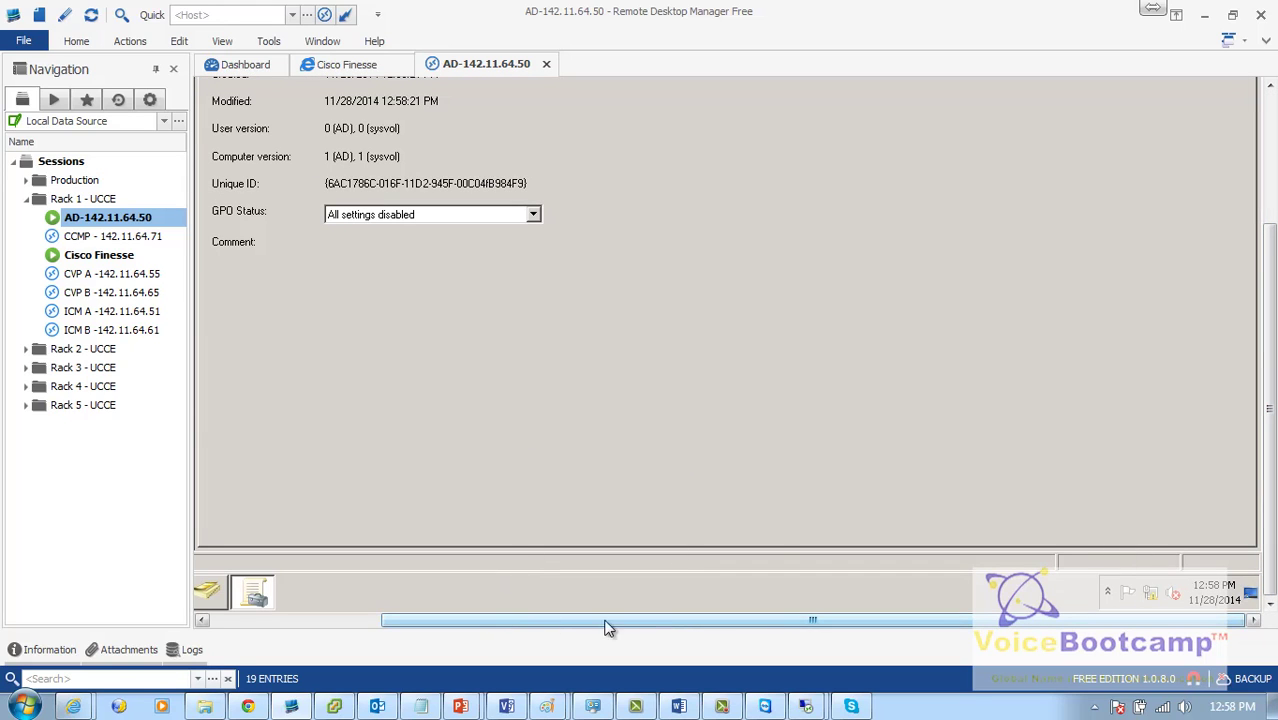
pyautogui.moveTo(621, 631); pyautogui.dragTo(503, 635)
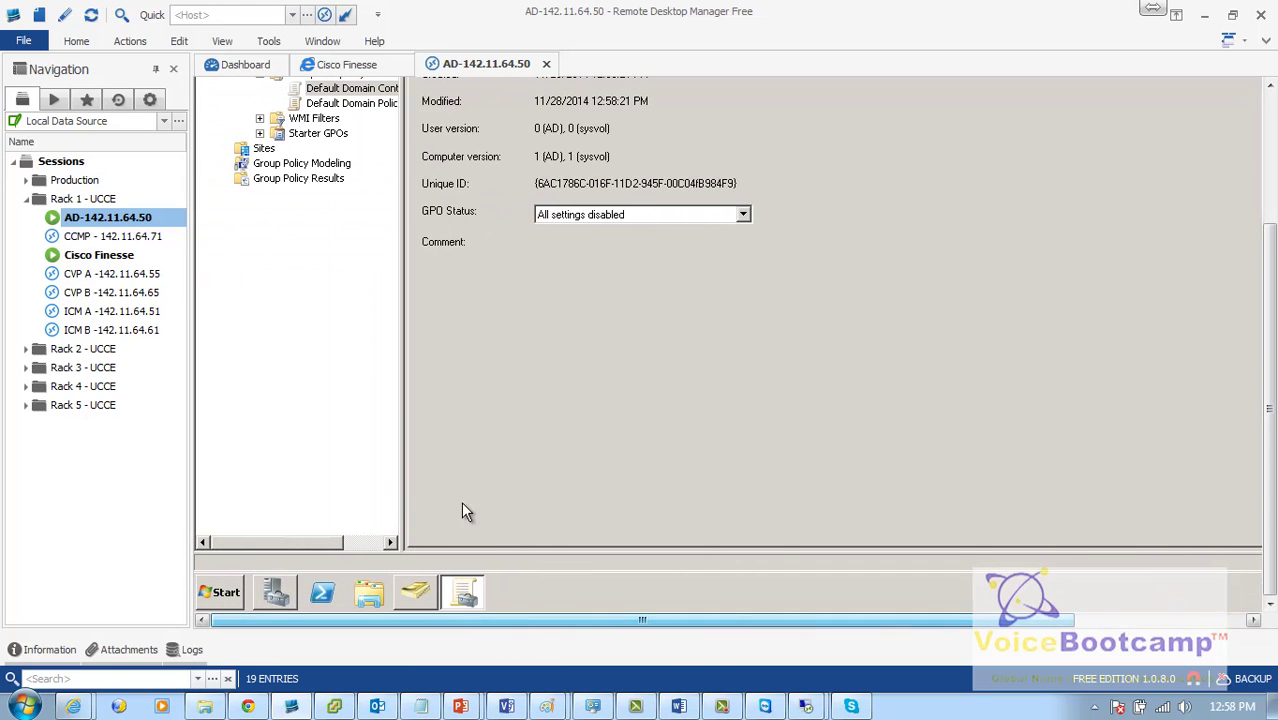
# Step: Set the Default Domain Policy GPO status to All settings disabled
pyautogui.click(369, 106)
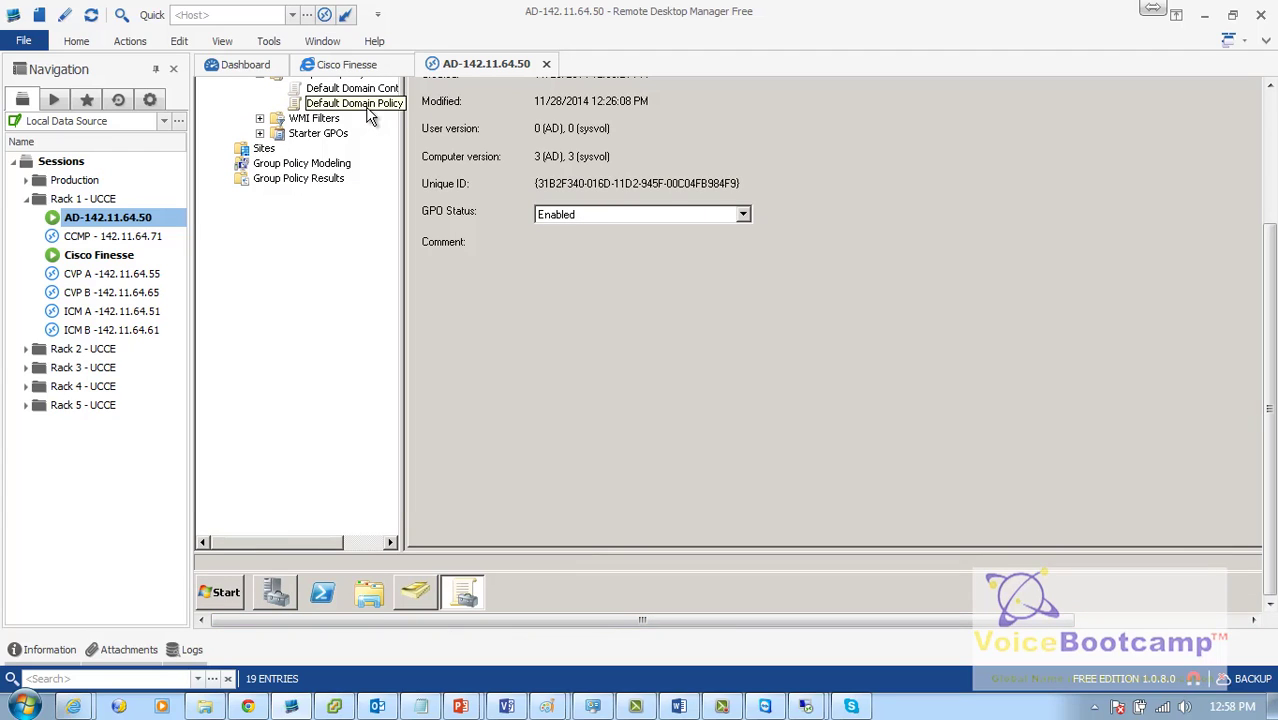
pyautogui.click(628, 218)
pyautogui.click(631, 229)
pyautogui.click(895, 278)
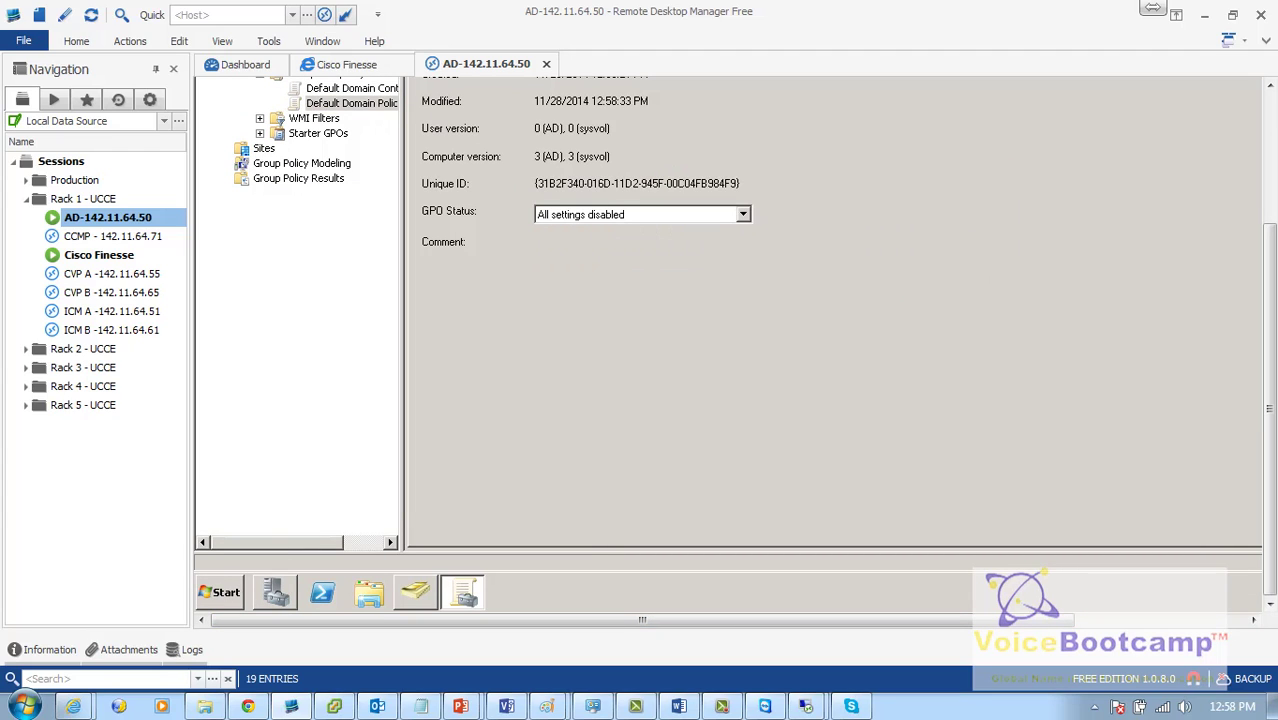
pyautogui.scroll(3, 1271, 247)
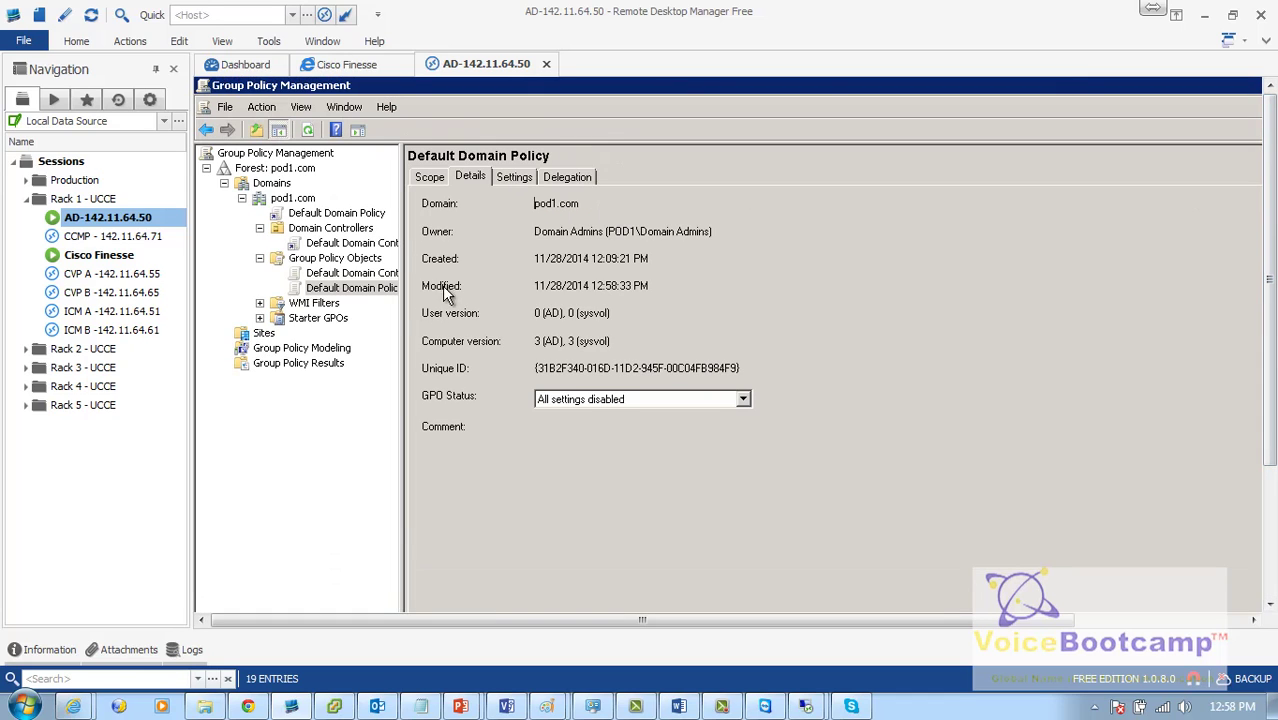
# Step: Verify the Default Domain Policy link's report shows both configurations disabled, then open Group Policy Results
pyautogui.click(336, 213)
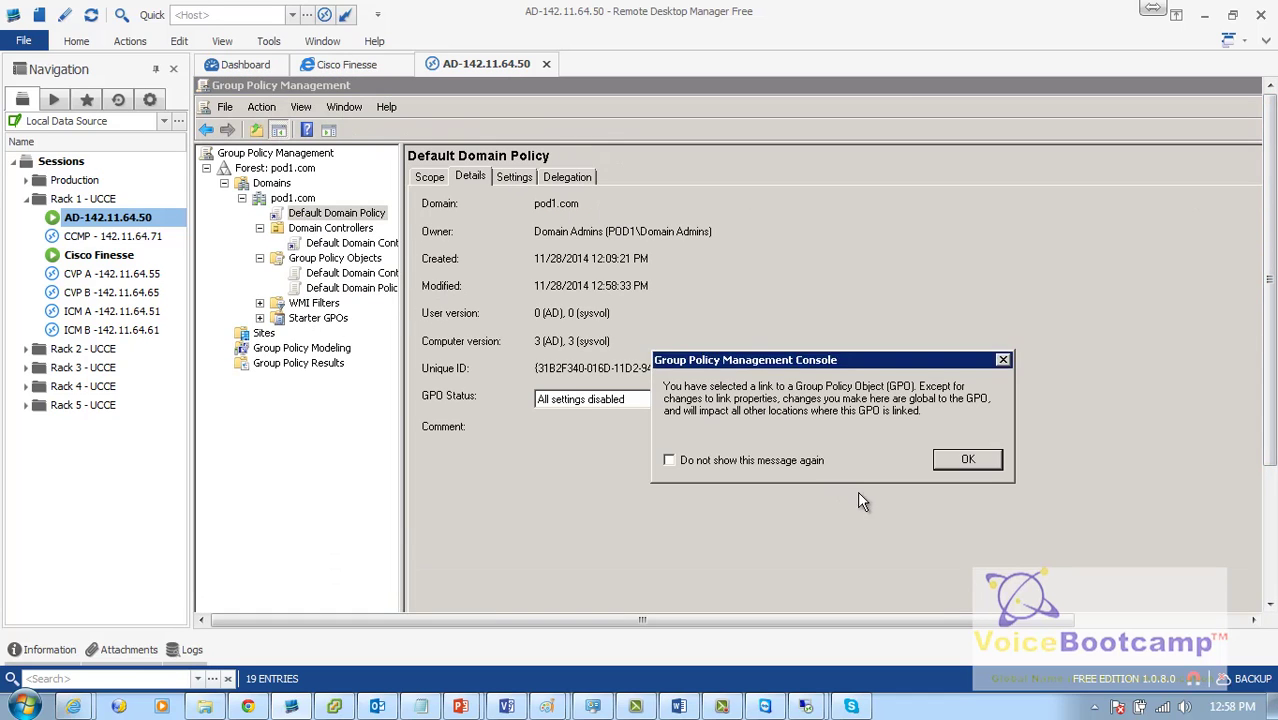
pyautogui.click(966, 462)
pyautogui.click(550, 281)
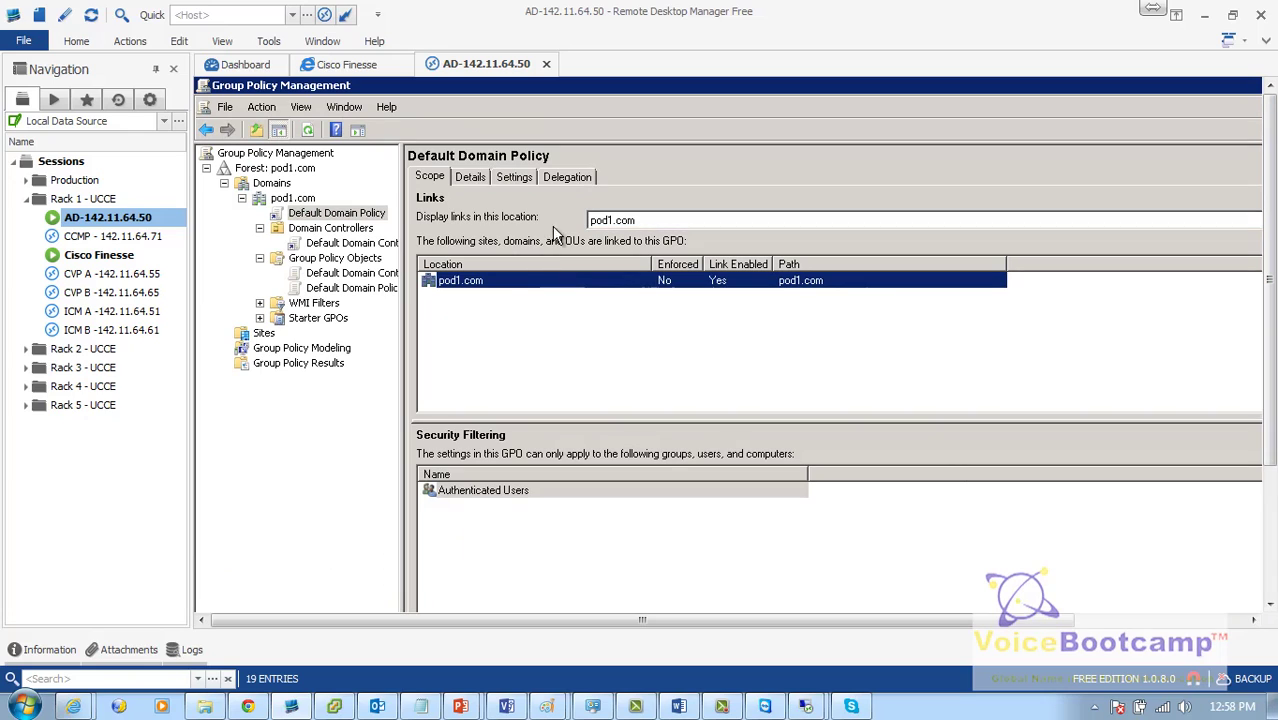
pyautogui.click(512, 180)
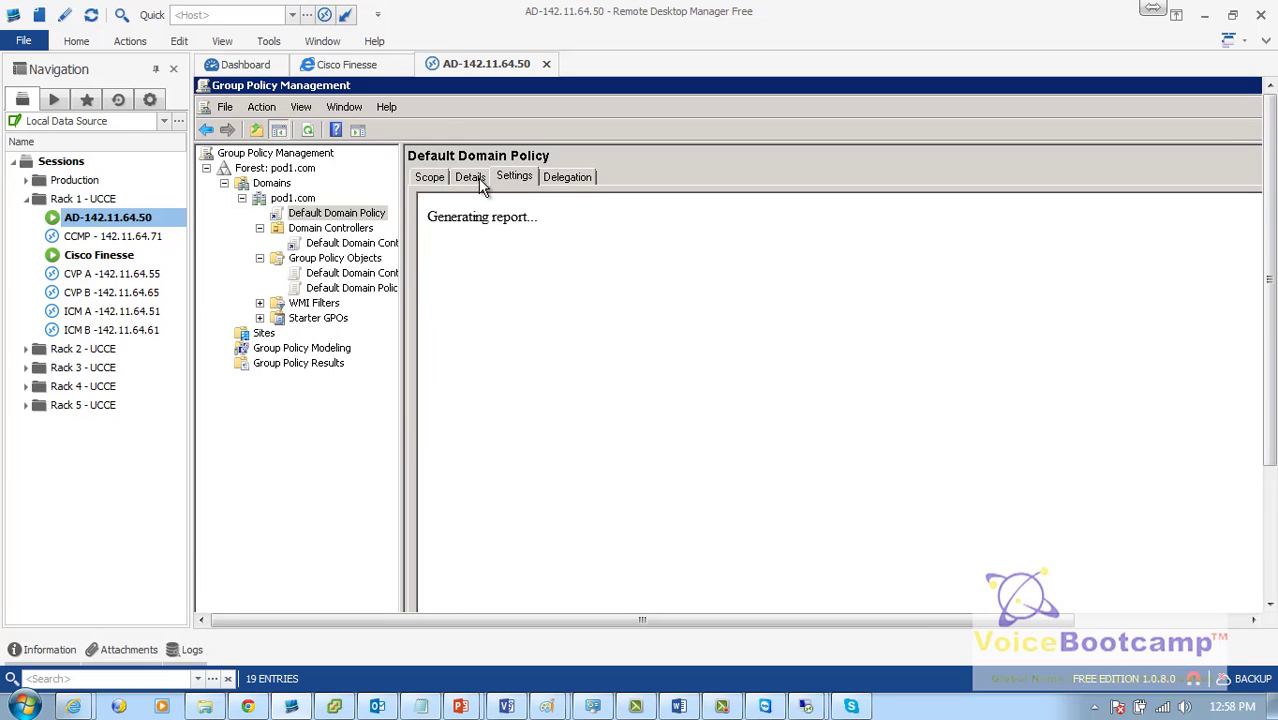
pyautogui.click(472, 180)
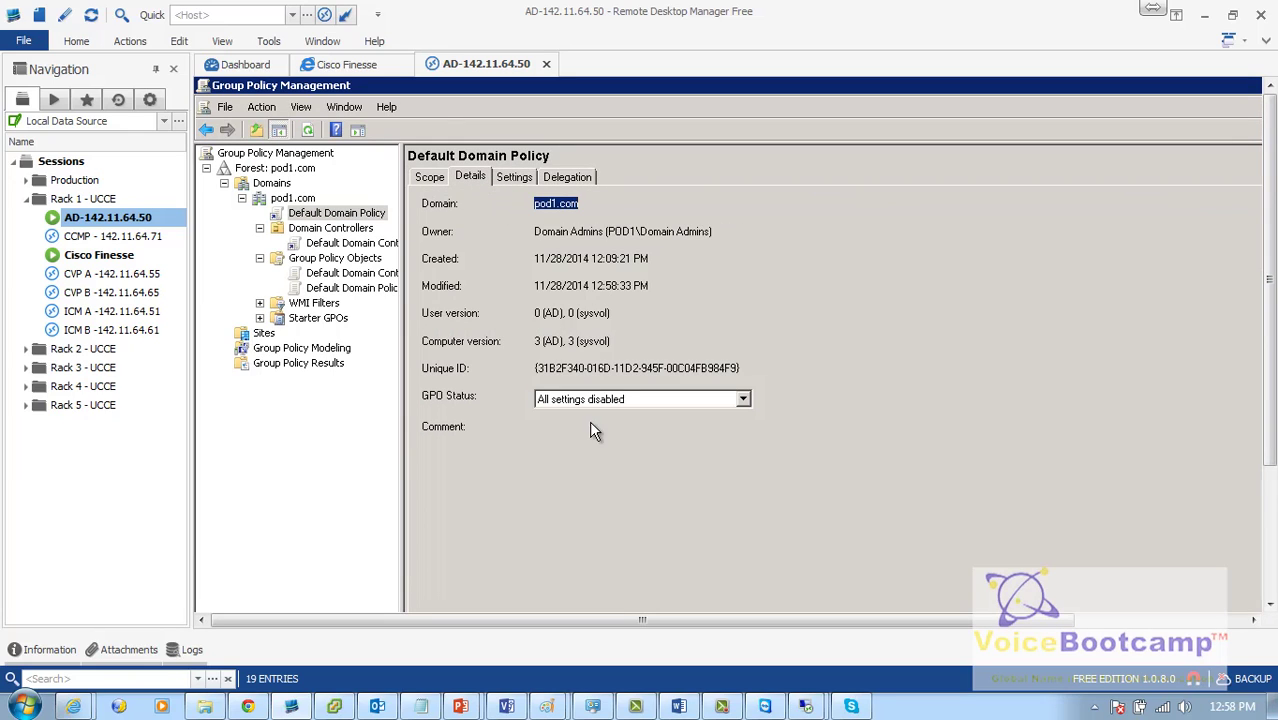
pyautogui.click(510, 177)
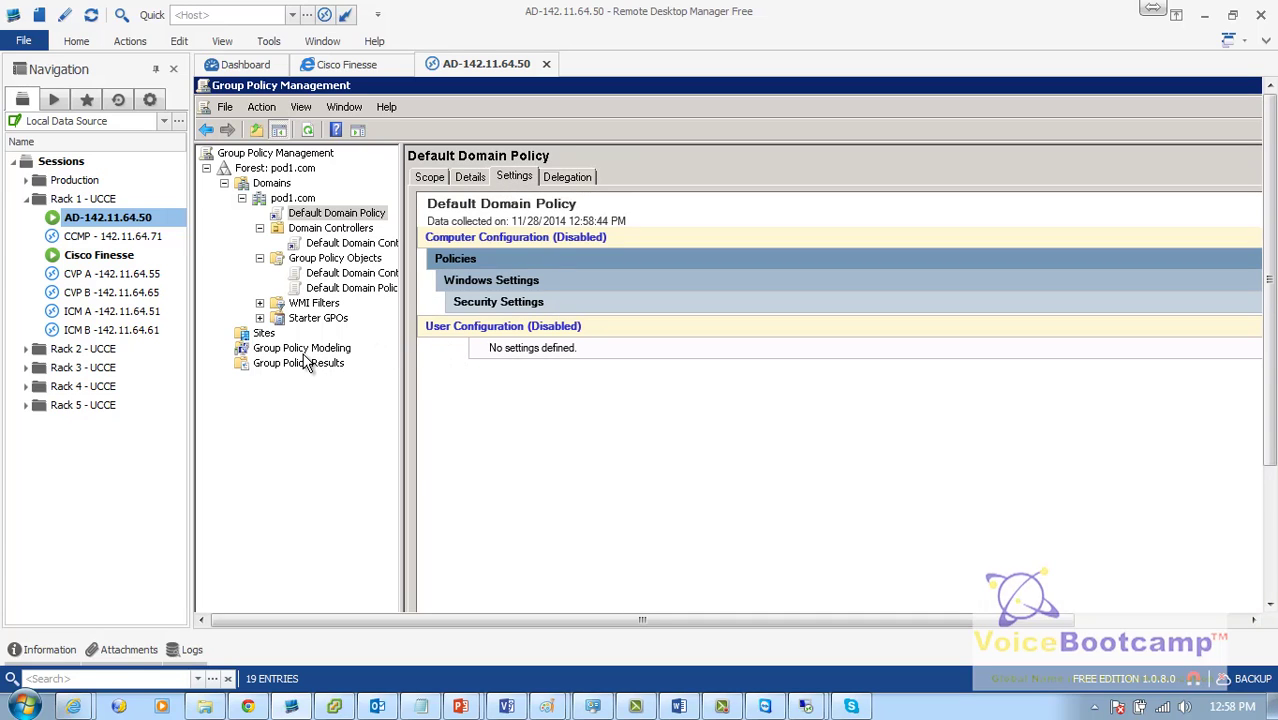
pyautogui.click(333, 366)
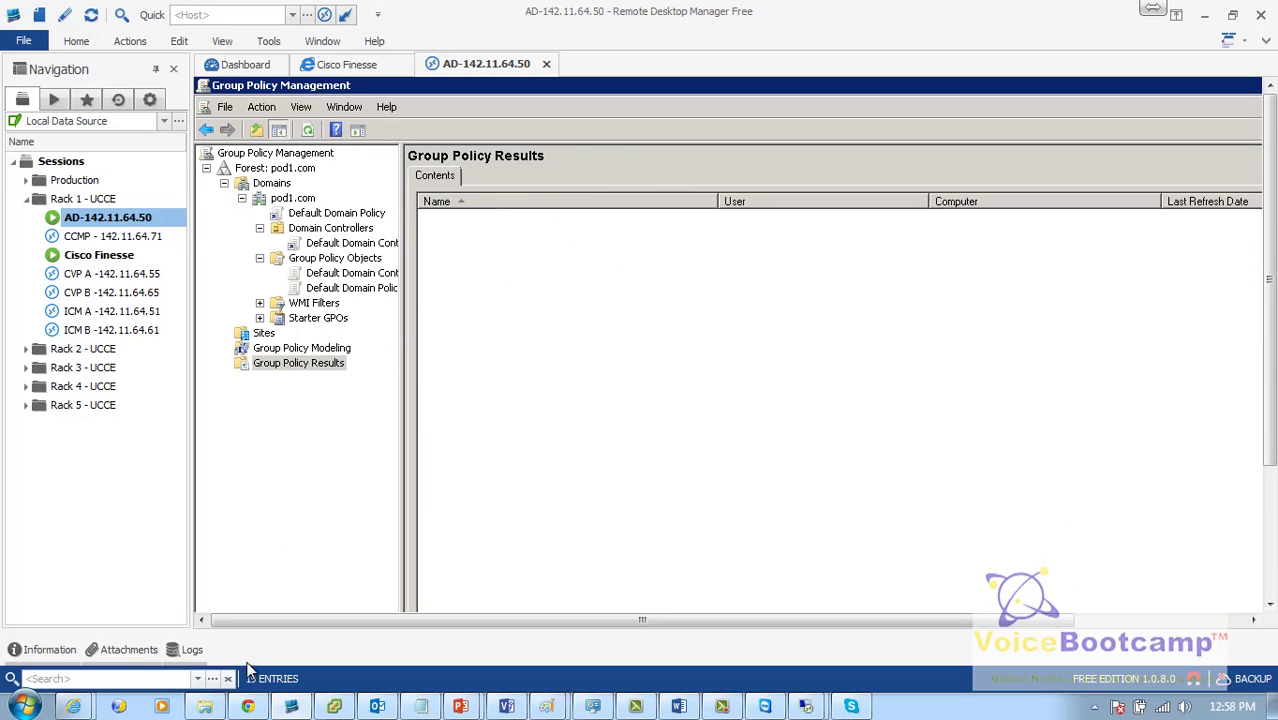
# Step: Run mstsc /admin, connect to 142.11.64.51, and sign in with the administrator password
pyautogui.click(44, 706)
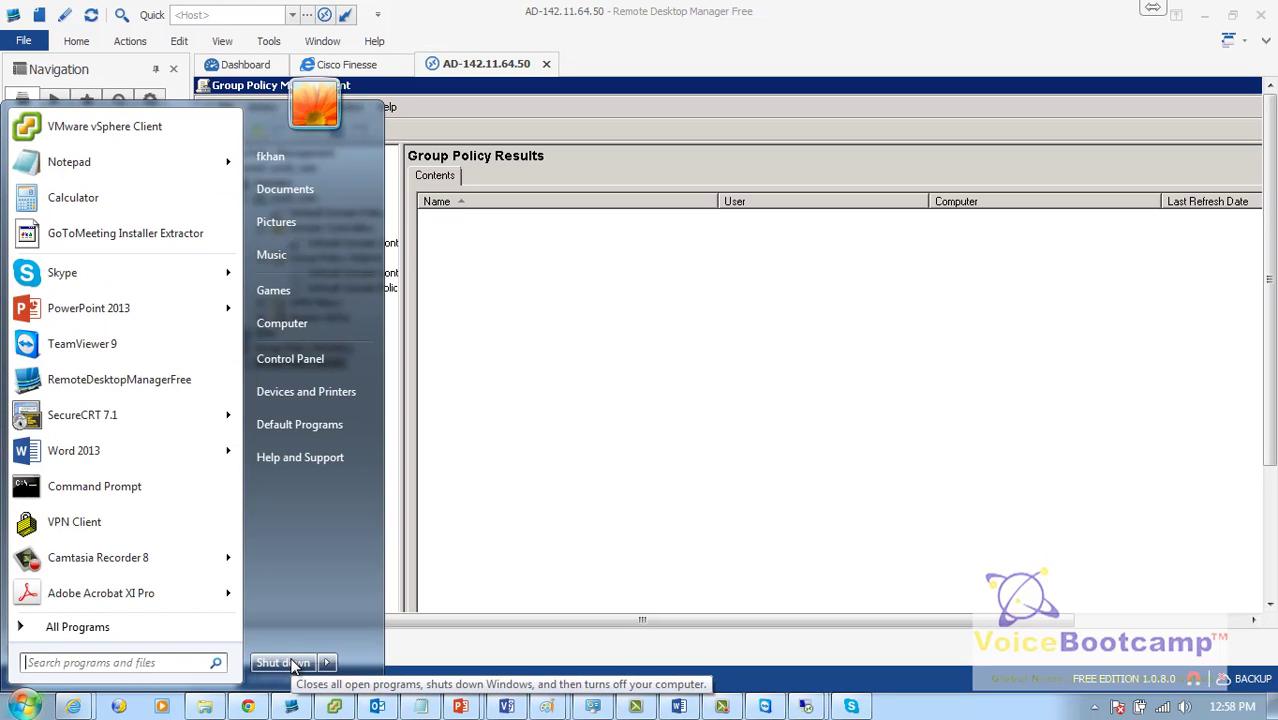
pyautogui.write('mstsc /admin')
pyautogui.press('Return')
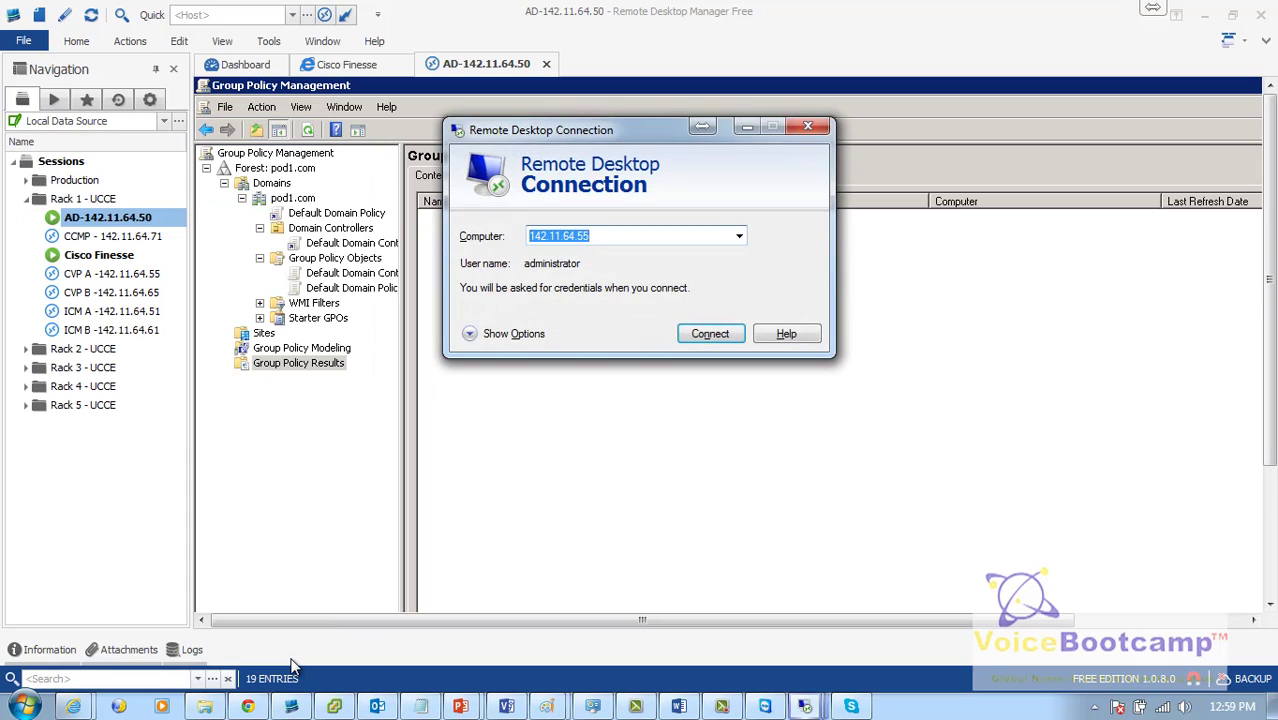
pyautogui.press('End')
pyautogui.press('BackSpace')
pyautogui.write('1')
pyautogui.press('Return')
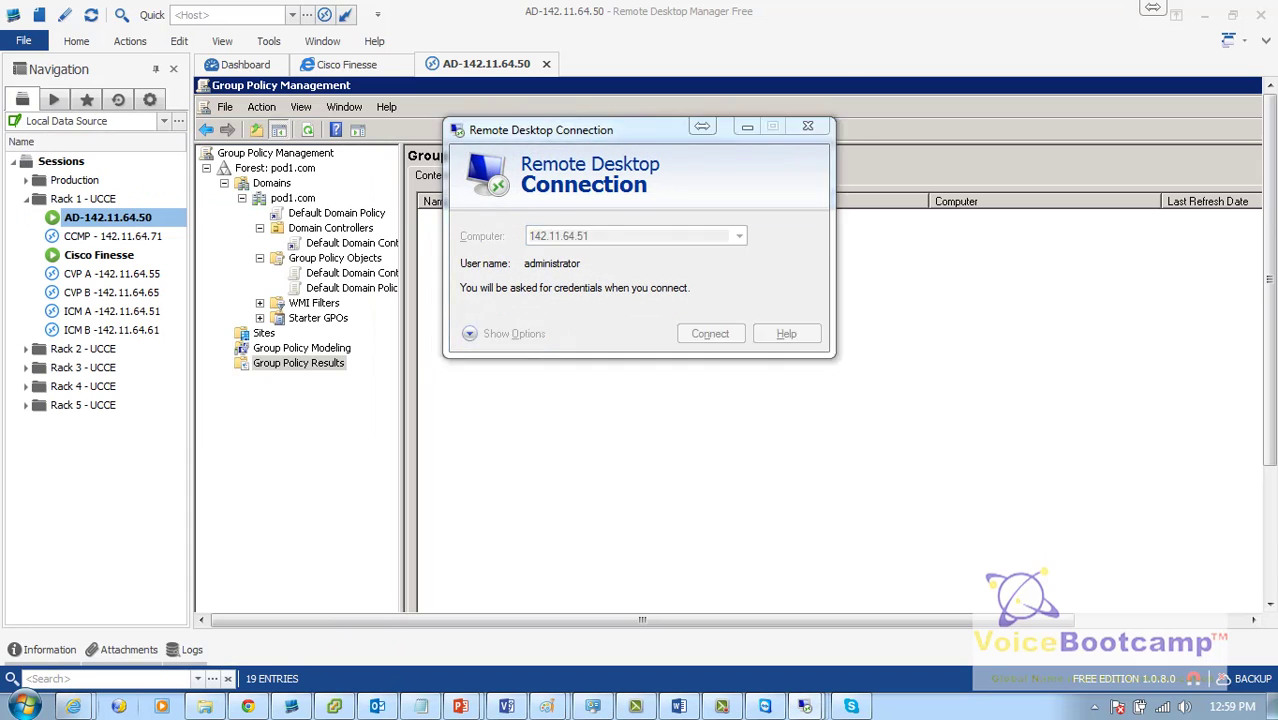
pyautogui.write('••')
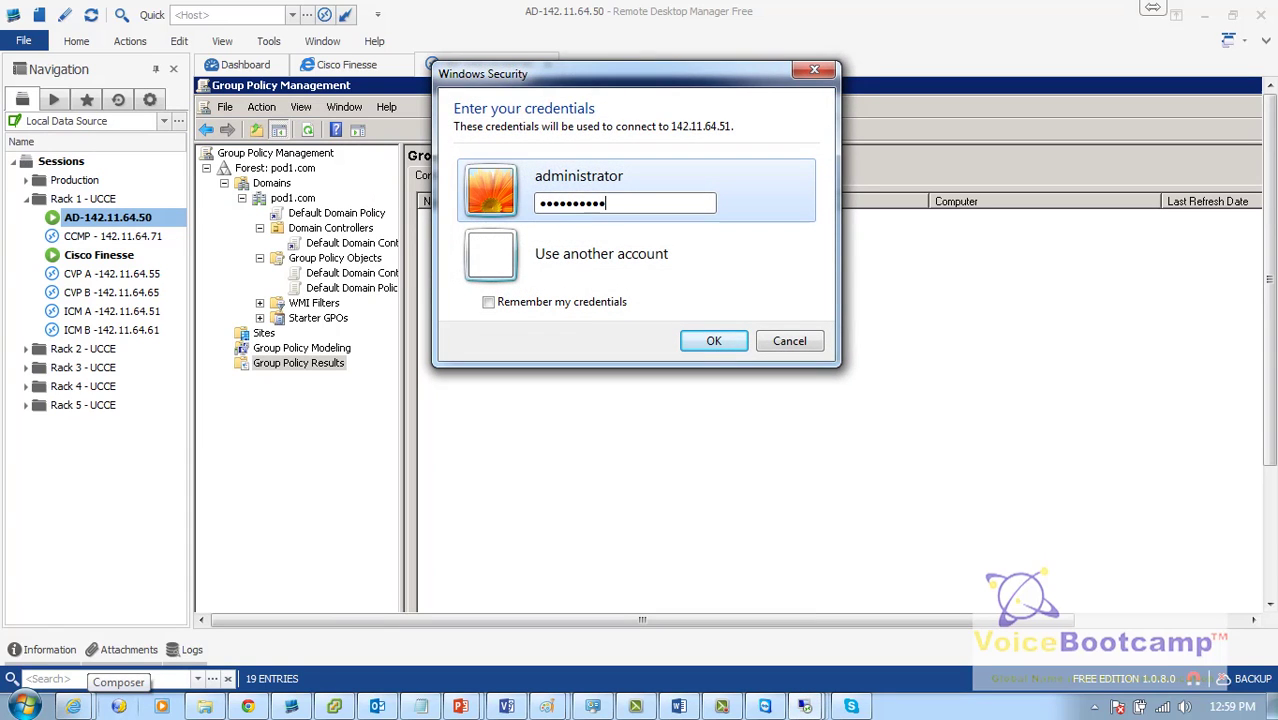
pyautogui.press('Return')
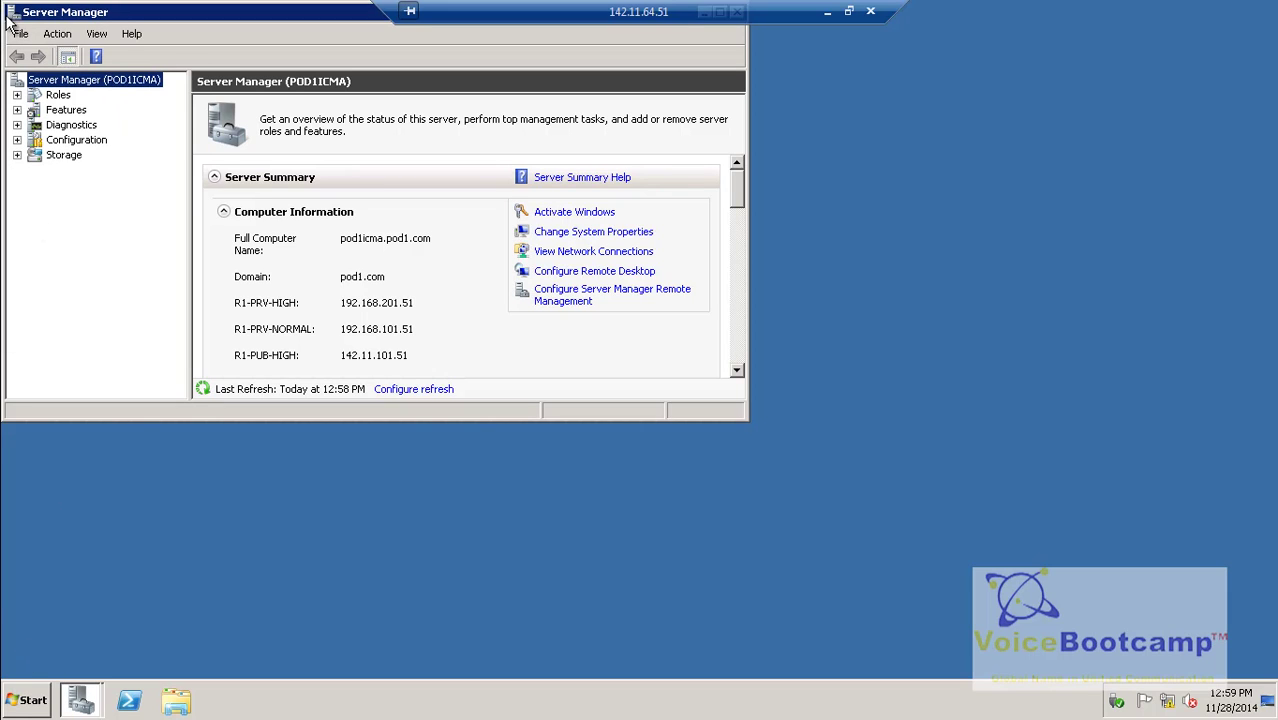
# Step: Launch Computer Management on ICM A, close Server Manager, and minimize the full-screen session
pyautogui.click(24, 704)
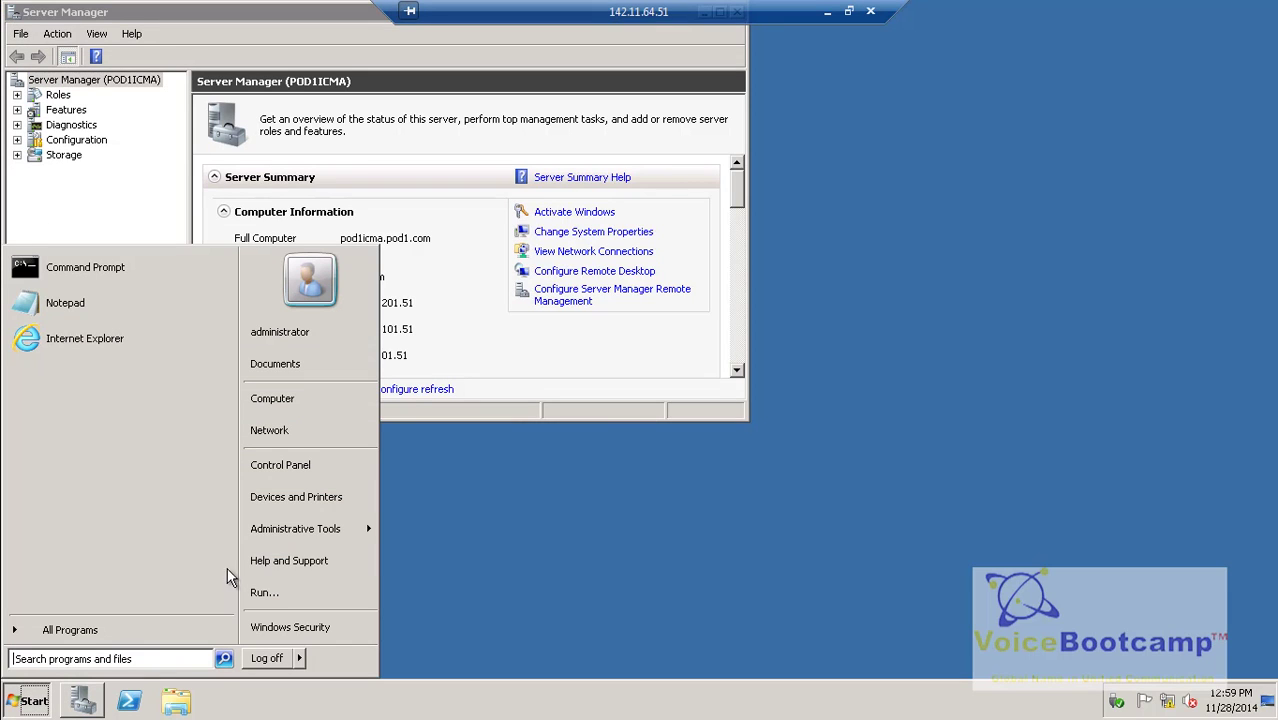
pyautogui.moveTo(303, 535)
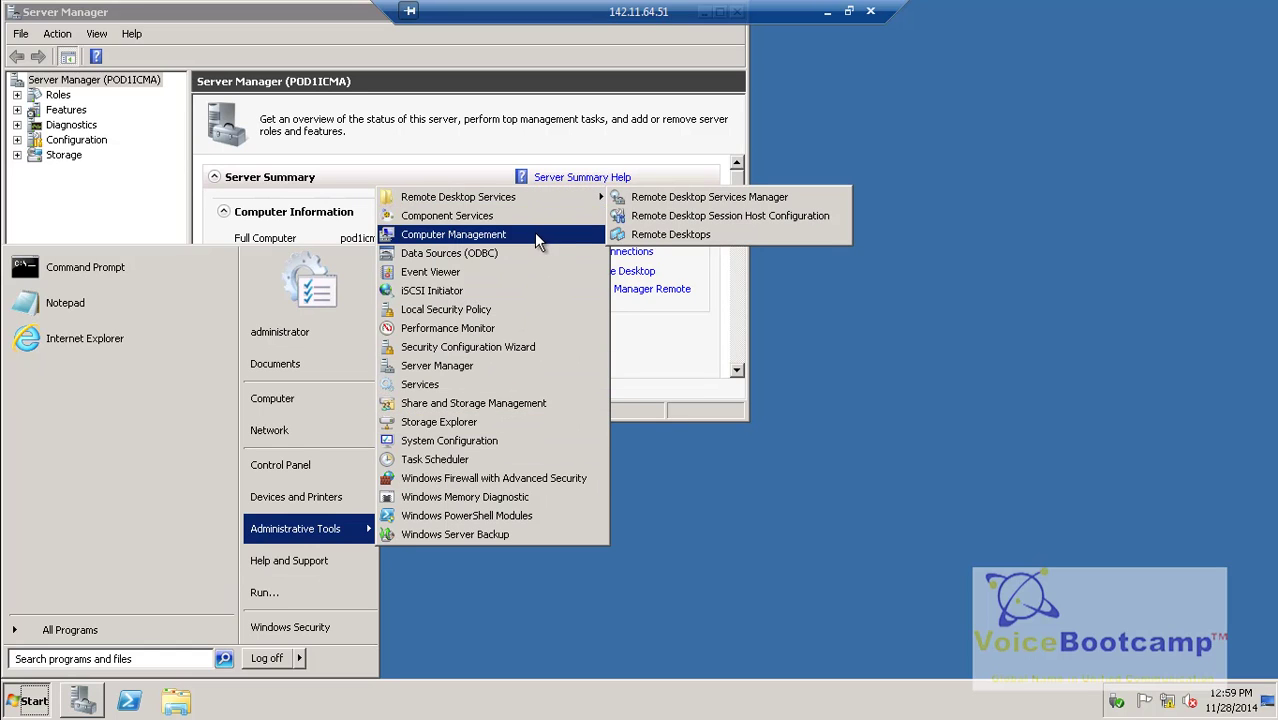
pyautogui.click(534, 232)
pyautogui.doubleClick(6, 11)
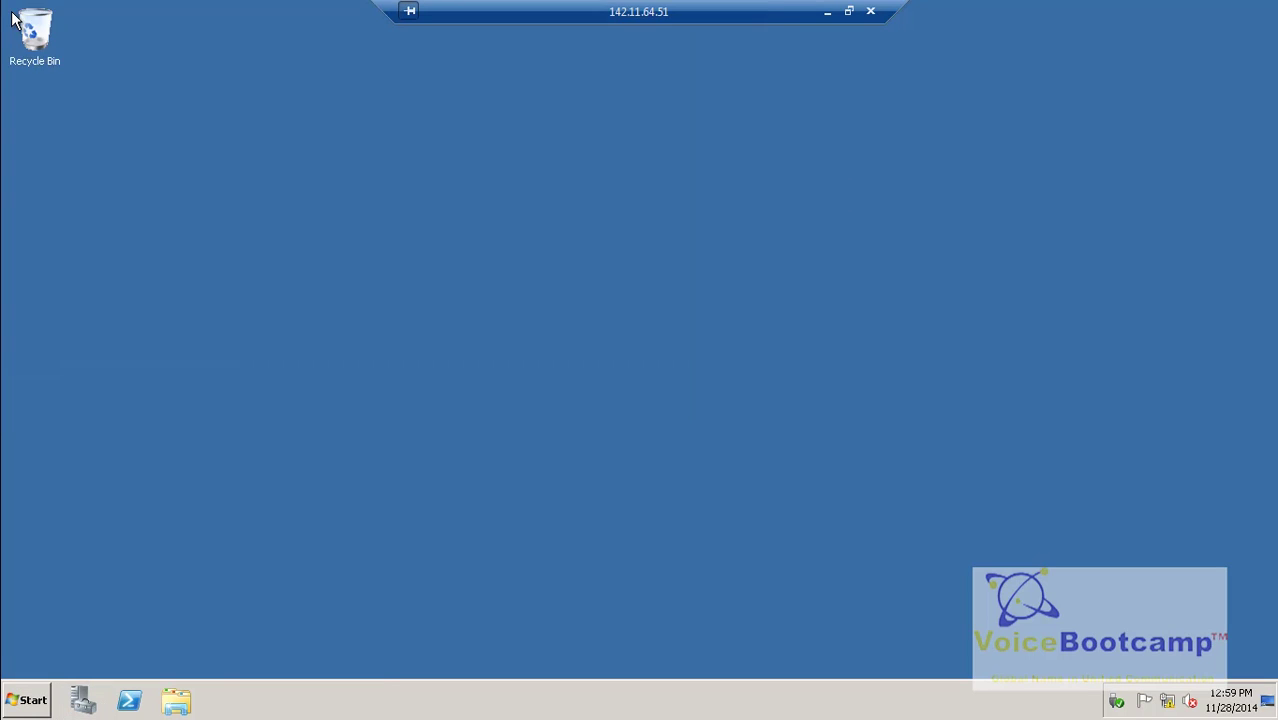
pyautogui.click(30, 699)
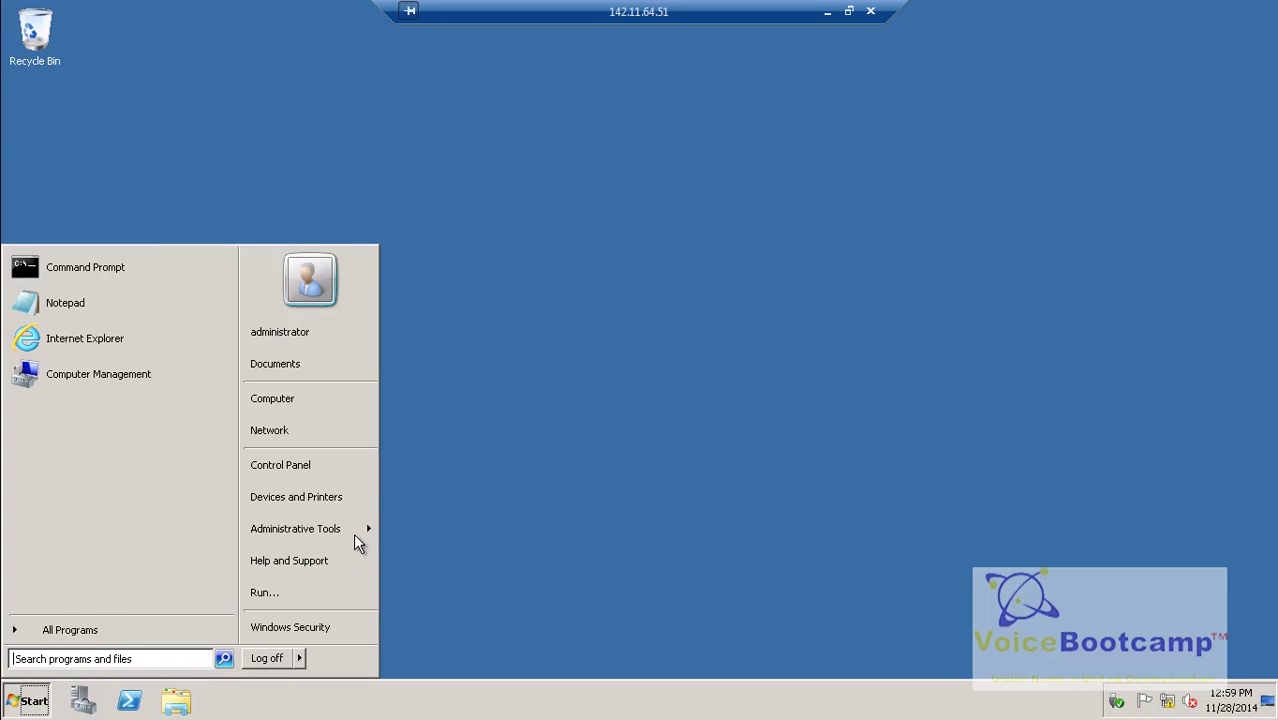
pyautogui.moveTo(353, 533)
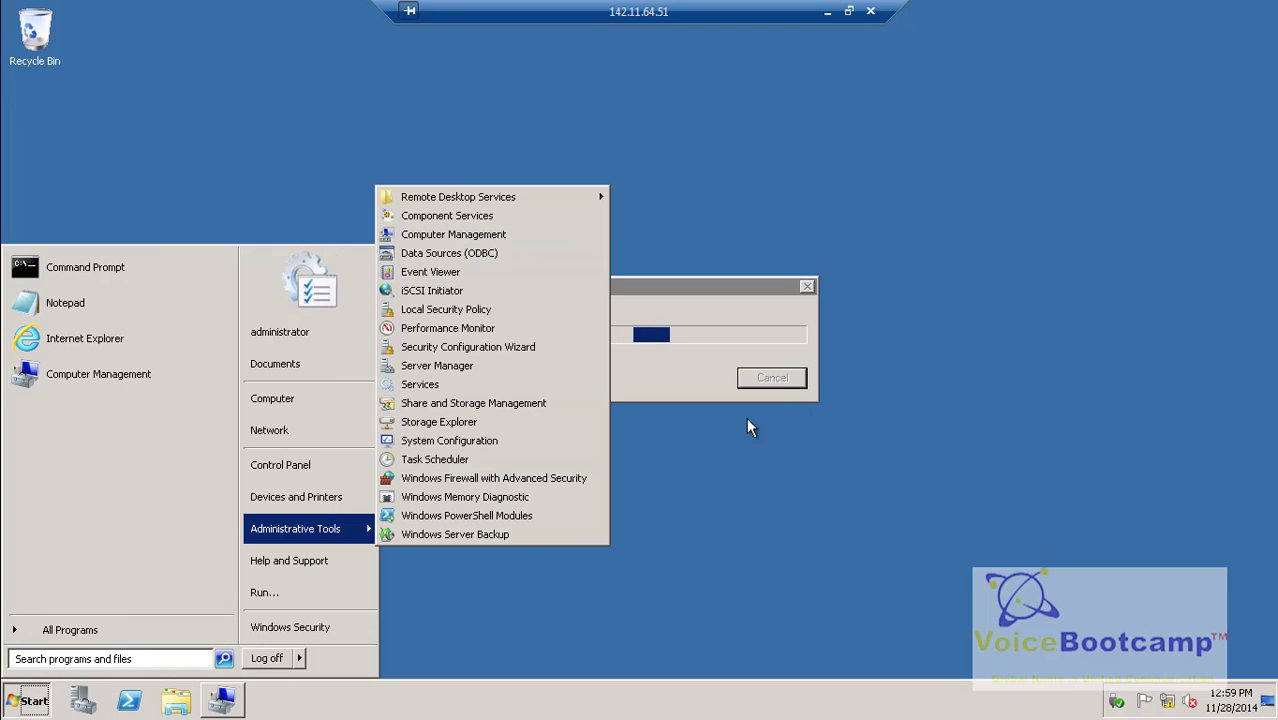
pyautogui.click(738, 546)
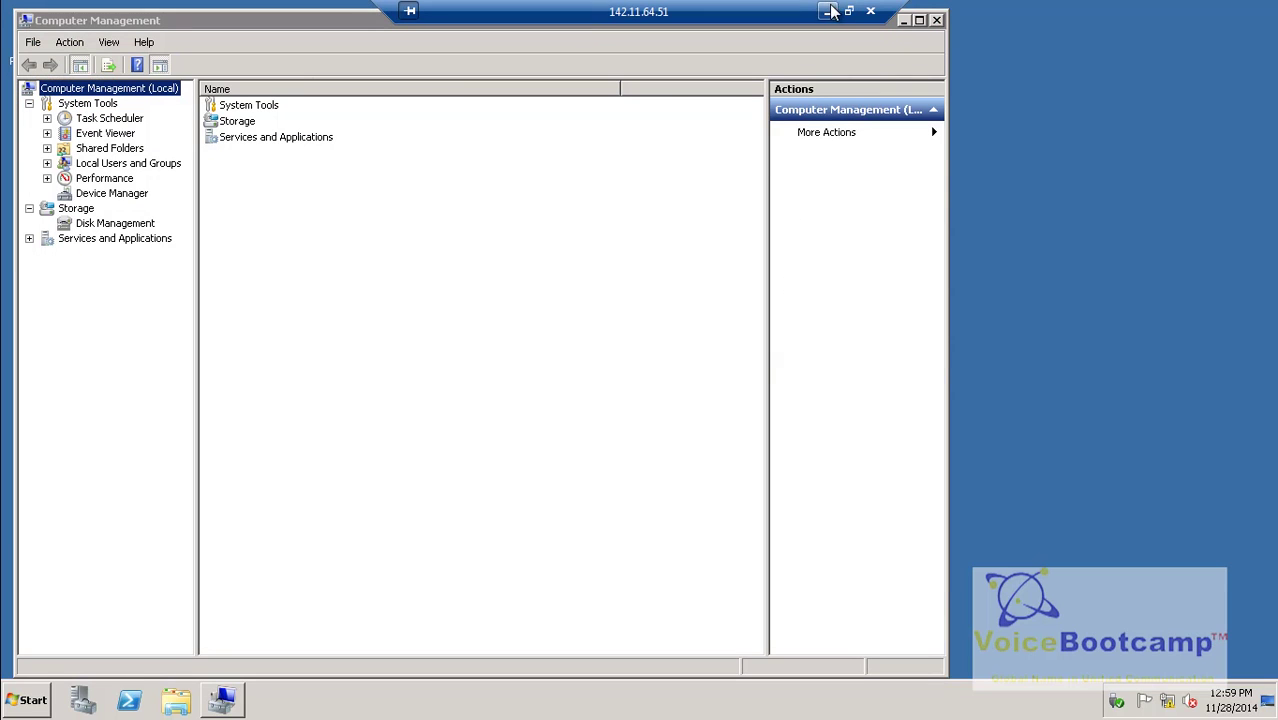
pyautogui.click(826, 13)
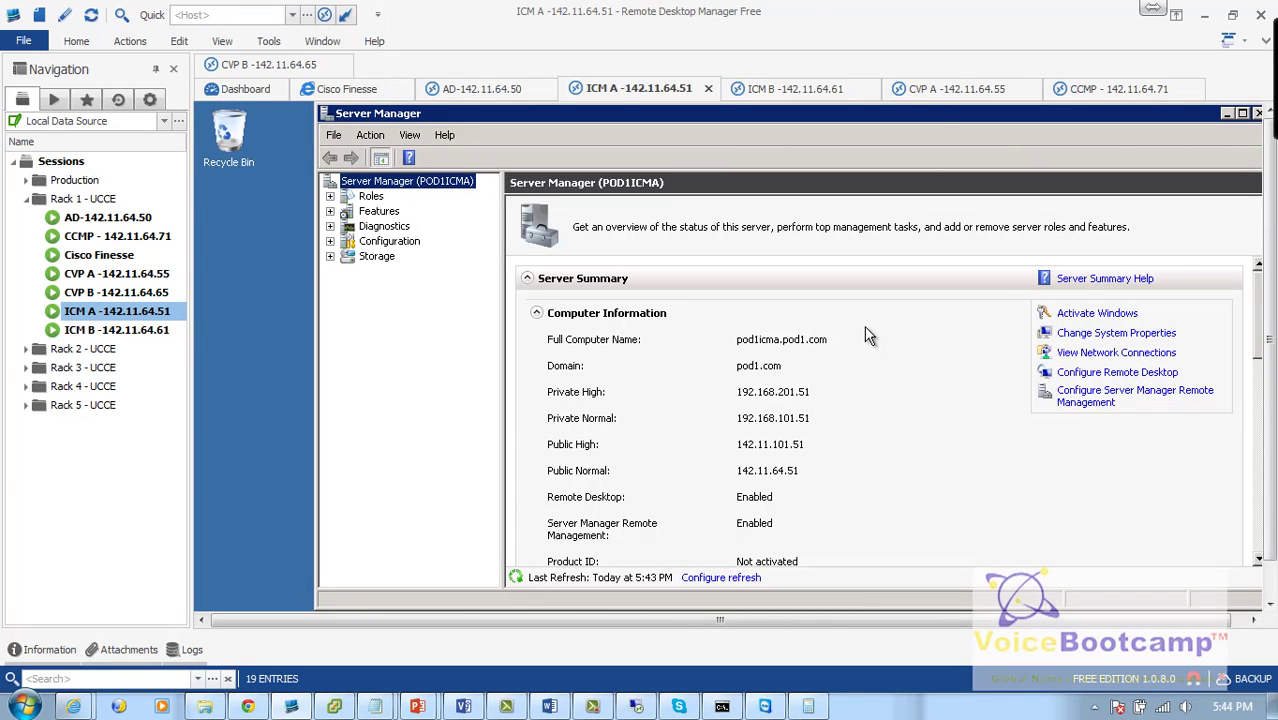
# Step: Open and cancel ICM A's System Properties, then switch to the ICM B -142.11.64.61 session
pyautogui.click(1118, 374)
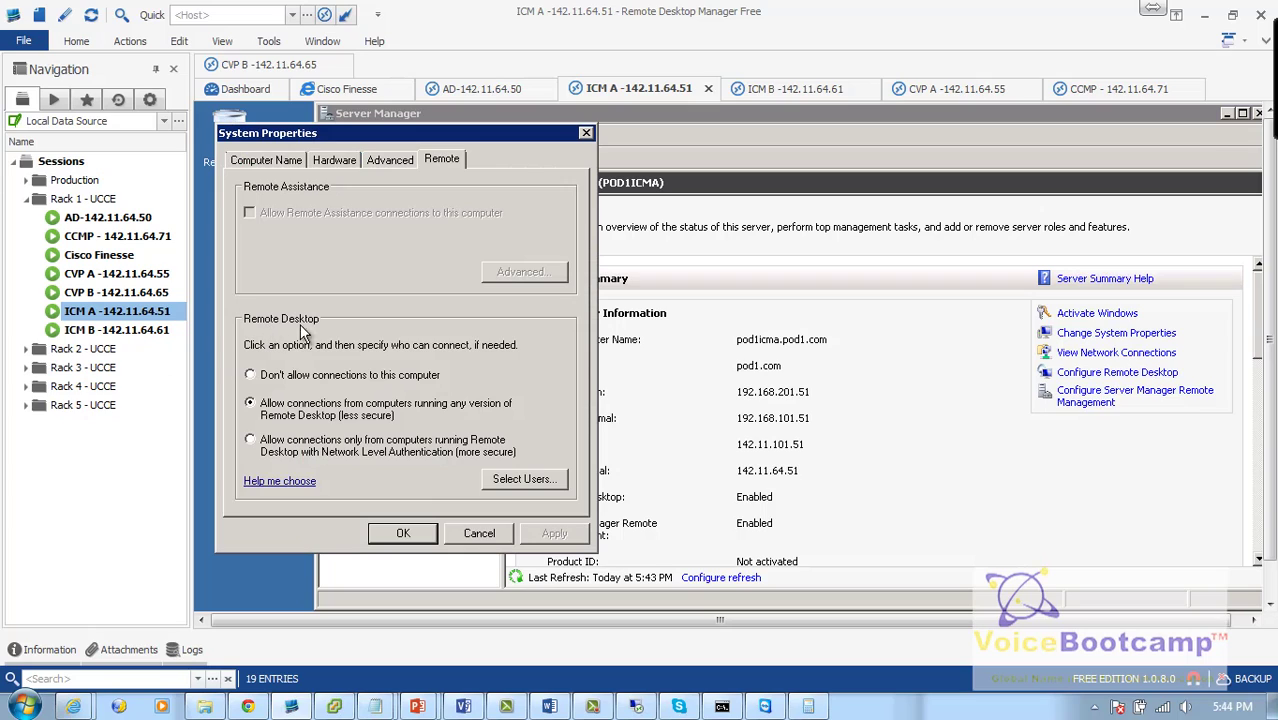
pyautogui.click(472, 533)
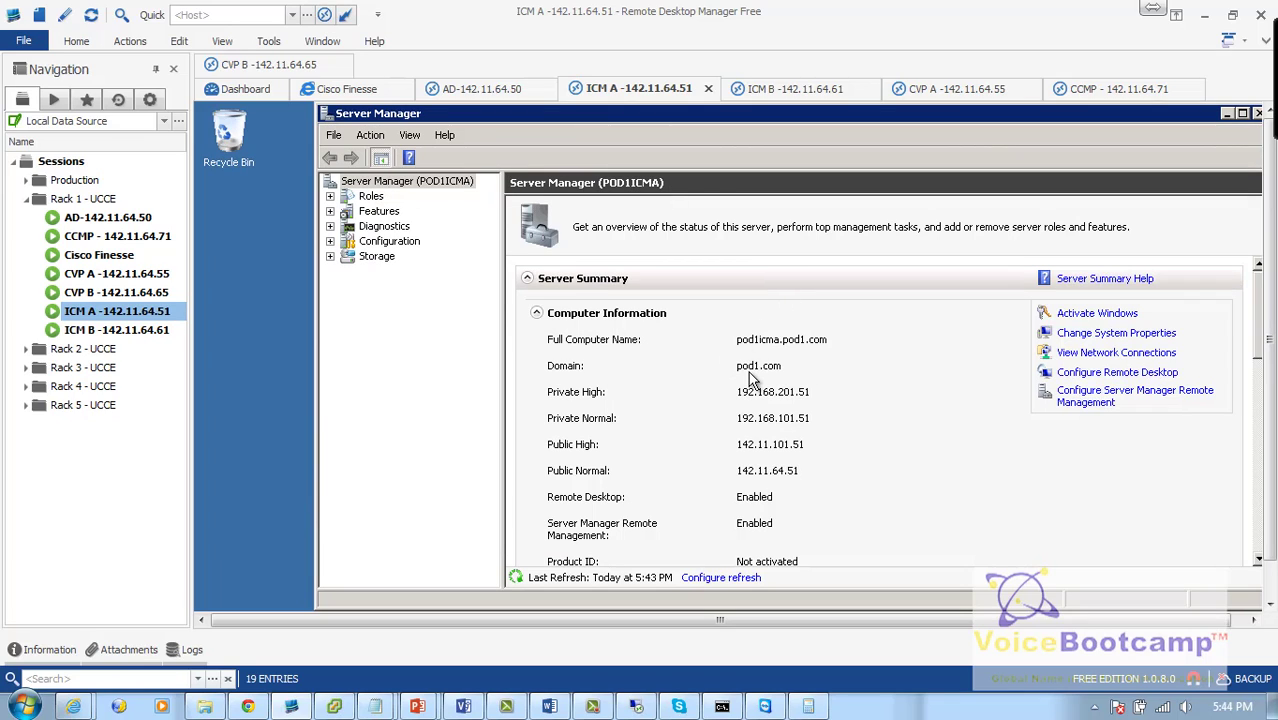
pyautogui.click(140, 331)
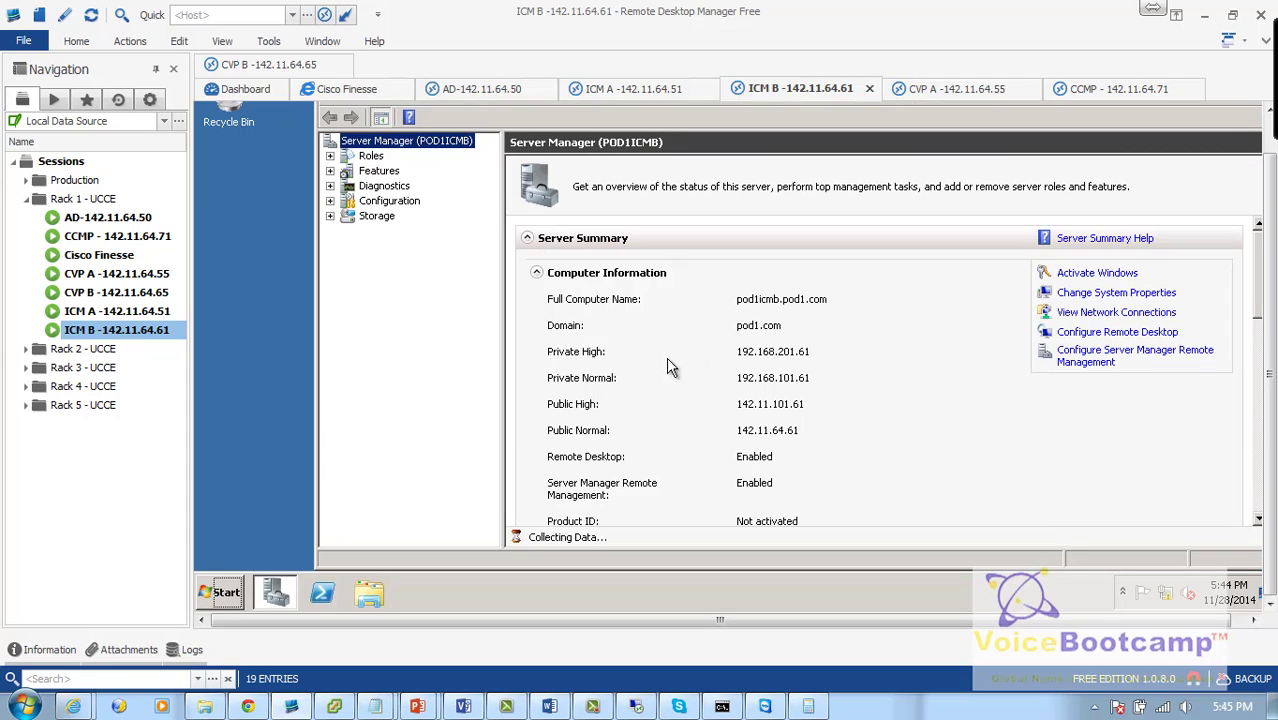
# Step: Switch to the AD server's session and open Active Directory Users and Computers
pyautogui.click(140, 217)
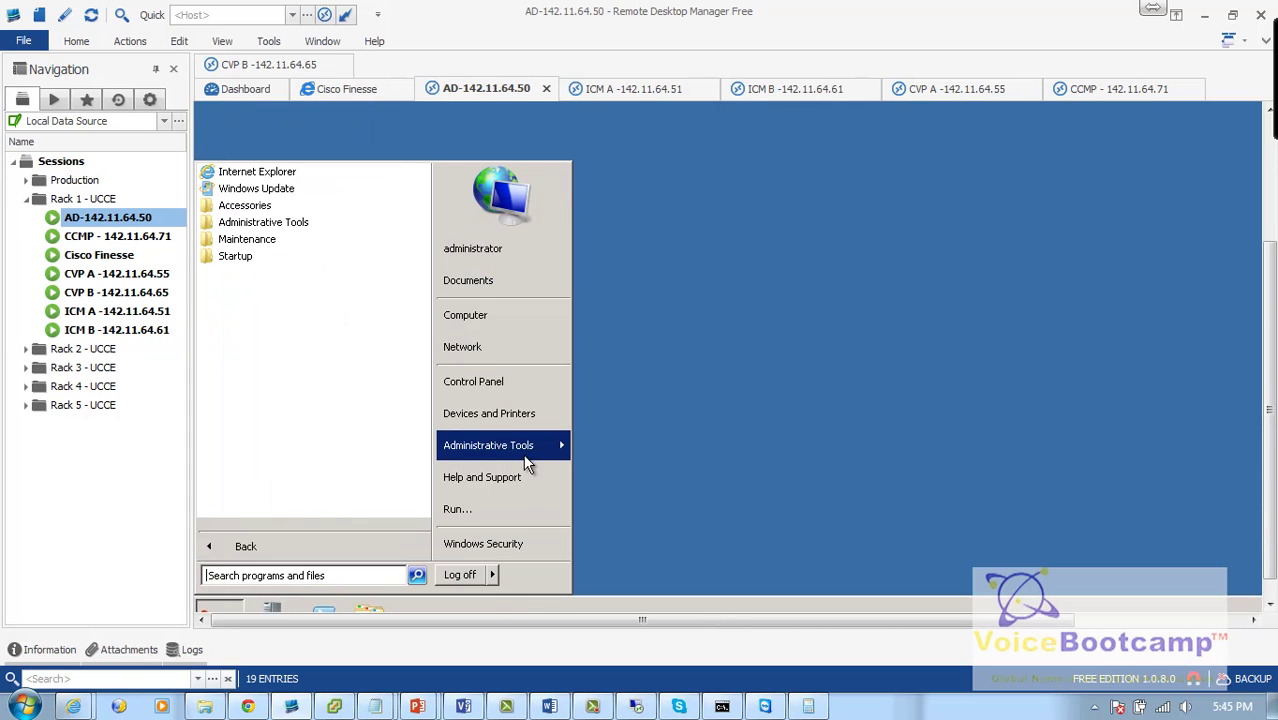
pyautogui.moveTo(524, 445)
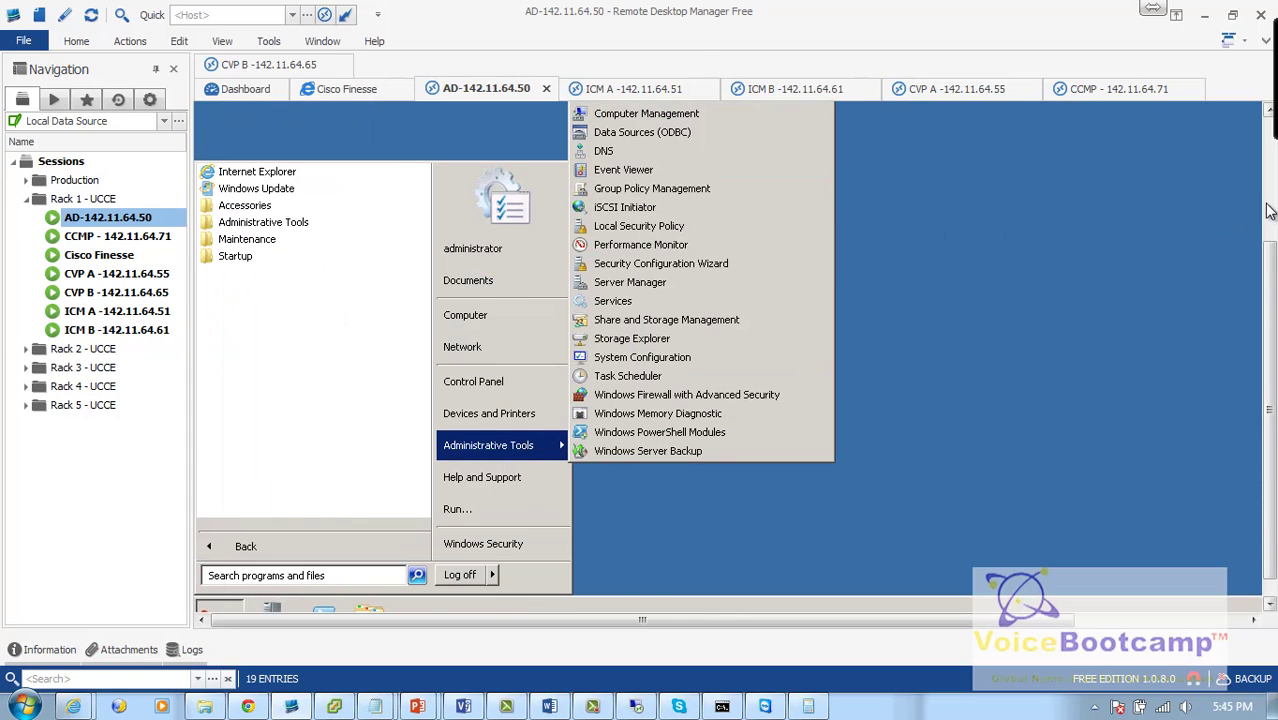
pyautogui.click(1267, 208)
pyautogui.click(749, 242)
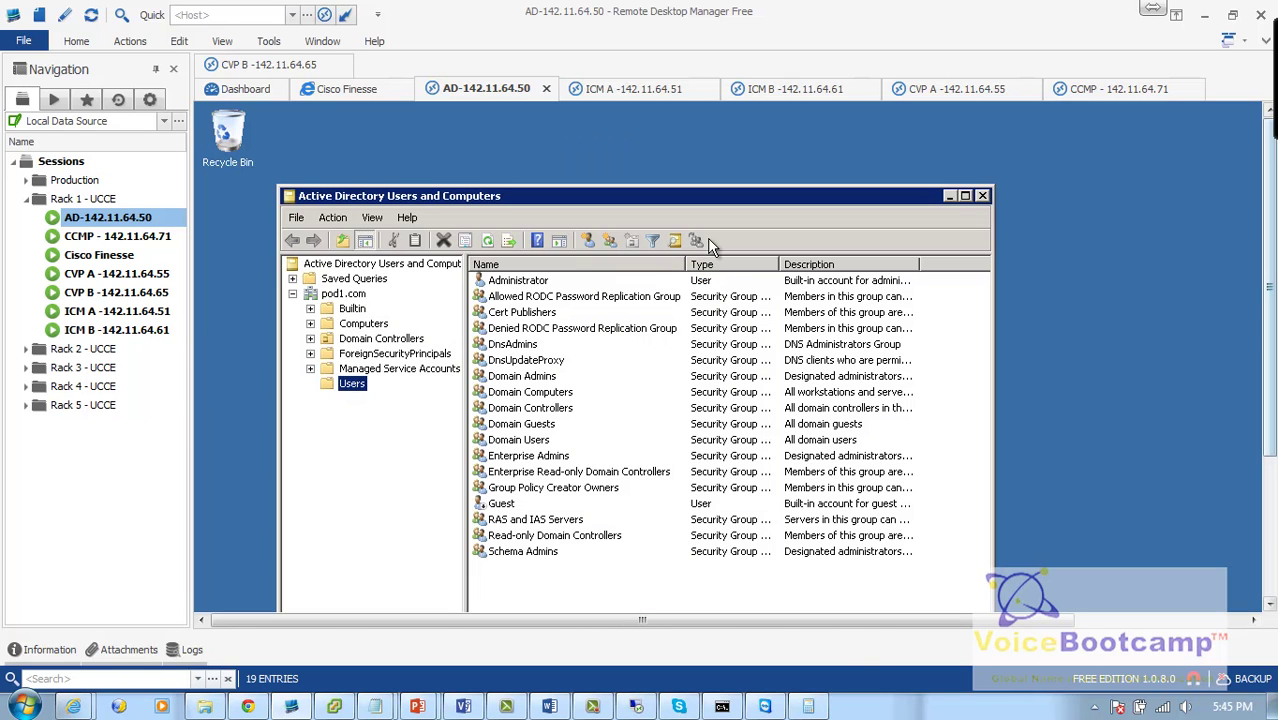
# Step: List the five computer accounts in the Computers container and select POD1CVPB
pyautogui.click(363, 326)
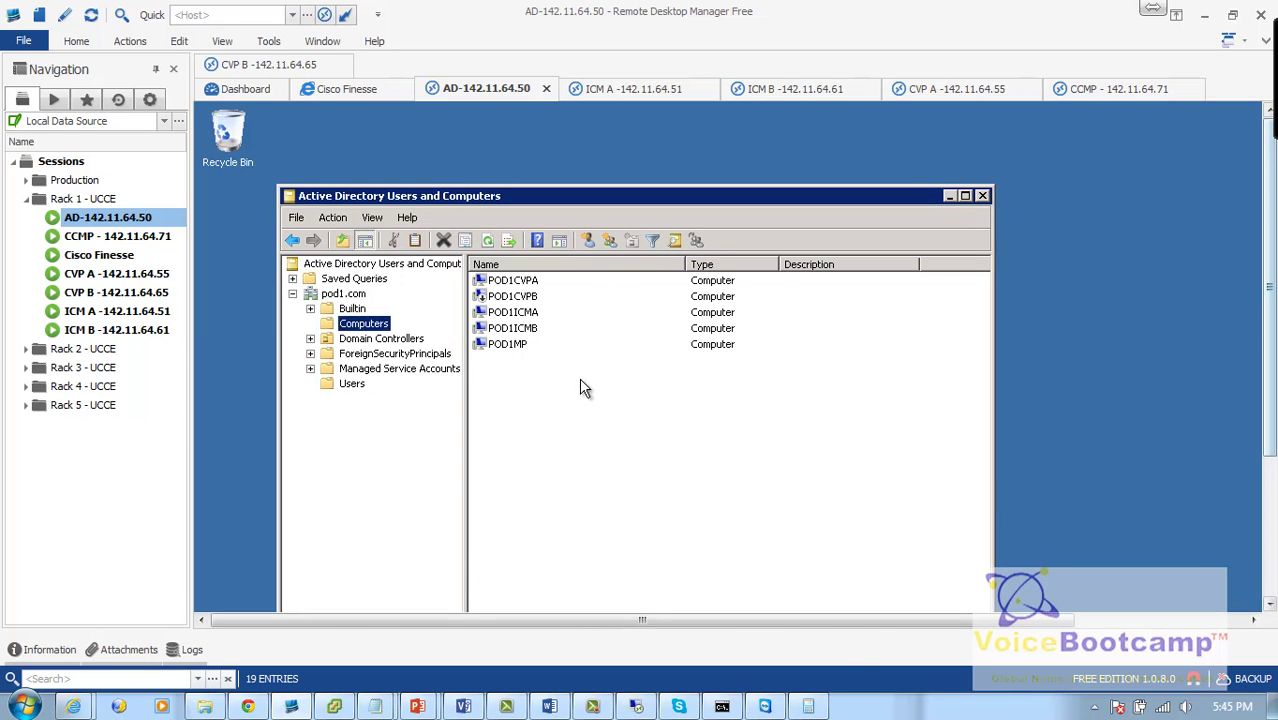
pyautogui.moveTo(575, 377); pyautogui.dragTo(499, 278)
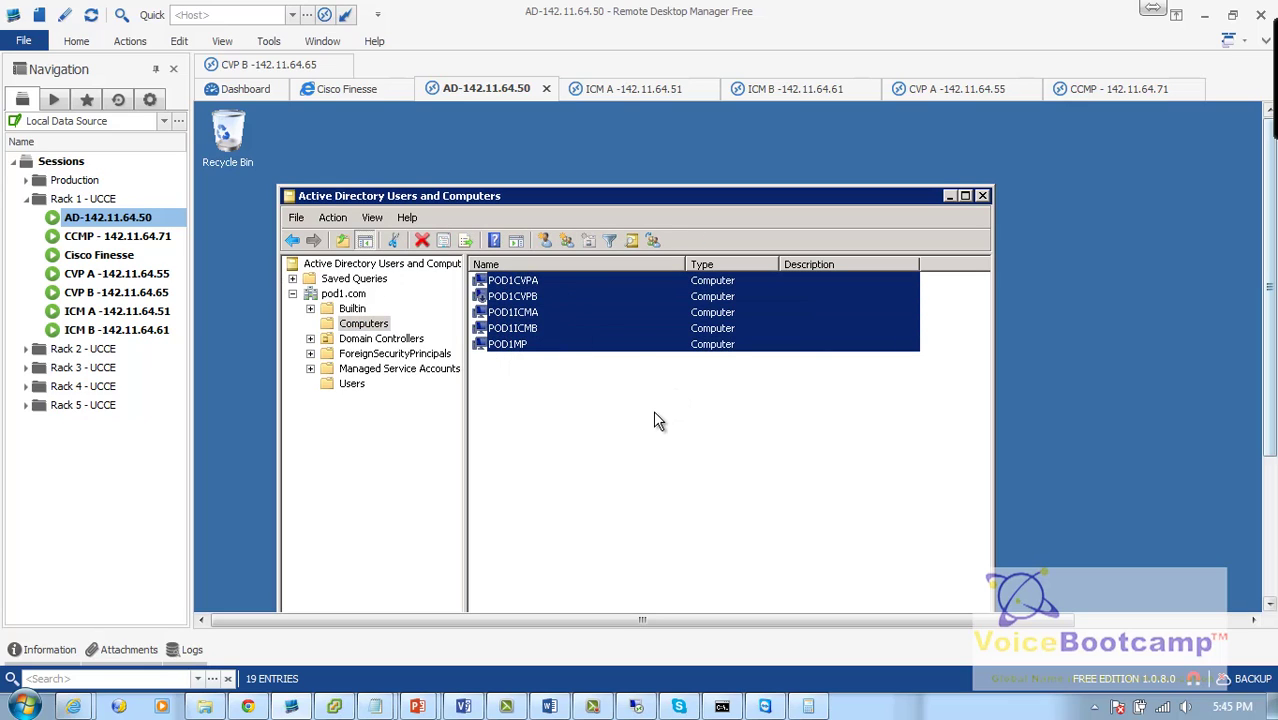
pyautogui.click(654, 412)
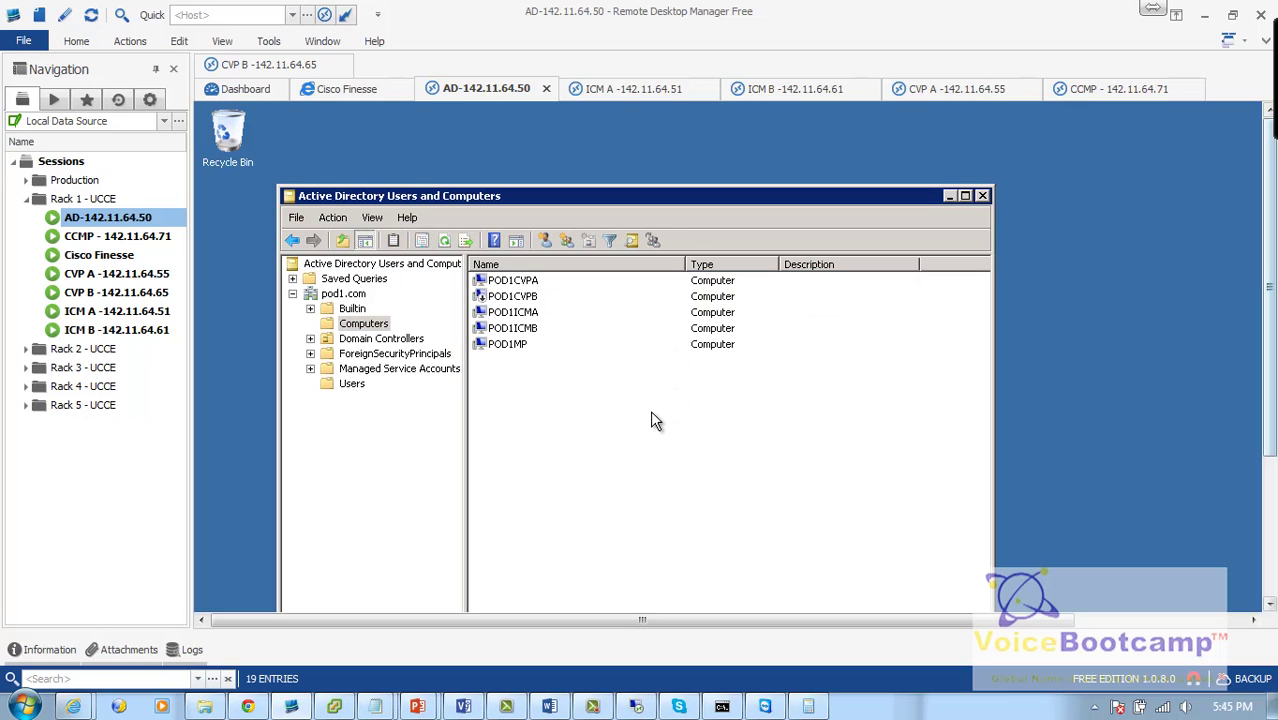
pyautogui.click(508, 297)
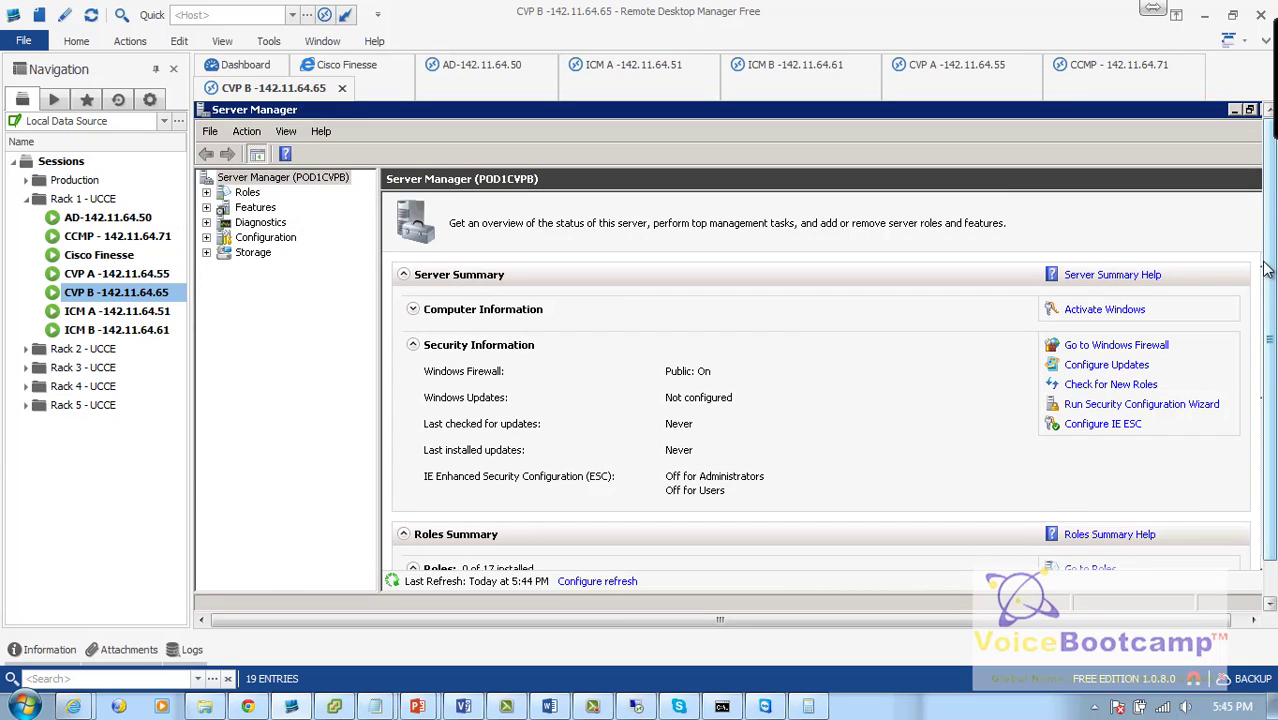
# Step: Review CVP B's computer name and workgroup details in Server Manager
pyautogui.click(1187, 619)
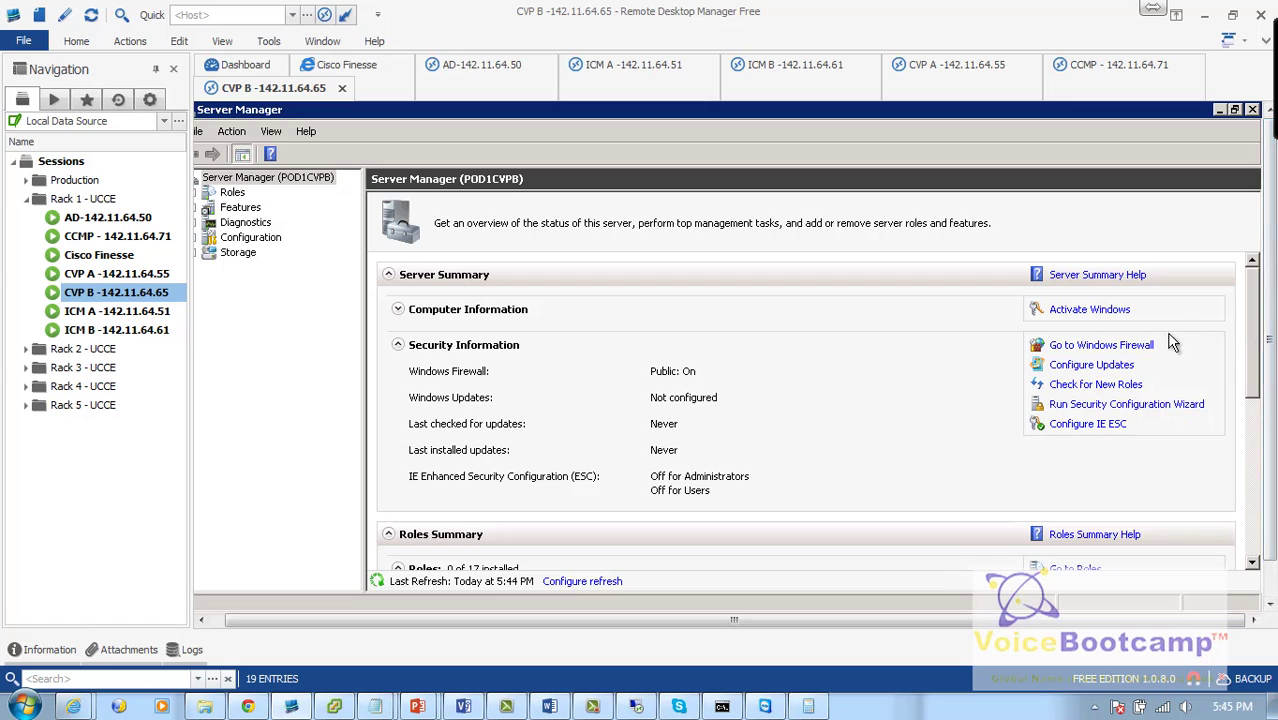
pyautogui.scroll(-5, 1258, 440)
pyautogui.scroll(5, 1260, 392)
pyautogui.click(397, 344)
pyautogui.click(397, 309)
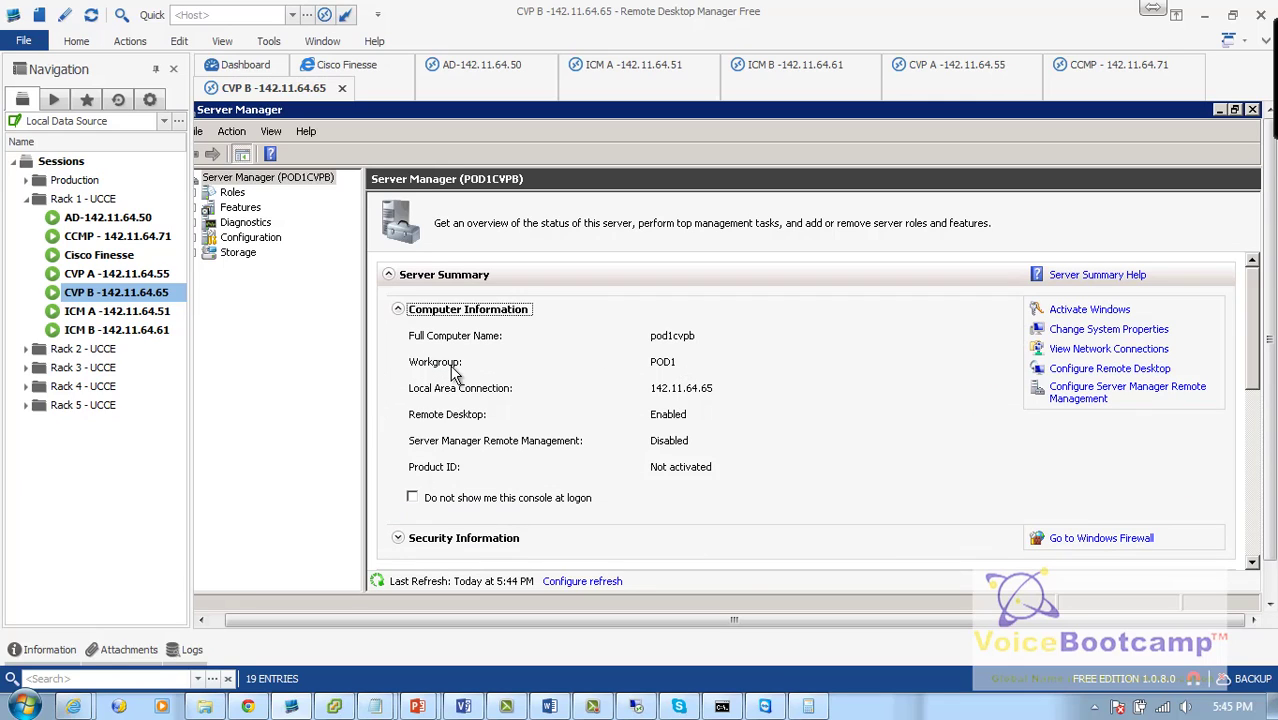
# Step: Join POD1CVPB to the pod1.com domain using the administrator account and password
pyautogui.click(1100, 330)
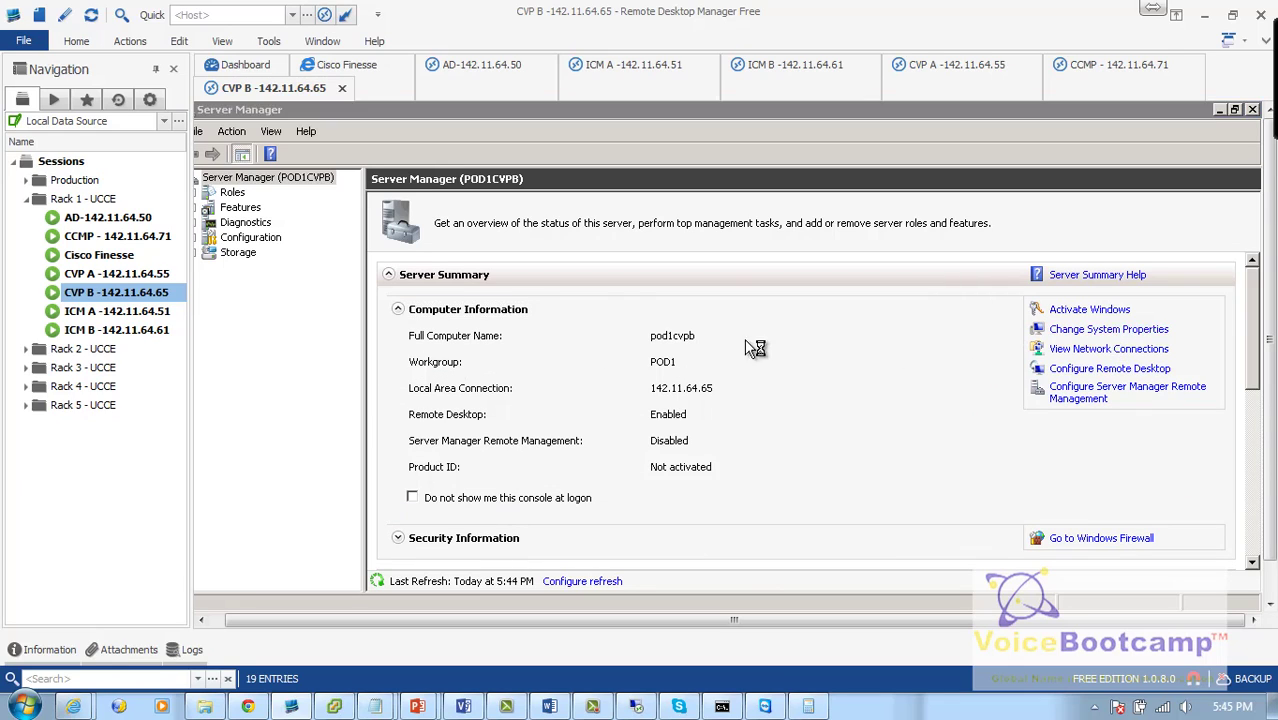
pyautogui.click(533, 343)
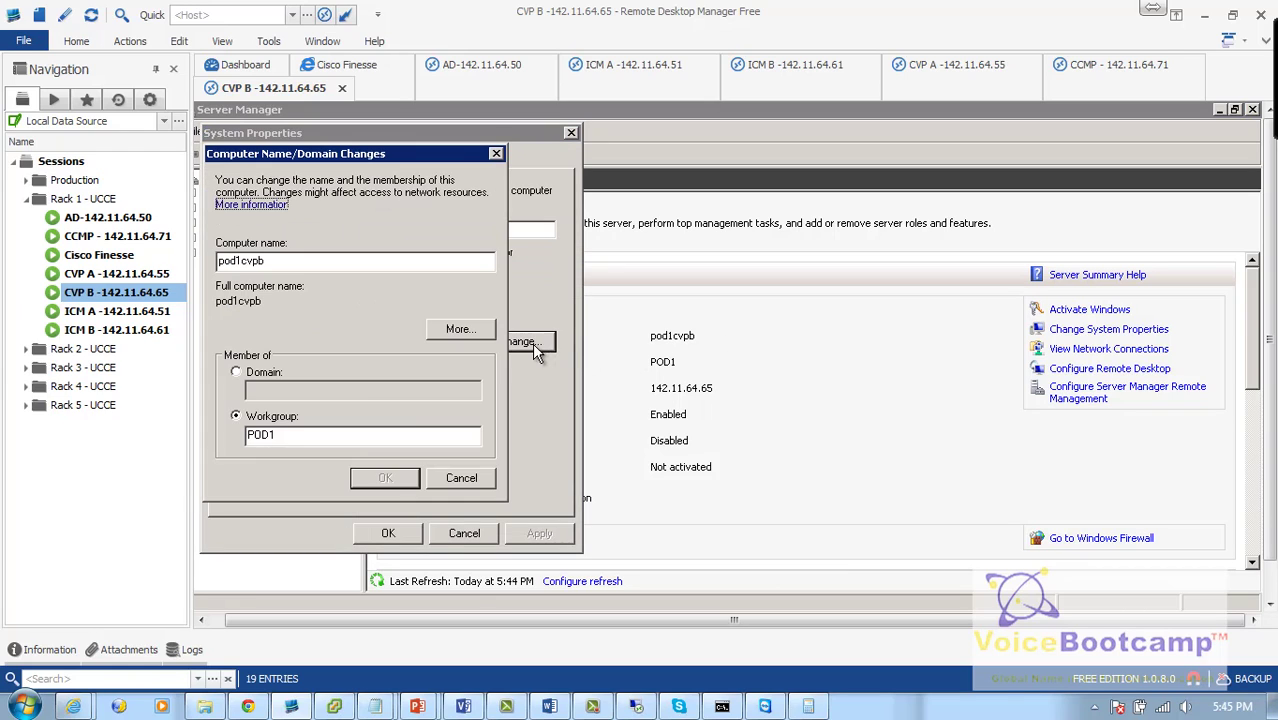
pyautogui.click(274, 374)
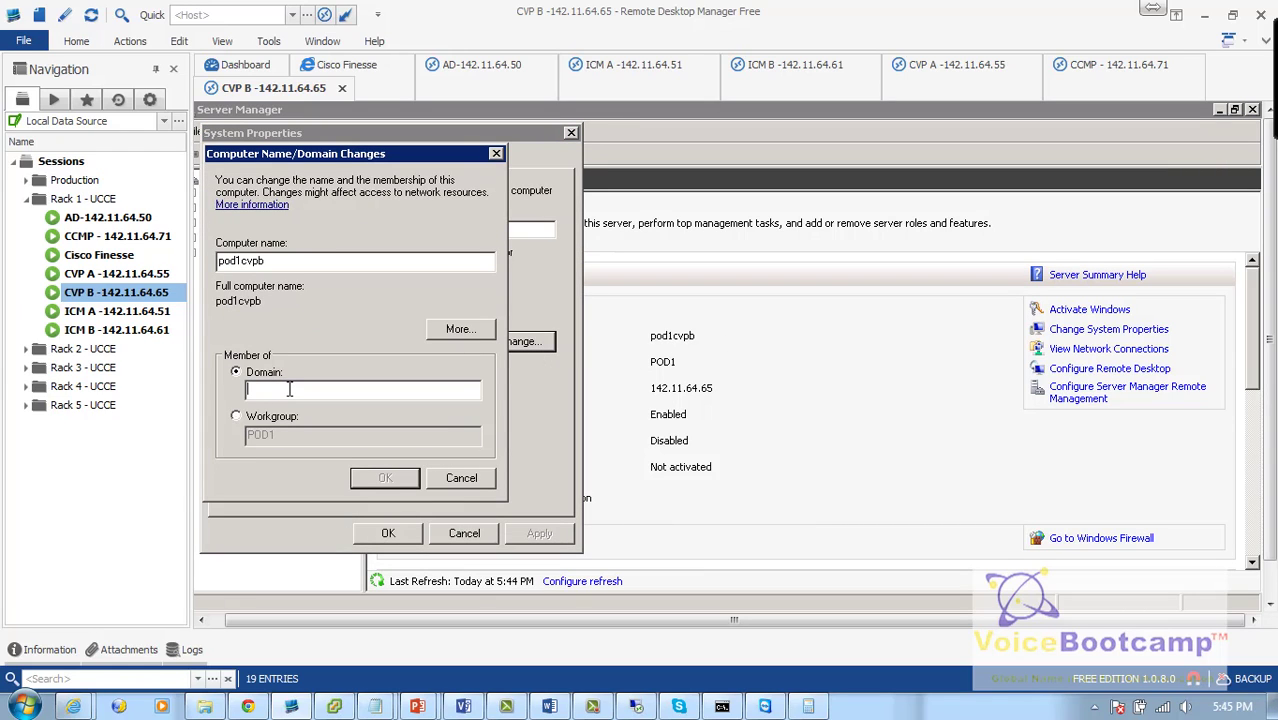
pyautogui.write('pod1.coadministrator')
pyautogui.press('Tab')
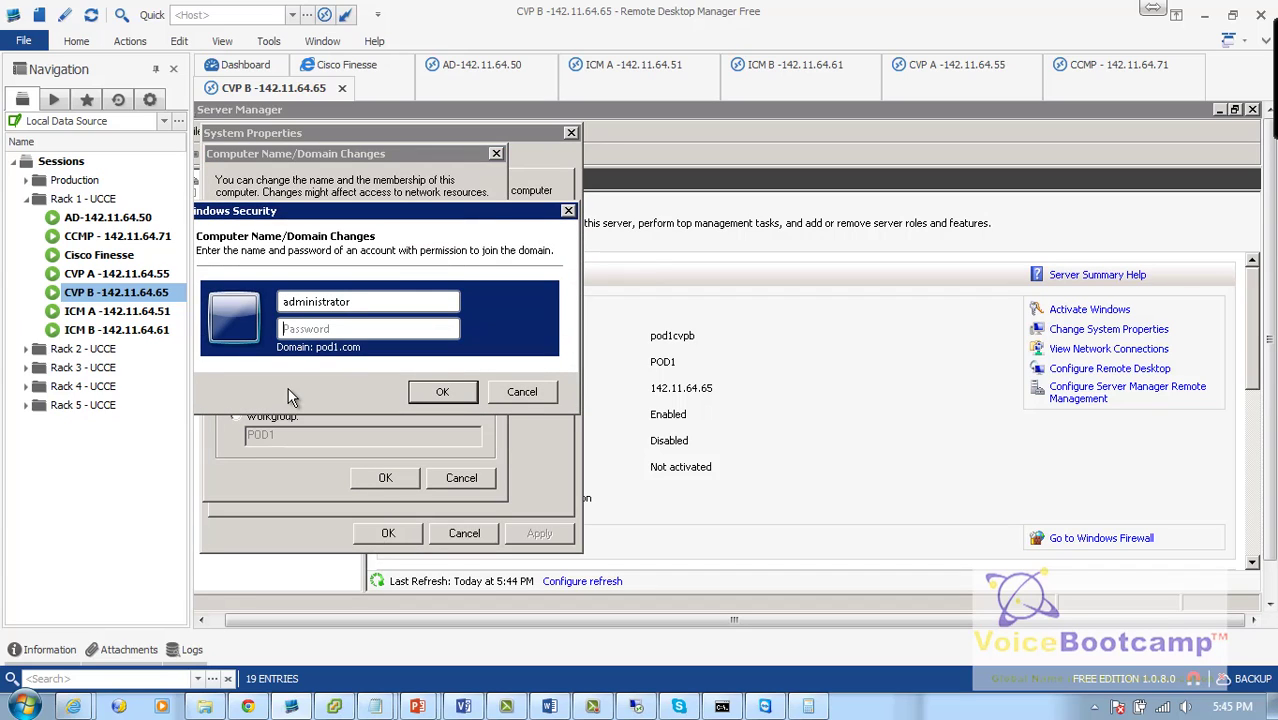
pyautogui.write('•••••••••••••')
pyautogui.press('Return')
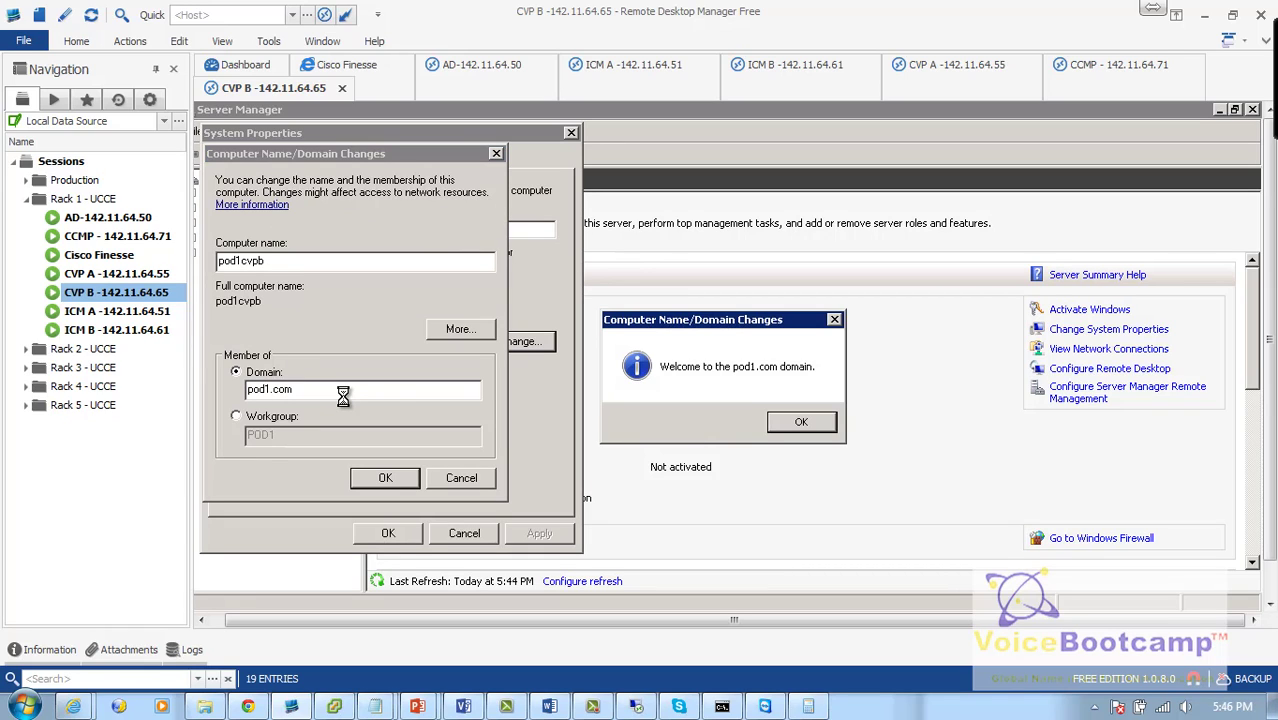
# Step: Acknowledge the welcome and restart notices, close System Properties, and restart the server now
pyautogui.click(798, 421)
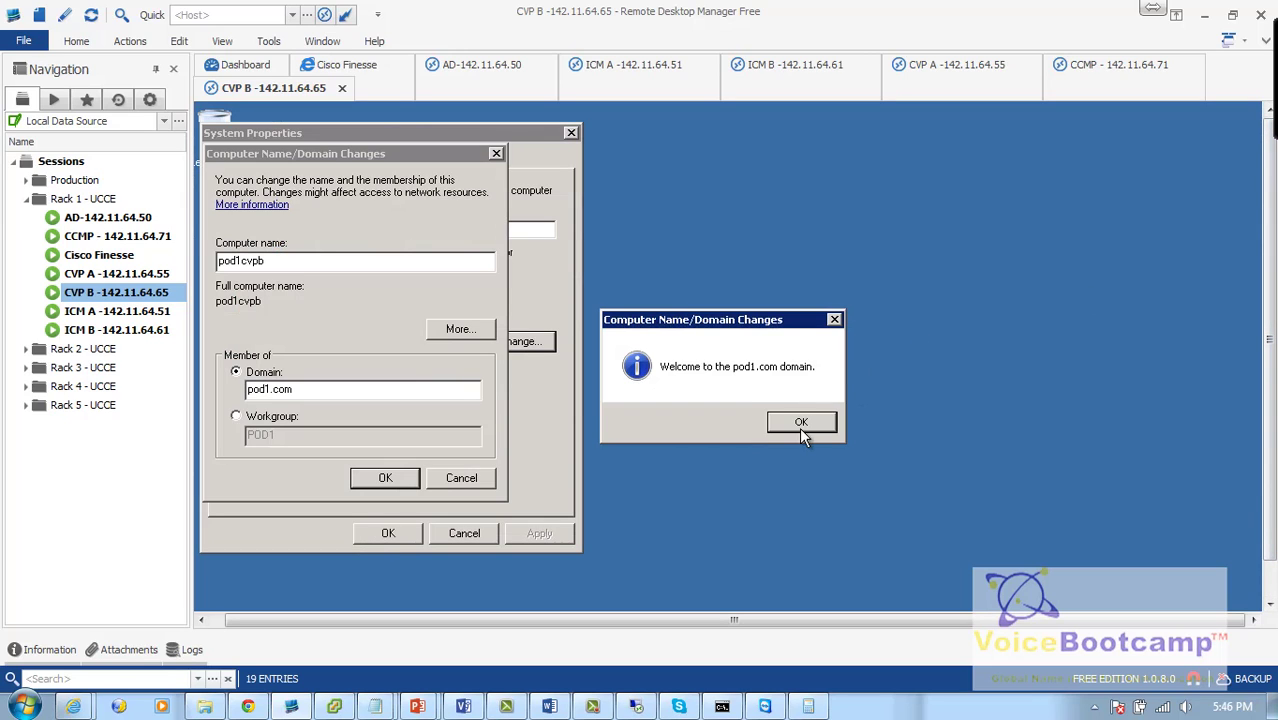
pyautogui.click(801, 422)
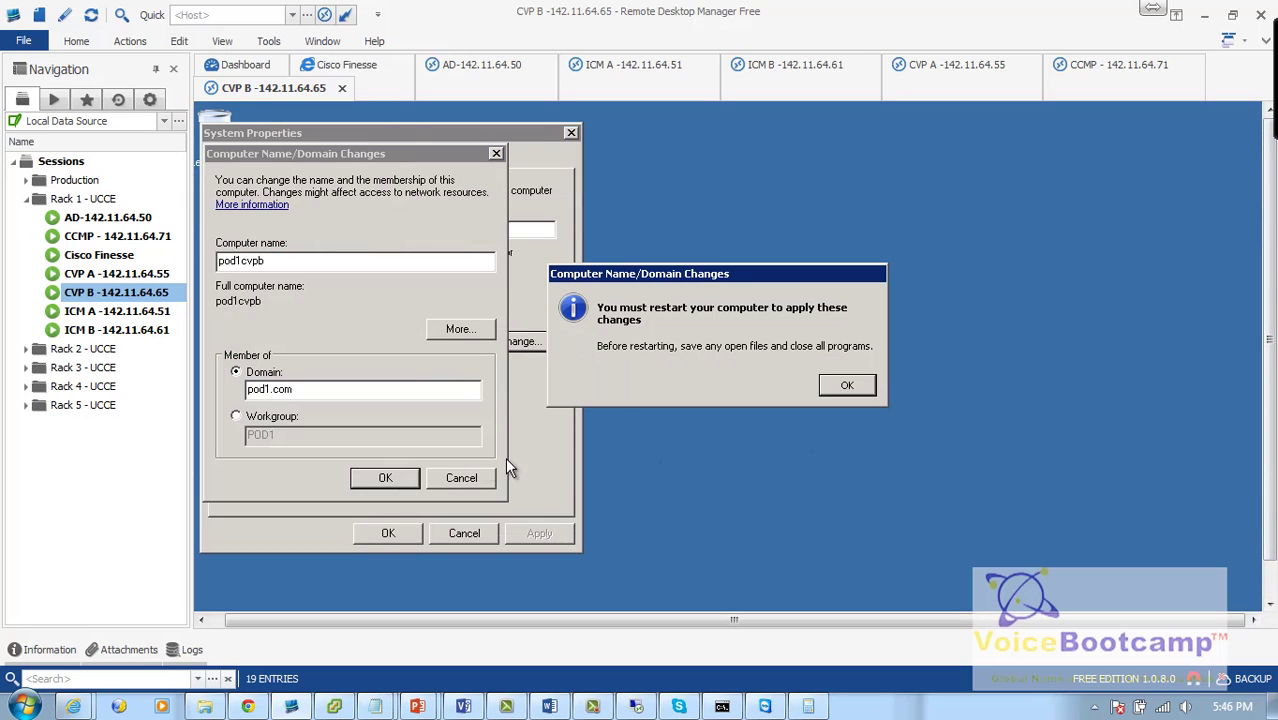
pyautogui.click(856, 388)
pyautogui.click(388, 535)
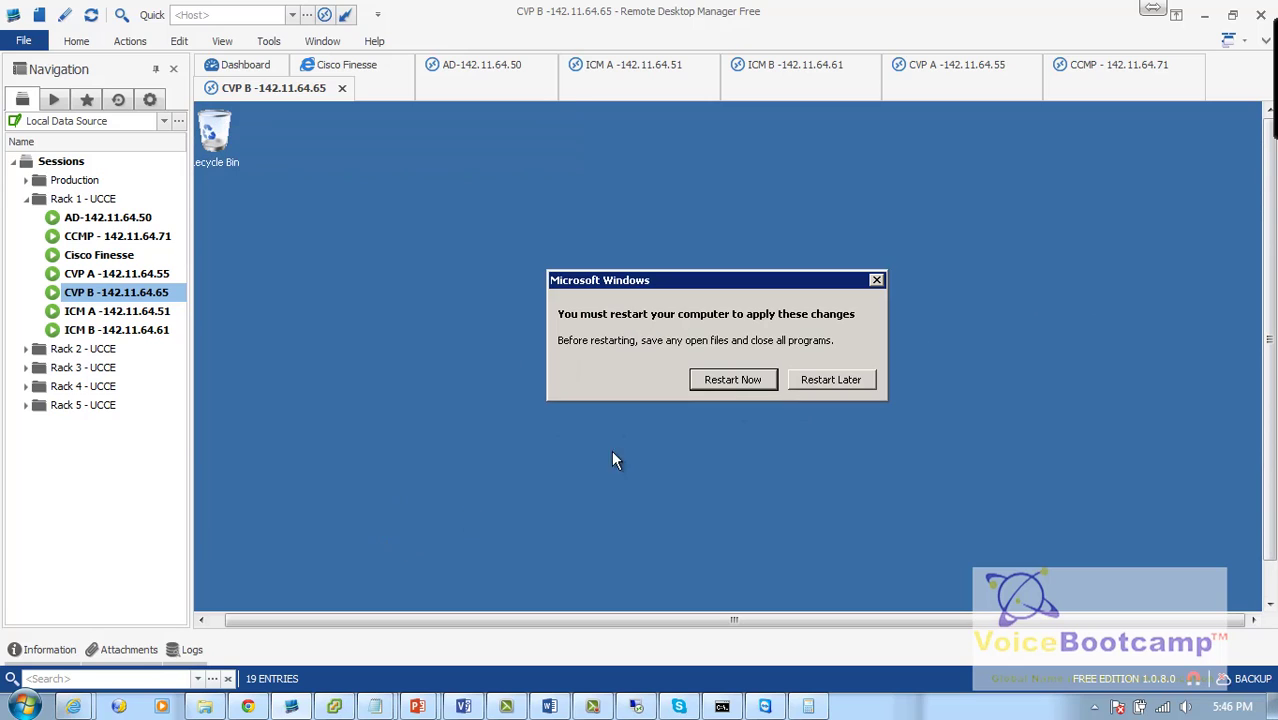
pyautogui.click(753, 378)
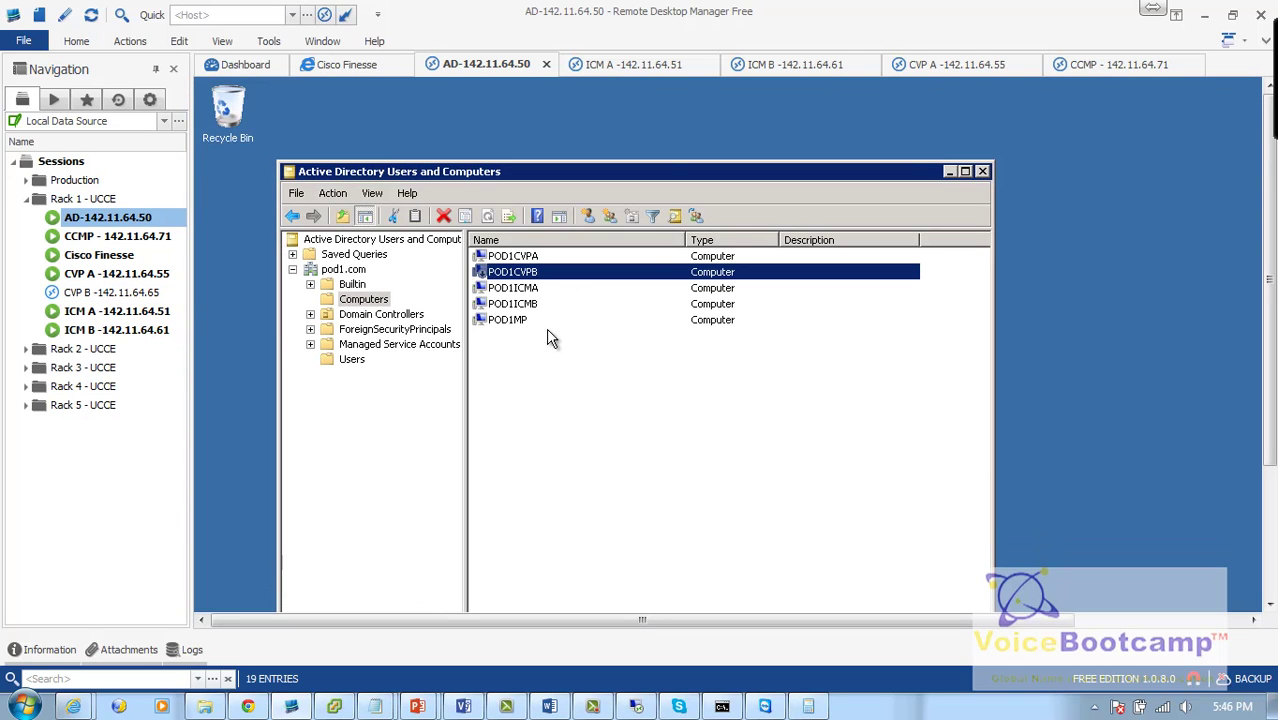
# Step: Refresh the Computers container and select all five computer accounts
pyautogui.click(563, 335)
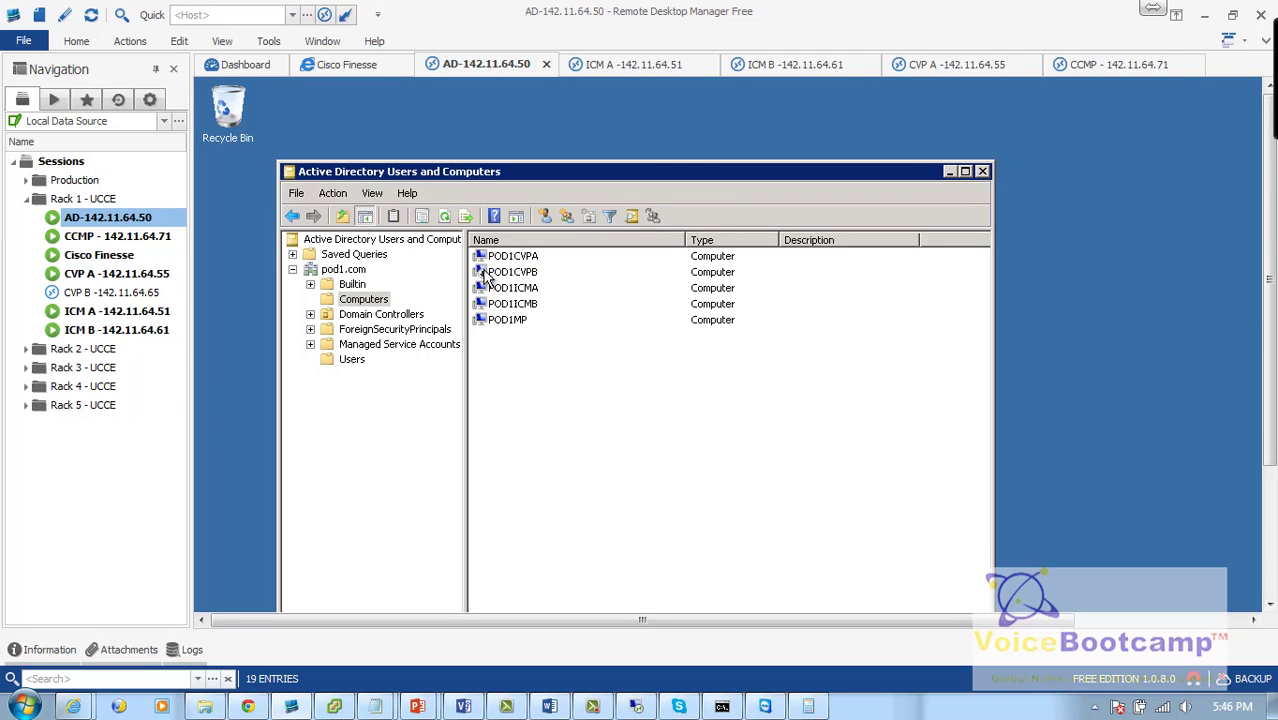
pyautogui.click(452, 220)
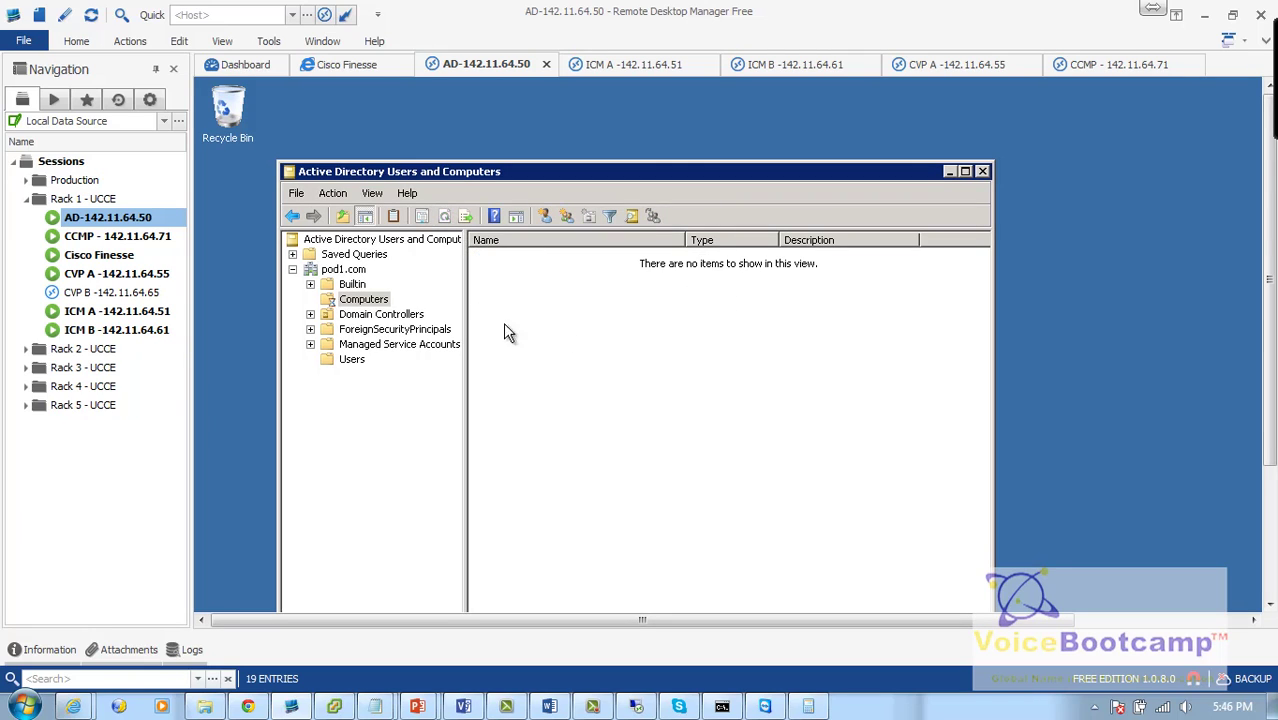
pyautogui.click(360, 300)
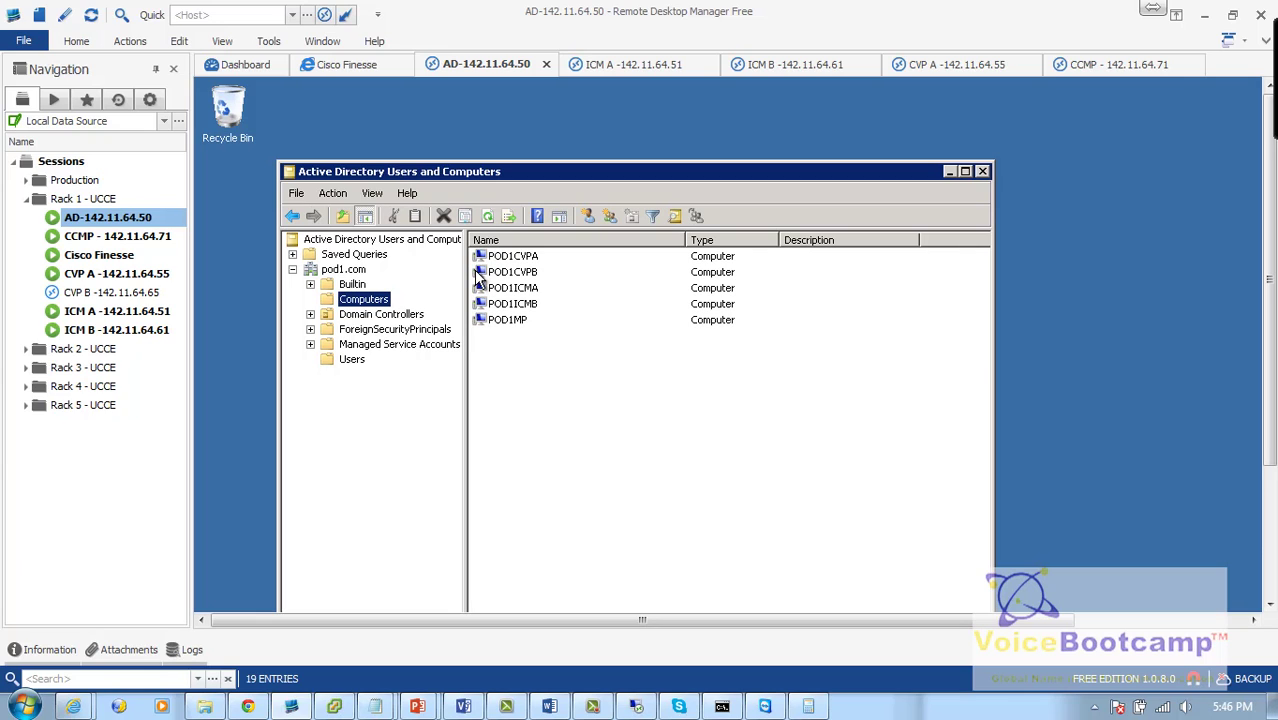
pyautogui.moveTo(569, 372); pyautogui.dragTo(504, 260)
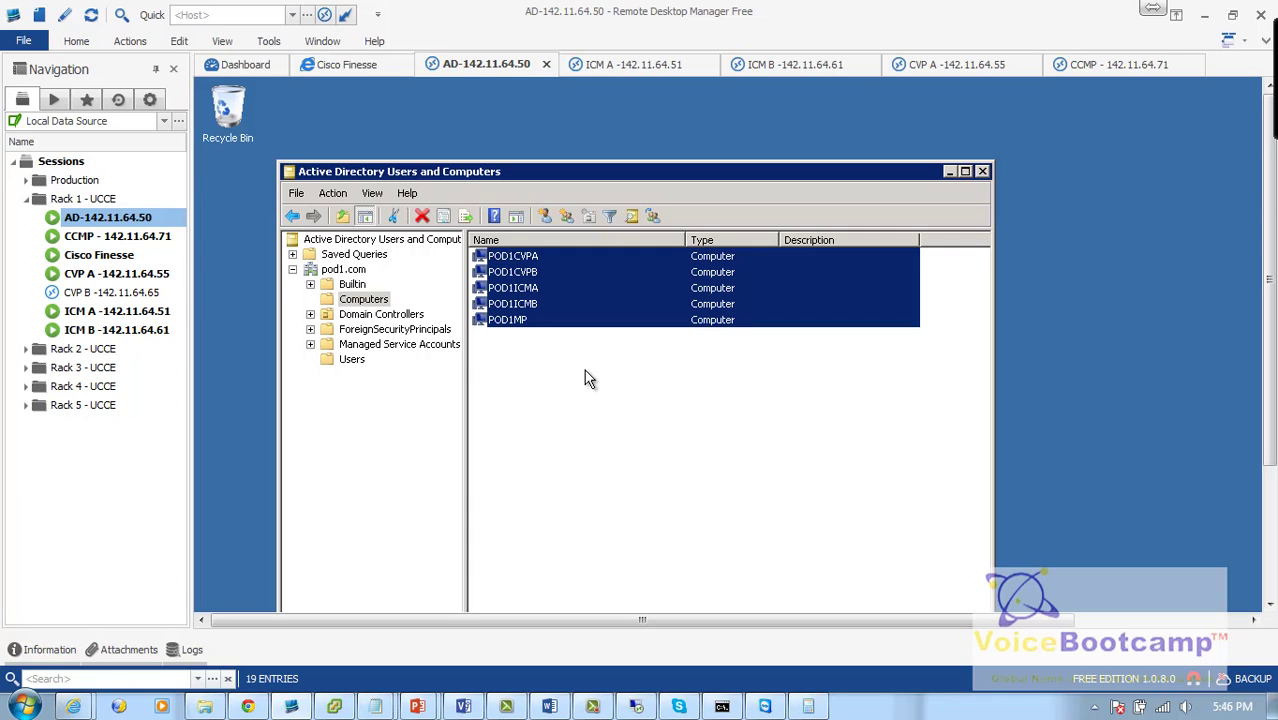
# Step: Close Active Directory Users and Computers and open the CCMP -142.11.64.71 session
pyautogui.click(966, 172)
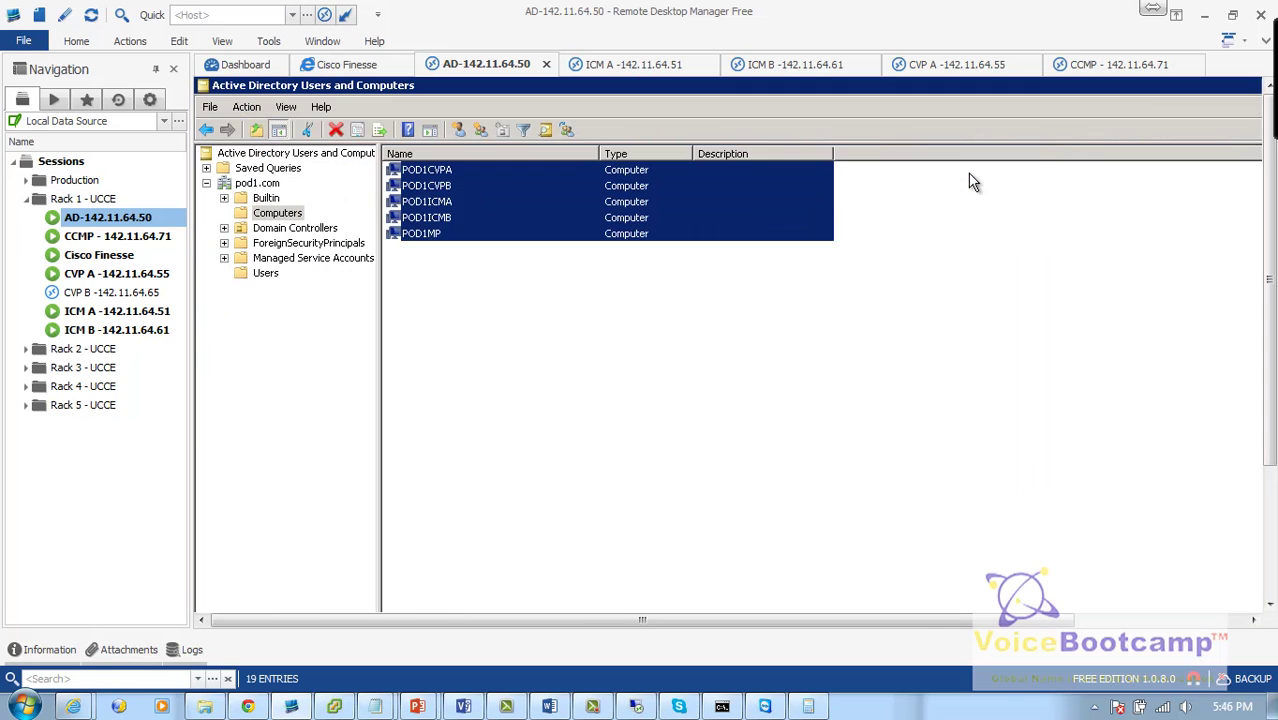
pyautogui.doubleClick(206, 87)
pyautogui.moveTo(1274, 366); pyautogui.dragTo(1270, 378)
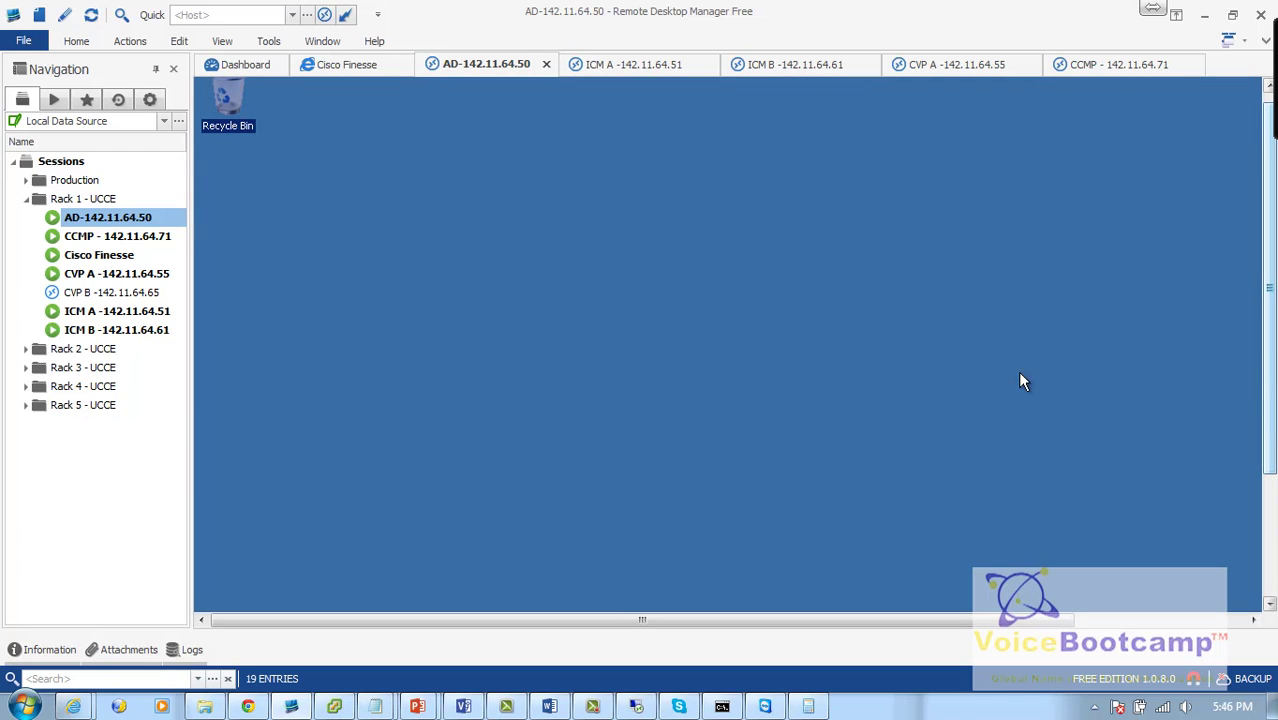
pyautogui.doubleClick(132, 237)
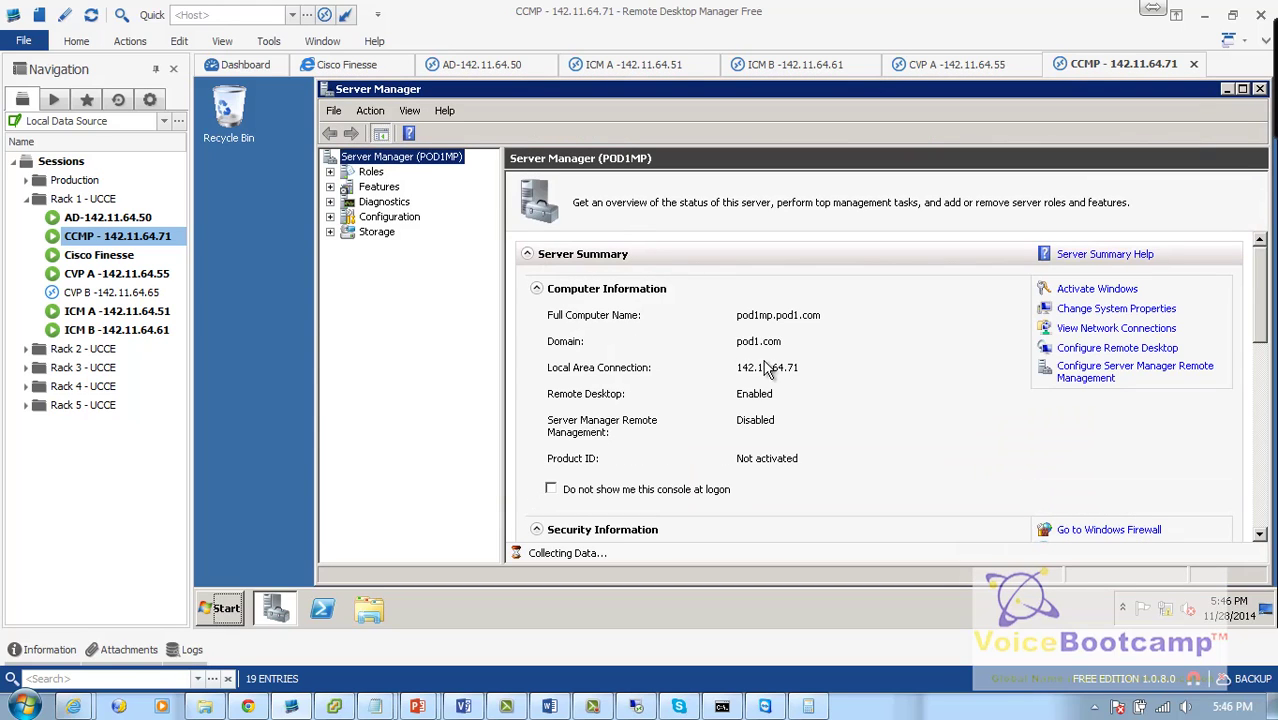
# Step: Open the CVP A, ICM A and ICM B sessions to confirm each reports domain pod1.com
pyautogui.doubleClick(122, 280)
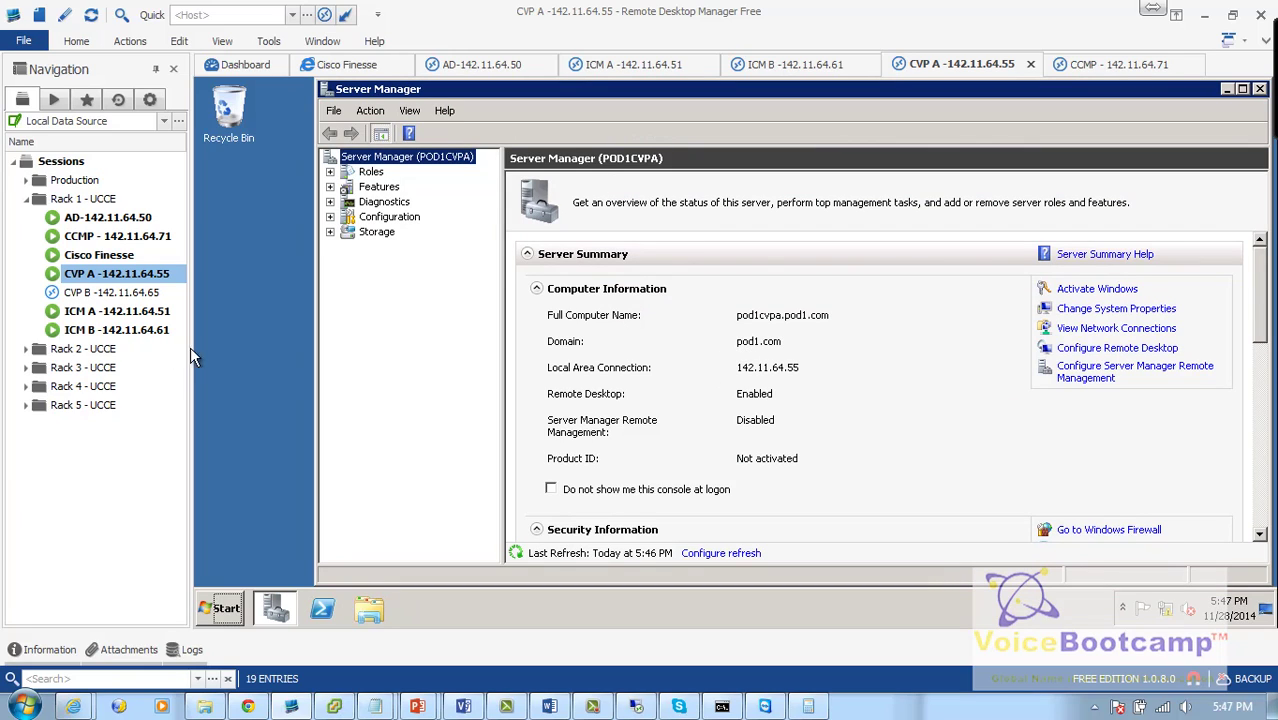
pyautogui.click(166, 316)
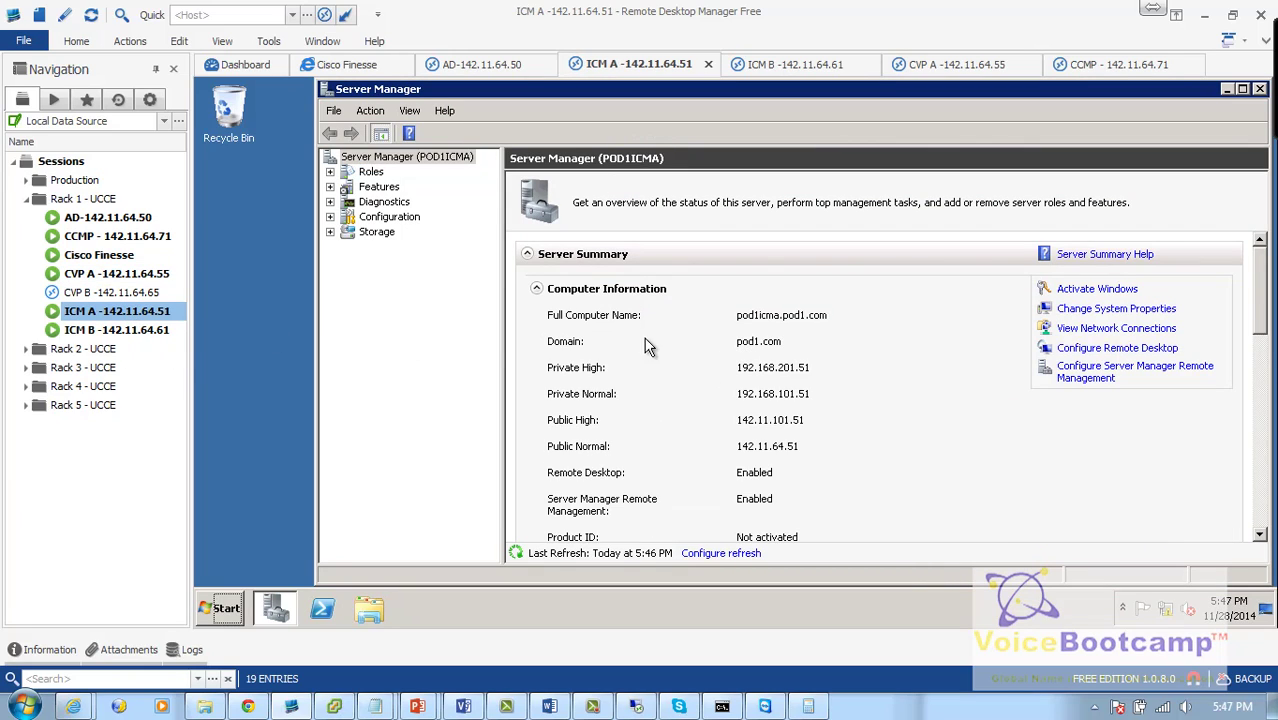
pyautogui.click(154, 330)
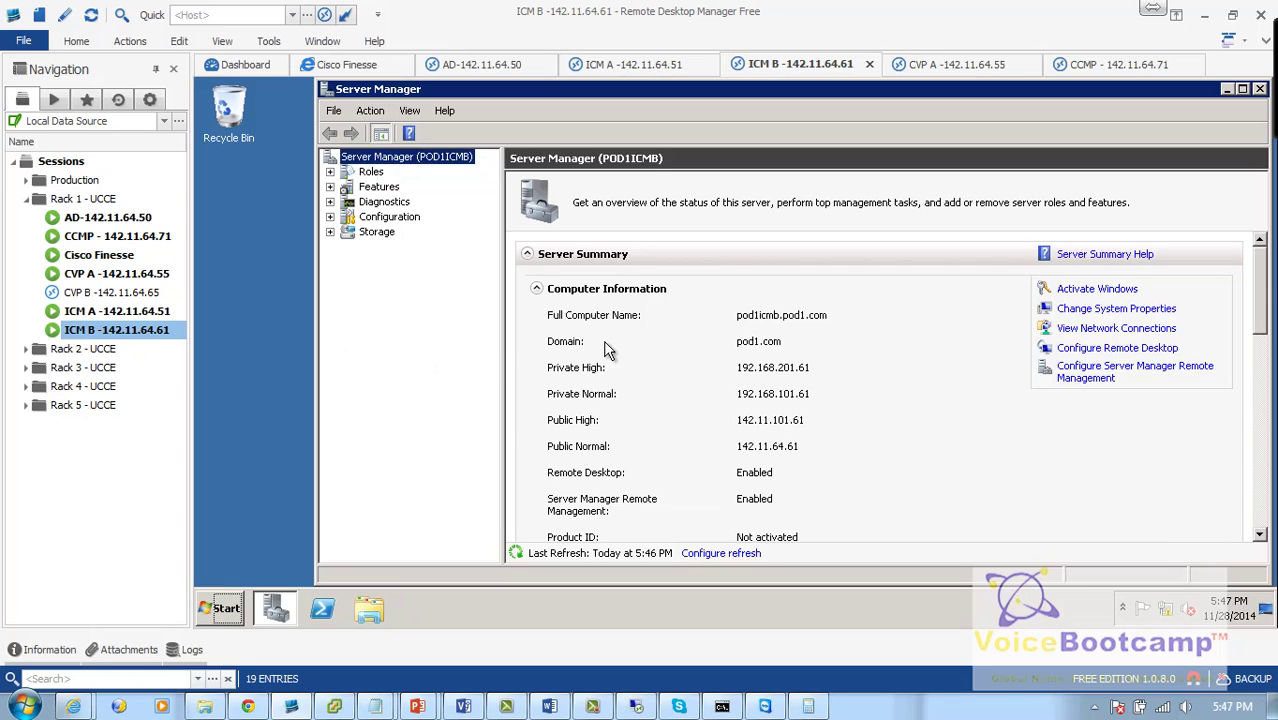